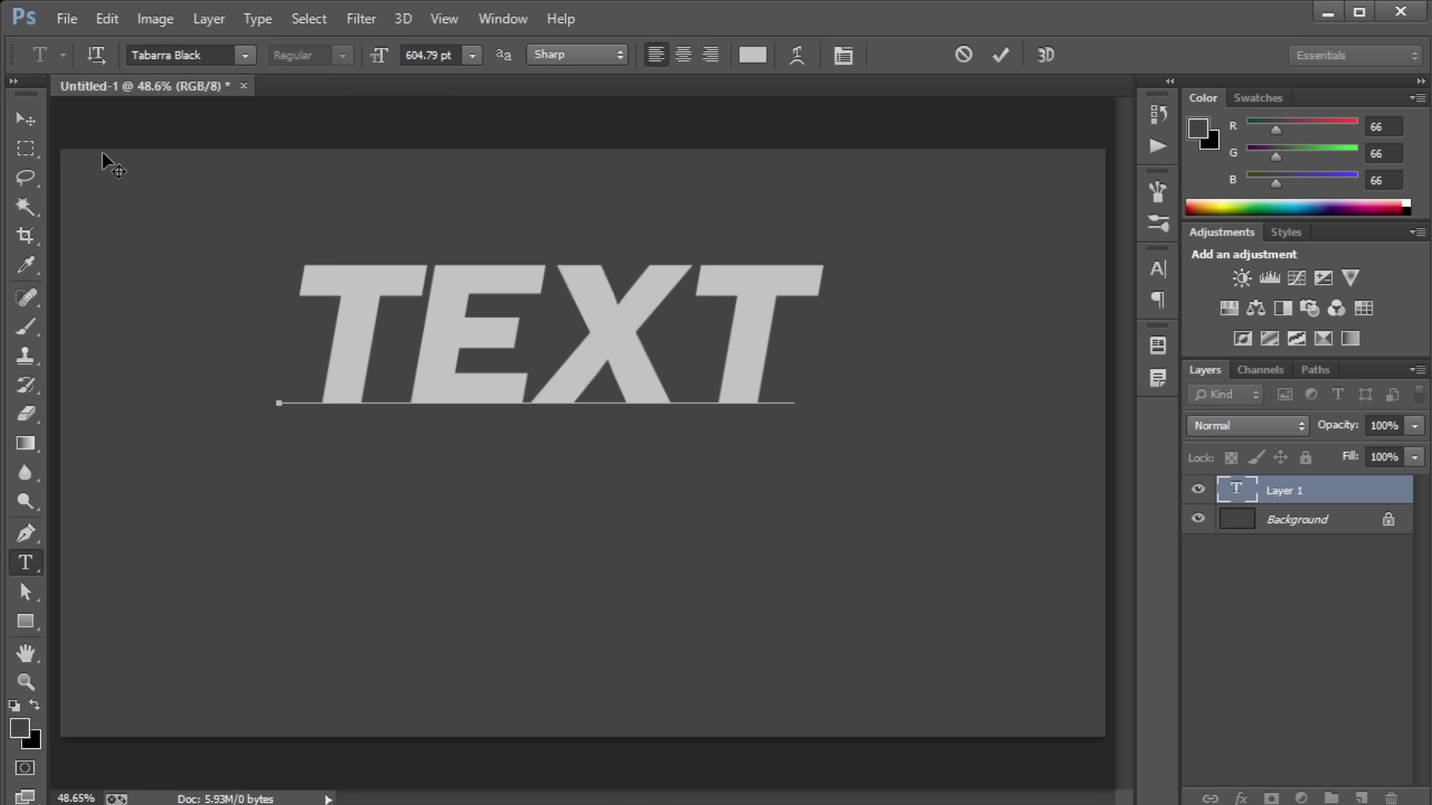
Step: Undo the enlargement of the word TEXT and cancel the paragraph text size dialog
{"action": "key", "text": "ctrl+z"}
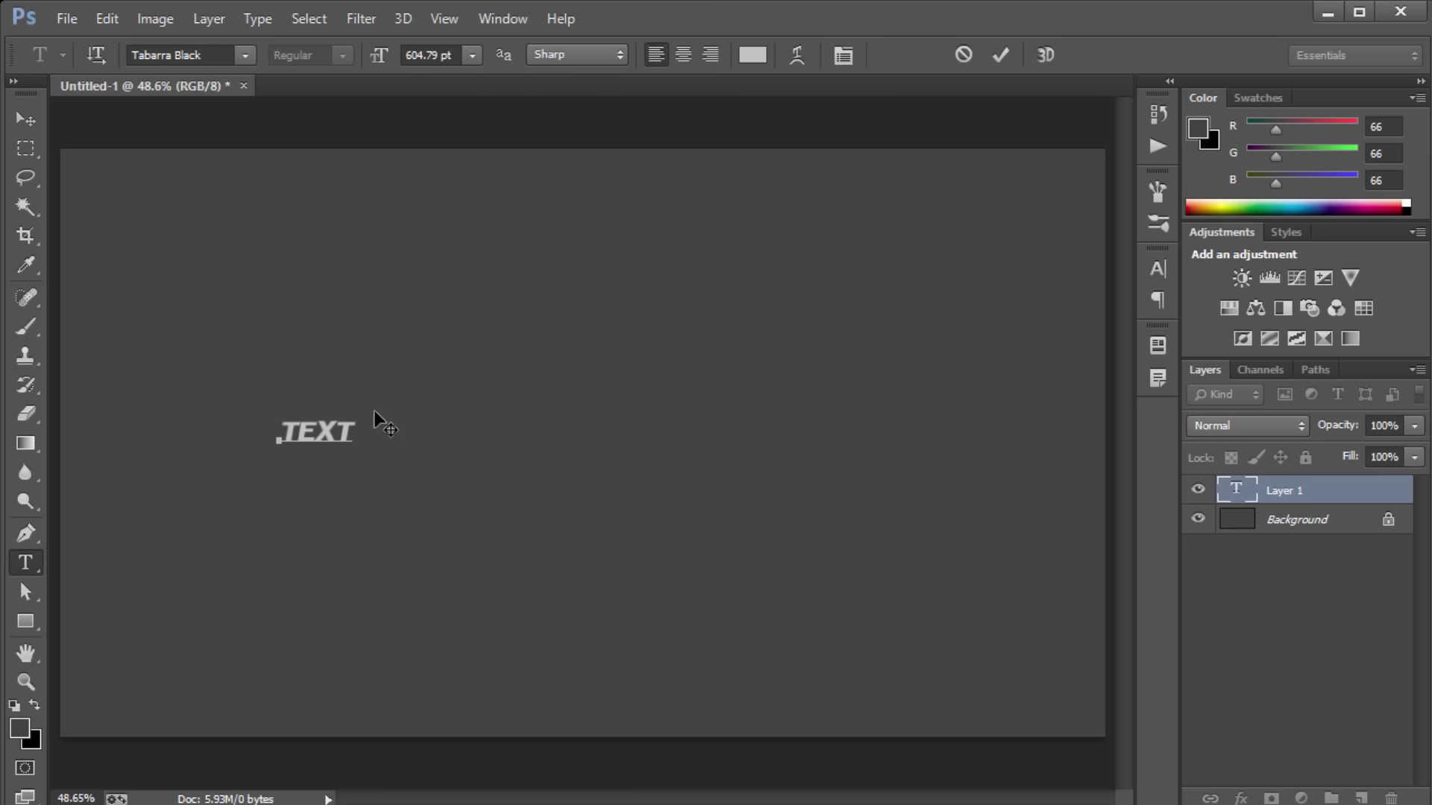
{"action": "left_click_drag", "start_coordinate": [355, 418], "coordinate": [783, 351]}
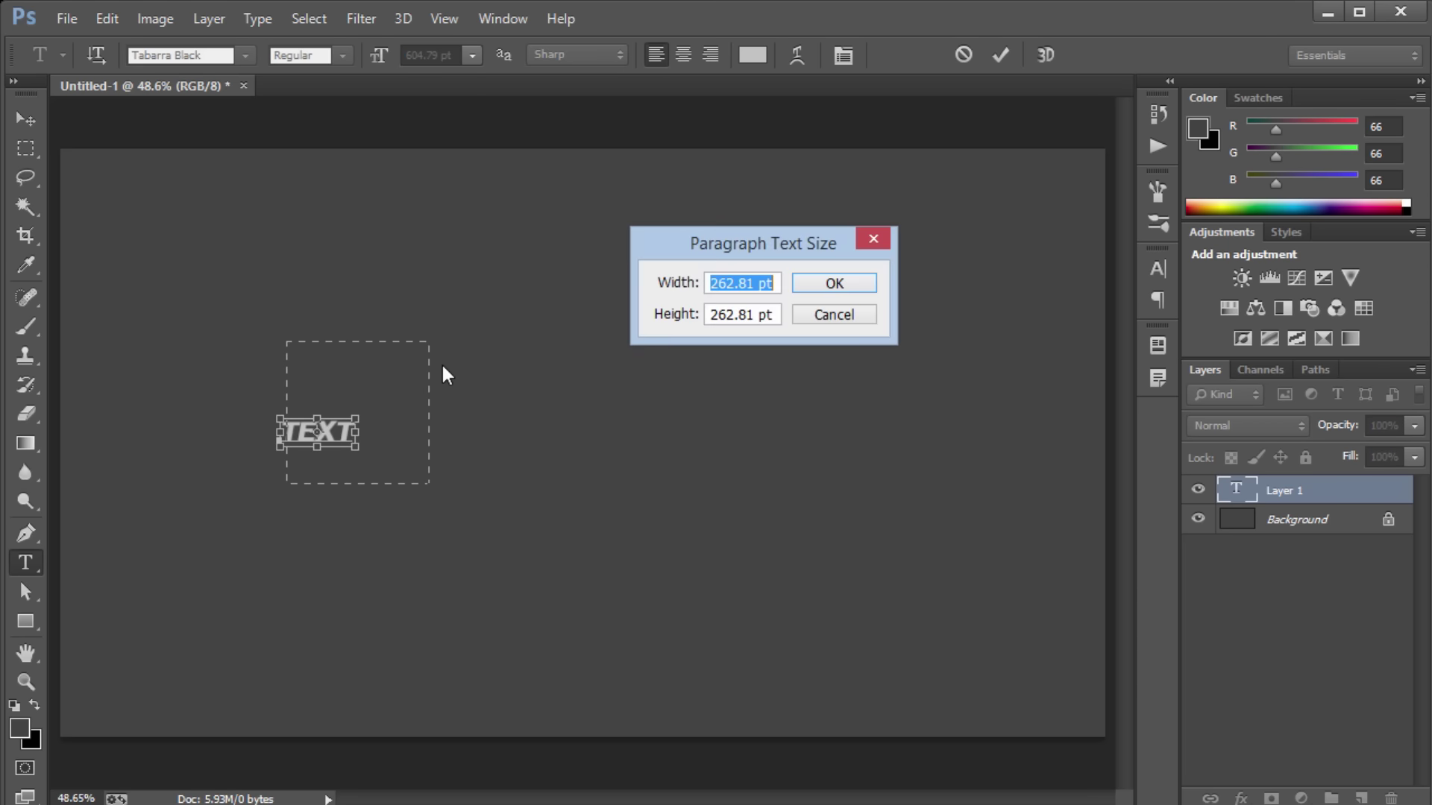
{"action": "key", "text": "Escape"}
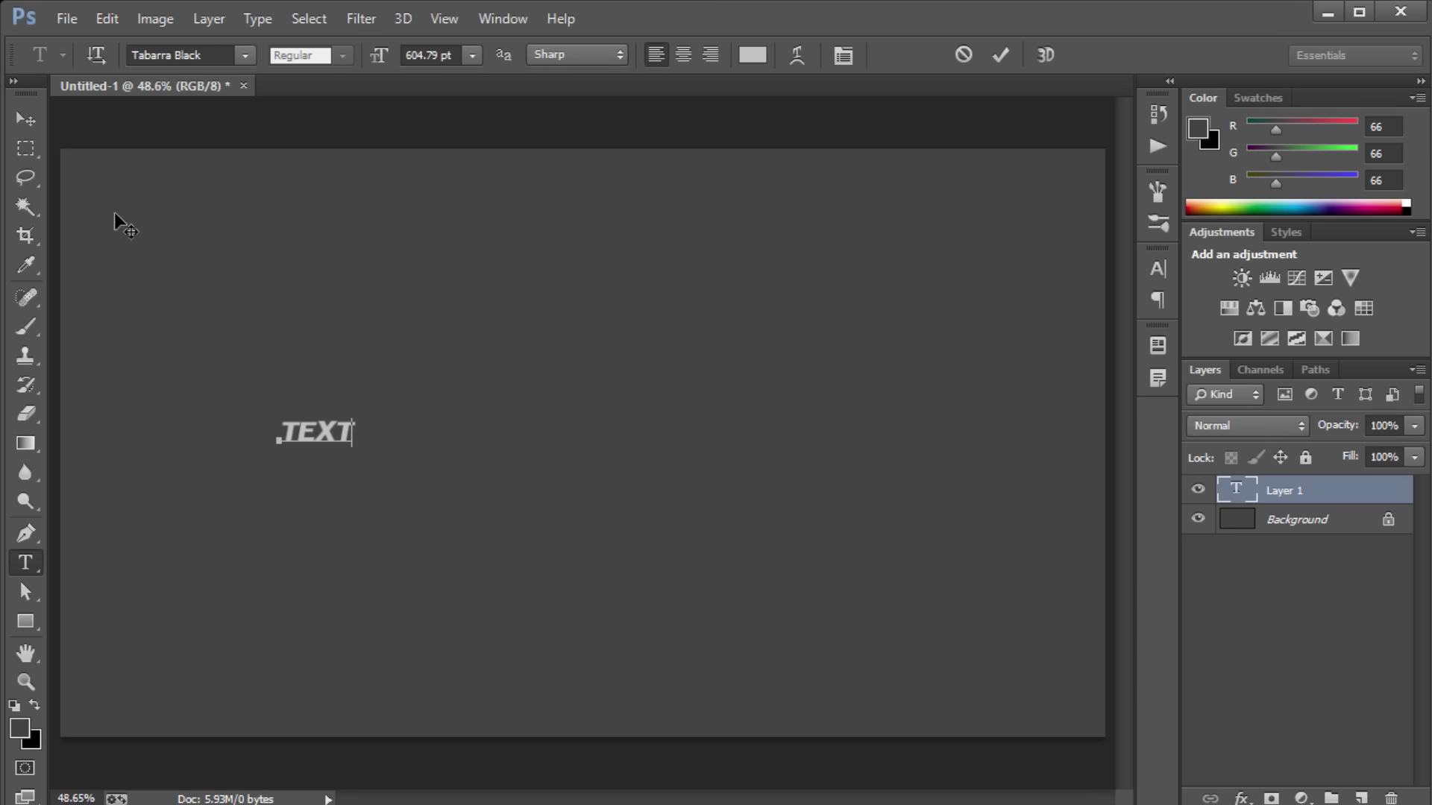
Step: Commit the text and enlarge the TEXT layer with Free Transform until the word spans almost the full canvas width
{"action": "key", "text": "ctrl+Return"}
{"action": "key", "text": "ctrl+t"}
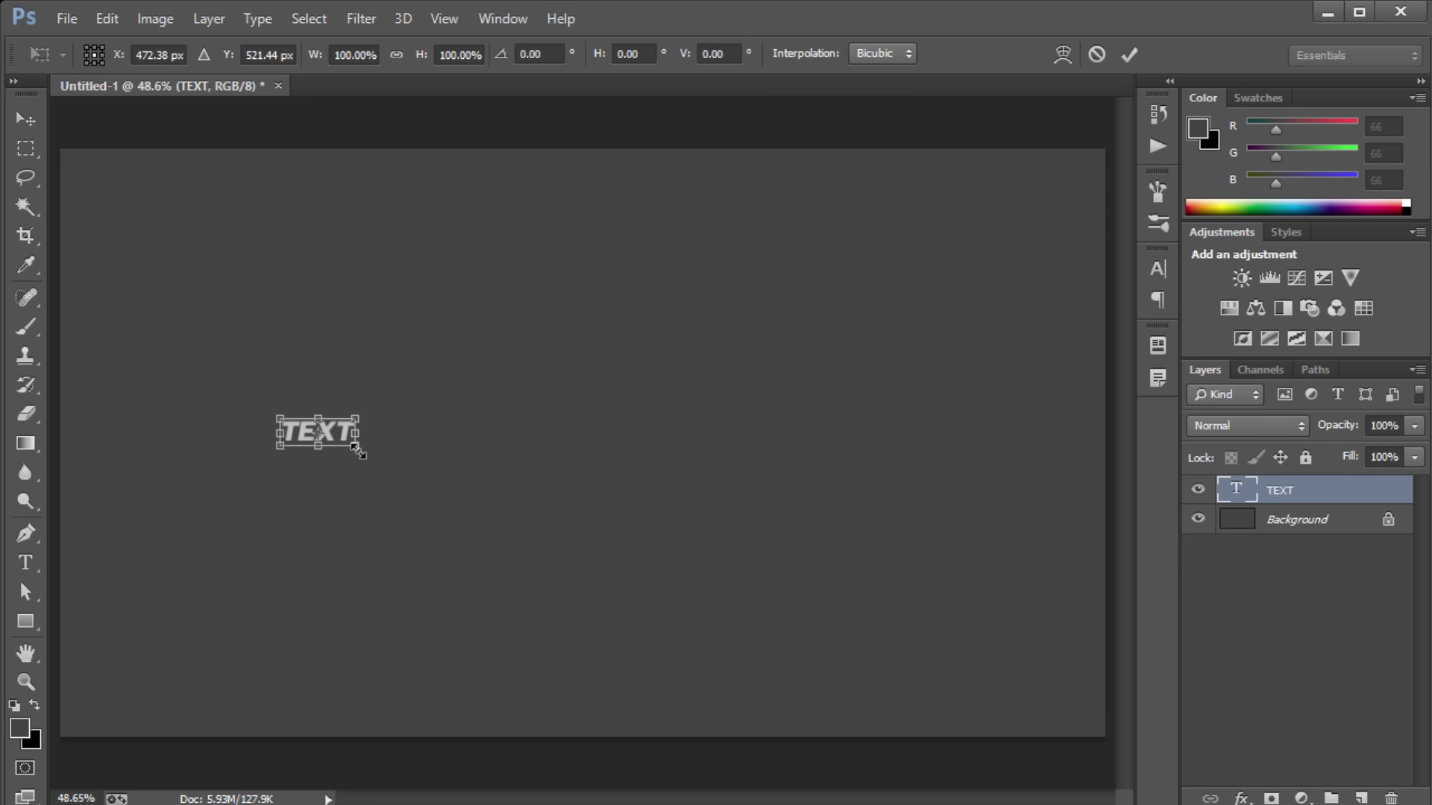
{"action": "left_click_drag", "start_coordinate": [357, 452], "coordinate": [1308, 722]}
{"action": "key", "text": "Return"}
Step: Center the TEXT layer horizontally and vertically on the whole canvas and clear the selection
{"action": "key", "text": "ctrl+a"}
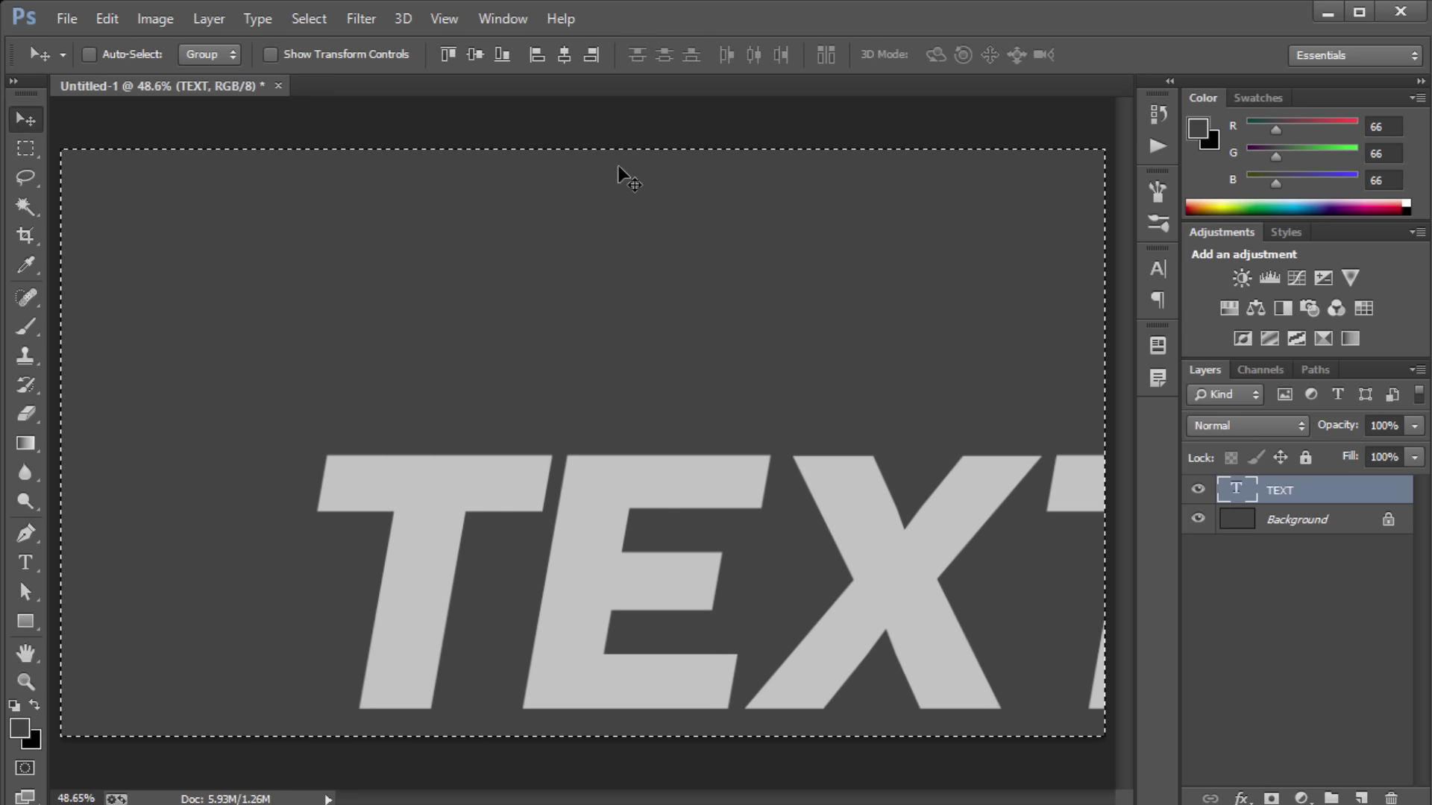
{"action": "left_click", "coordinate": [564, 53]}
{"action": "left_click", "coordinate": [474, 53]}
{"action": "key", "text": "ctrl+d"}
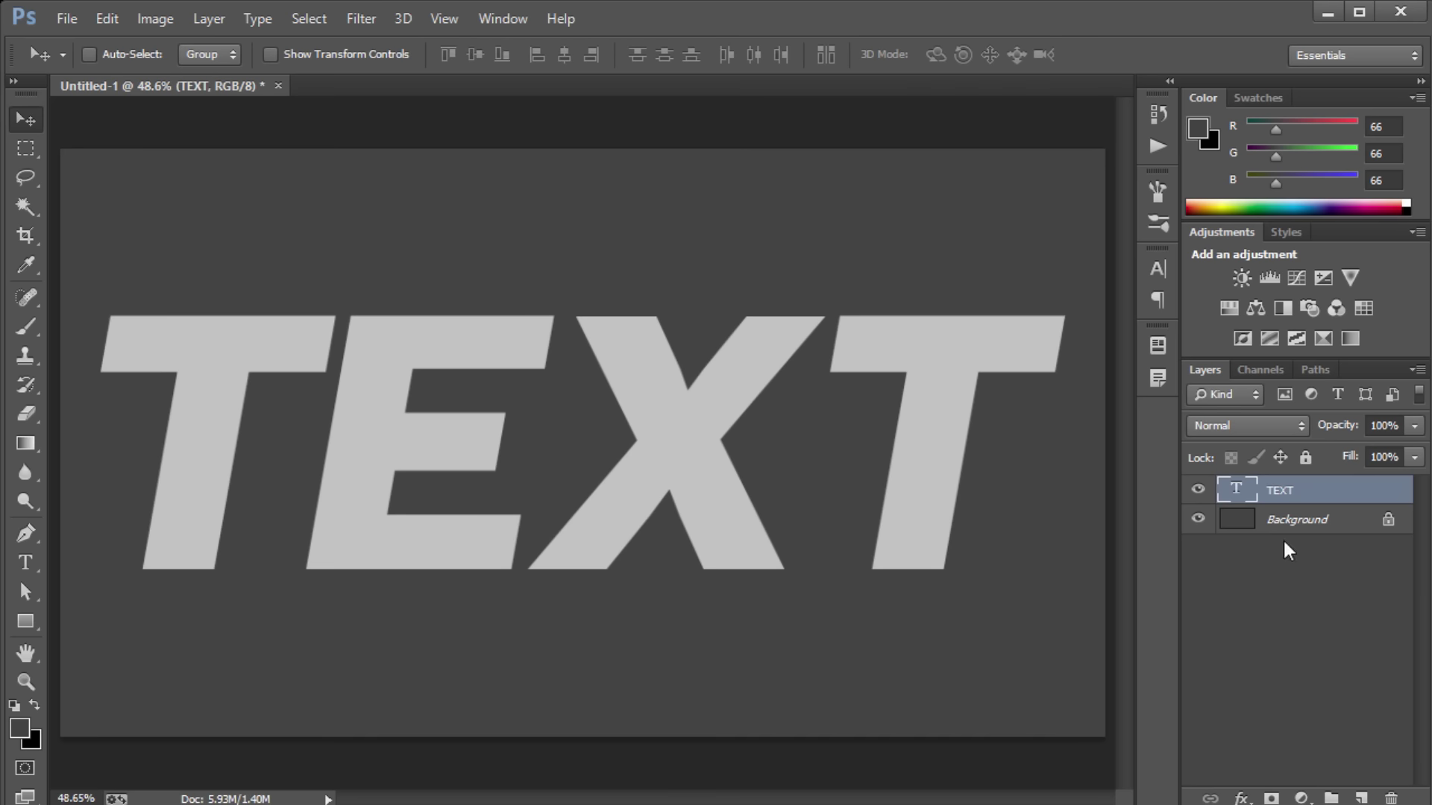
Step: Add a gradient overlay to the TEXT layer and set the gradient's starting color stop to gray with 45% brightness
{"action": "double_click", "coordinate": [1332, 496]}
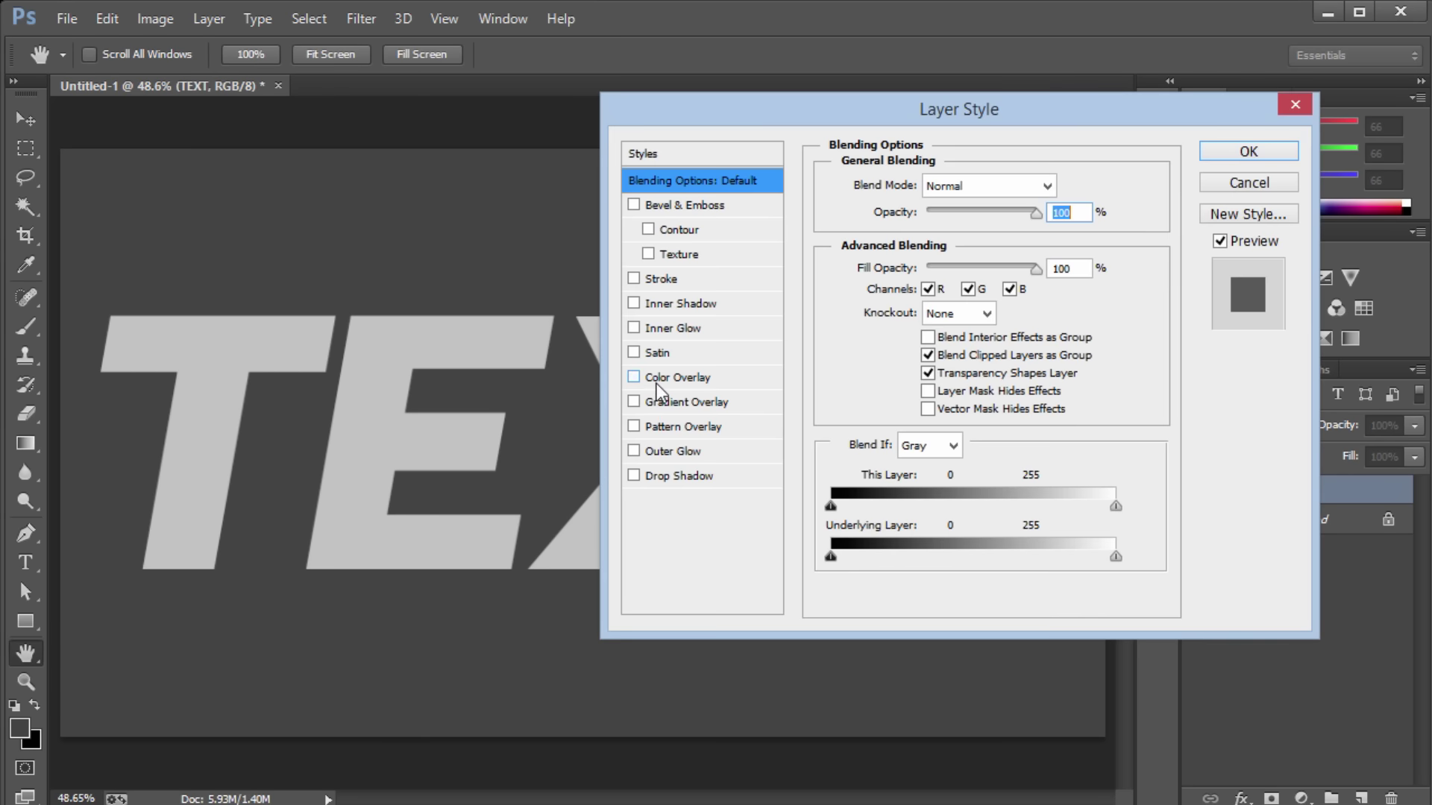
{"action": "left_click", "coordinate": [656, 401]}
{"action": "left_click", "coordinate": [969, 237]}
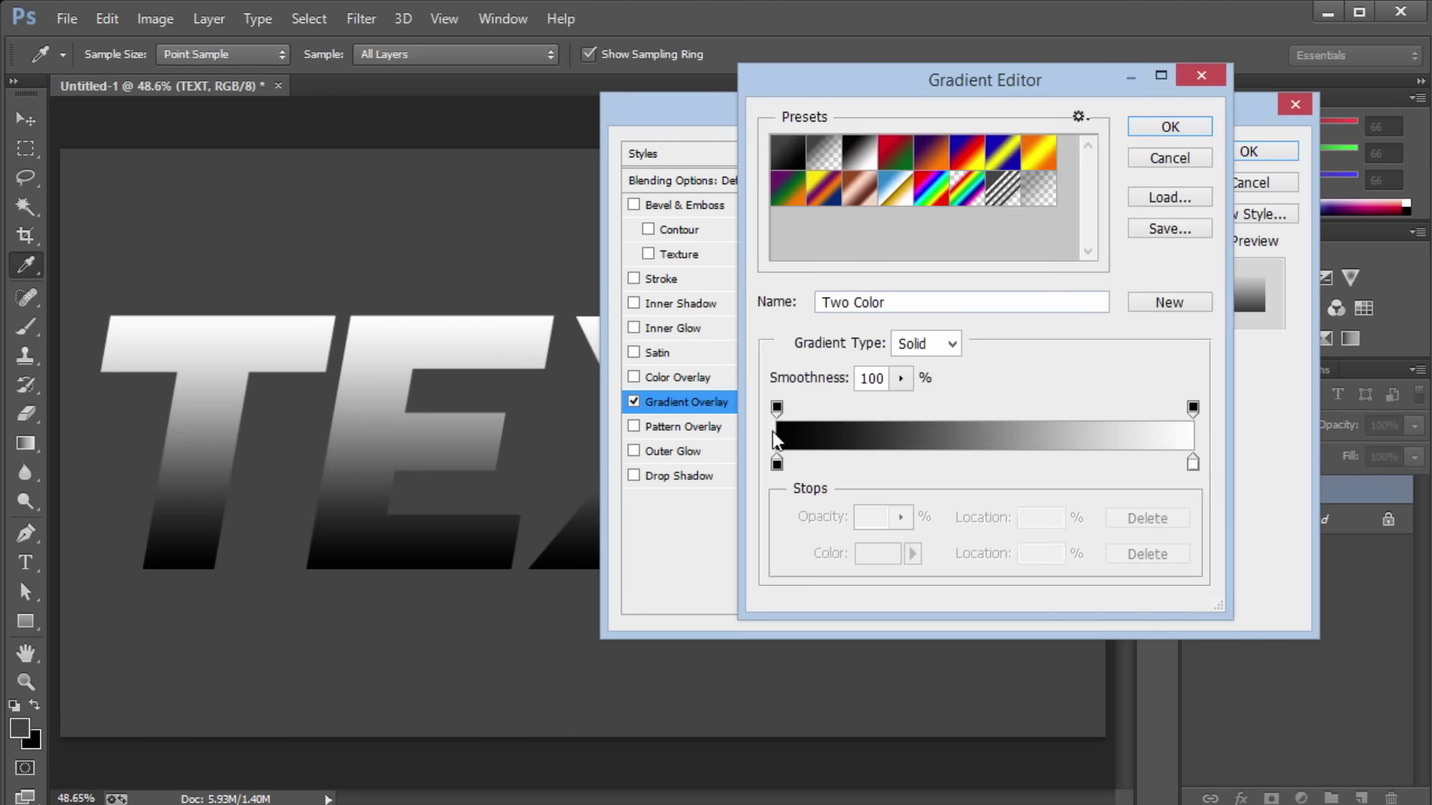
{"action": "left_click", "coordinate": [776, 464]}
{"action": "double_click", "coordinate": [776, 464]}
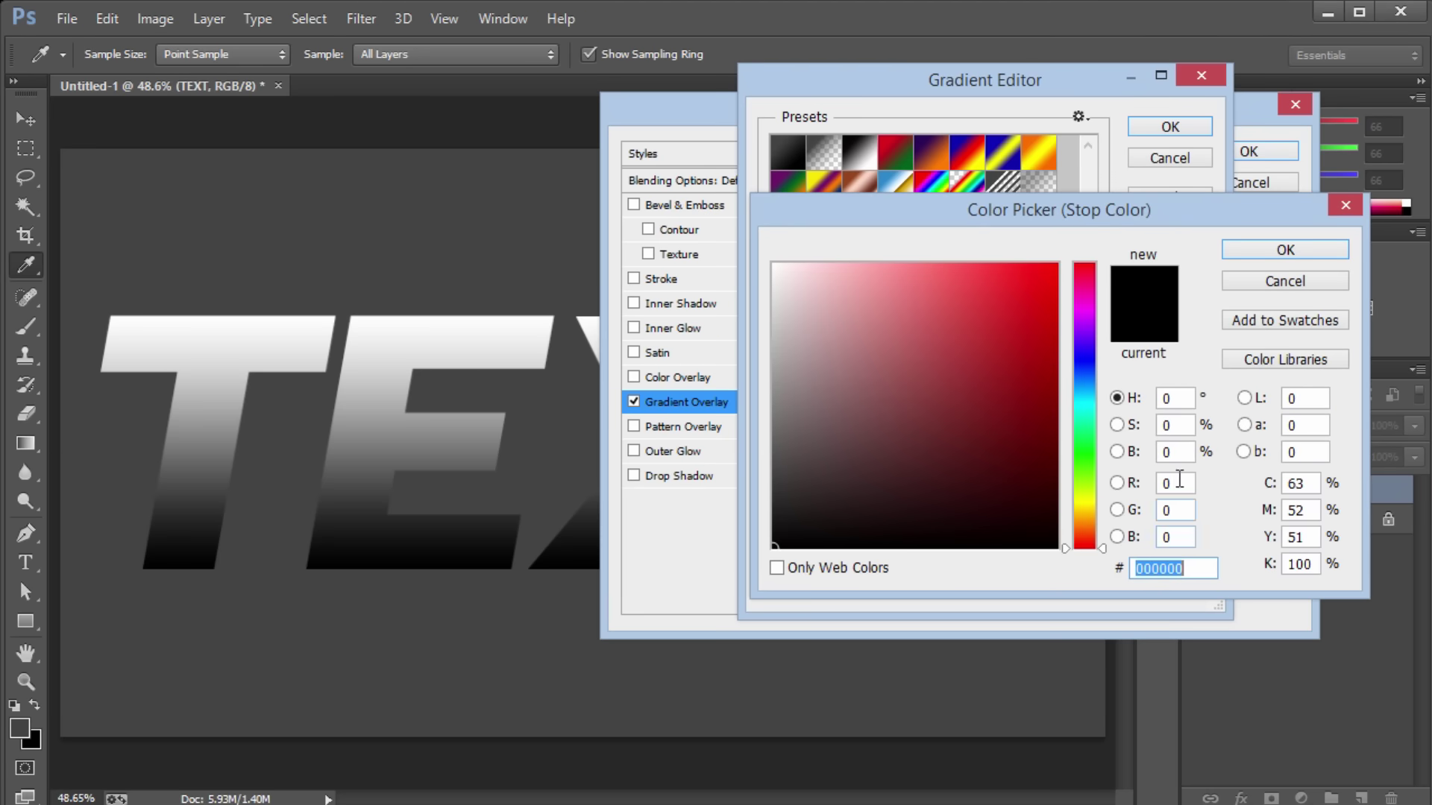
{"action": "double_click", "coordinate": [1181, 456]}
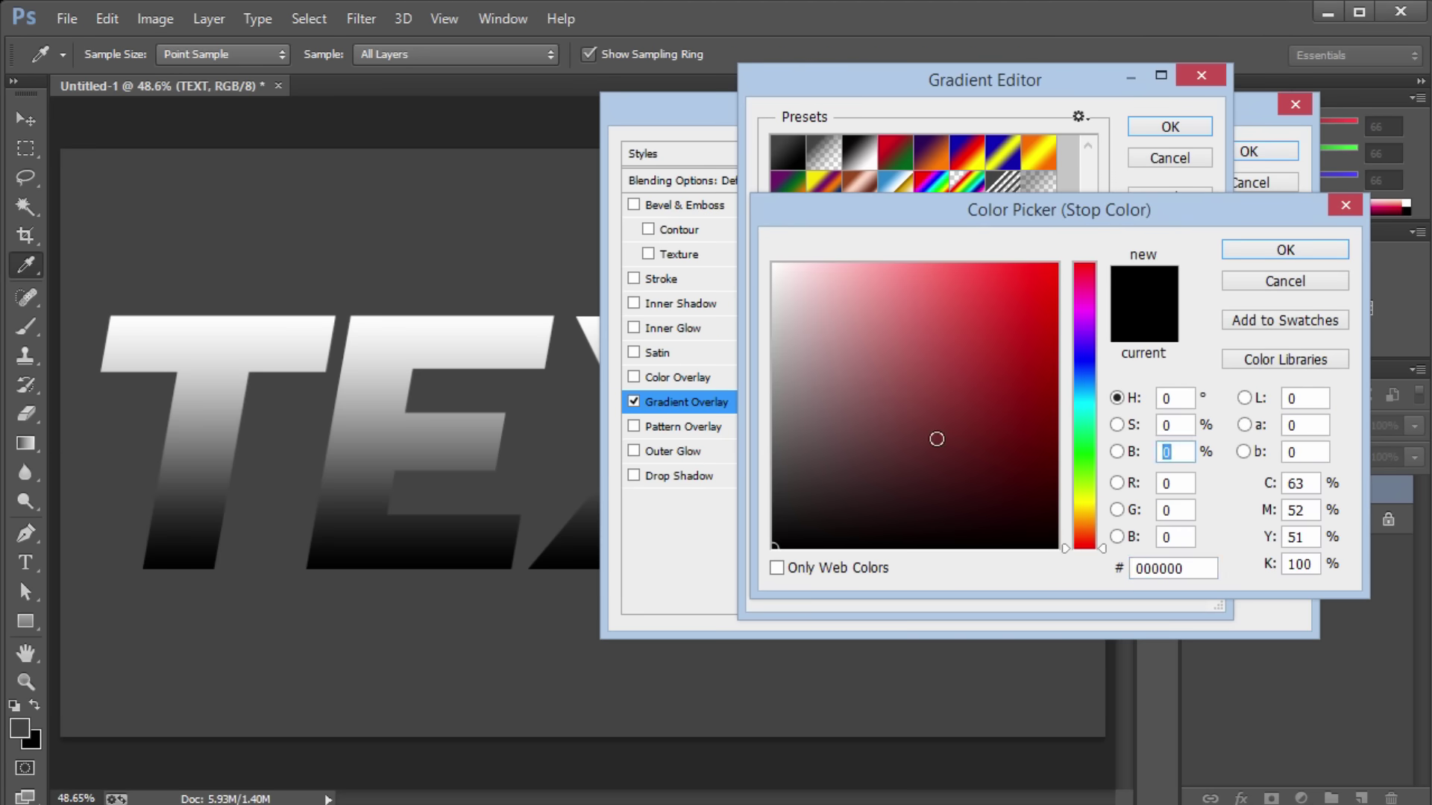
{"action": "type", "text": "45"}
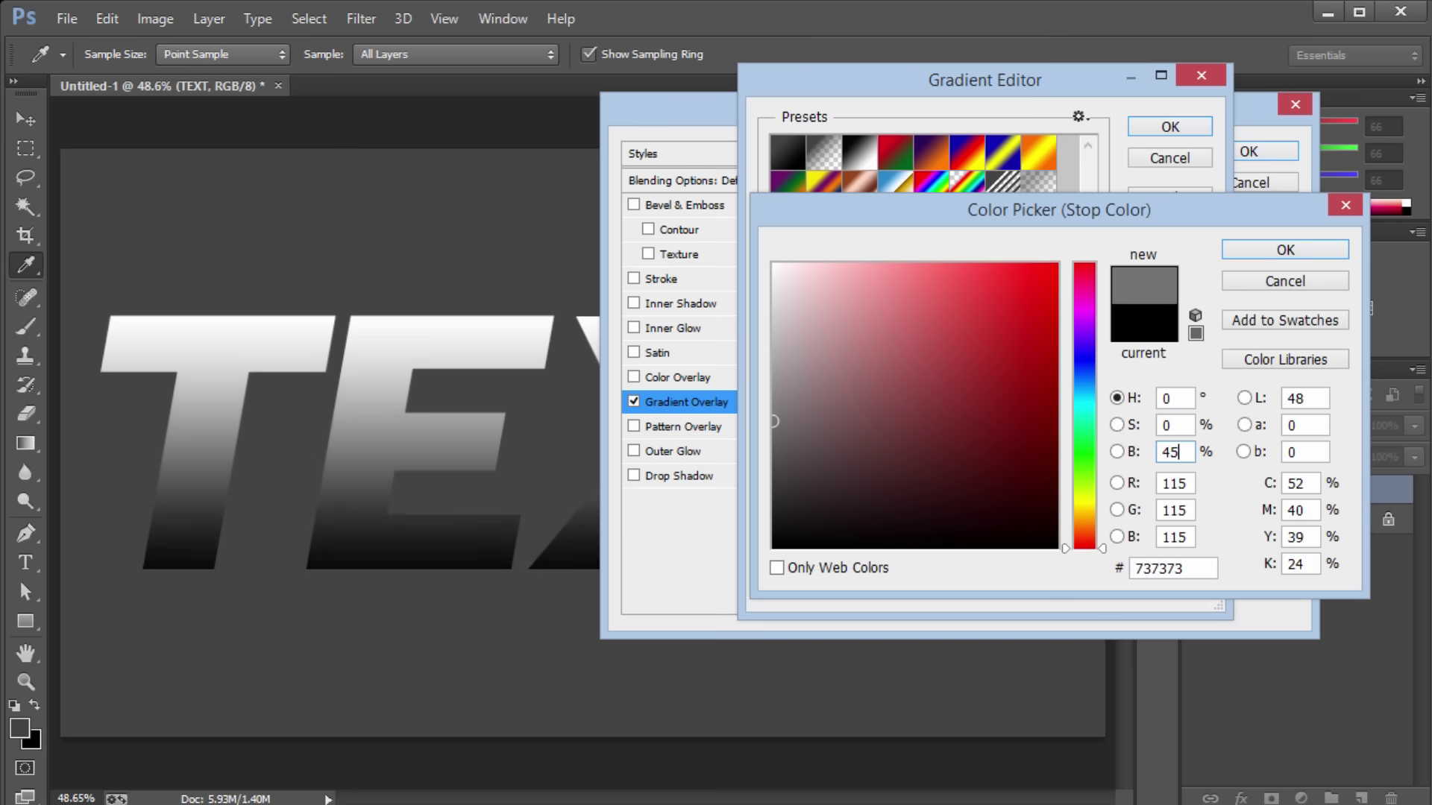
{"action": "left_click", "coordinate": [1299, 252]}
Step: Set the gradient's end color stop to gray with 45% brightness
{"action": "double_click", "coordinate": [1192, 465]}
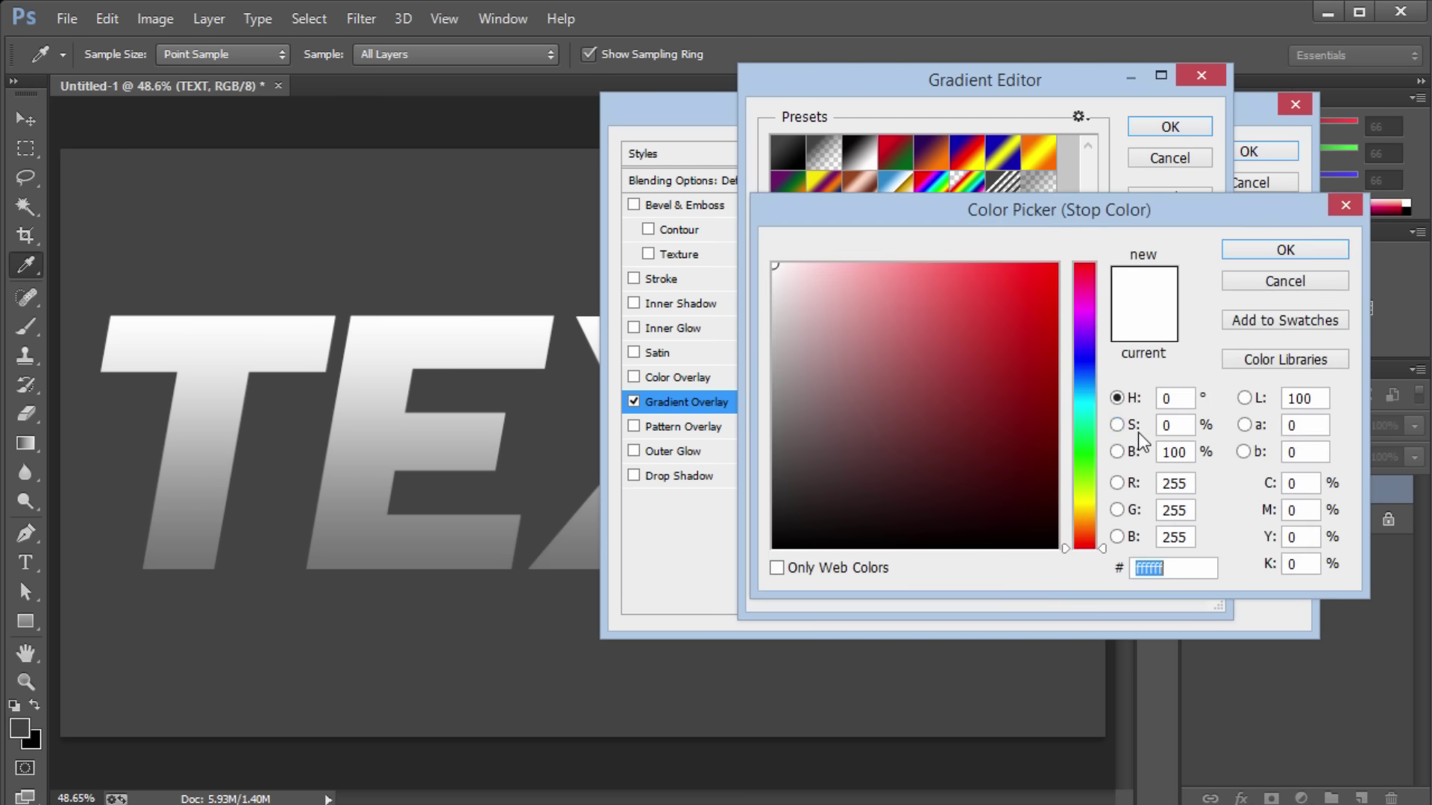
{"action": "type", "text": "45"}
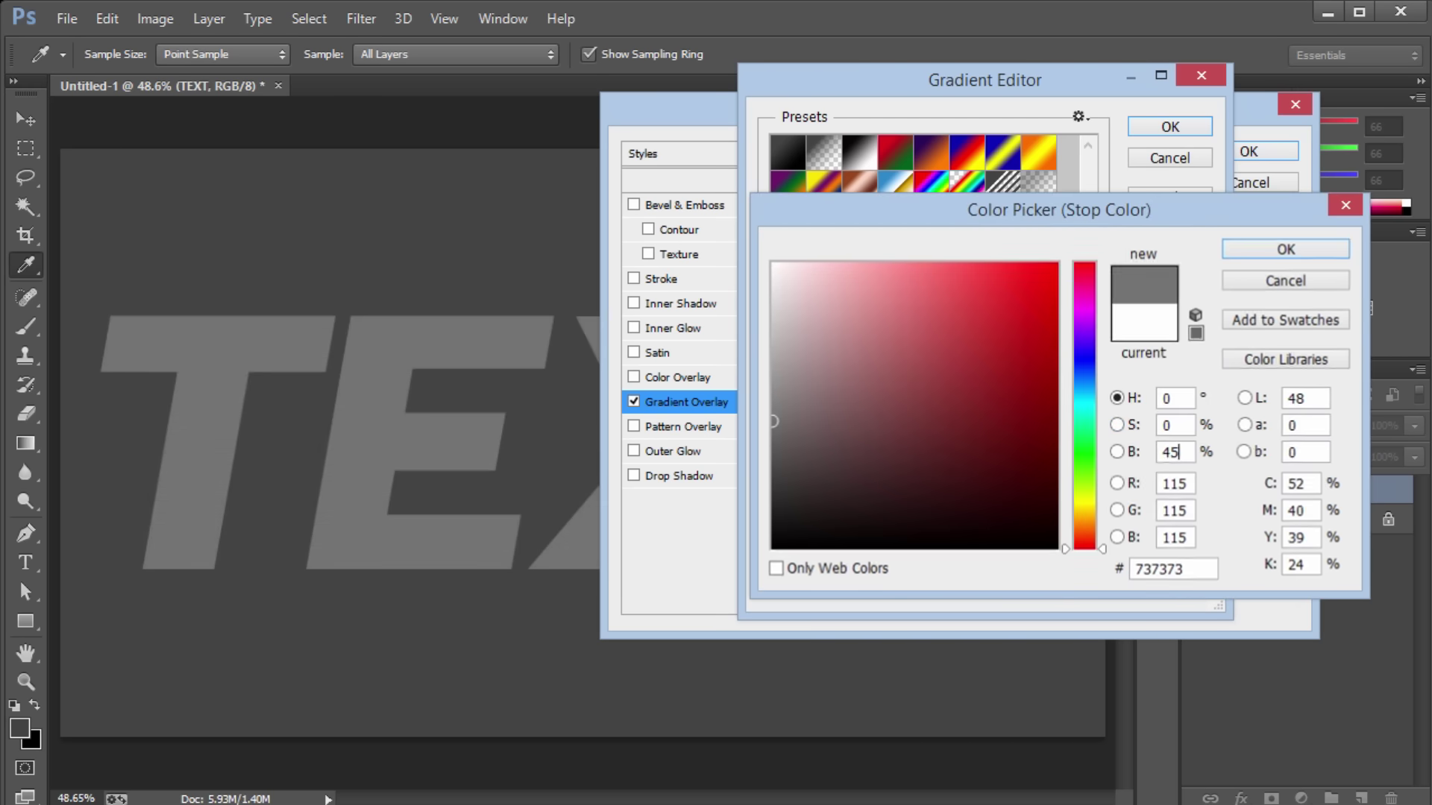
{"action": "key", "text": "Return"}
Step: Add a white (ffffff) color stop at 65% in the gradient and accept the gradient
{"action": "left_click", "coordinate": [1030, 465]}
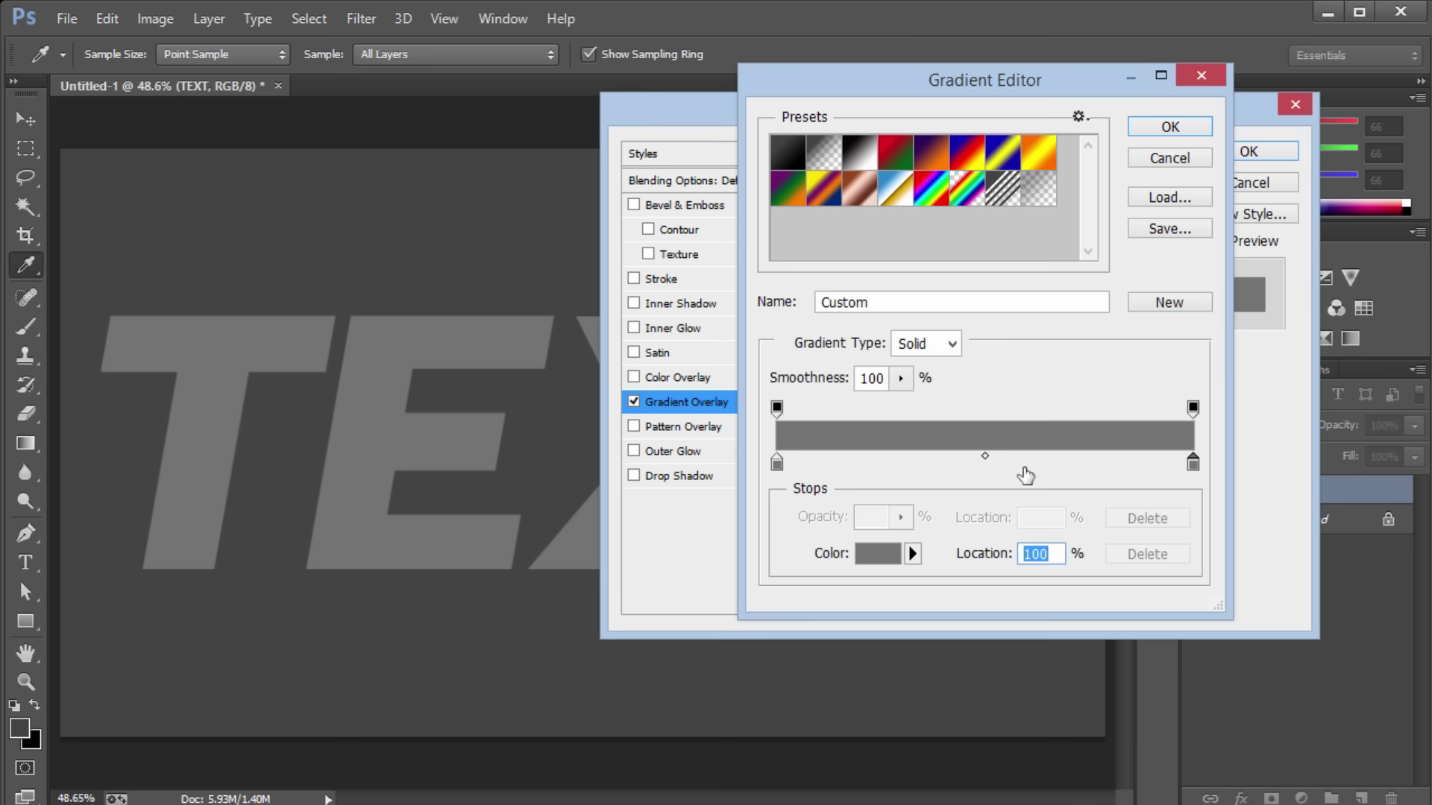
{"action": "left_click_drag", "start_coordinate": [1032, 464], "coordinate": [1050, 459]}
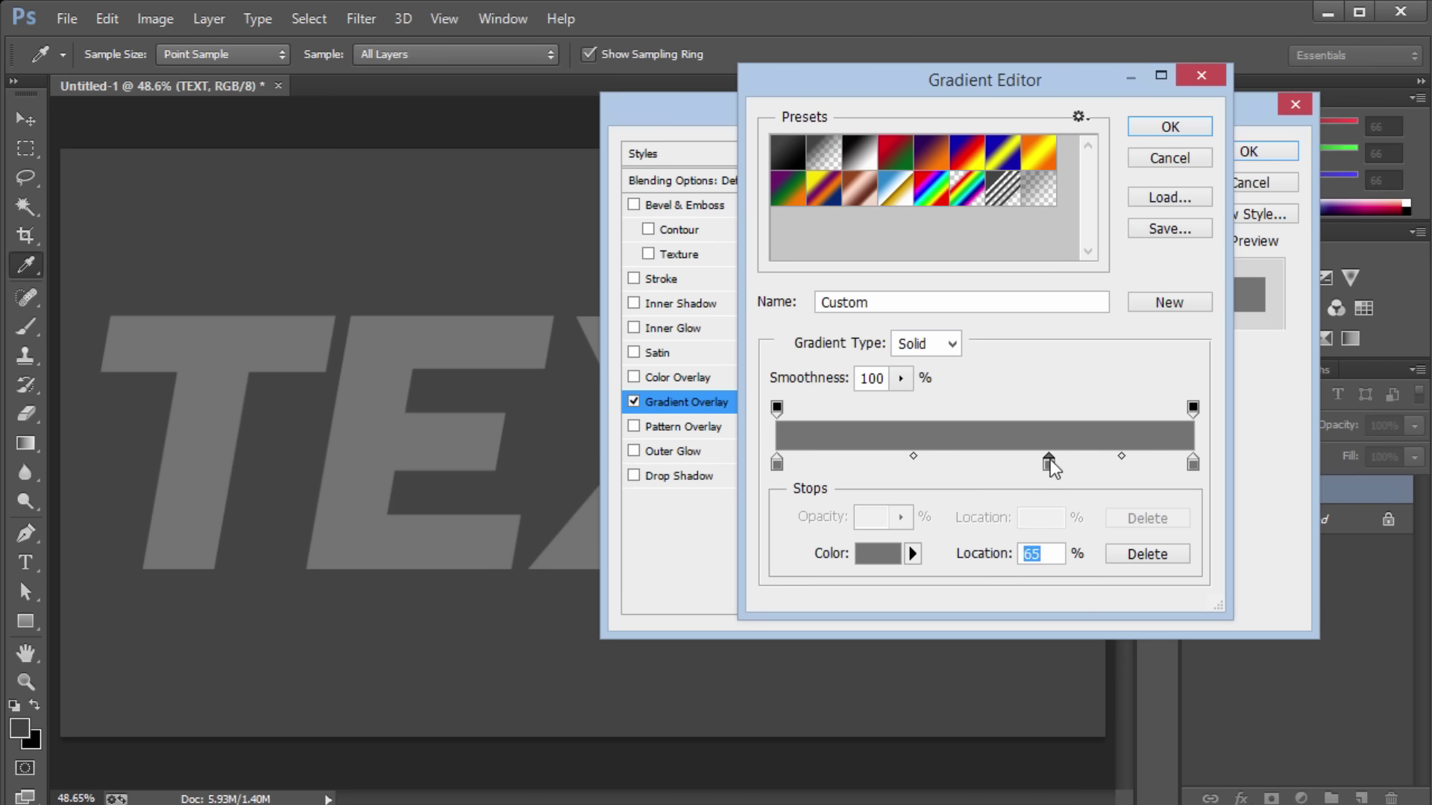
{"action": "double_click", "coordinate": [1050, 459]}
{"action": "type", "text": "ffffff"}
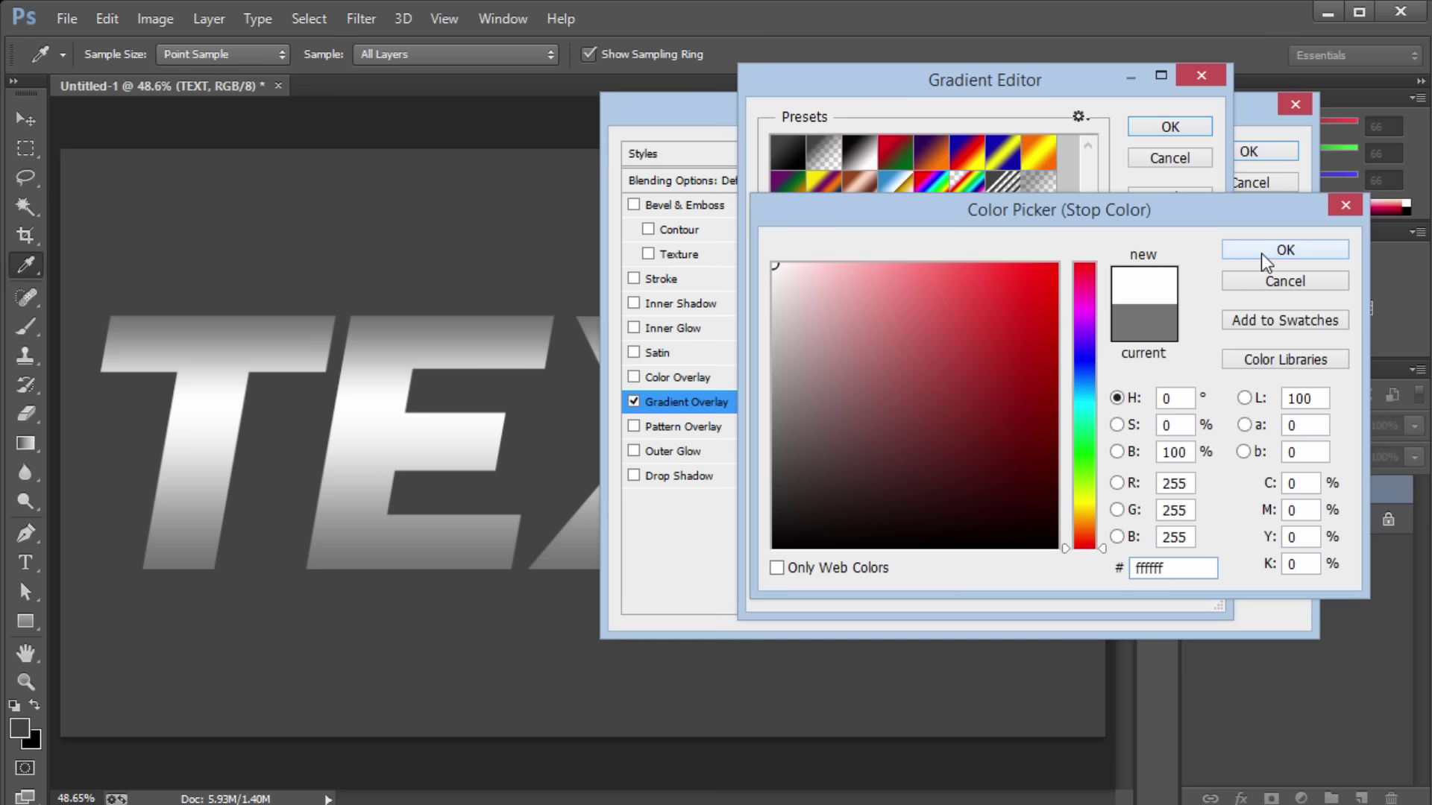
{"action": "left_click", "coordinate": [1260, 253]}
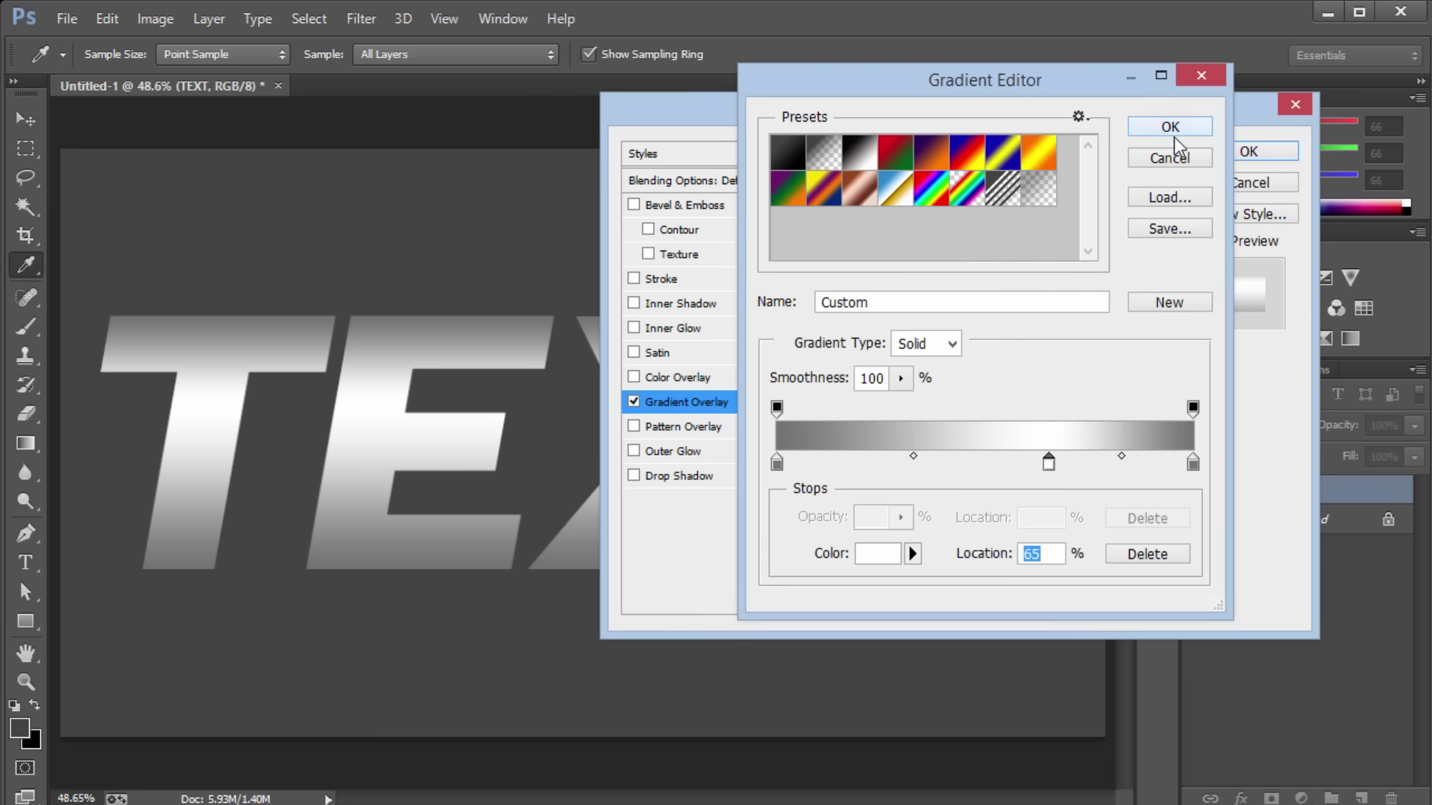
{"action": "left_click", "coordinate": [1174, 125]}
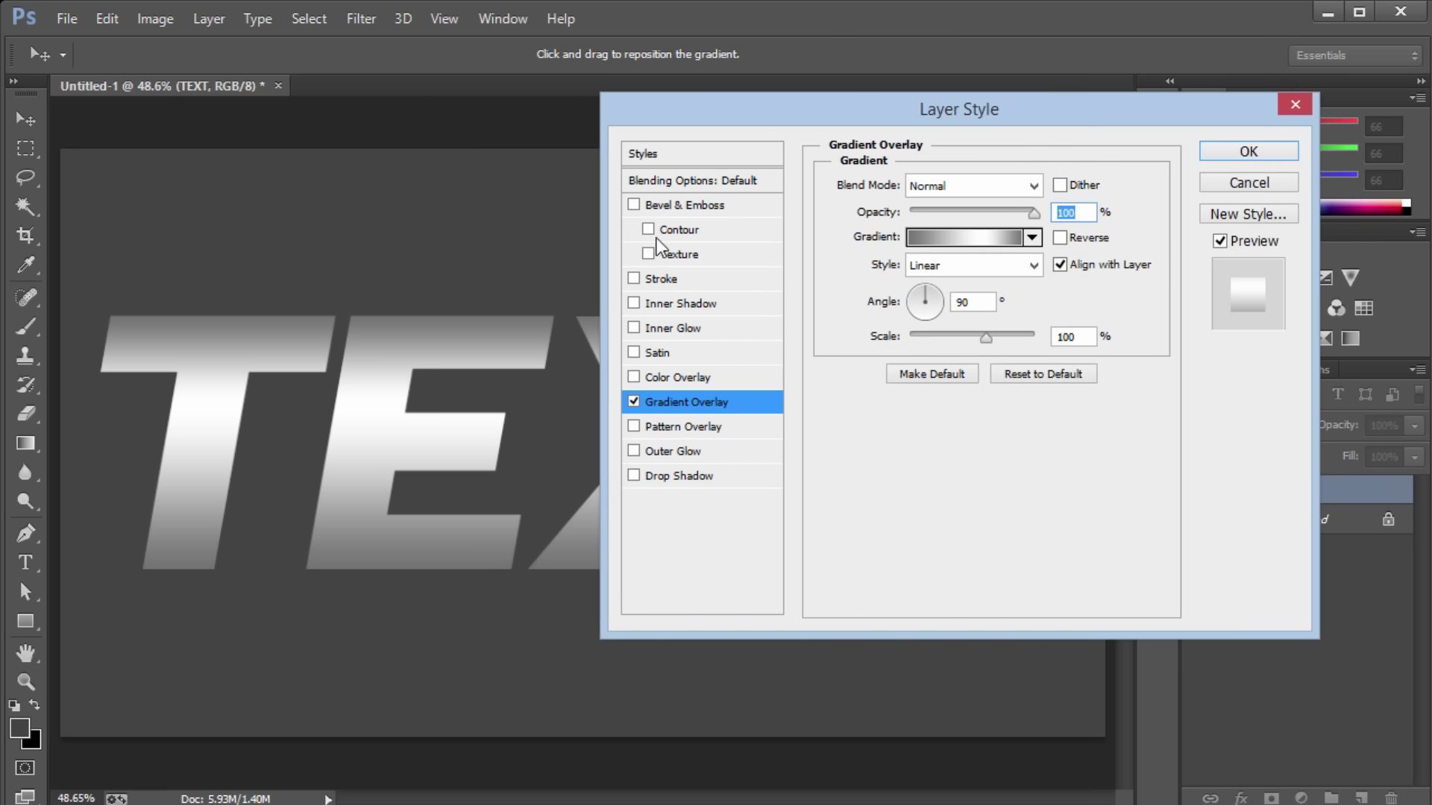
Step: Add a white (ffffff) stroke of 4 px to the TEXT layer, positioned inside
{"action": "left_click", "coordinate": [633, 278]}
{"action": "left_click", "coordinate": [683, 282]}
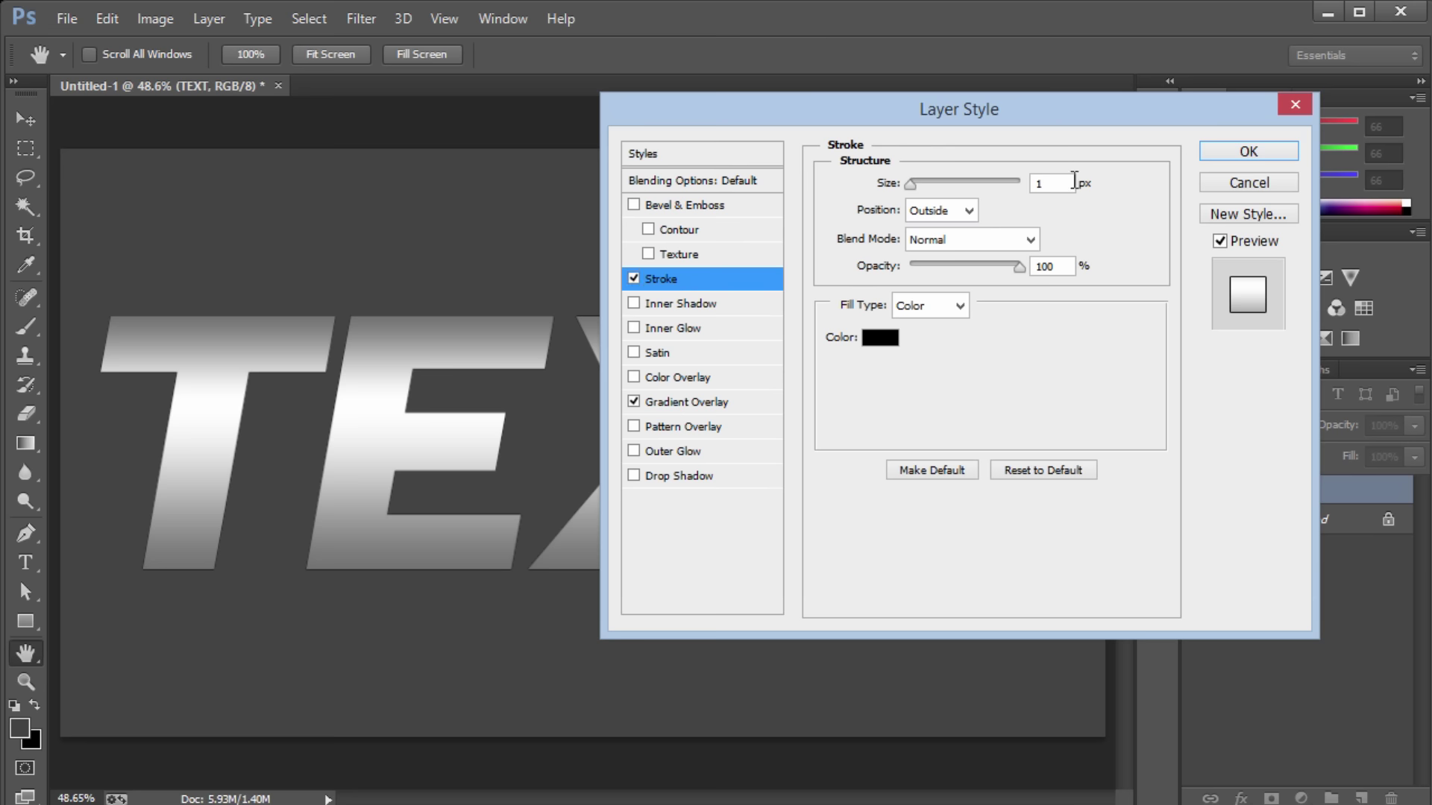
{"action": "double_click", "coordinate": [1073, 181]}
{"action": "type", "text": "4"}
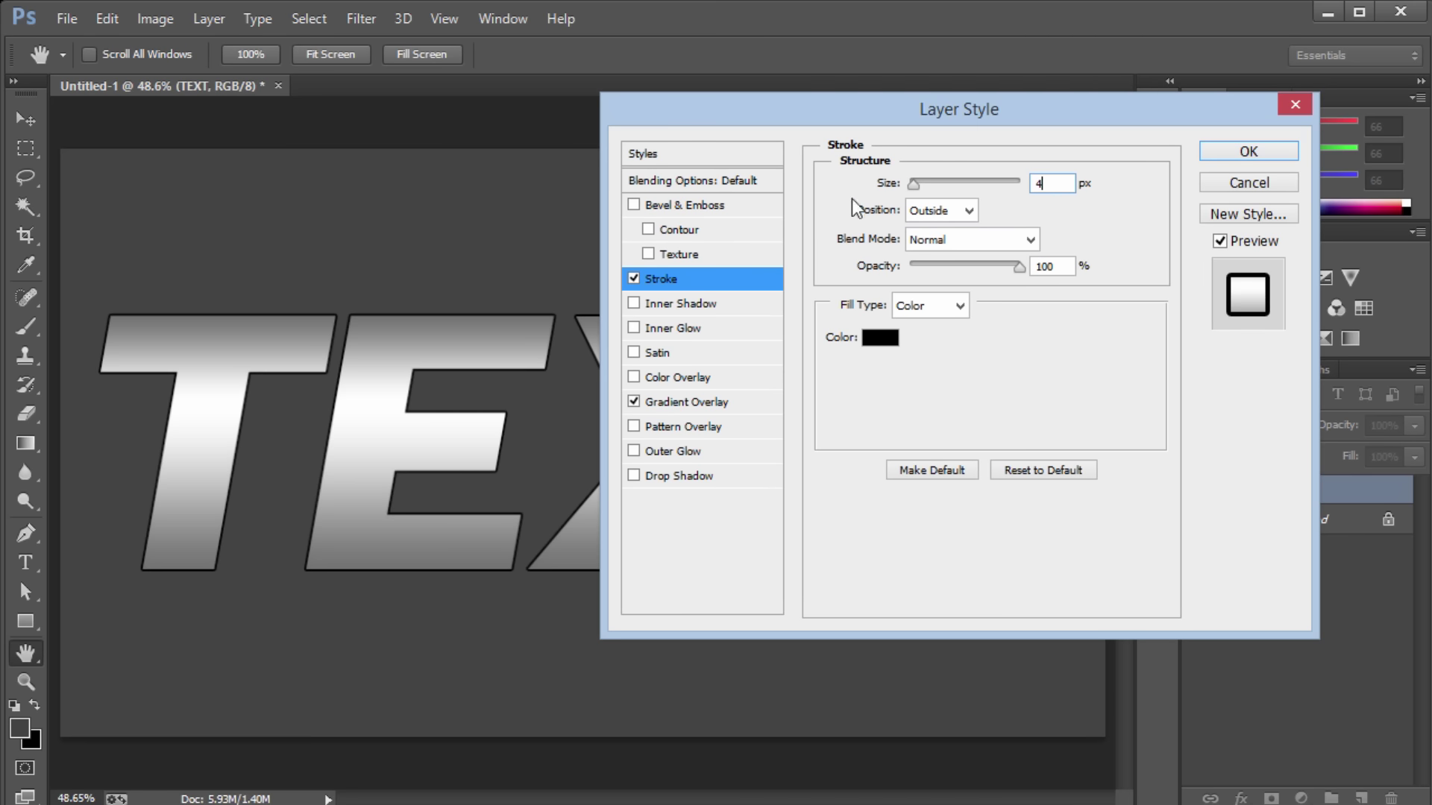
{"action": "left_click", "coordinate": [946, 213]}
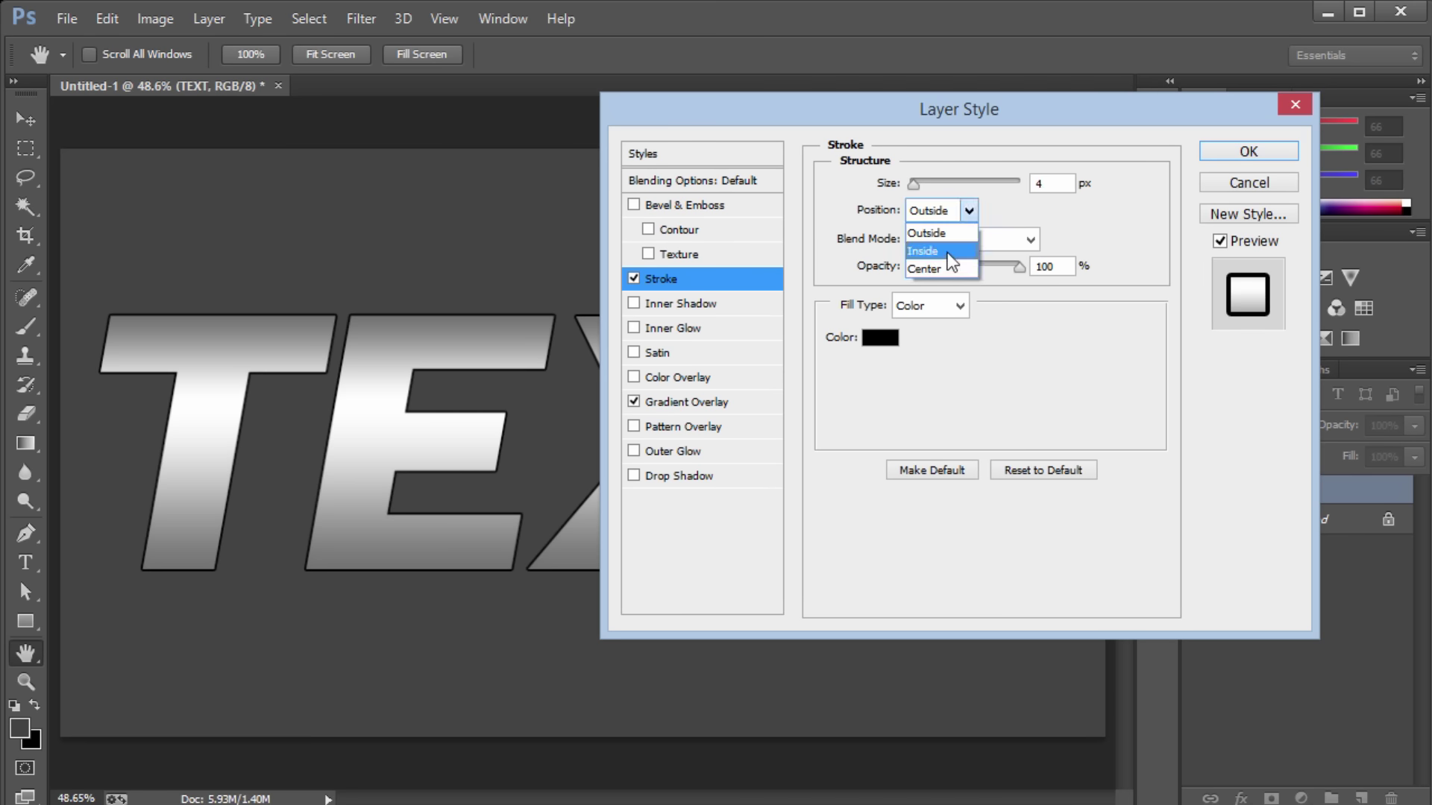
{"action": "left_click", "coordinate": [941, 251]}
{"action": "left_click", "coordinate": [880, 337]}
{"action": "left_click_drag", "start_coordinate": [769, 308], "coordinate": [773, 264]}
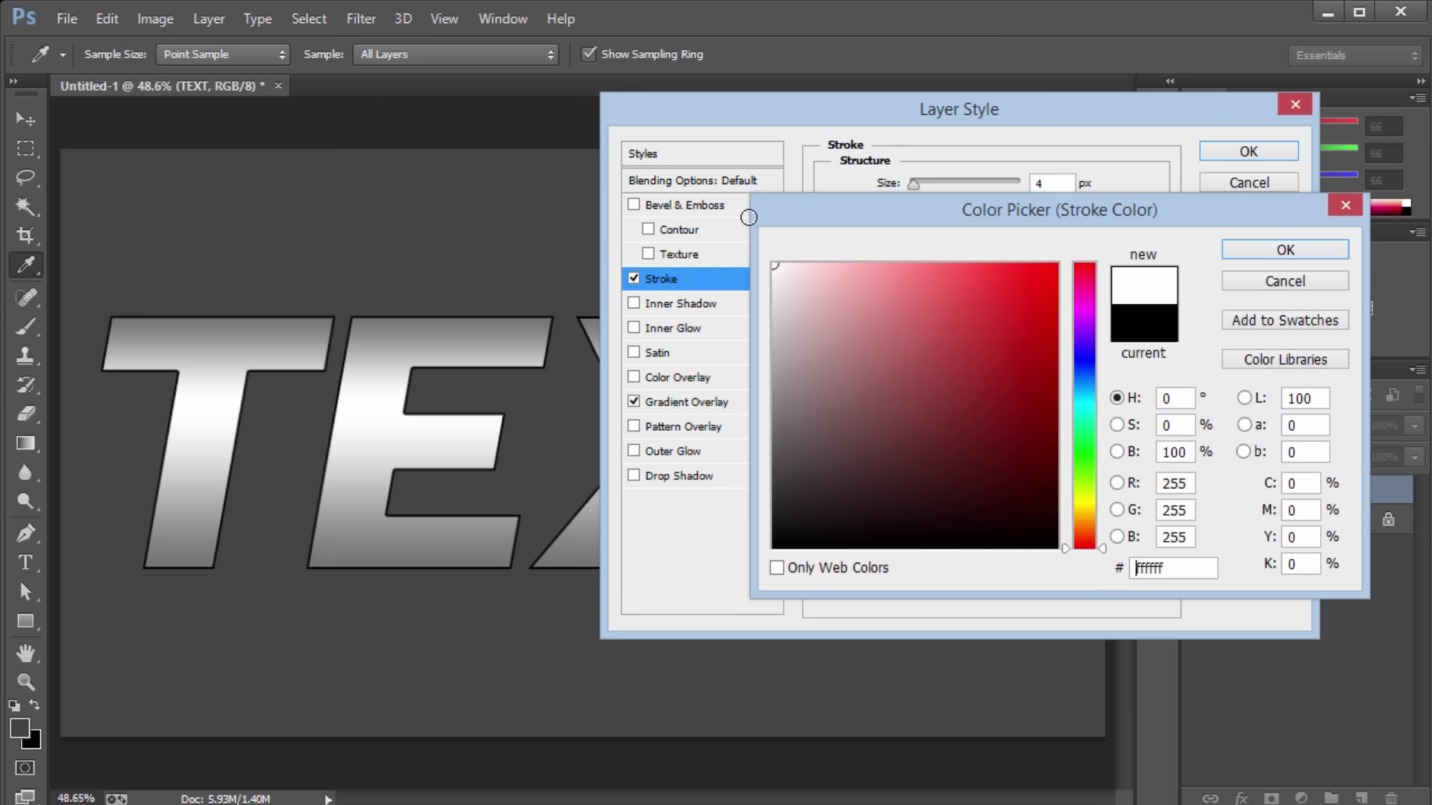
{"action": "left_click", "coordinate": [1269, 250]}
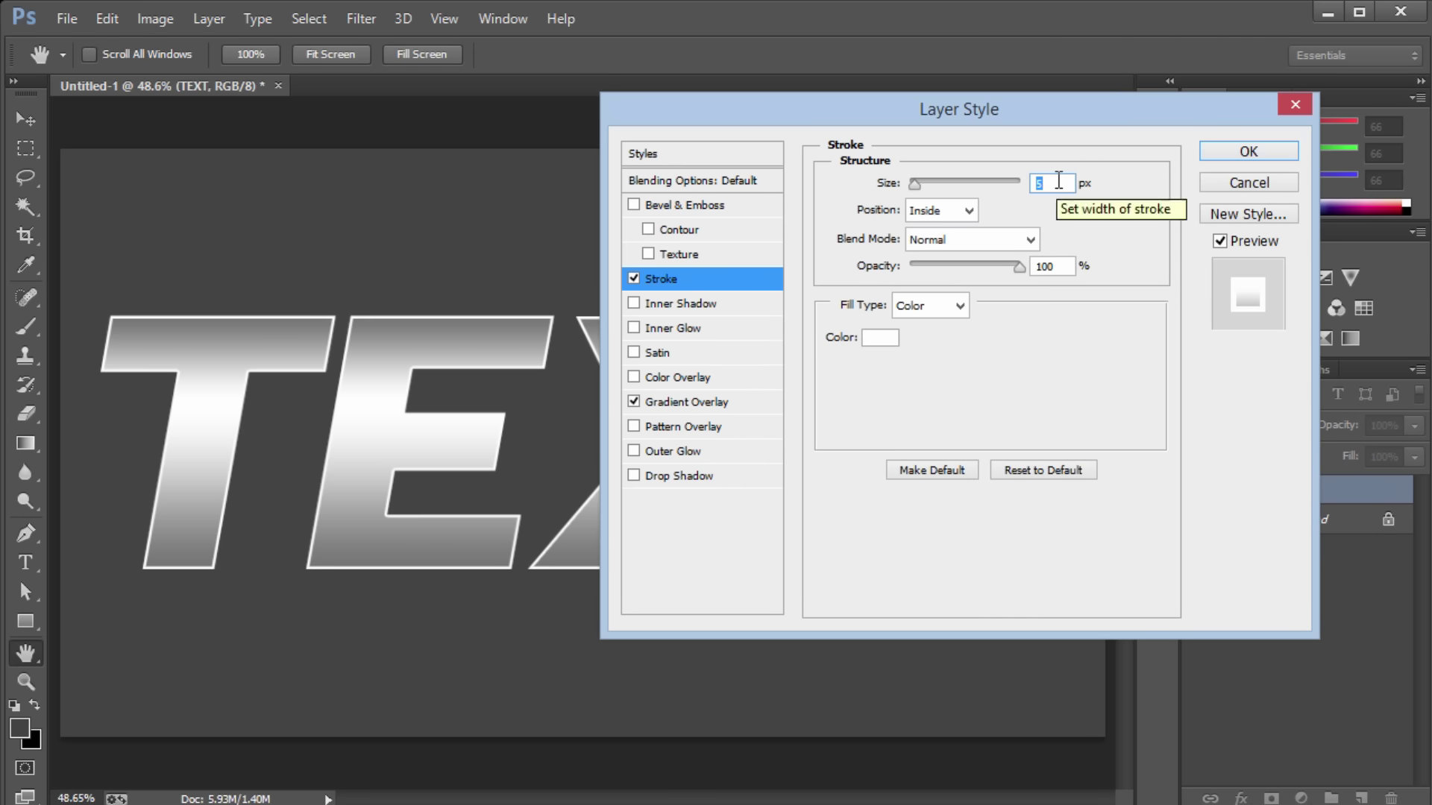
Step: Set the stroke size to 5 px and apply the layer style
{"action": "key", "text": "Up"}
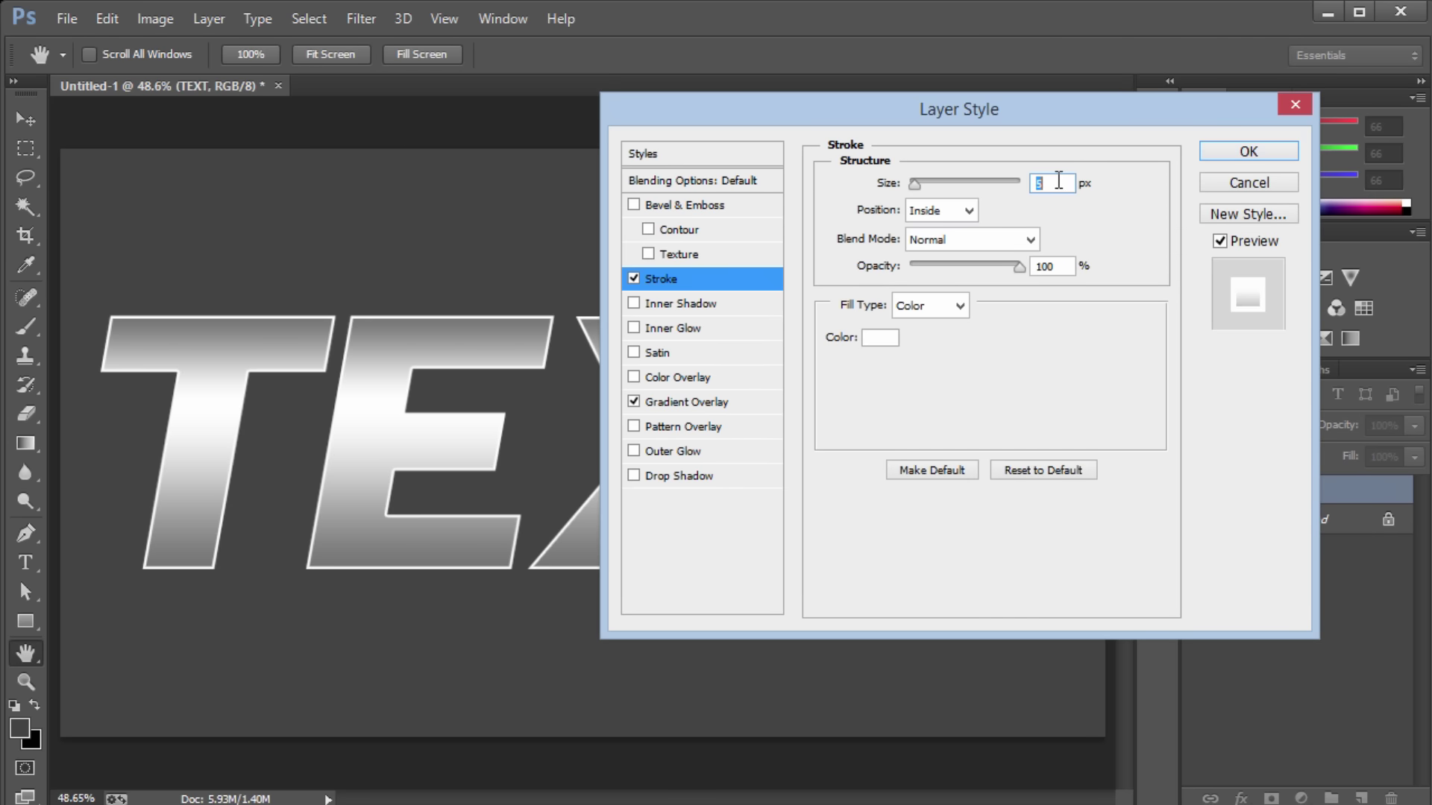
{"action": "key", "text": "Up"}
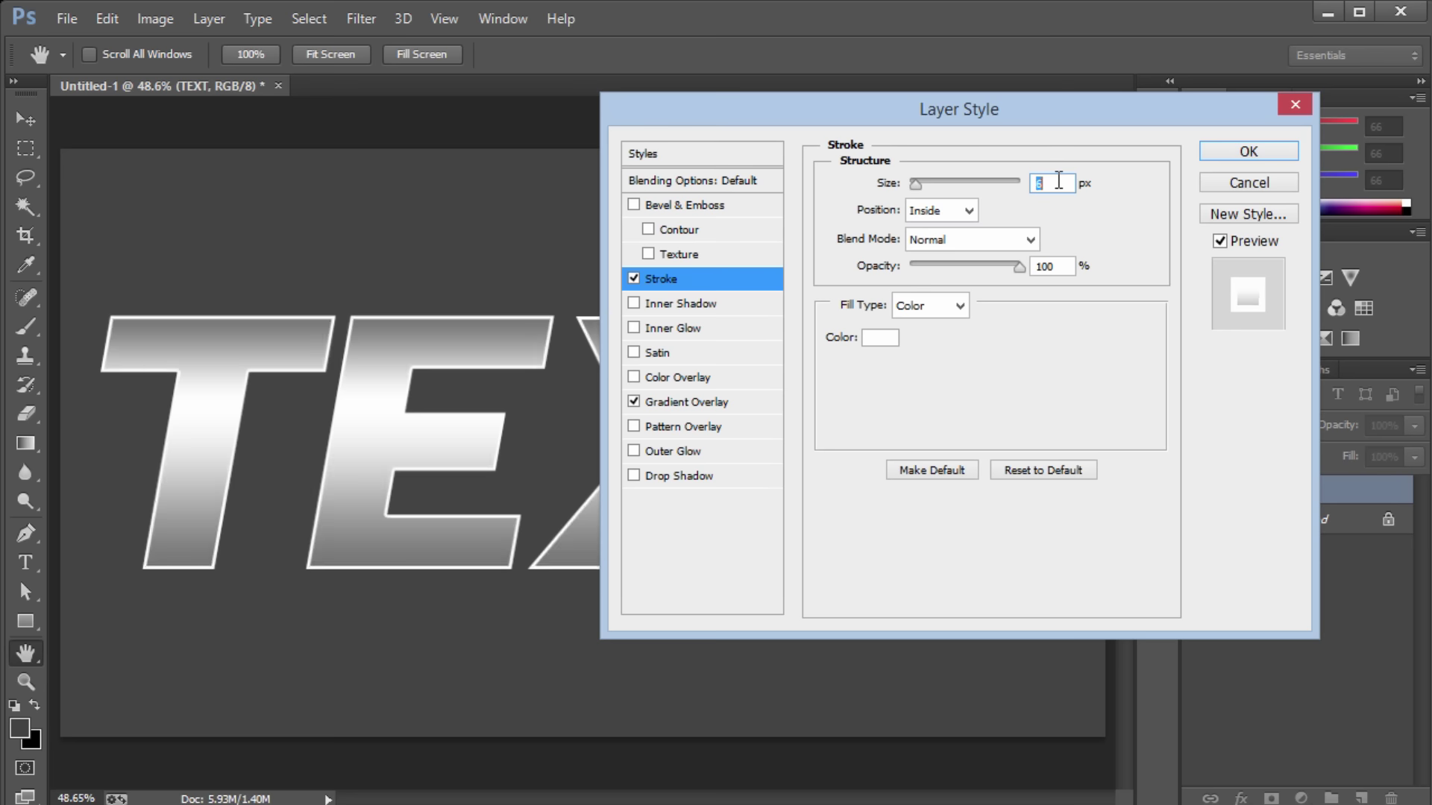
{"action": "key", "text": "Down"}
{"action": "key", "text": "Return"}
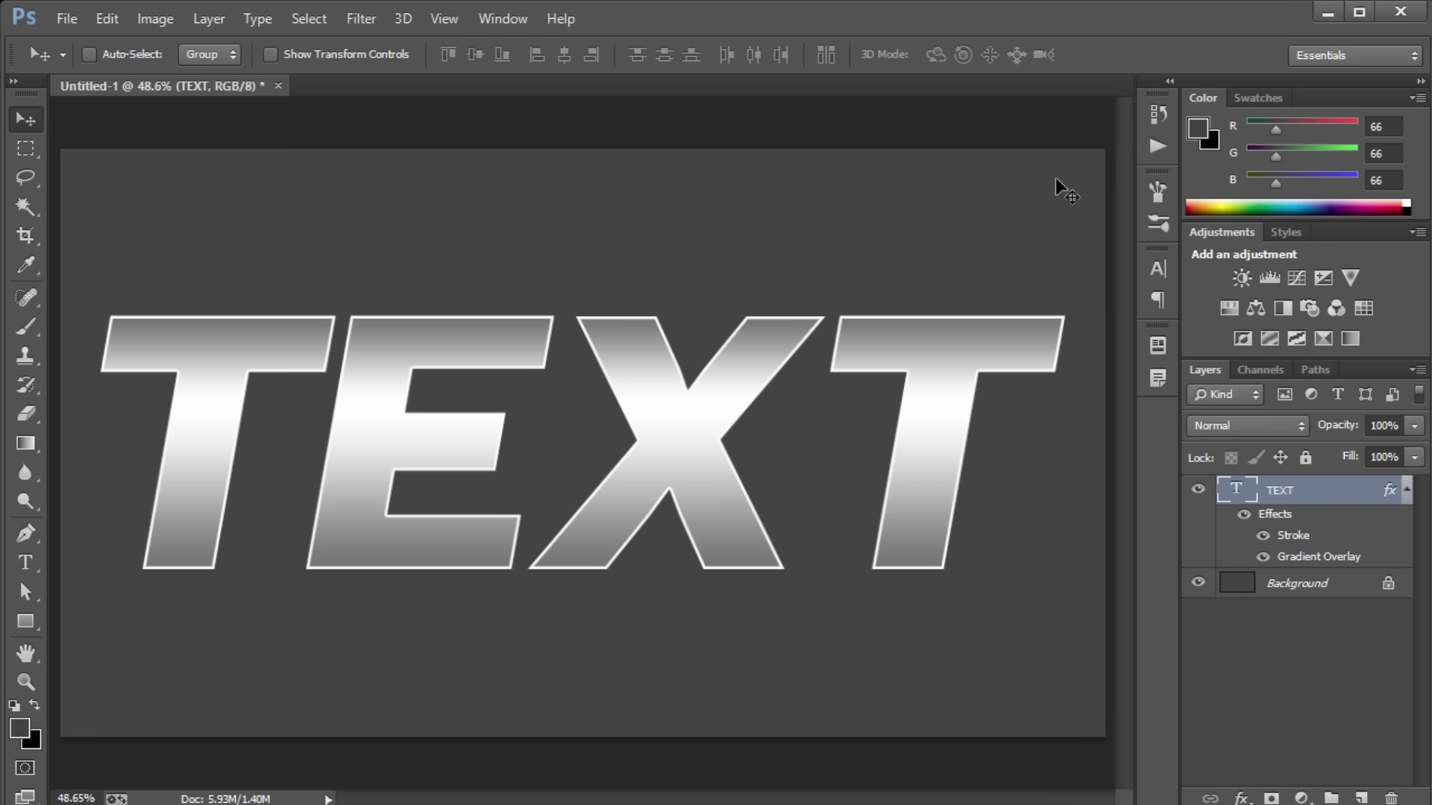
Step: Scale the TEXT layer down proportionally around its center to about 84%
{"action": "key", "text": "ctrl+t"}
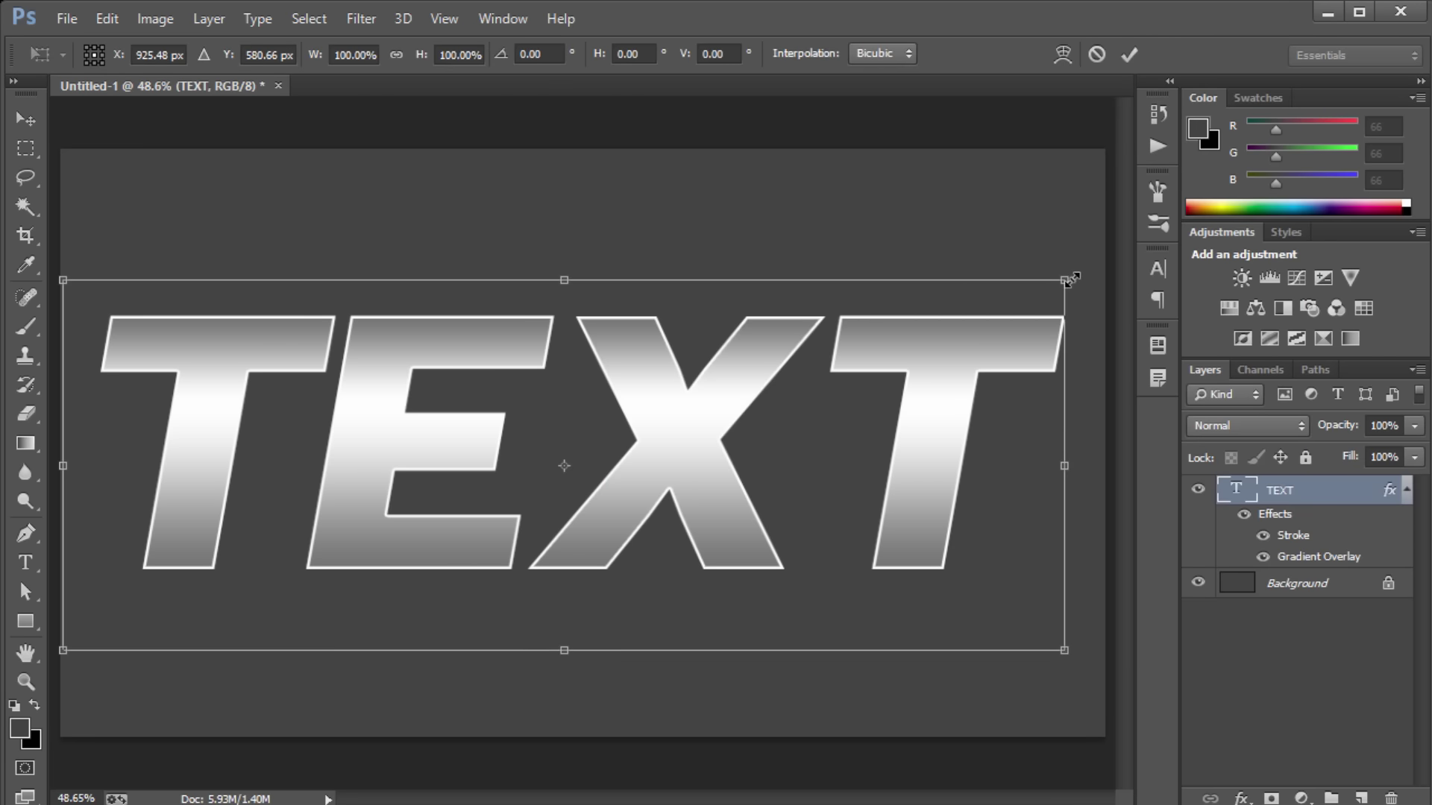
{"action": "left_click_drag", "start_coordinate": [1060, 277], "coordinate": [983, 289]}
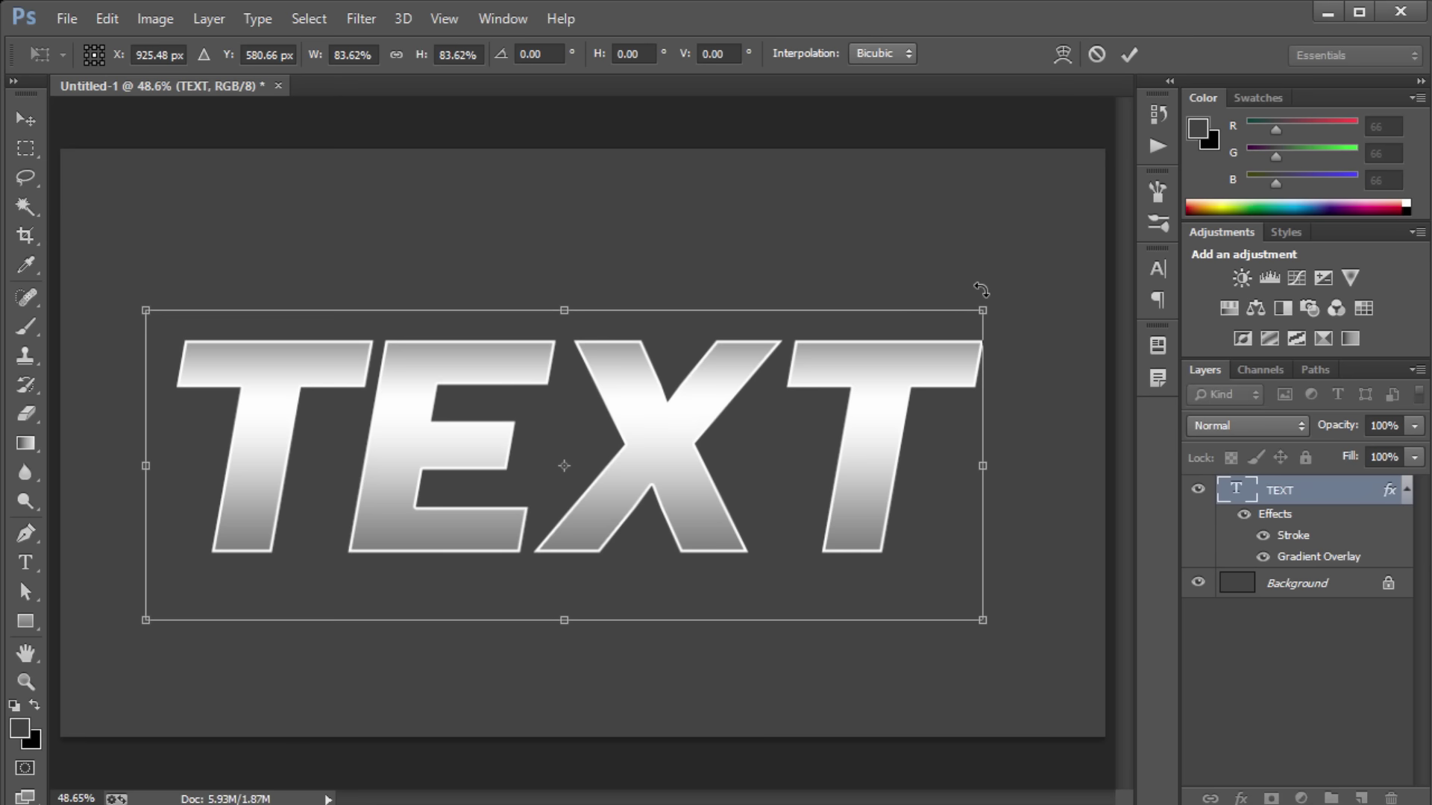
{"action": "key", "text": "Return"}
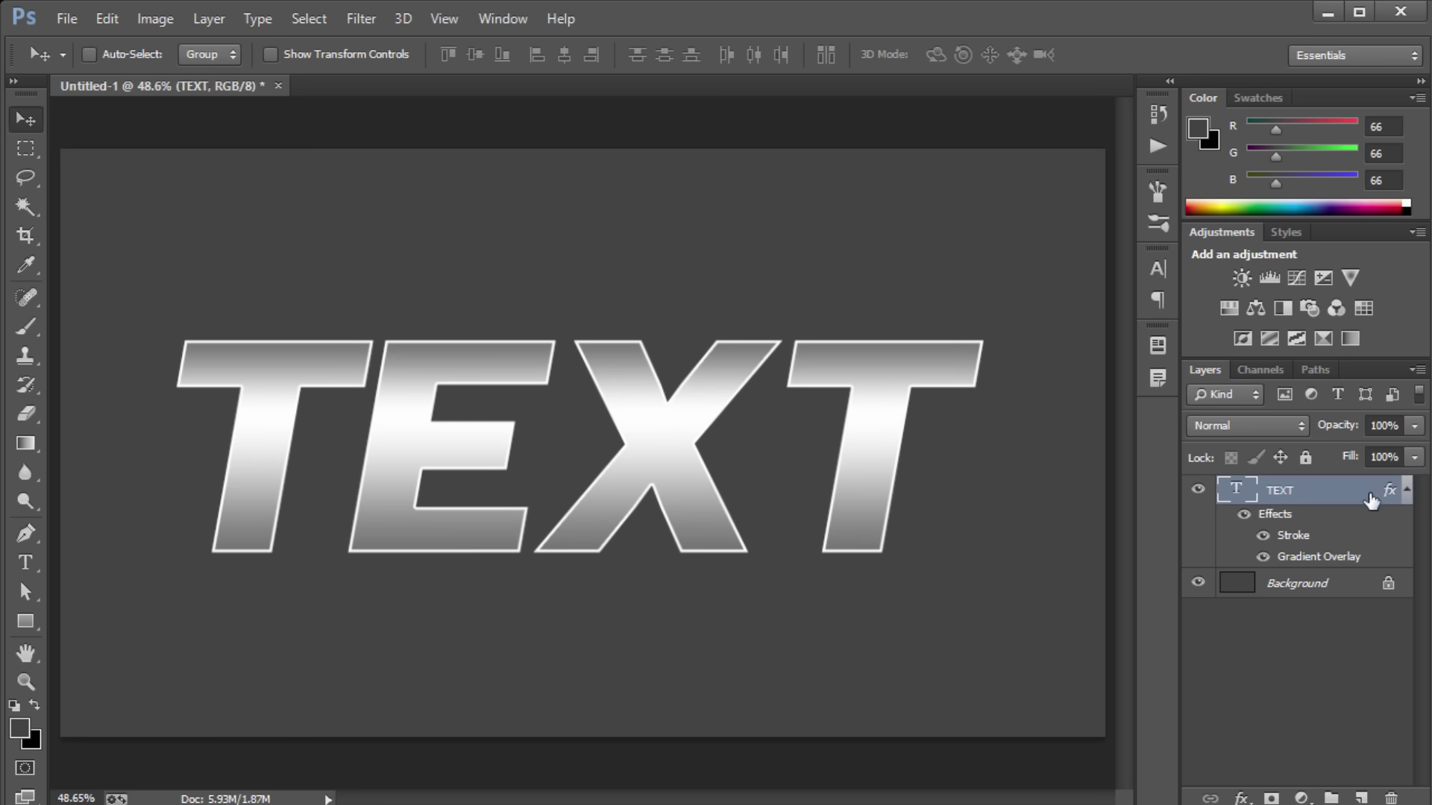
Step: Duplicate the TEXT layer and collapse the effects lists of both text layers
{"action": "key", "text": "ctrl+j"}
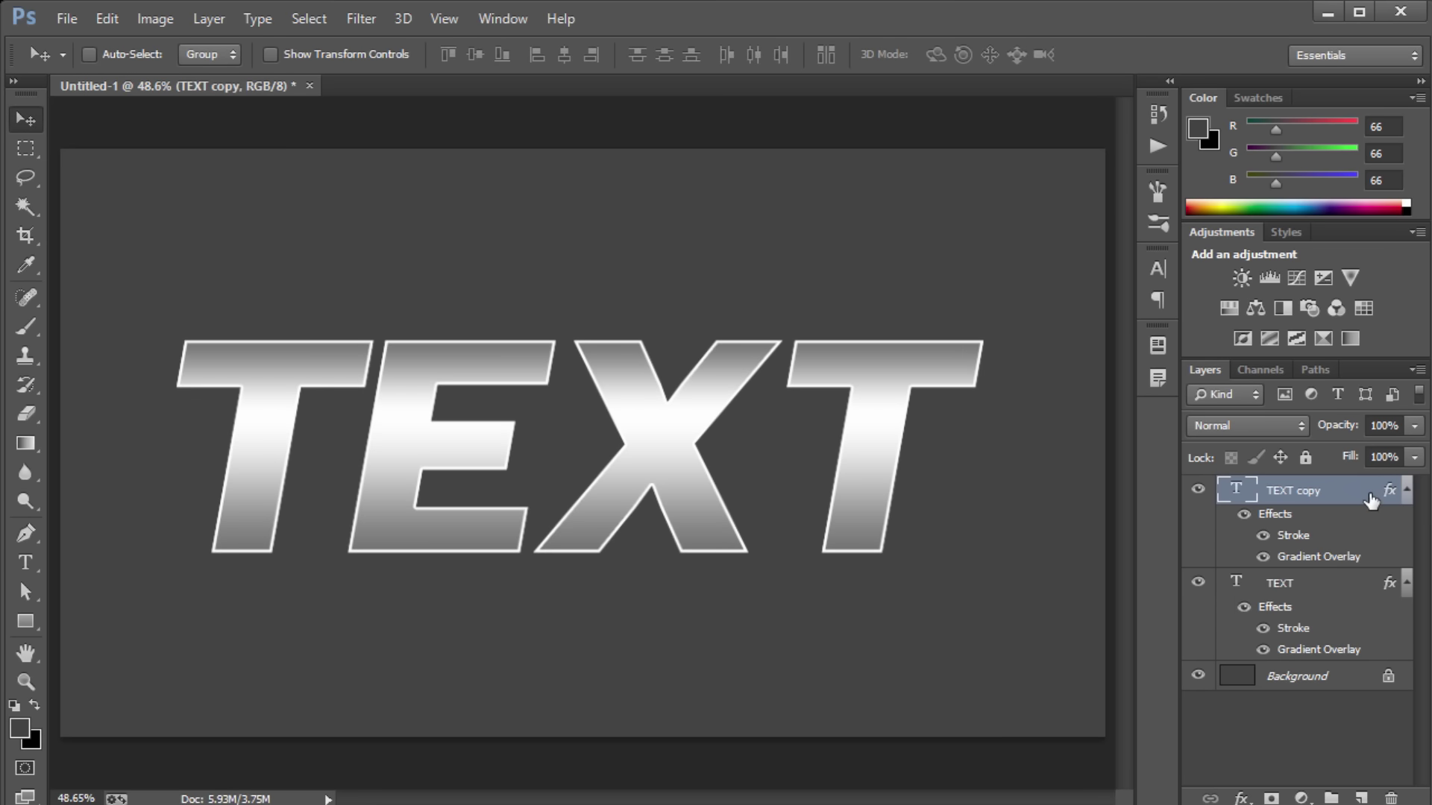
{"action": "left_click", "coordinate": [1406, 582]}
{"action": "left_click", "coordinate": [1408, 489]}
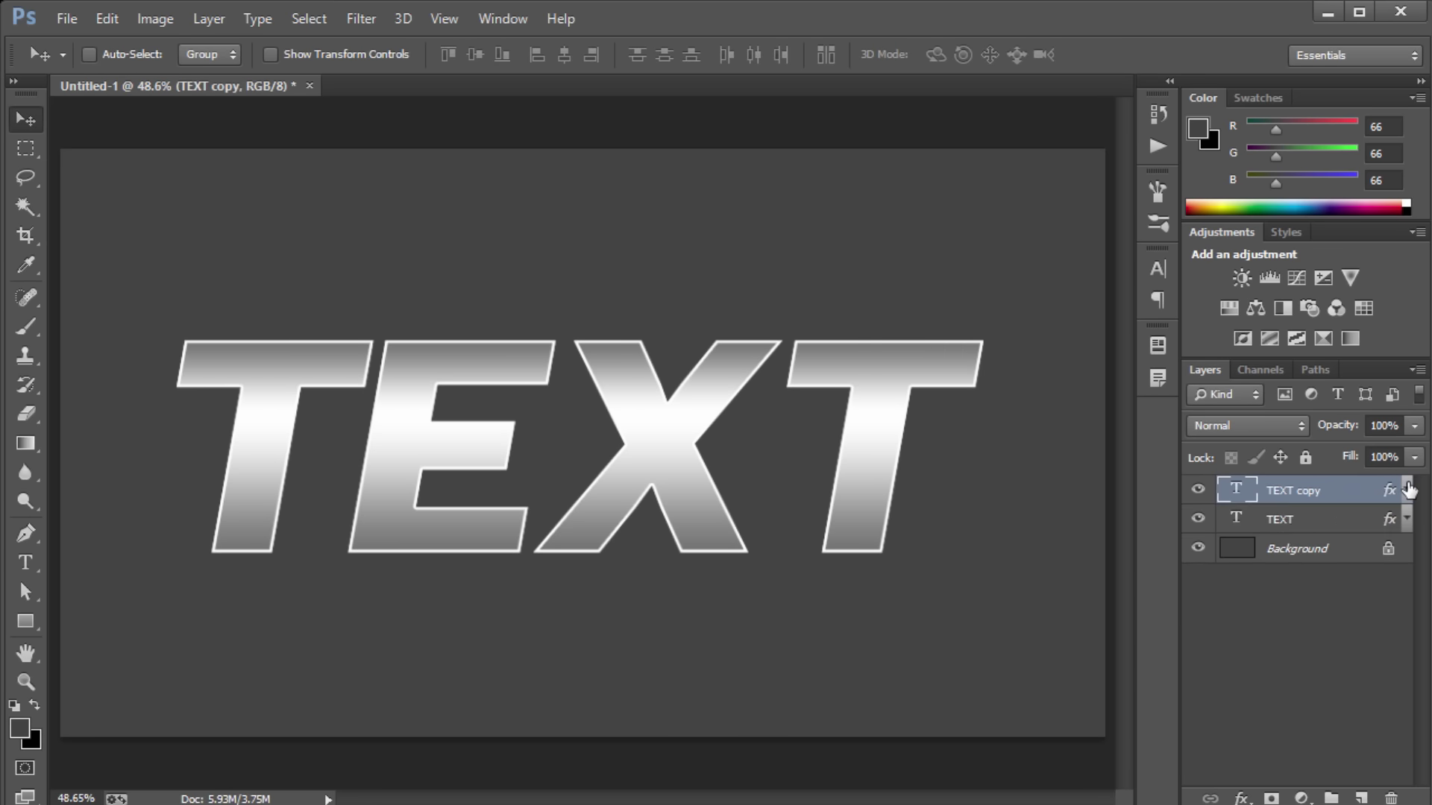
Step: Remove the gradient overlay from the original TEXT layer below the copy
{"action": "left_click", "coordinate": [1323, 521]}
{"action": "double_click", "coordinate": [1399, 528]}
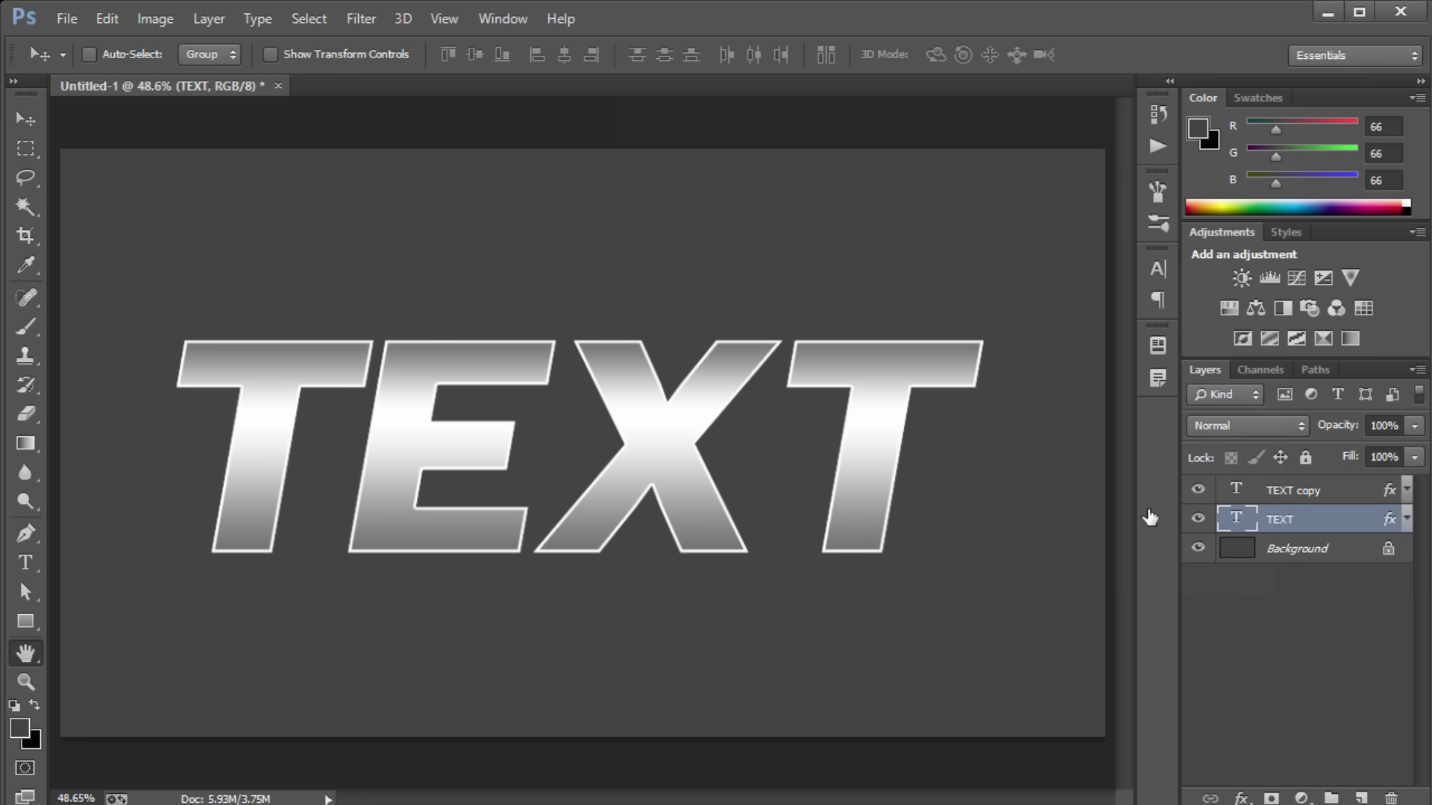
{"action": "left_click", "coordinate": [634, 403]}
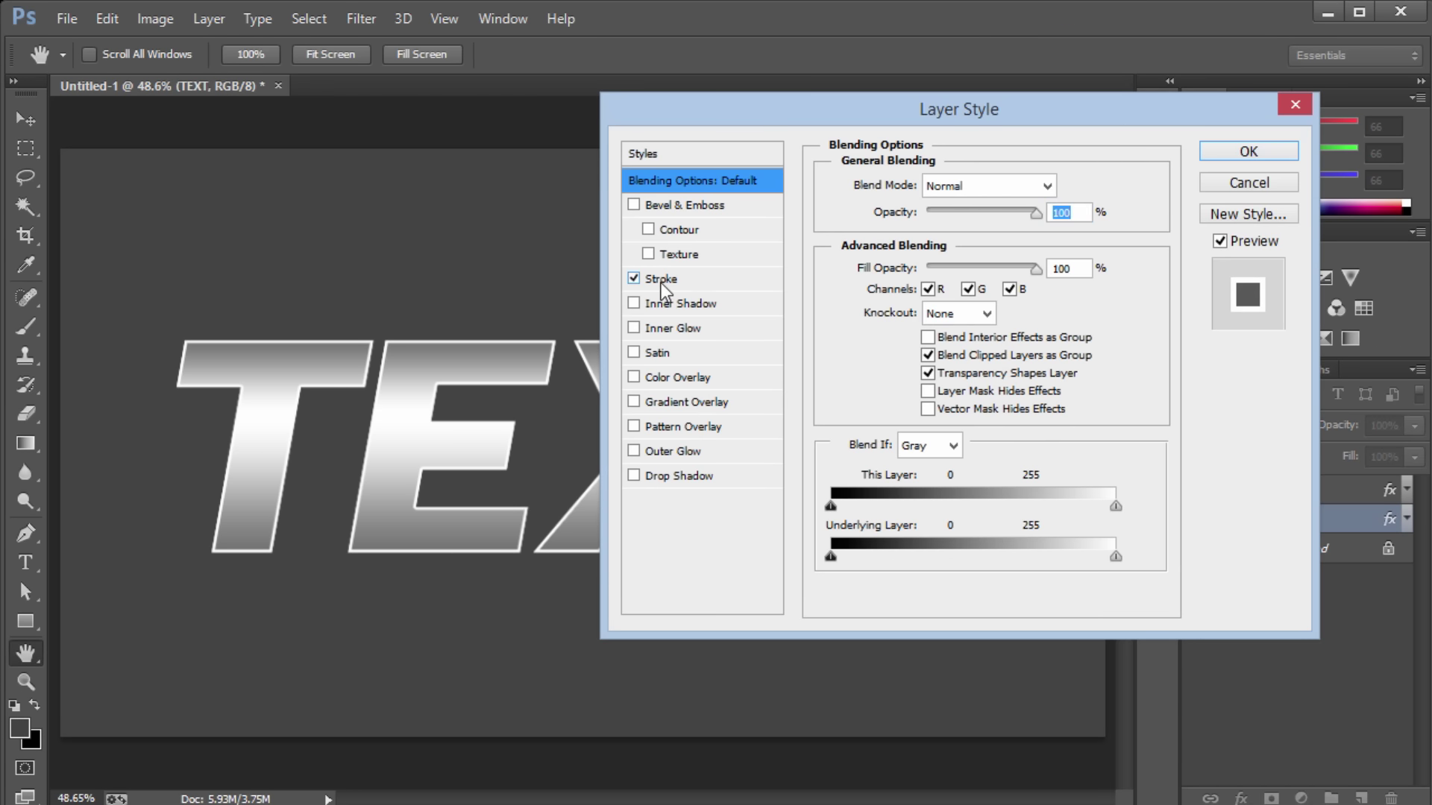
Step: Set the stroke color of the original TEXT layer to a dark grey with 25% brightness
{"action": "left_click", "coordinate": [661, 281]}
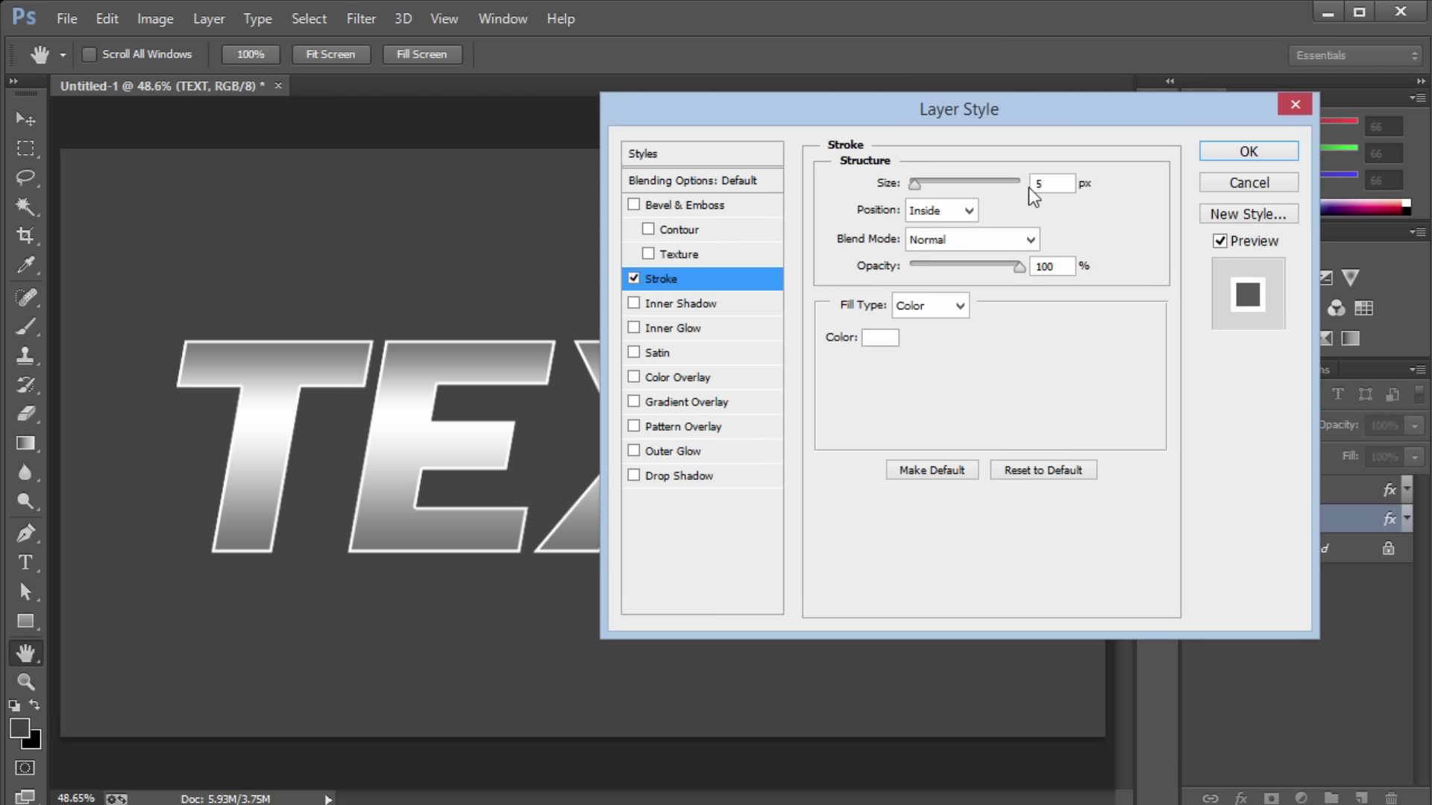
{"action": "left_click", "coordinate": [886, 340]}
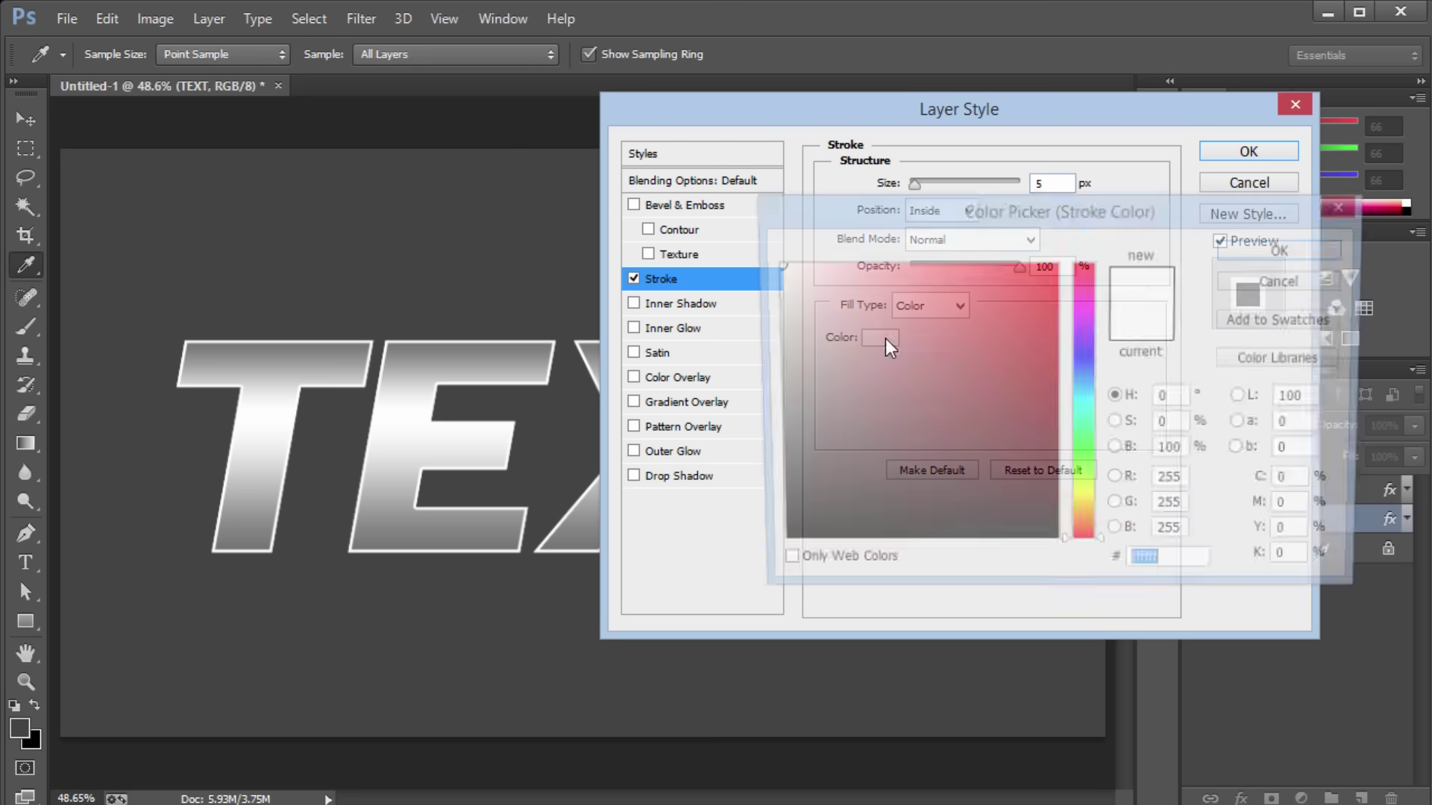
{"action": "left_click", "coordinate": [763, 504]}
{"action": "mouse_move", "coordinate": [762, 505]}
{"action": "left_mouse_down"}
{"action": "mouse_move", "coordinate": [761, 477]}
{"action": "mouse_move", "coordinate": [773, 482]}
{"action": "left_mouse_up"}
{"action": "left_click", "coordinate": [1191, 451]}
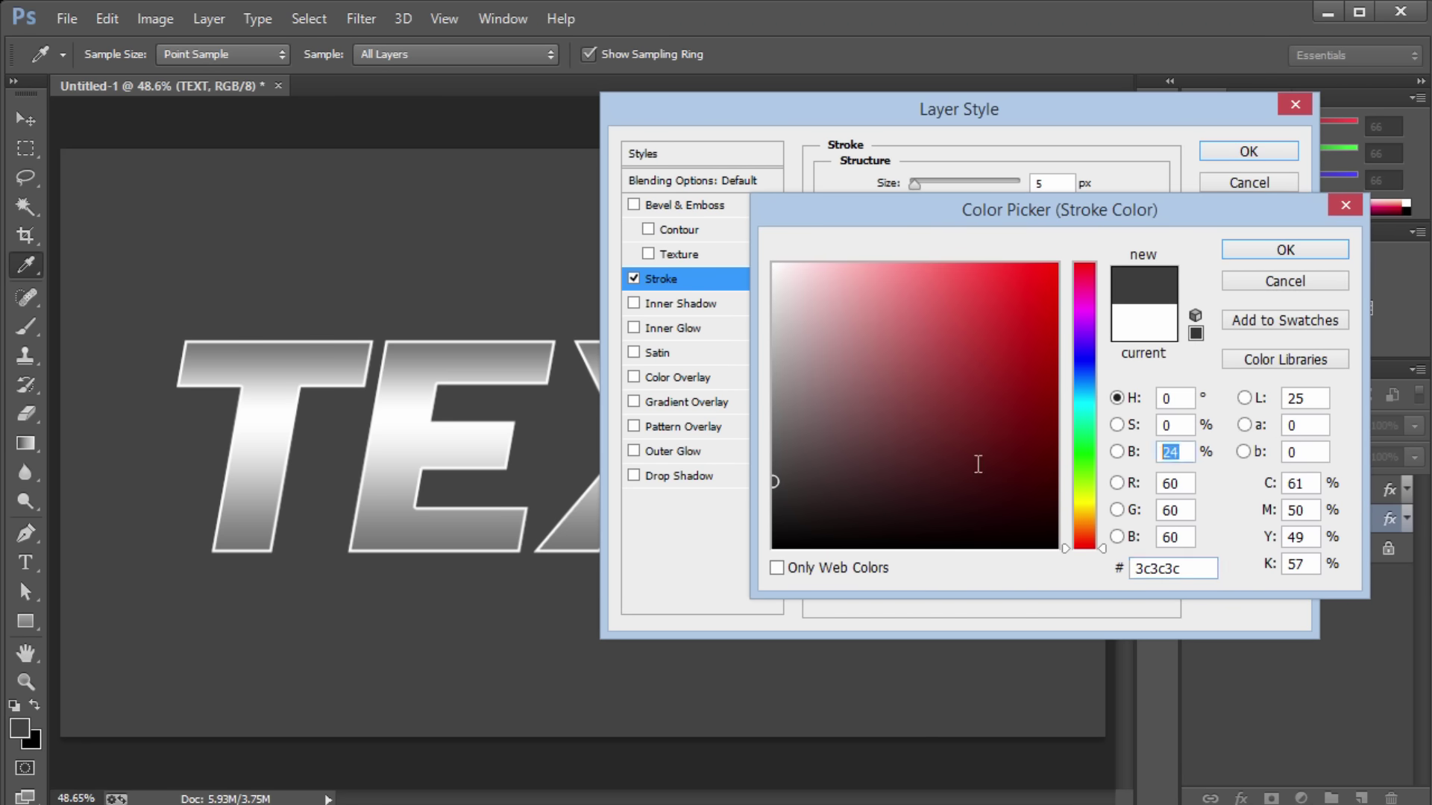
{"action": "type", "text": "25"}
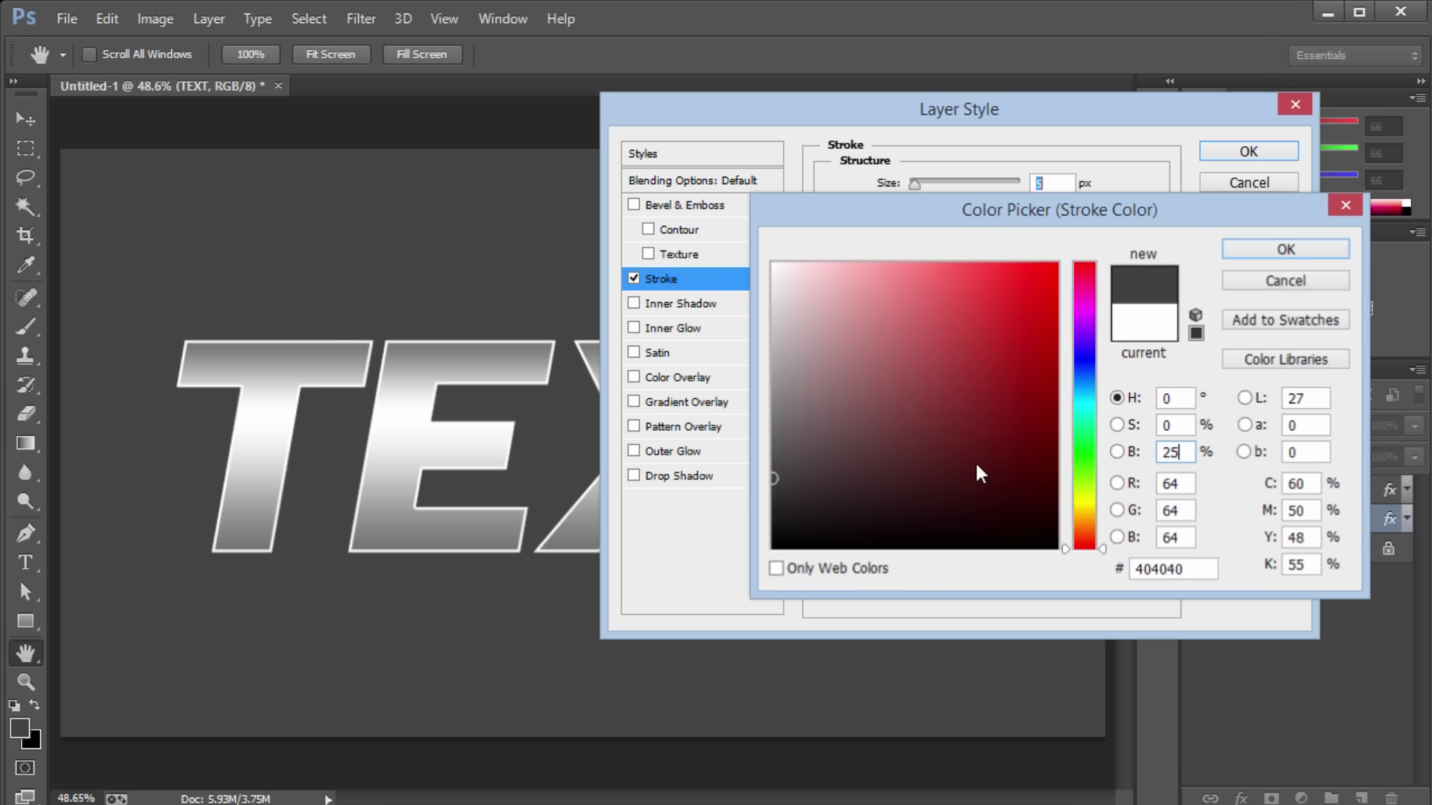
{"action": "key", "text": "Return"}
Step: Change the stroke position to Outside and increase its size to 21 px
{"action": "left_click", "coordinate": [965, 215]}
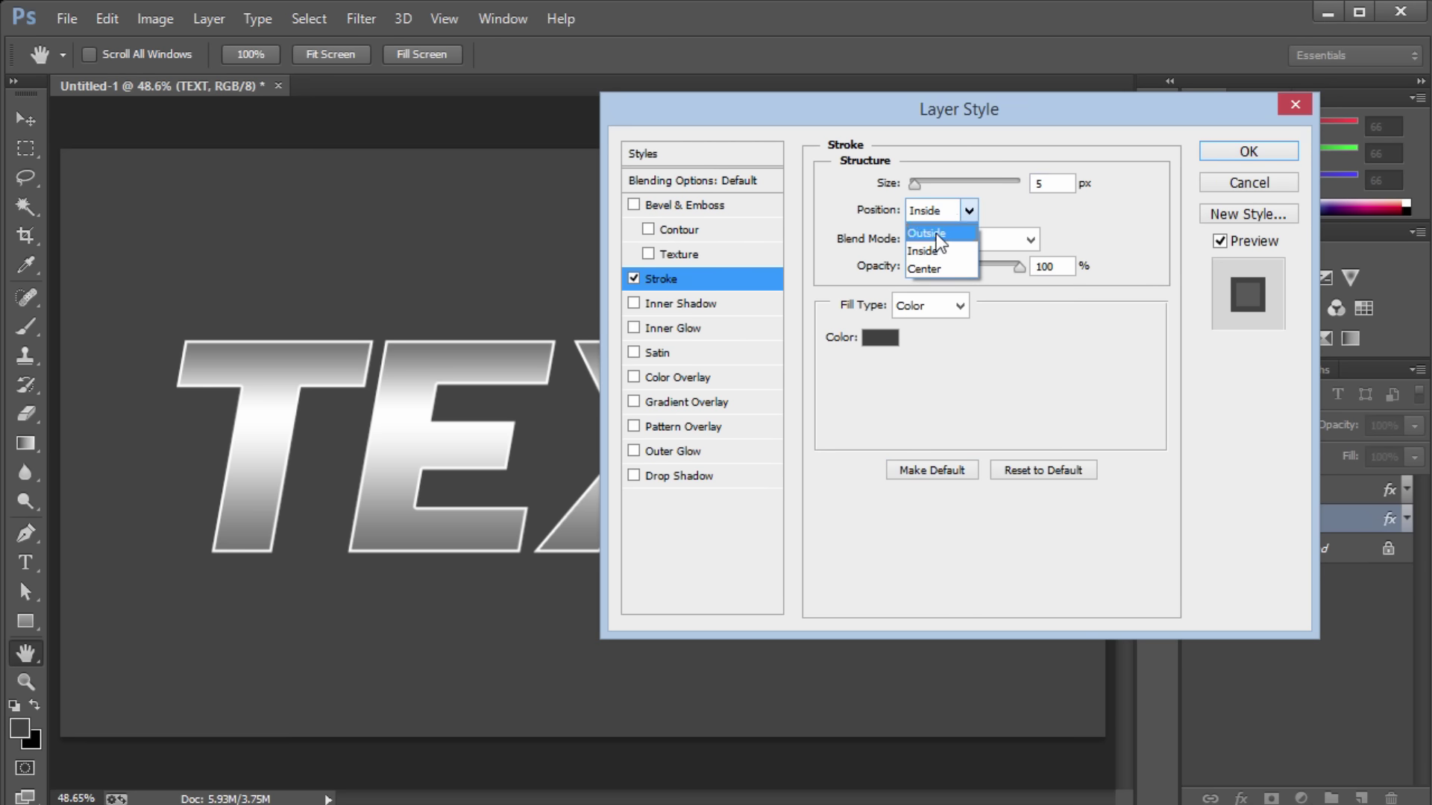
{"action": "left_click", "coordinate": [937, 234]}
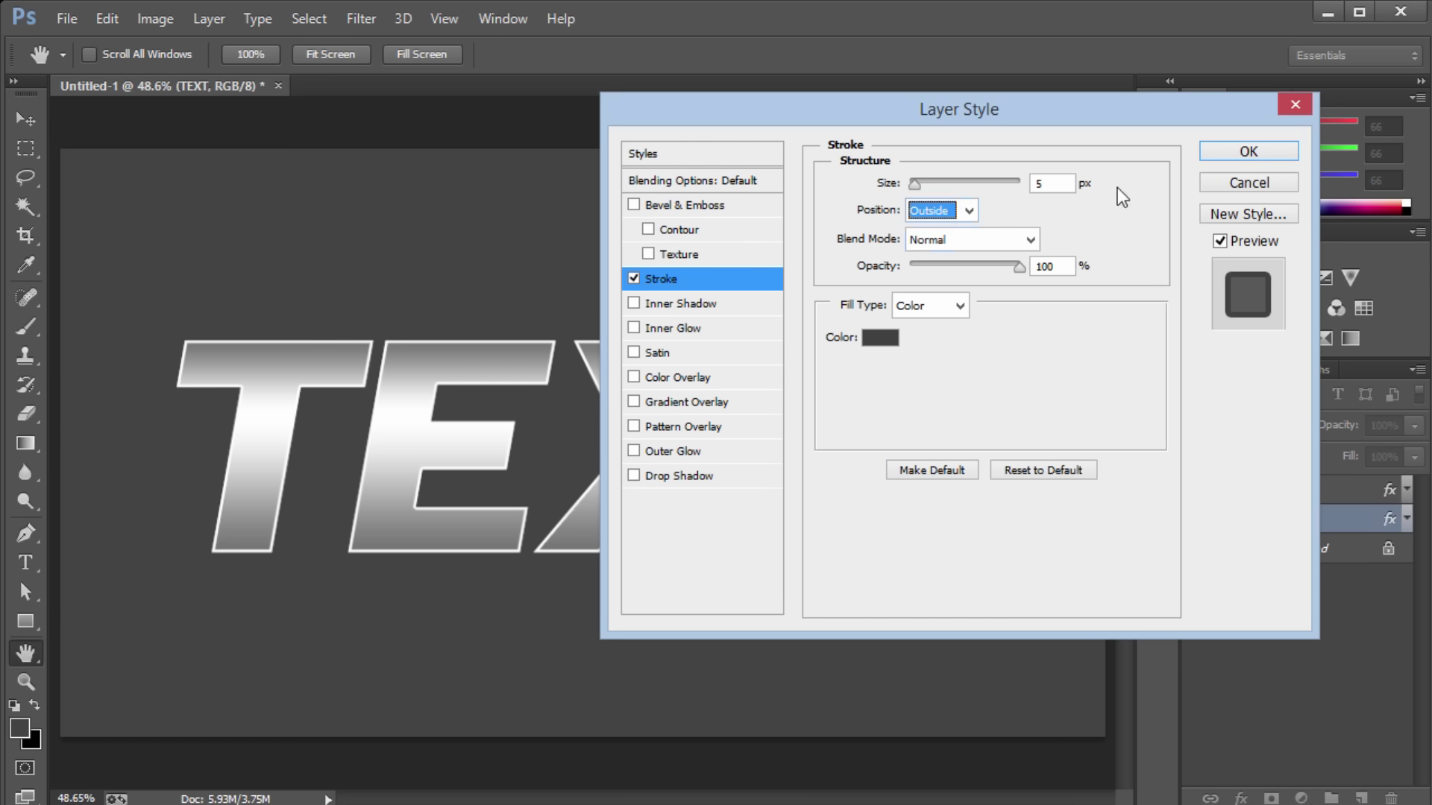
{"action": "left_click", "coordinate": [1053, 186]}
{"action": "key", "text": "Up"}
{"action": "key", "text": "Up"}
{"action": "key", "text": "Up"}
{"action": "key", "text": "Up"}
{"action": "key", "text": "Up"}
{"action": "key", "text": "Up"}
{"action": "key", "text": "Up"}
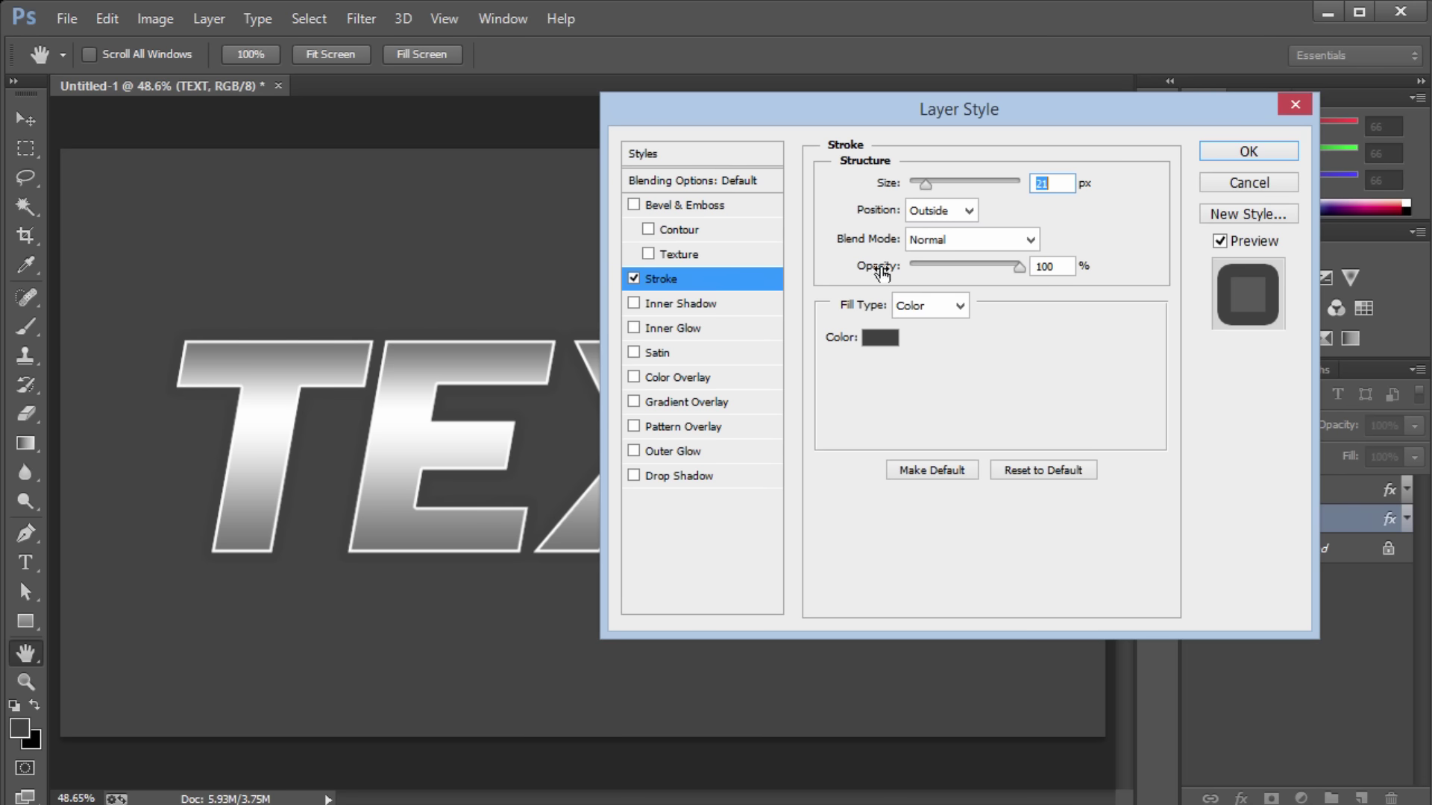
Step: Darken the stroke color to #252525
{"action": "left_click", "coordinate": [881, 339]}
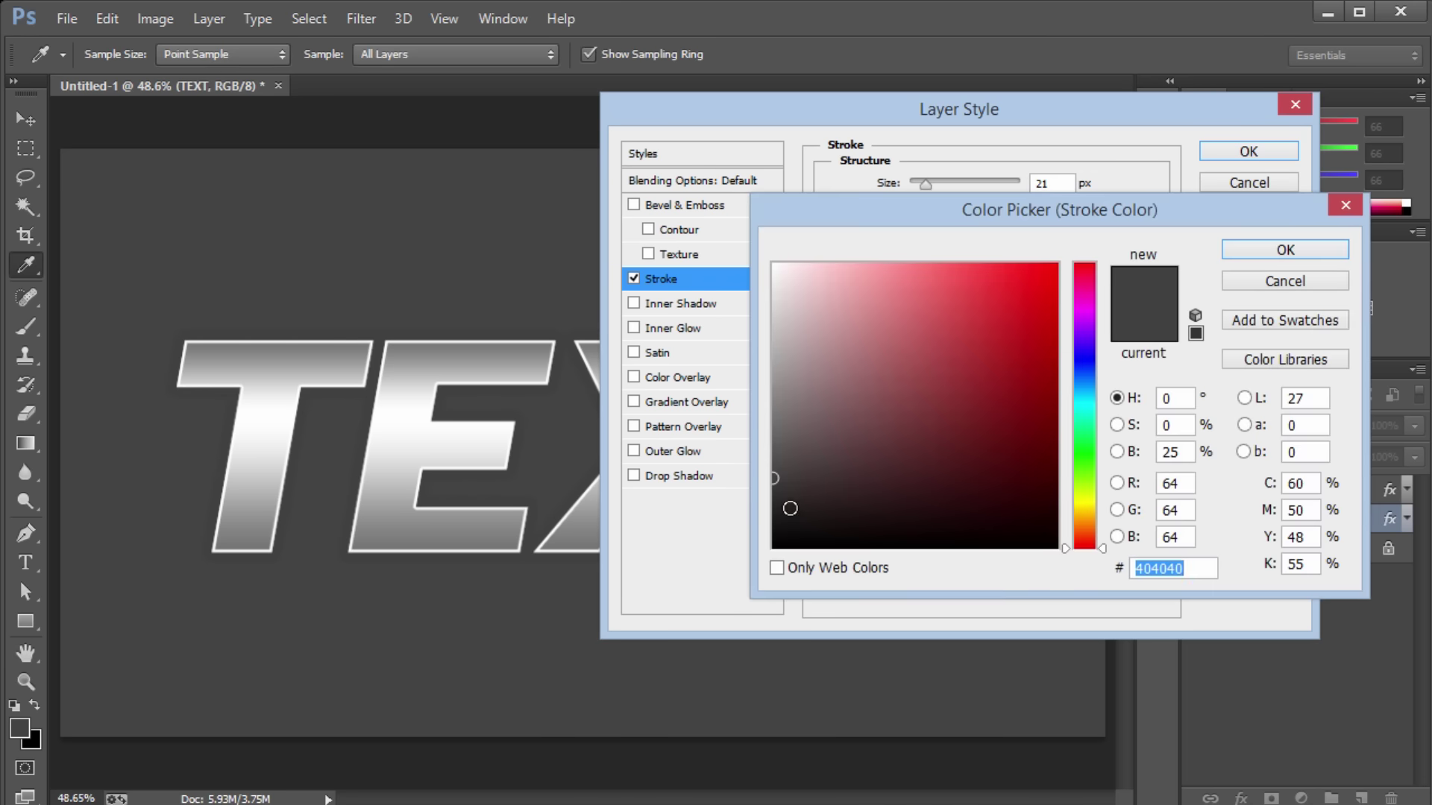
{"action": "mouse_move", "coordinate": [776, 516]}
{"action": "left_mouse_down"}
{"action": "mouse_move", "coordinate": [763, 492]}
{"action": "mouse_move", "coordinate": [768, 508]}
{"action": "left_mouse_up"}
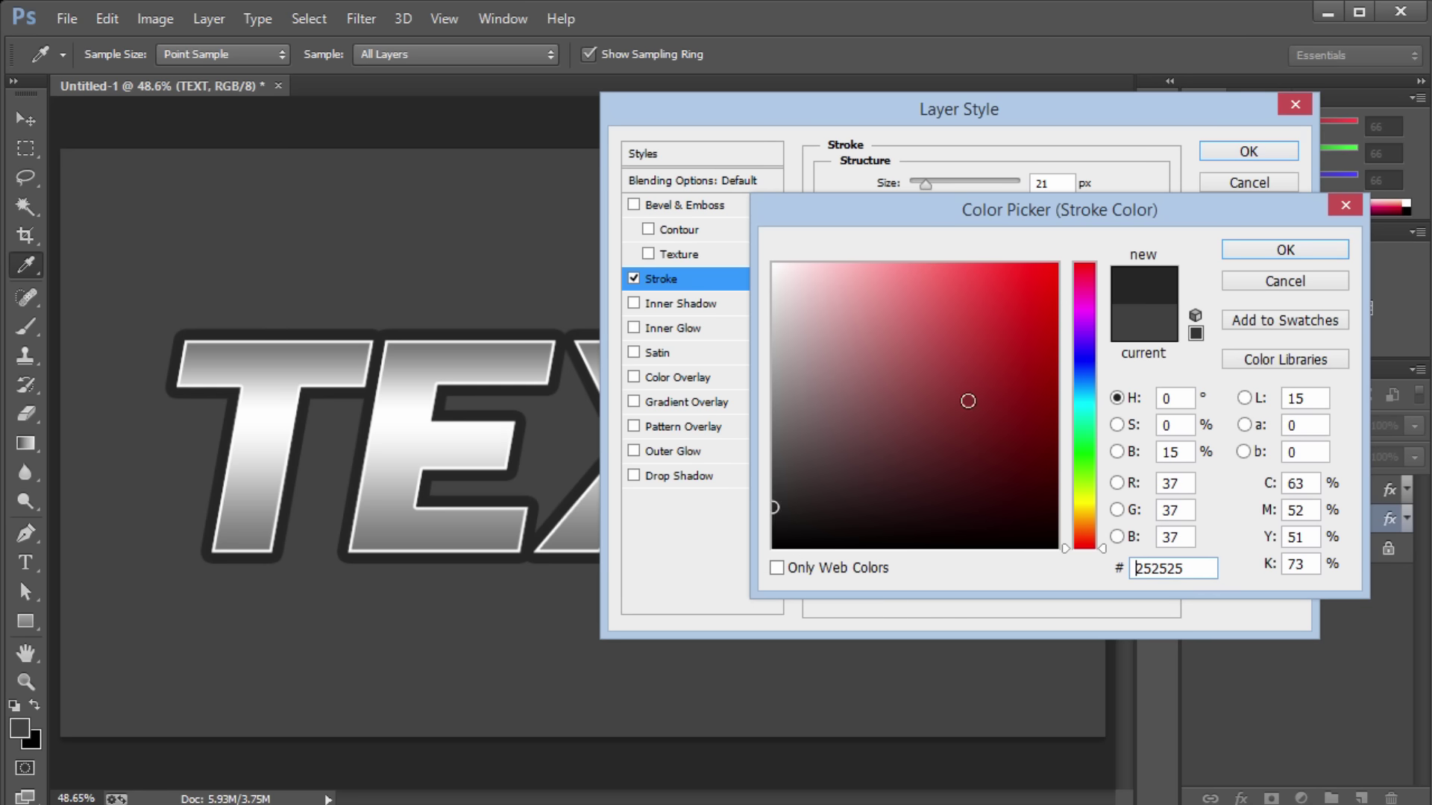
{"action": "left_click", "coordinate": [1280, 249]}
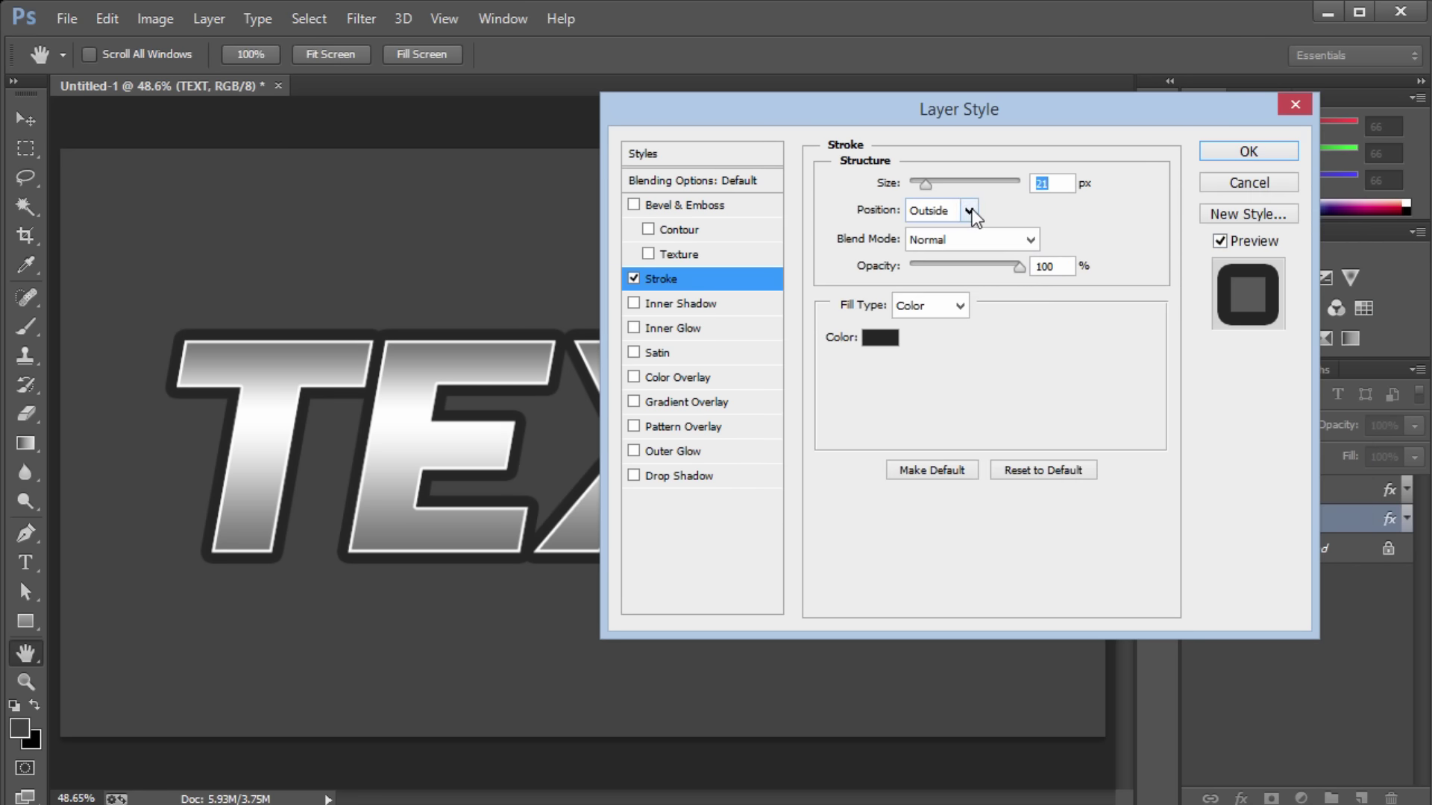
Step: Set the stroke size to 15 px and its color brightness to 10%, and apply the layer style
{"action": "type", "text": "15"}
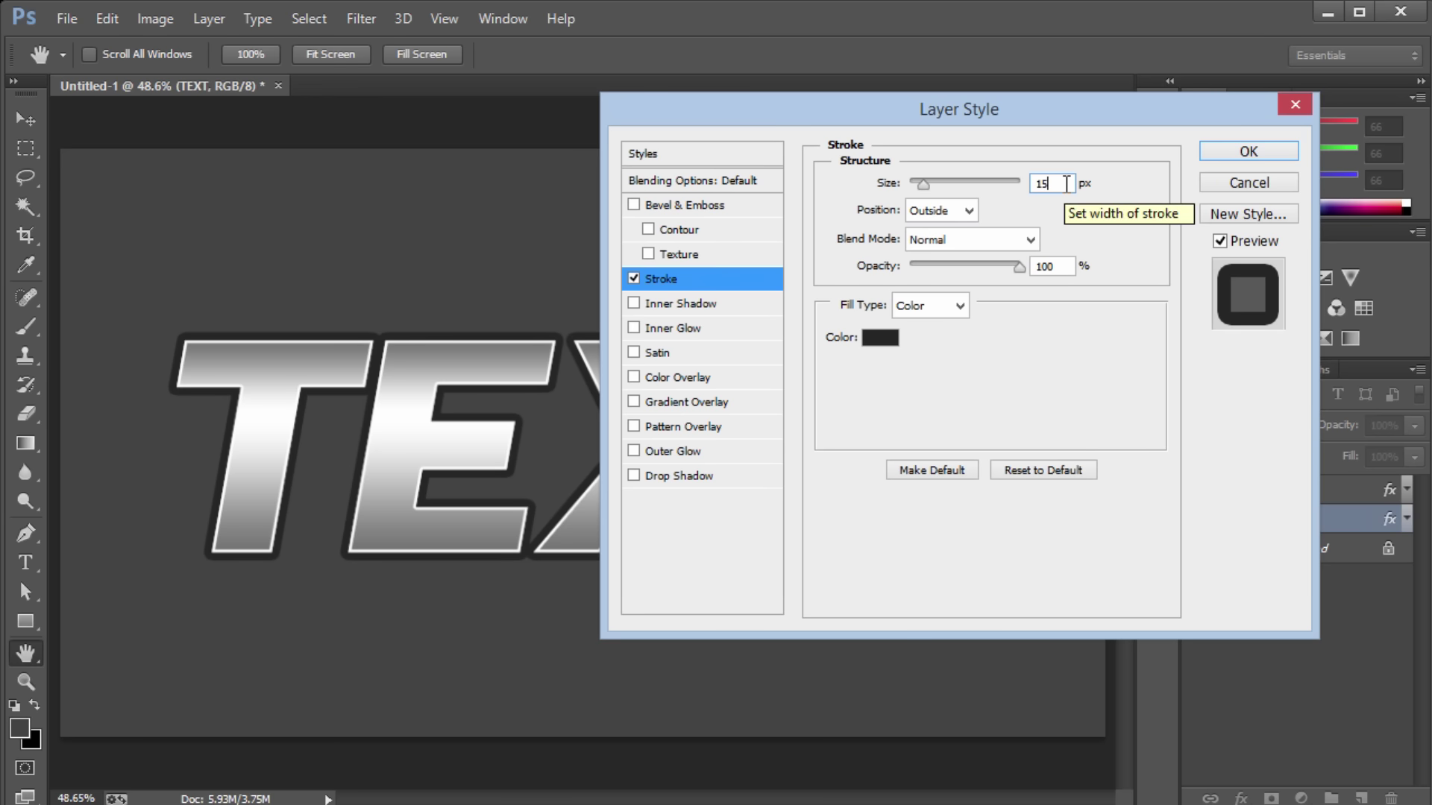
{"action": "left_click", "coordinate": [879, 339]}
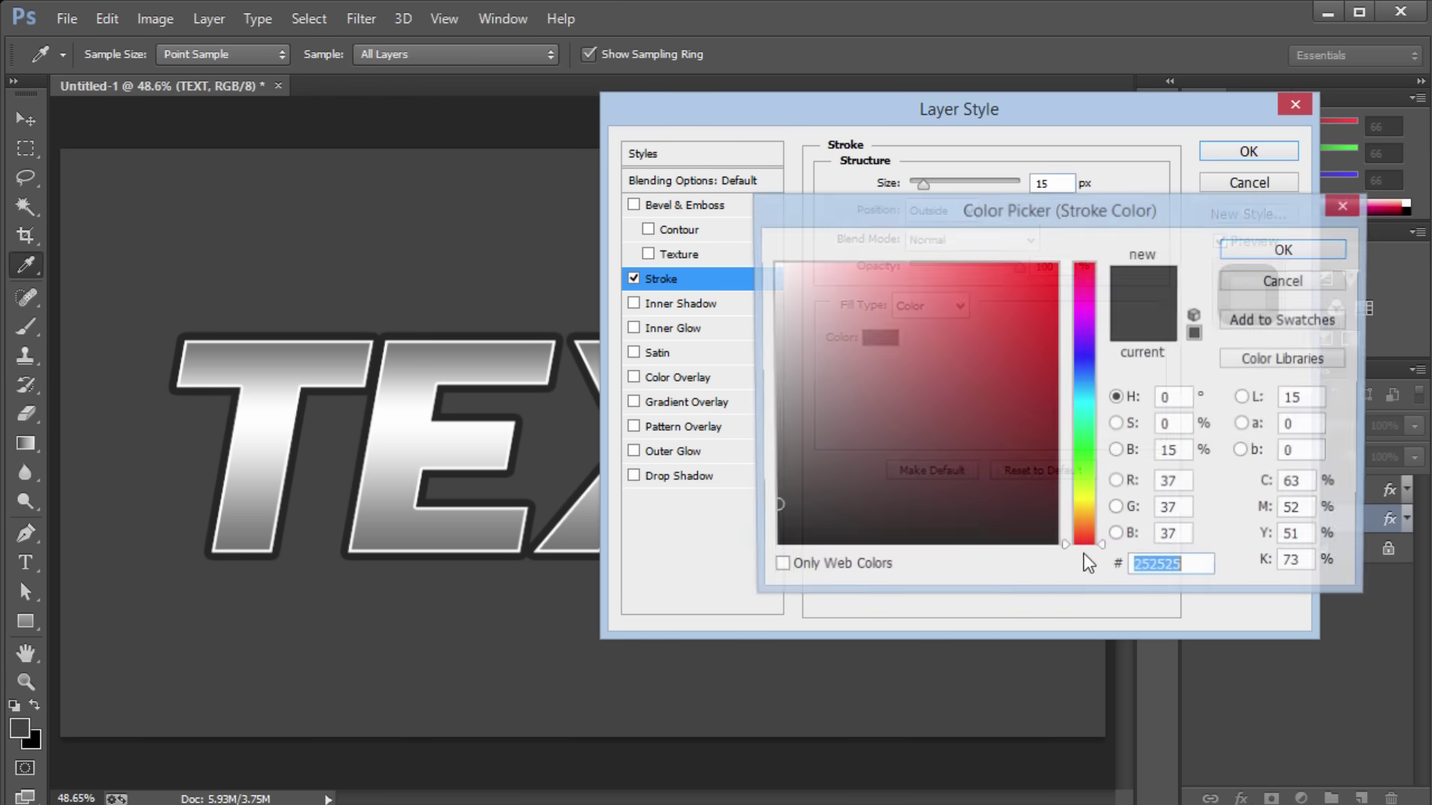
{"action": "left_click", "coordinate": [1178, 456]}
{"action": "type", "text": "12"}
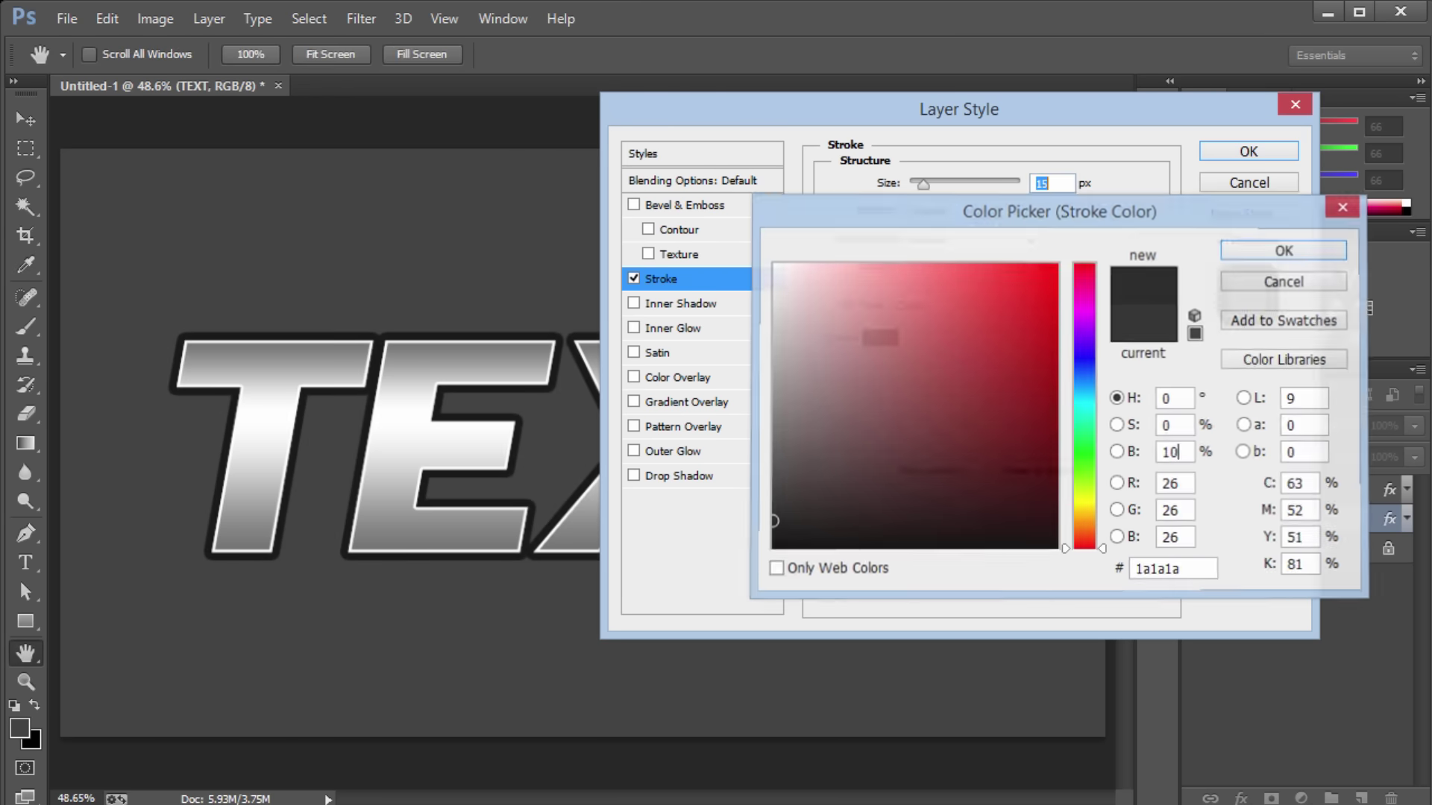
{"action": "key", "text": "Return"}
{"action": "left_click", "coordinate": [1243, 153]}
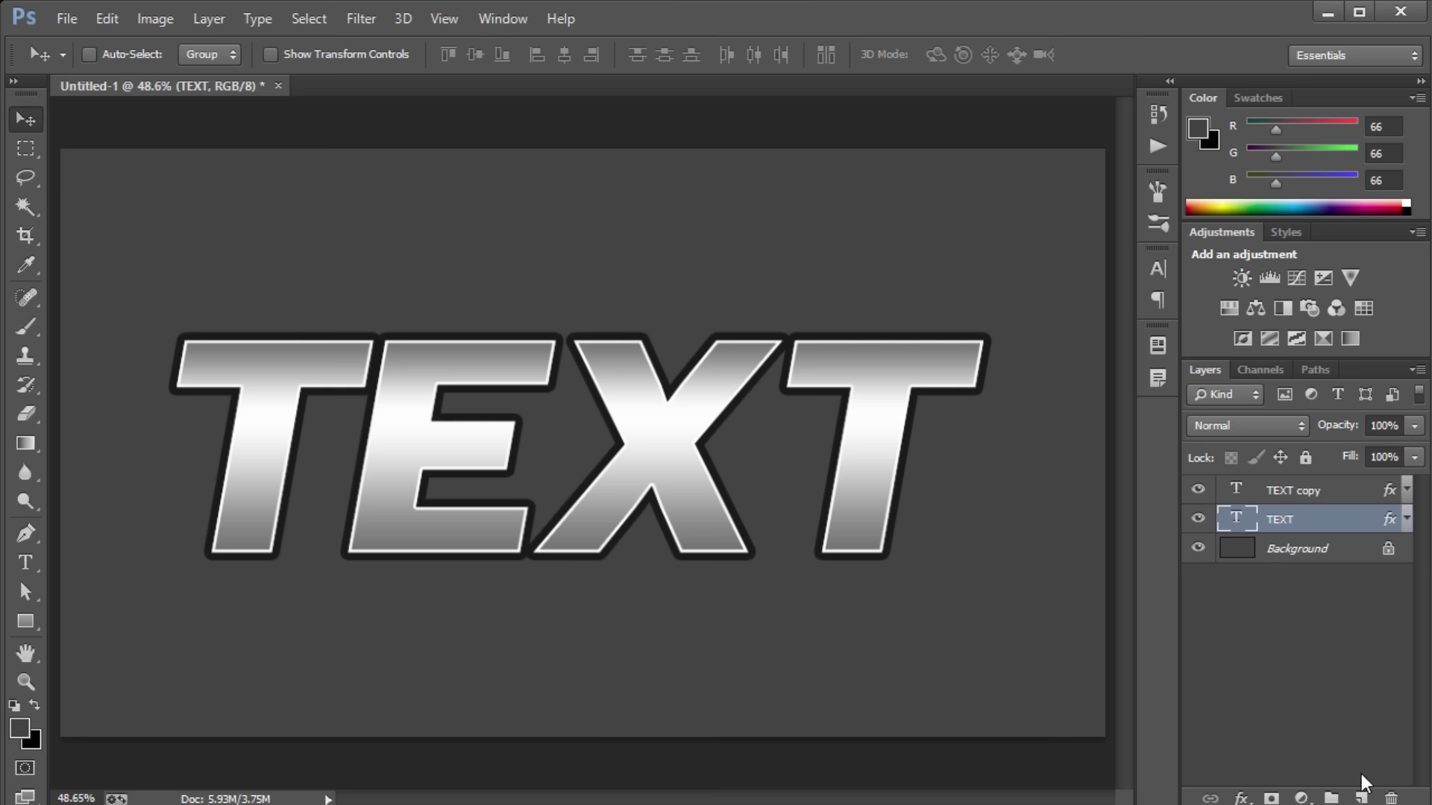
Step: Add a new layer above the original TEXT layer and place horizontal guides along the upper and lower edges of the text outline
{"action": "left_click", "coordinate": [1361, 795]}
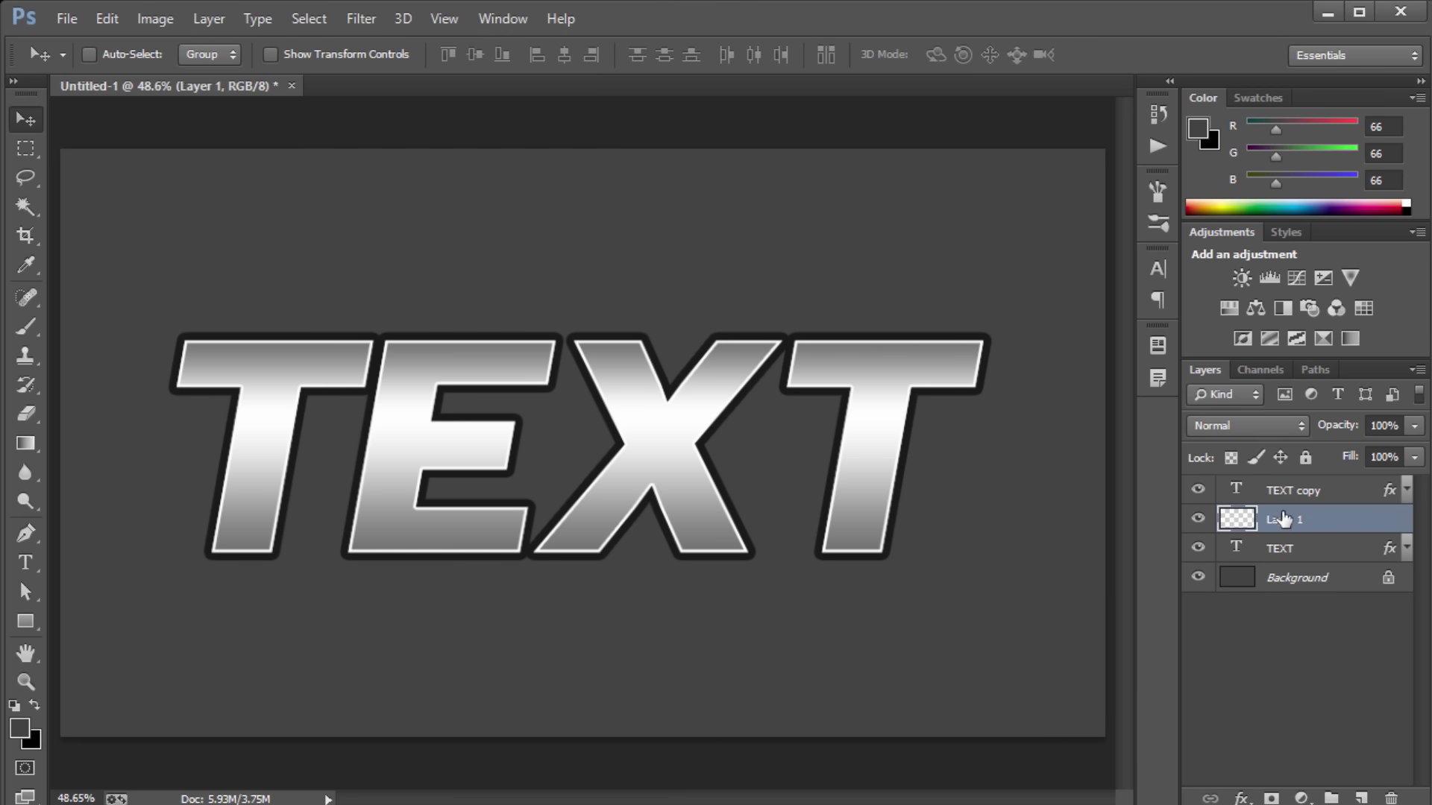
{"action": "key", "text": "p"}
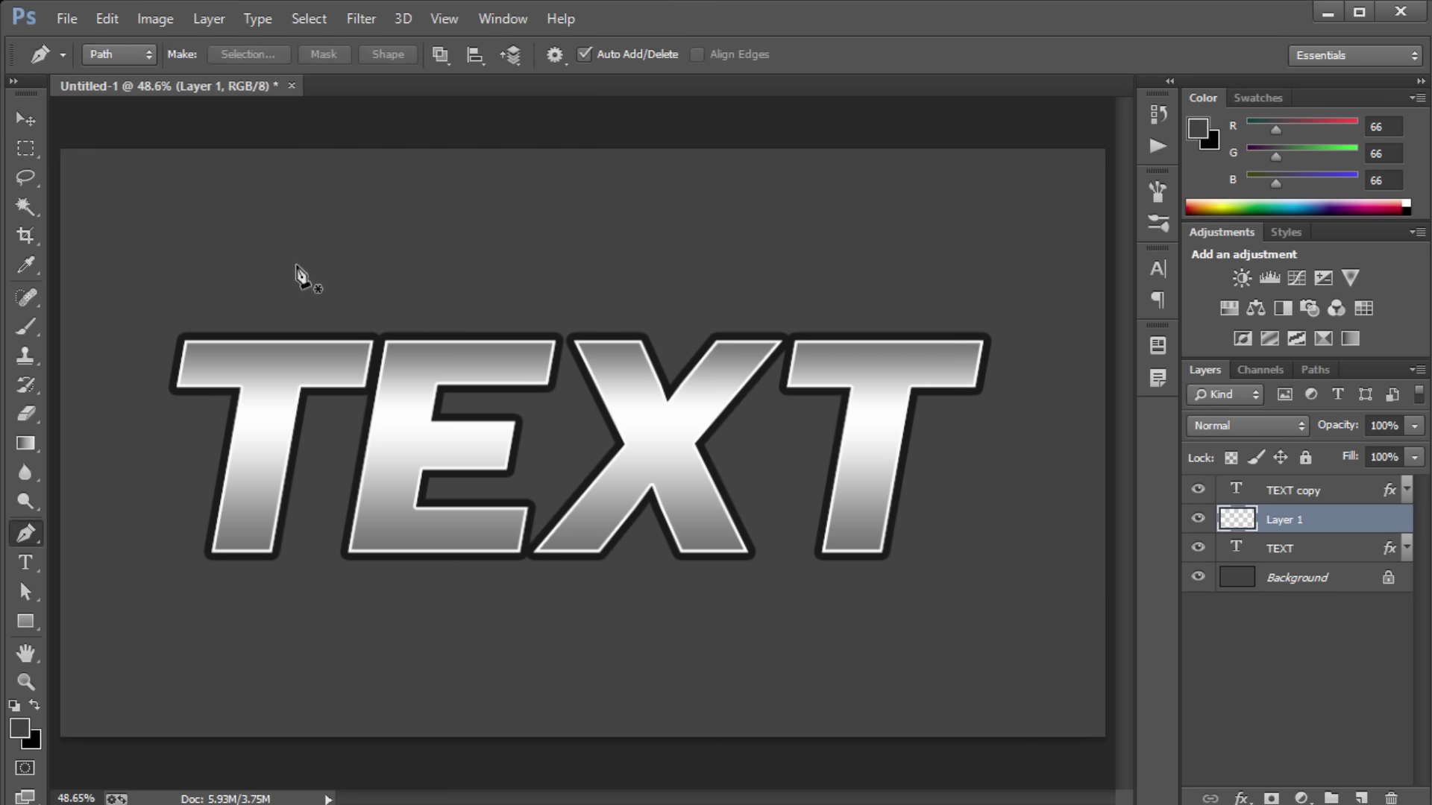
{"action": "key", "text": "ctrl+r"}
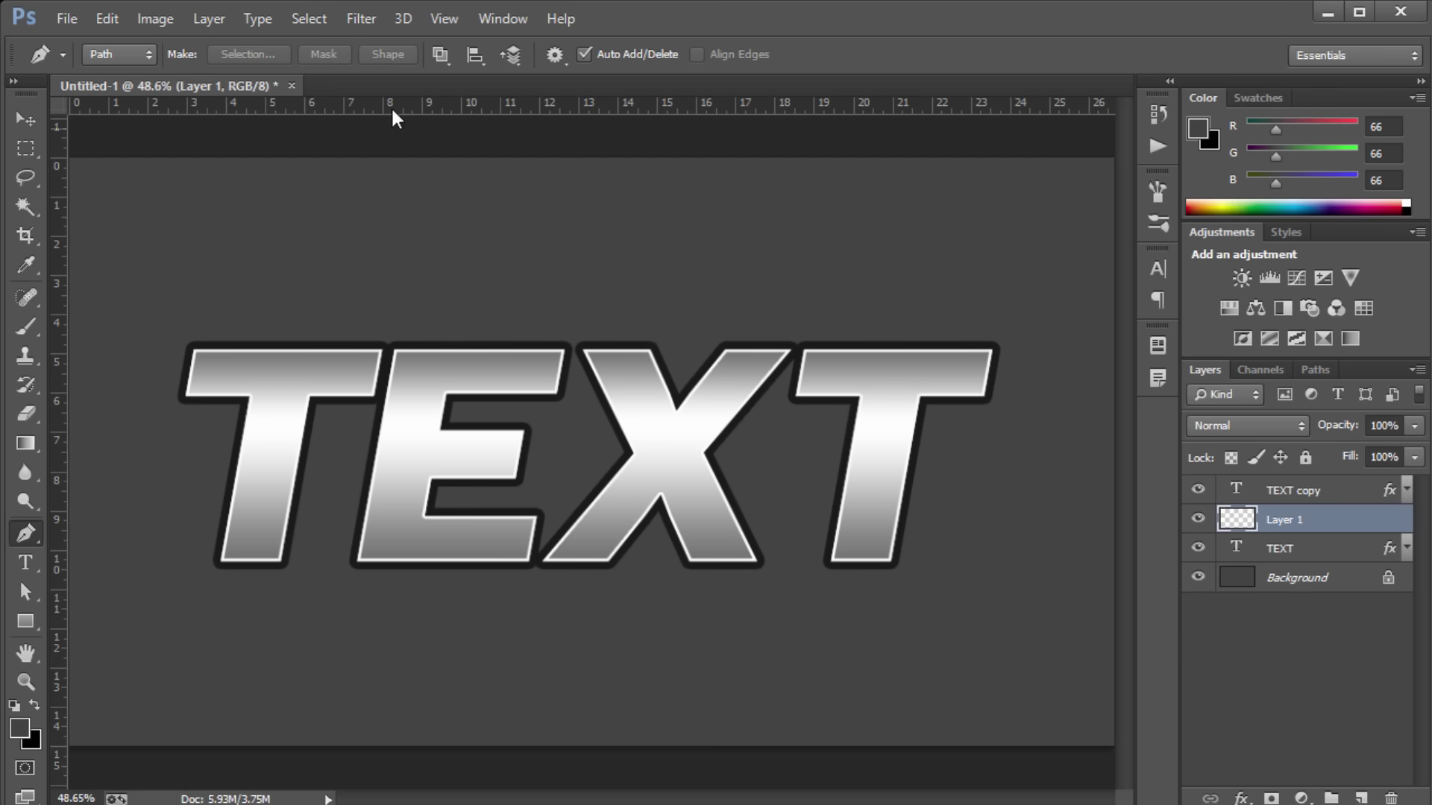
{"action": "left_click_drag", "start_coordinate": [392, 105], "coordinate": [419, 341]}
{"action": "key", "text": "ctrl+semicolon"}
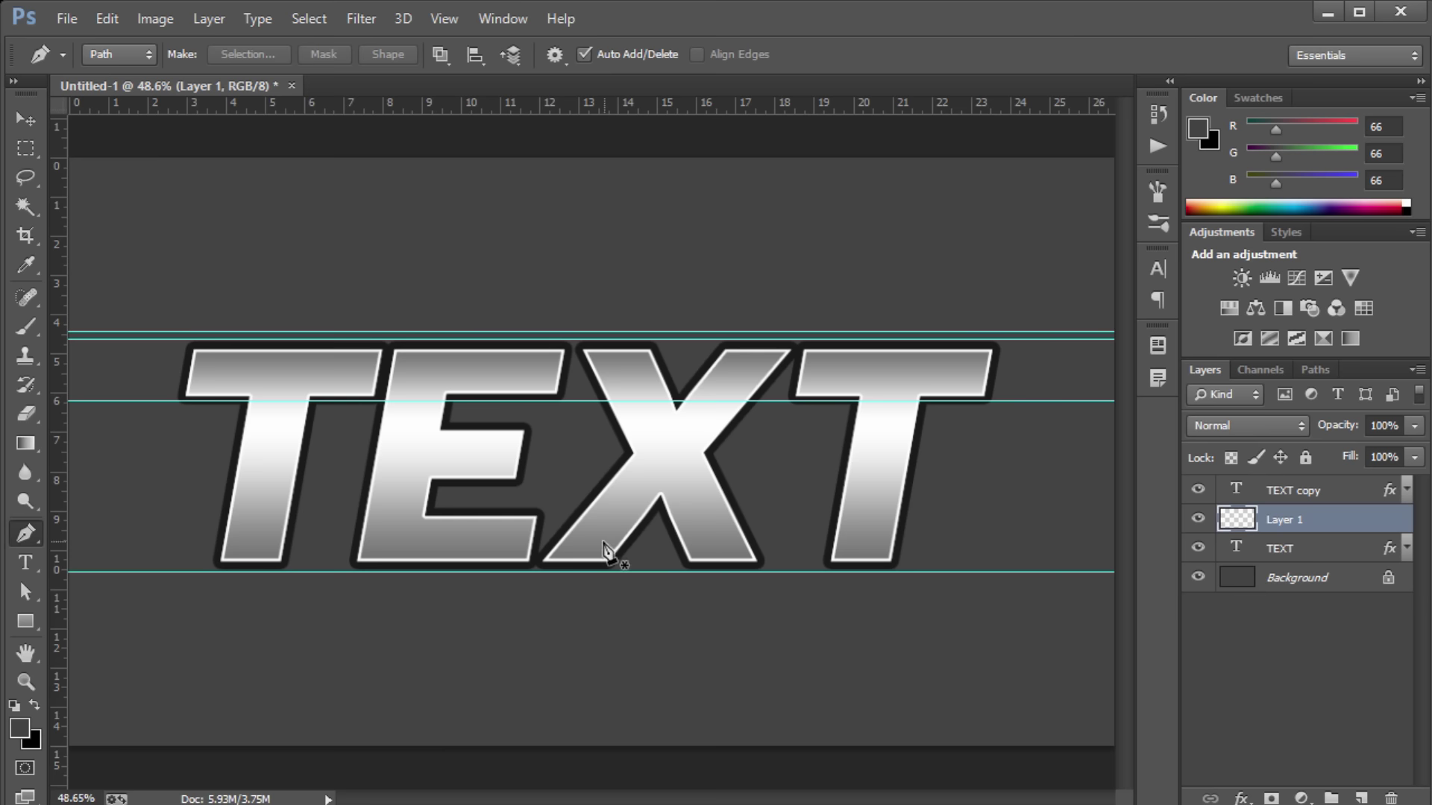
{"action": "left_click_drag", "start_coordinate": [523, 108], "coordinate": [581, 571]}
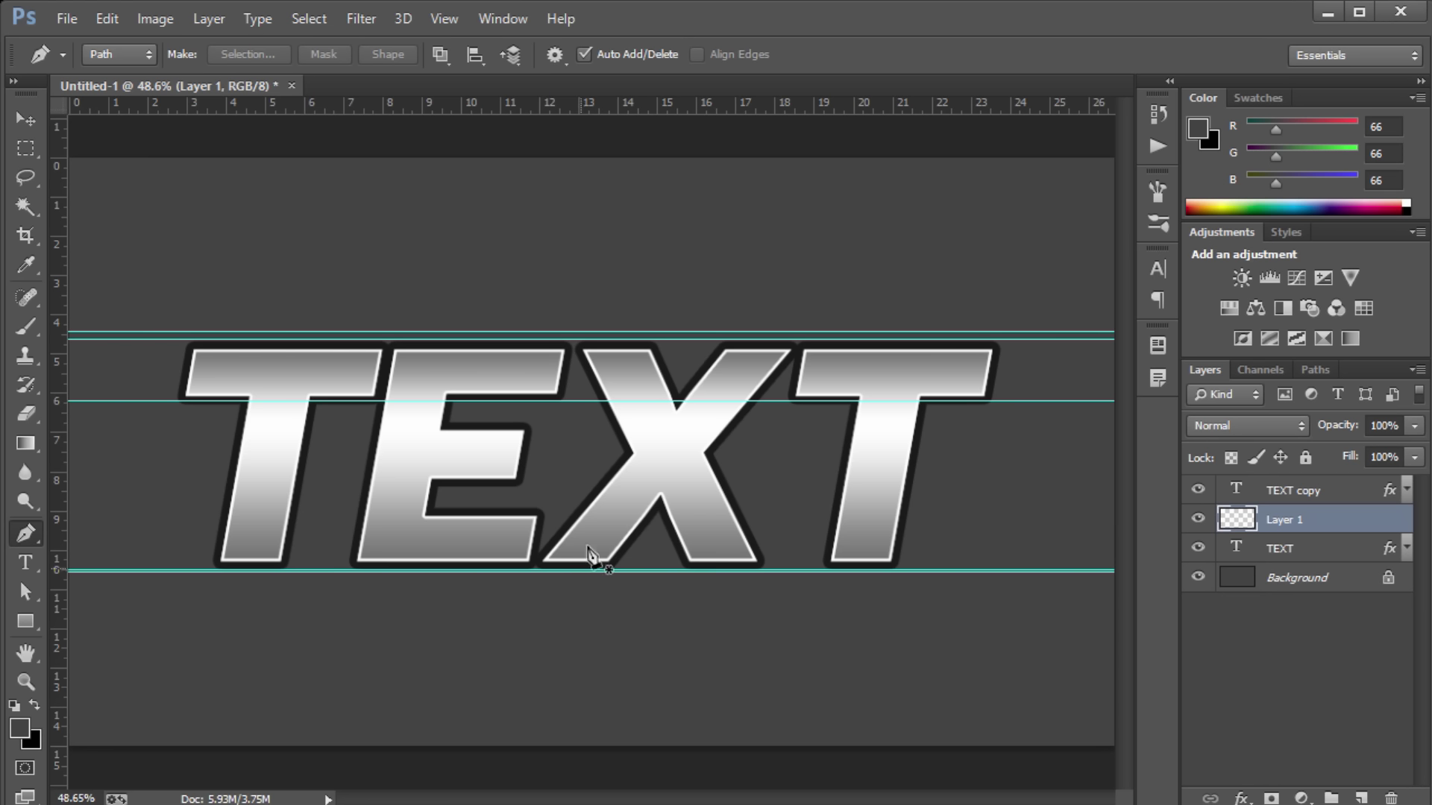
Step: Draw a closed slanted pen path between the guides from the first T to the last T and convert it to a selection
{"action": "left_click", "coordinate": [288, 381]}
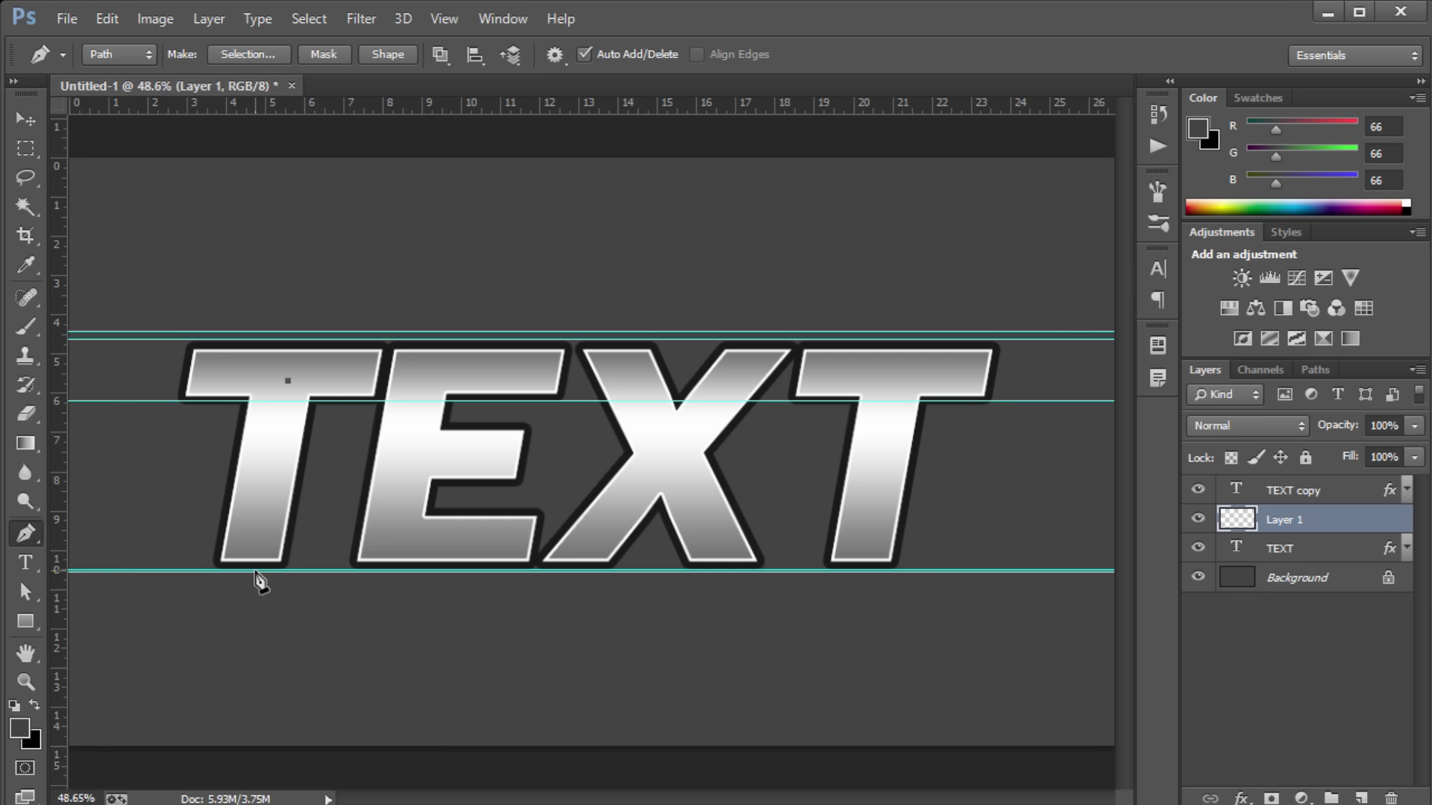
{"action": "left_click", "coordinate": [254, 571]}
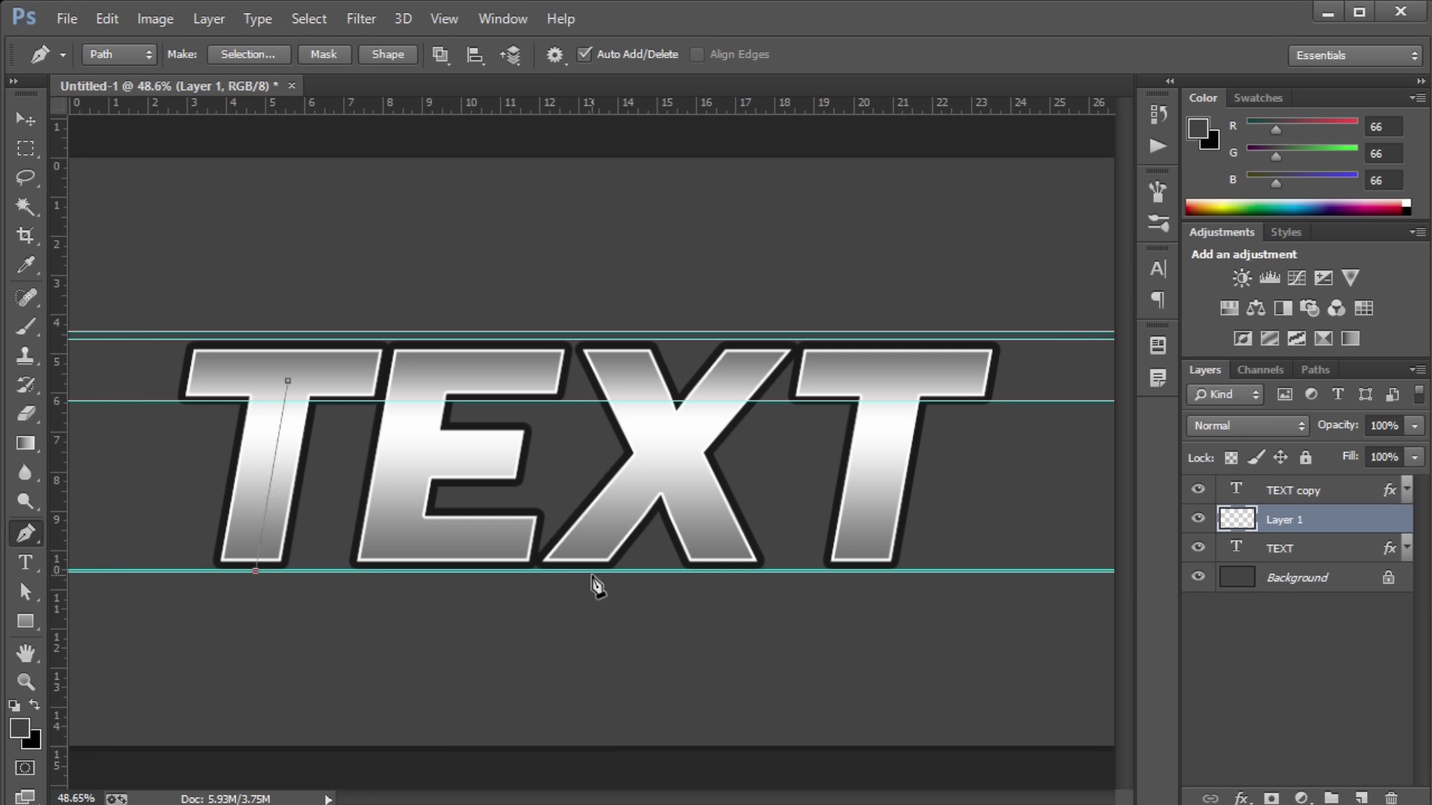
{"action": "left_click", "coordinate": [864, 571]}
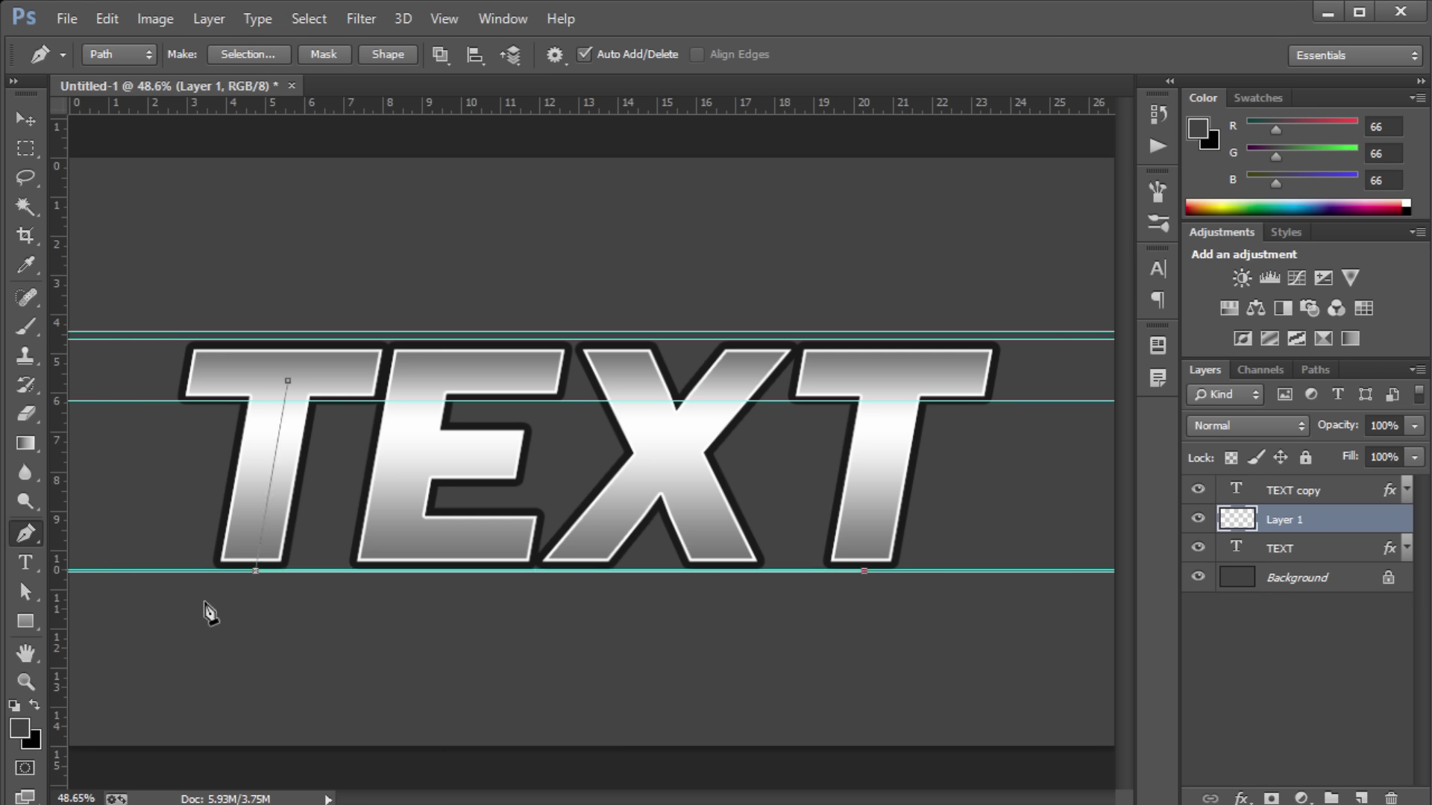
{"action": "left_click", "coordinate": [898, 340]}
{"action": "left_click", "coordinate": [295, 341]}
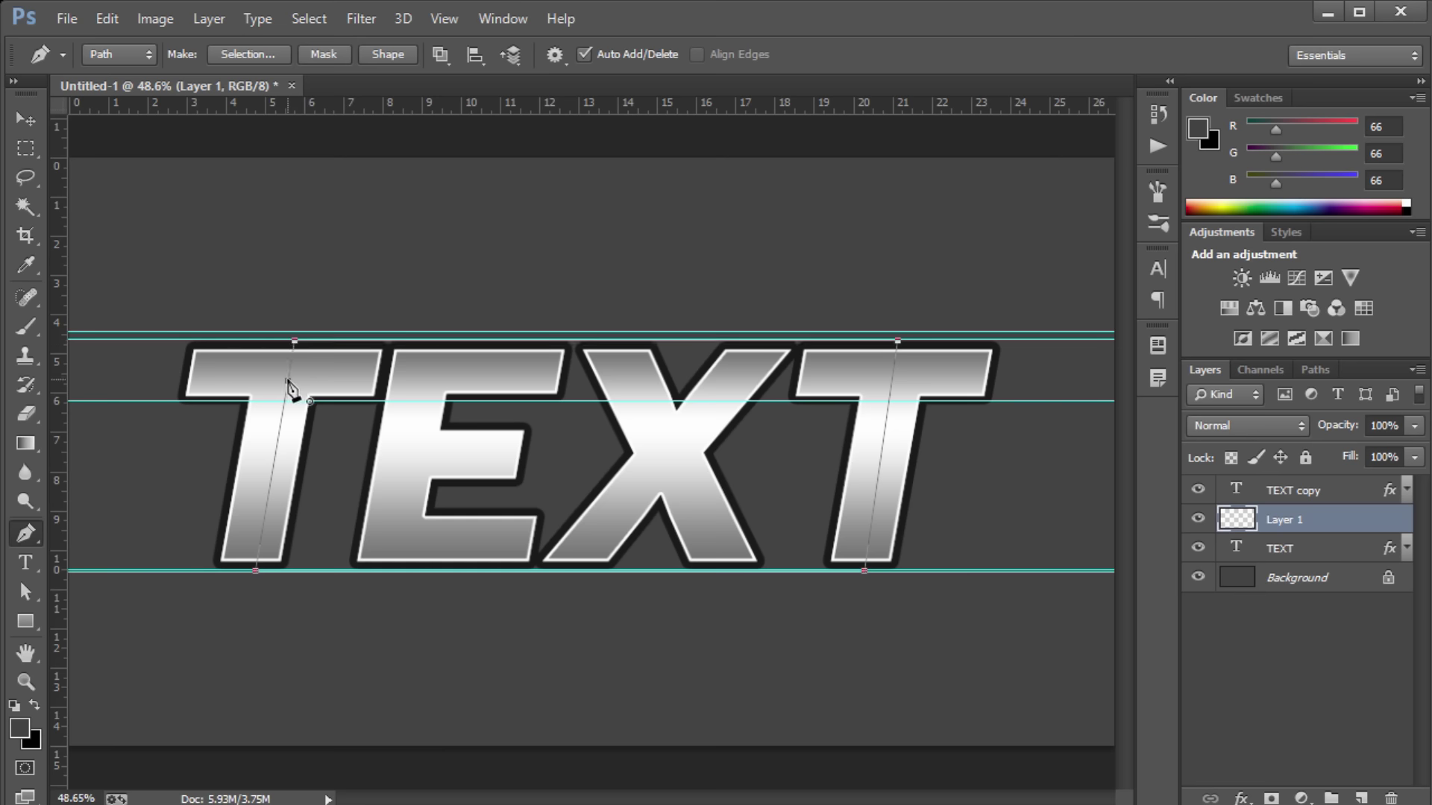
{"action": "left_click", "coordinate": [288, 381]}
{"action": "key", "text": "ctrl+Return"}
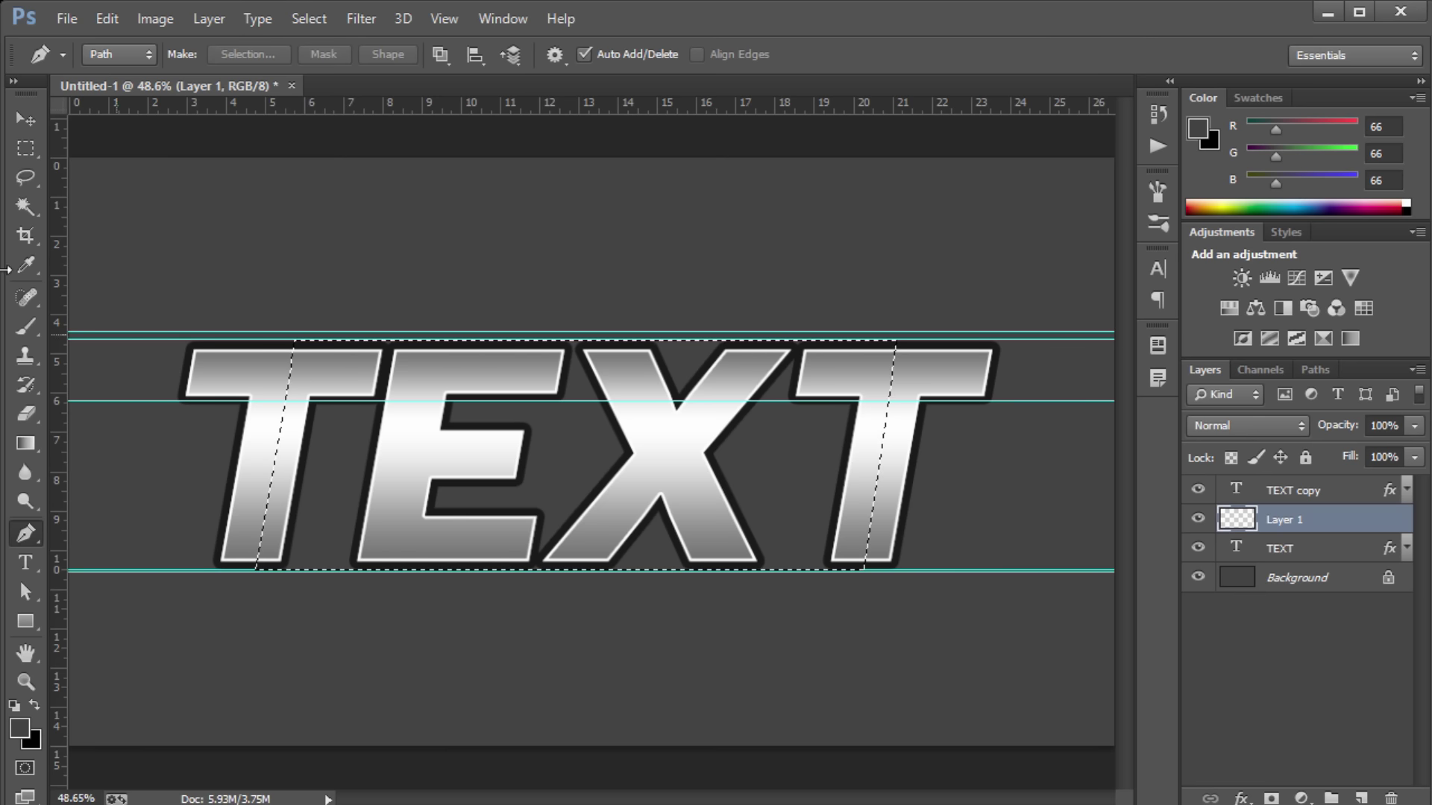
Step: Fill the selection on Layer 1 with the near-black outline color at 100% opacity, then deselect and hide the guides
{"action": "left_click", "coordinate": [25, 149]}
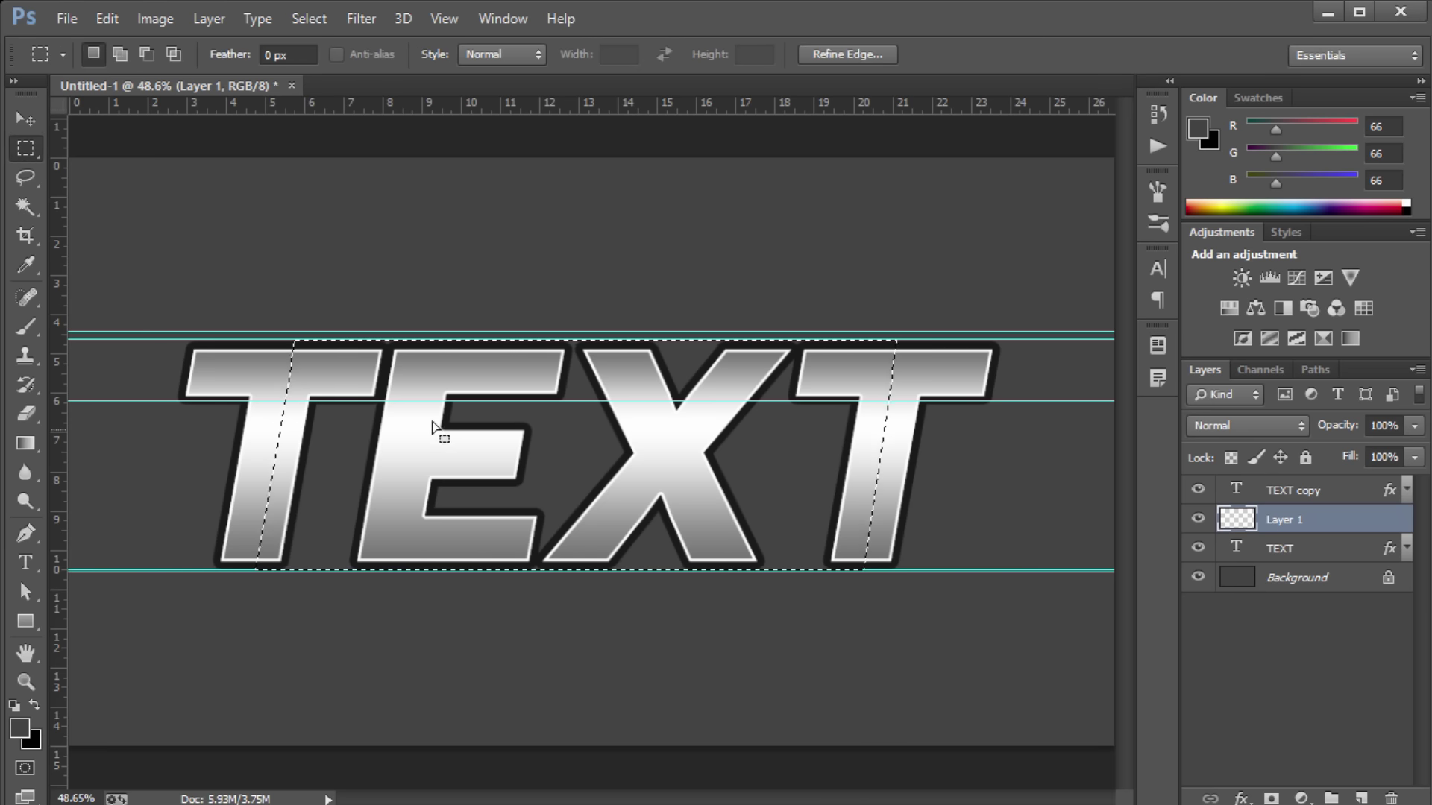
{"action": "right_click", "coordinate": [410, 393]}
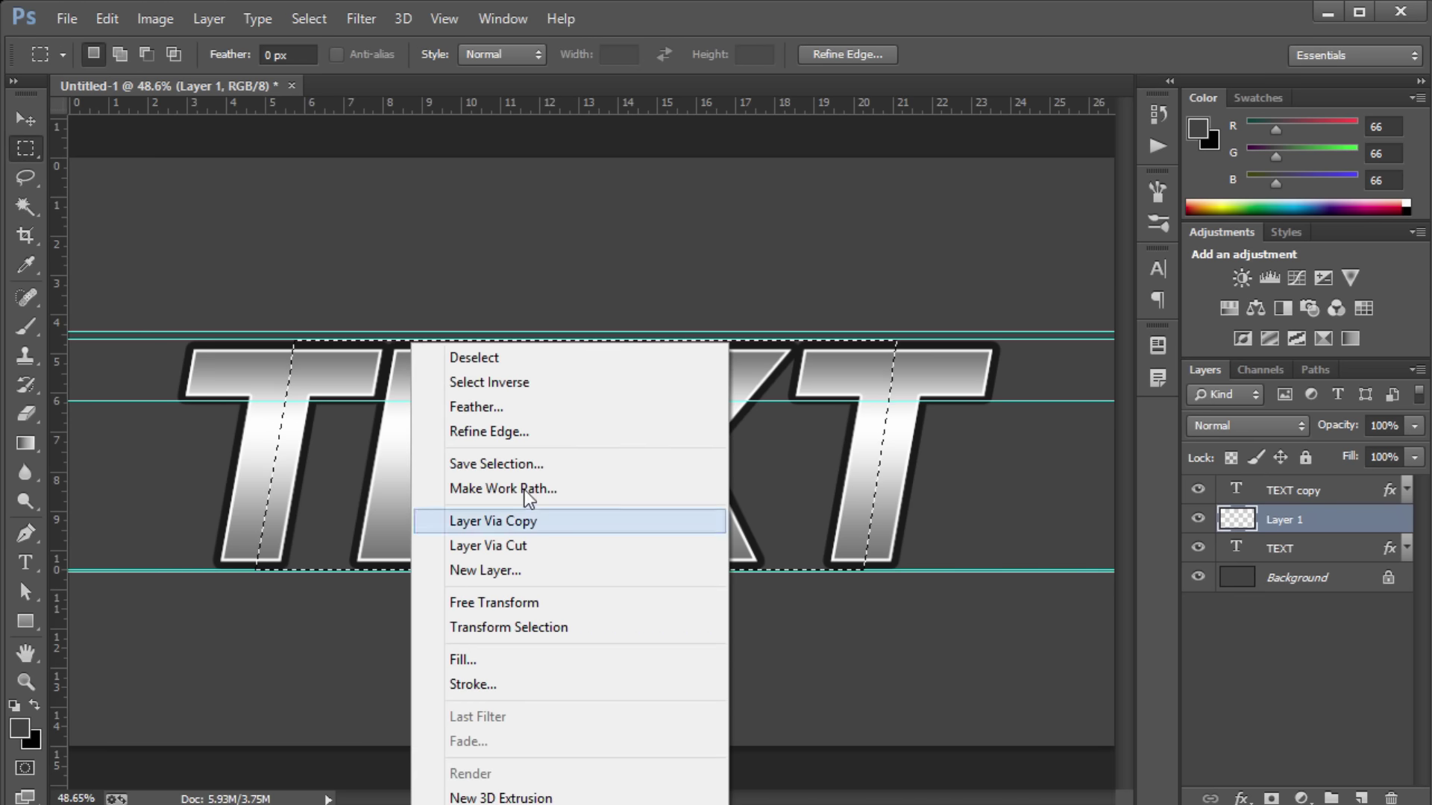
{"action": "left_click", "coordinate": [498, 659]}
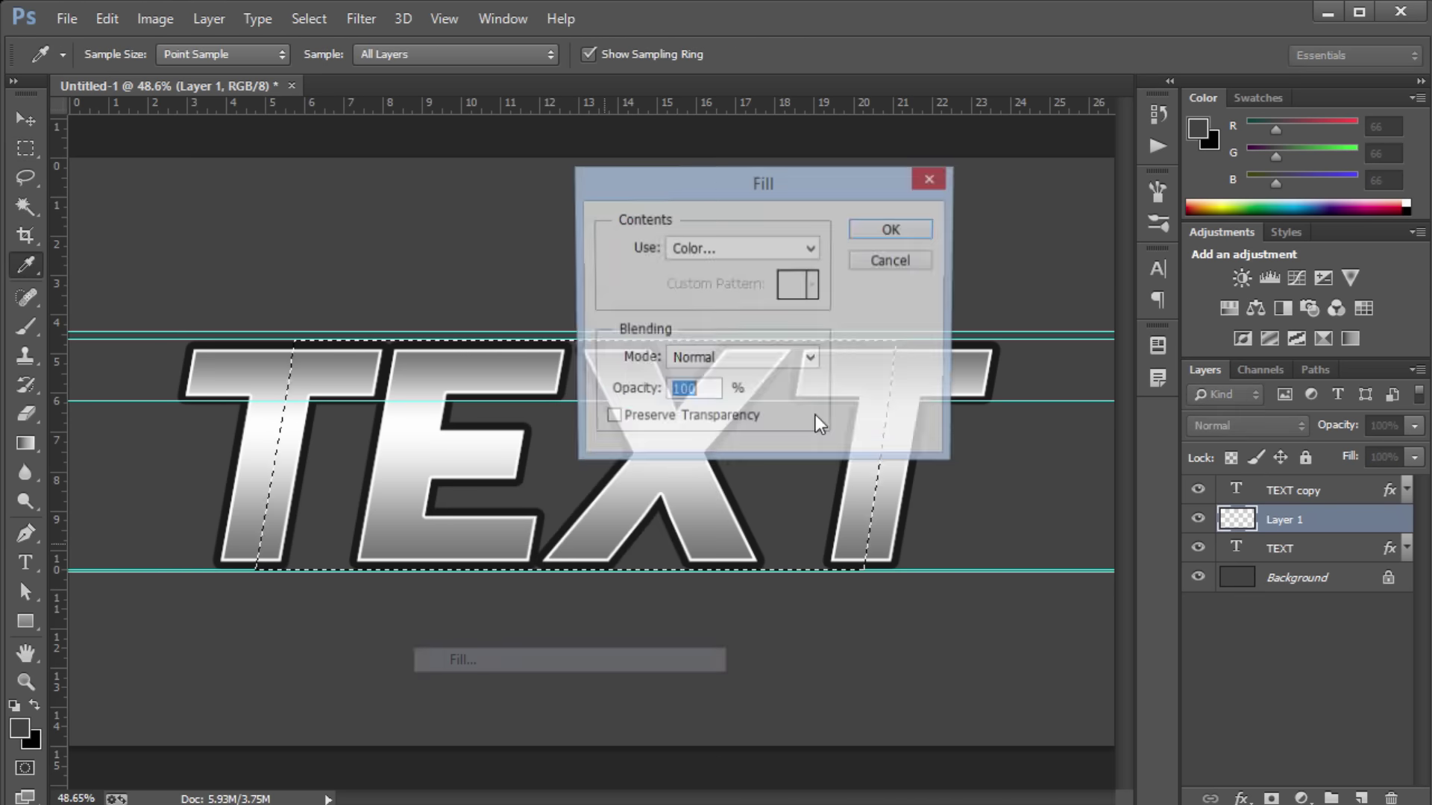
{"action": "left_click", "coordinate": [904, 233]}
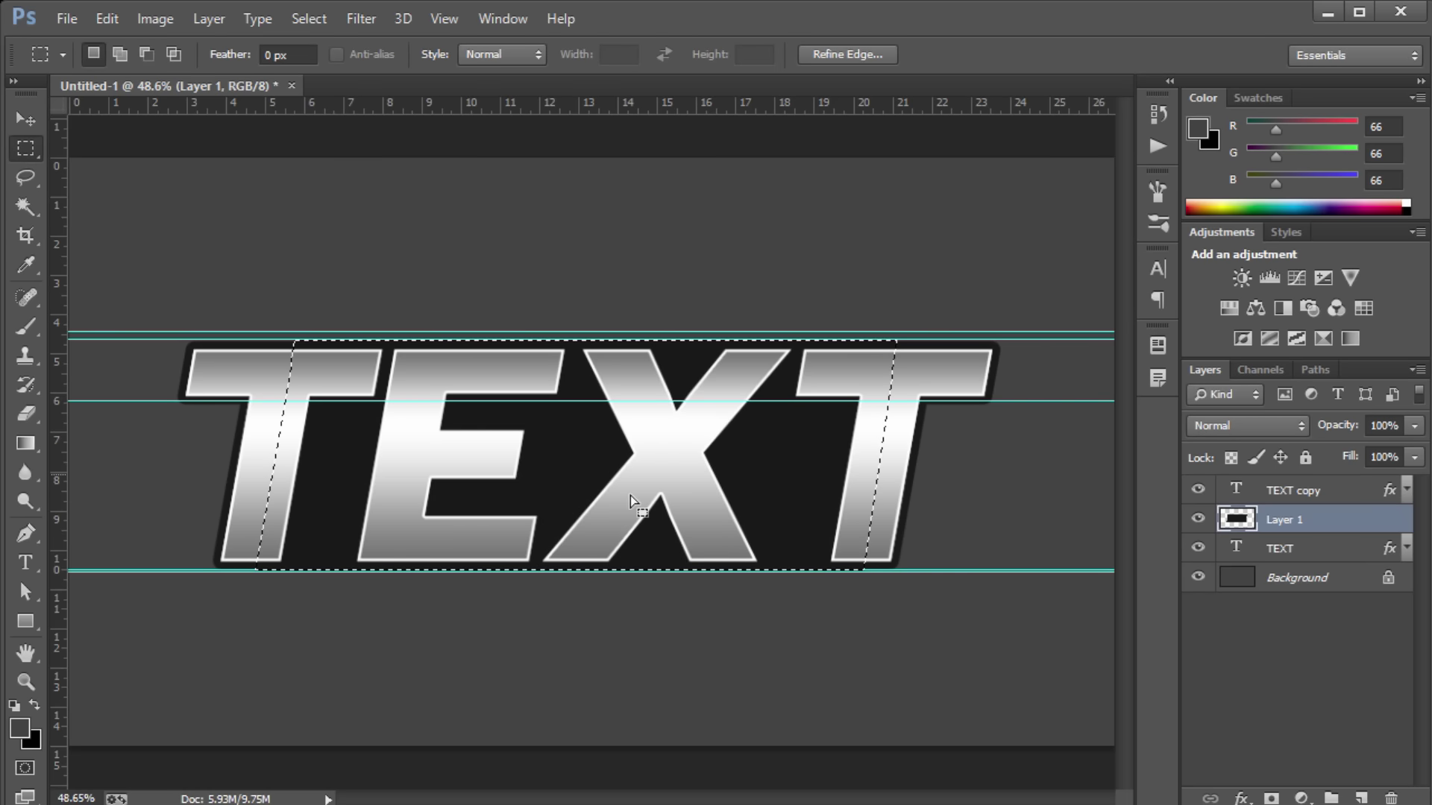
{"action": "key", "text": "ctrl+d"}
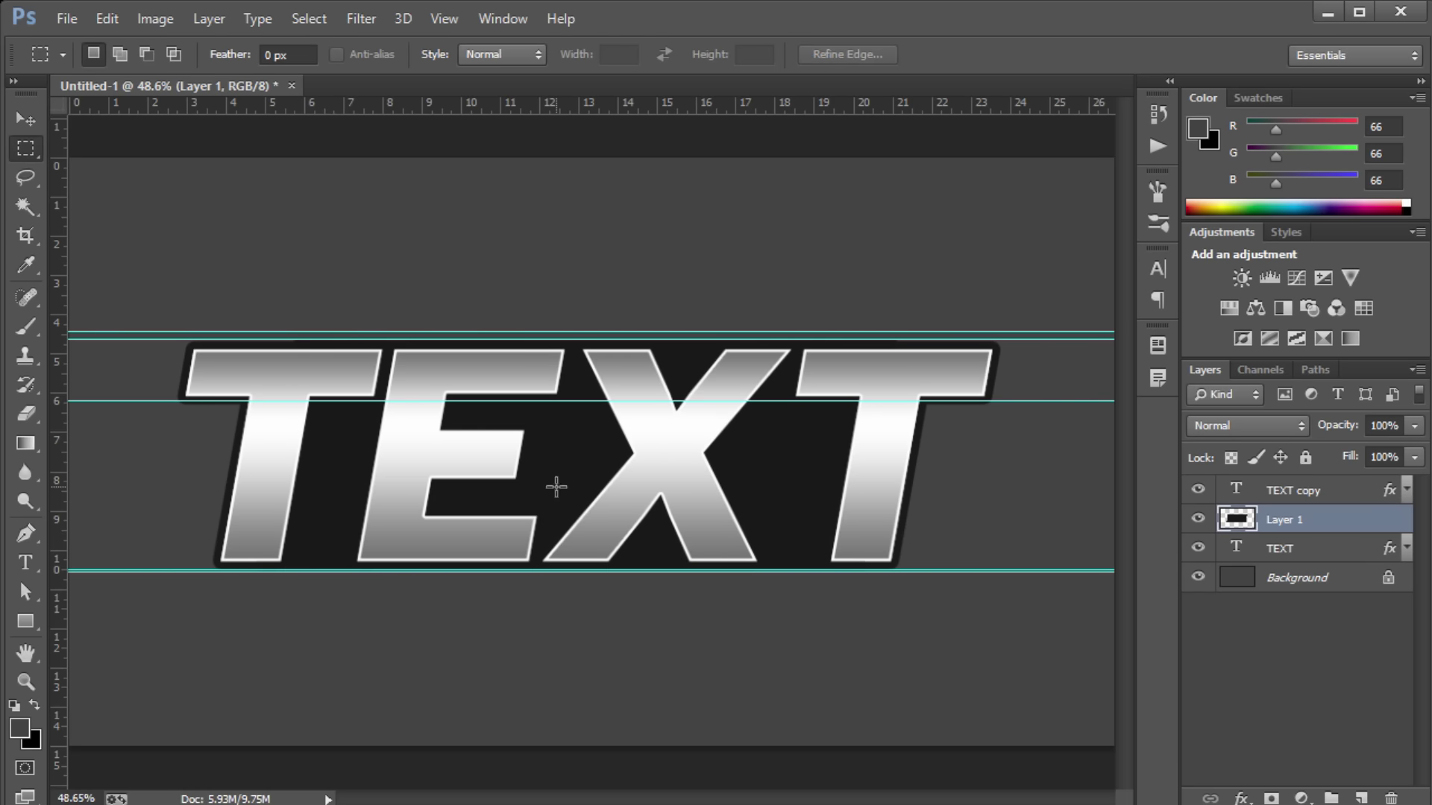
{"action": "key", "text": "ctrl+semicolon"}
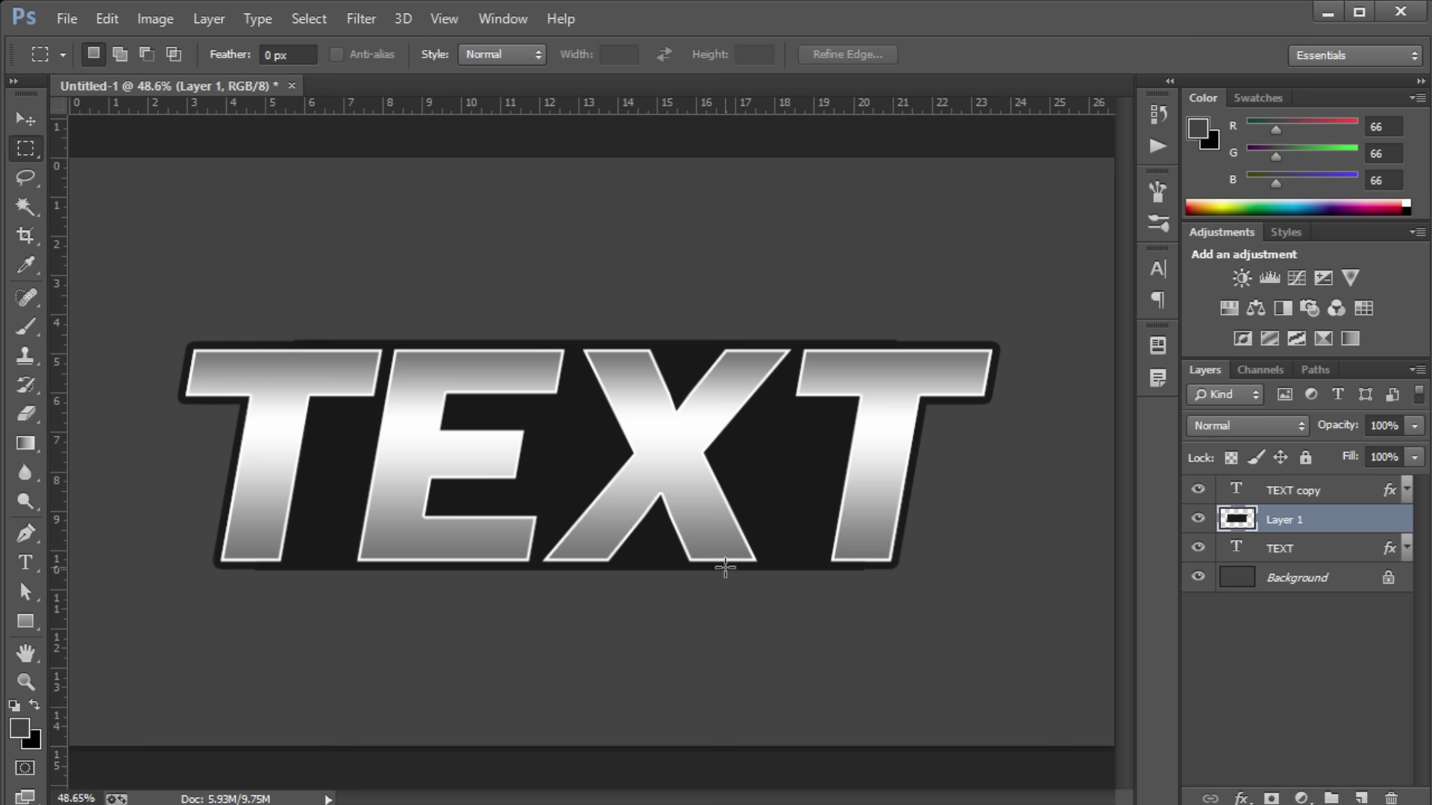
{"action": "double_click", "coordinate": [1350, 524]}
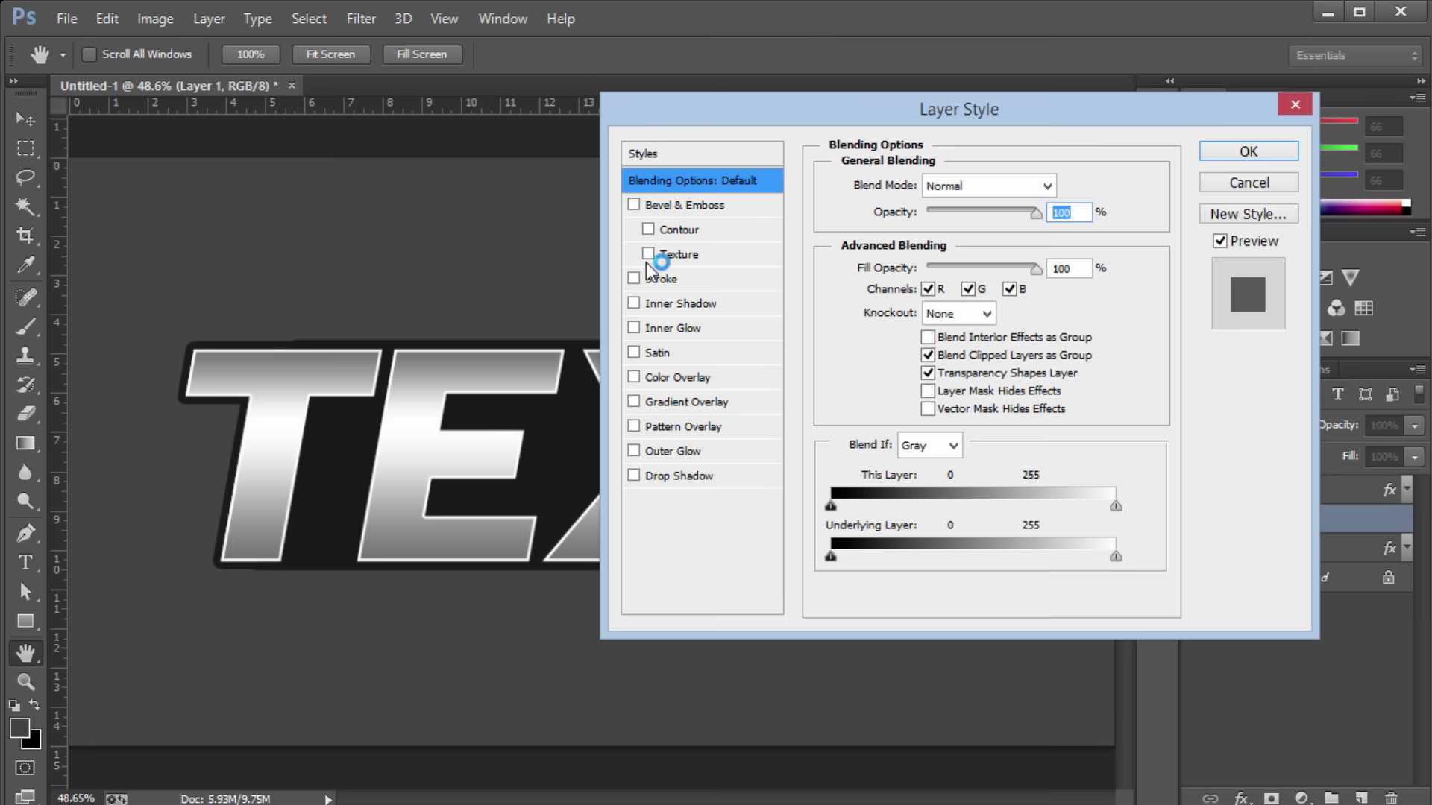
{"action": "left_click", "coordinate": [635, 279]}
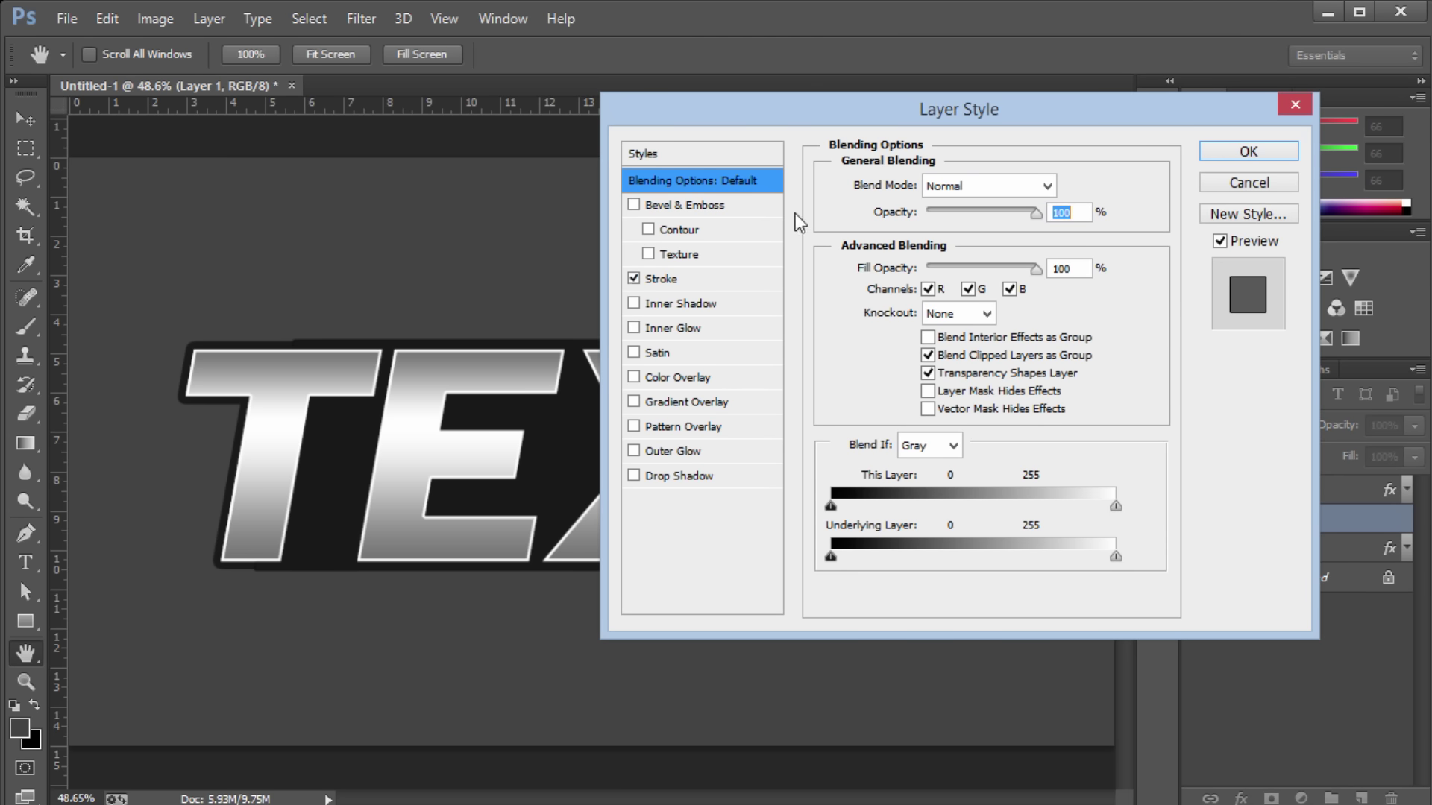
{"action": "left_click", "coordinate": [1224, 187]}
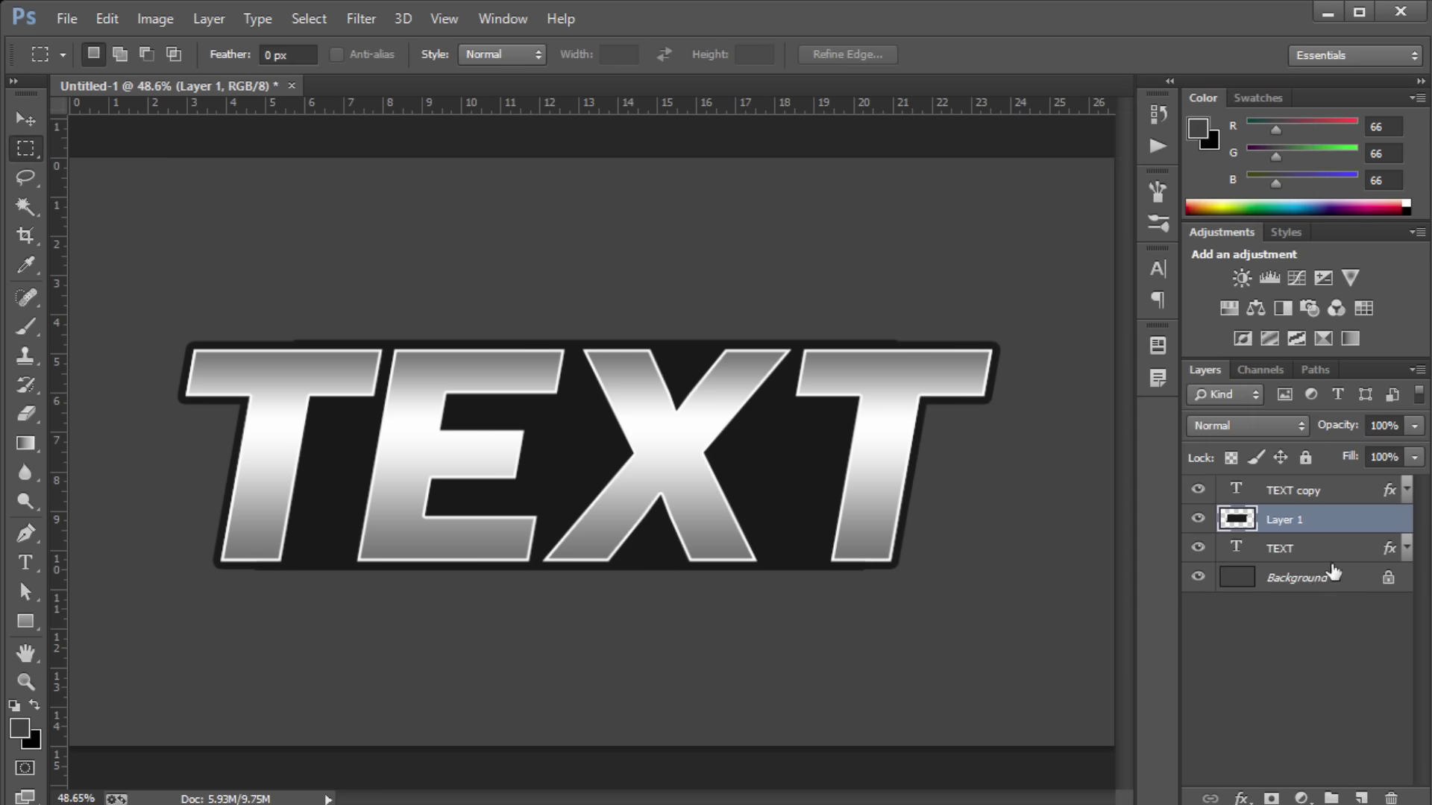
Step: Merge the original TEXT layer and Layer 1 into a single layer beneath the TEXT copy
{"action": "left_click", "coordinate": [1280, 551]}
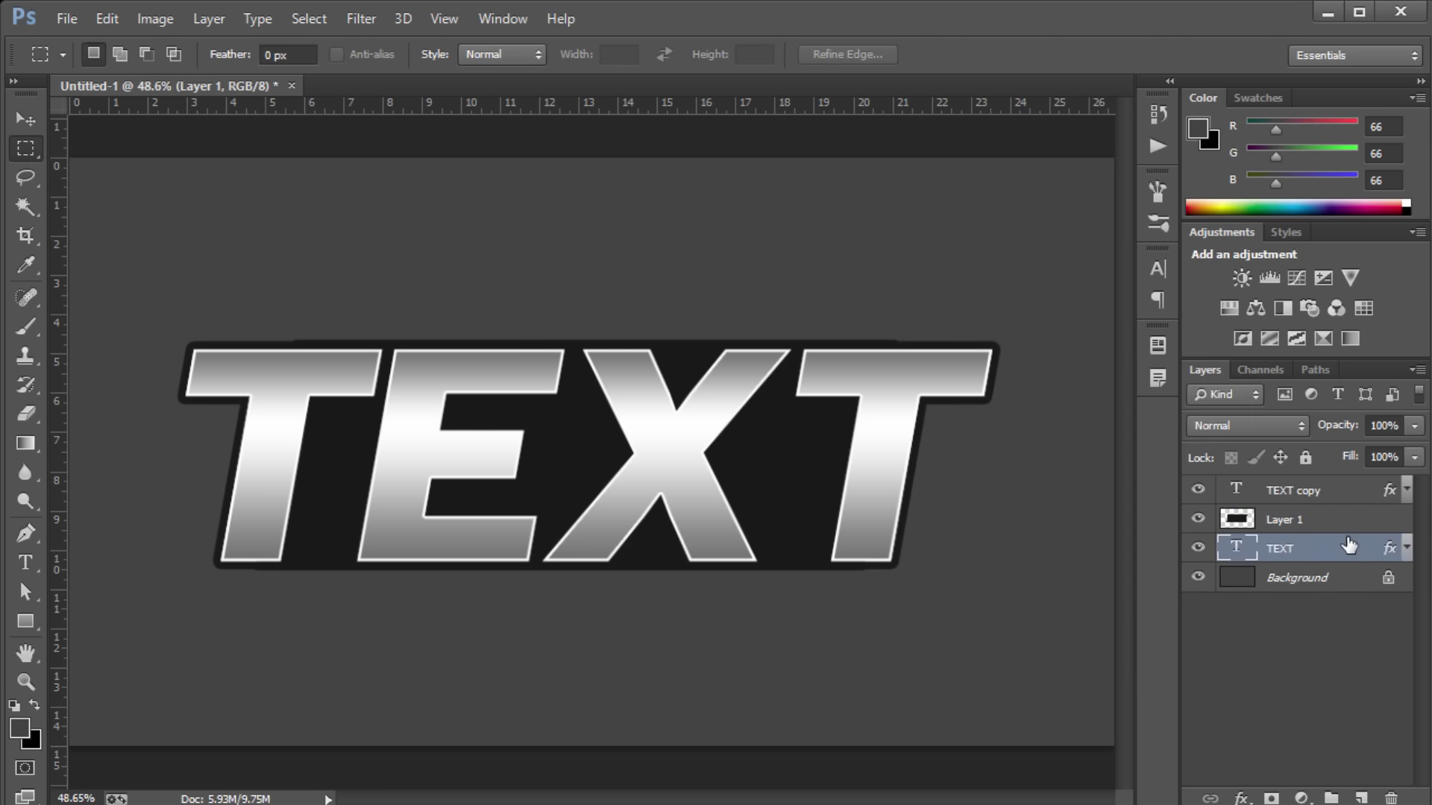
{"action": "left_click", "coordinate": [1314, 526], "text": "ctrl"}
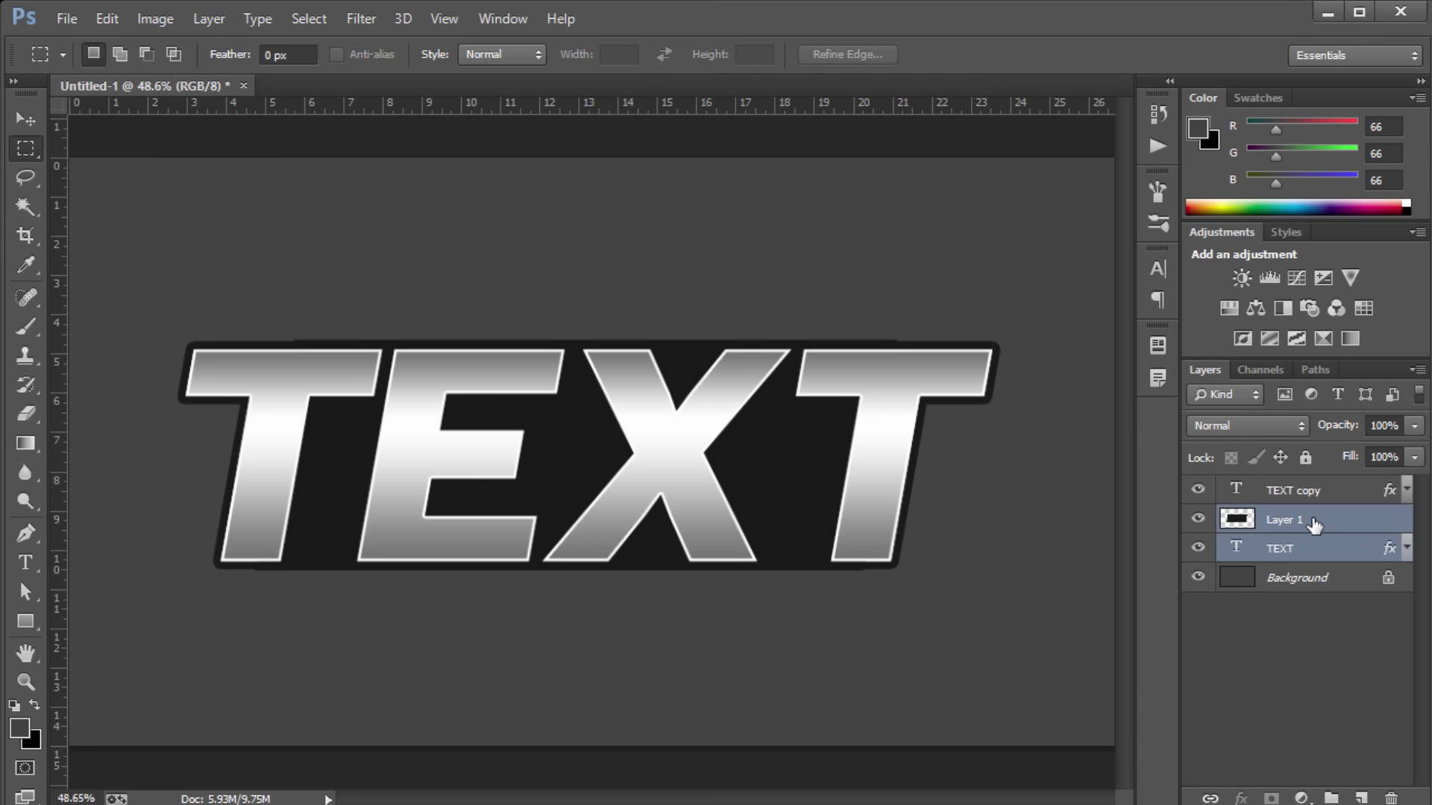
{"action": "right_click", "coordinate": [1314, 526]}
{"action": "left_click", "coordinate": [925, 641]}
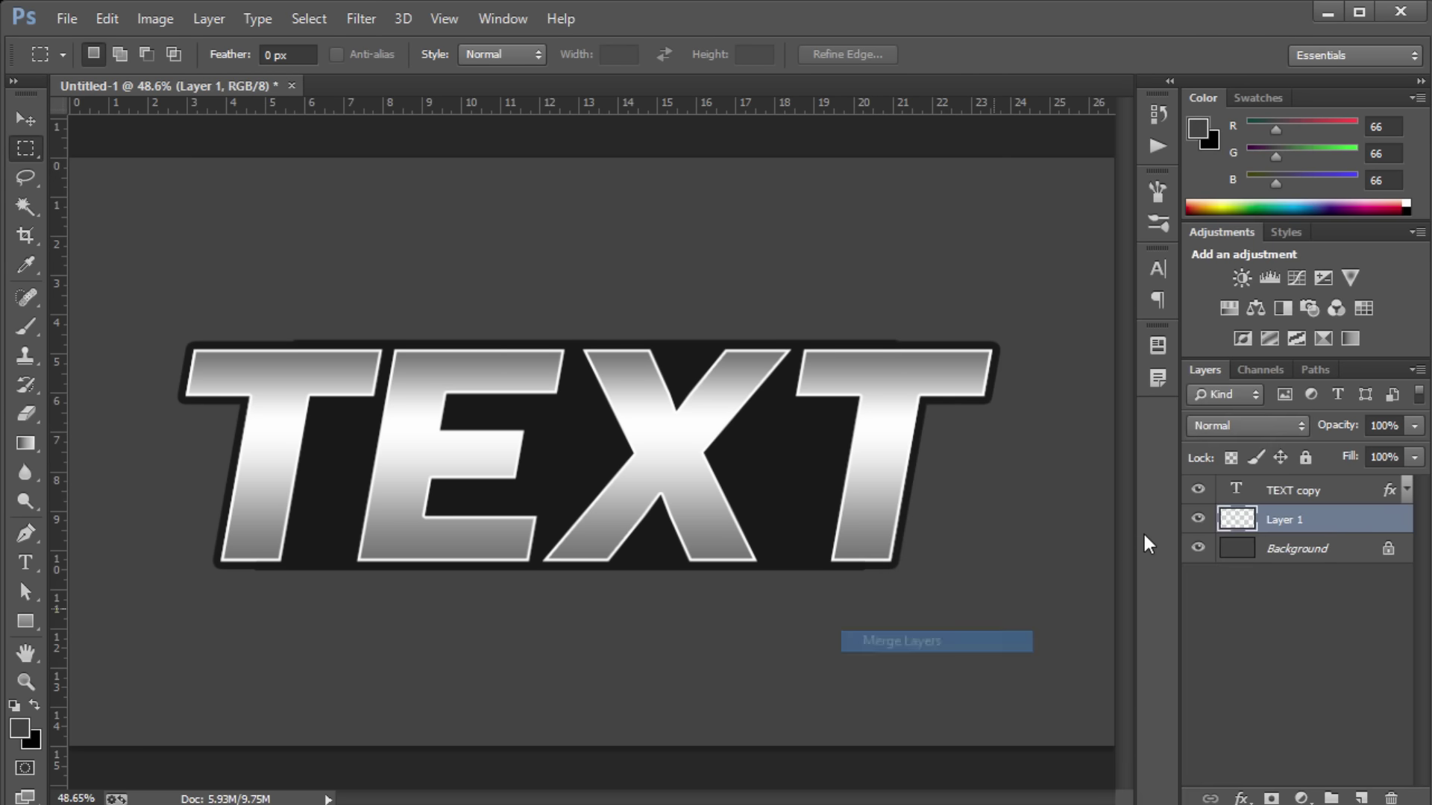
{"action": "key", "text": "v"}
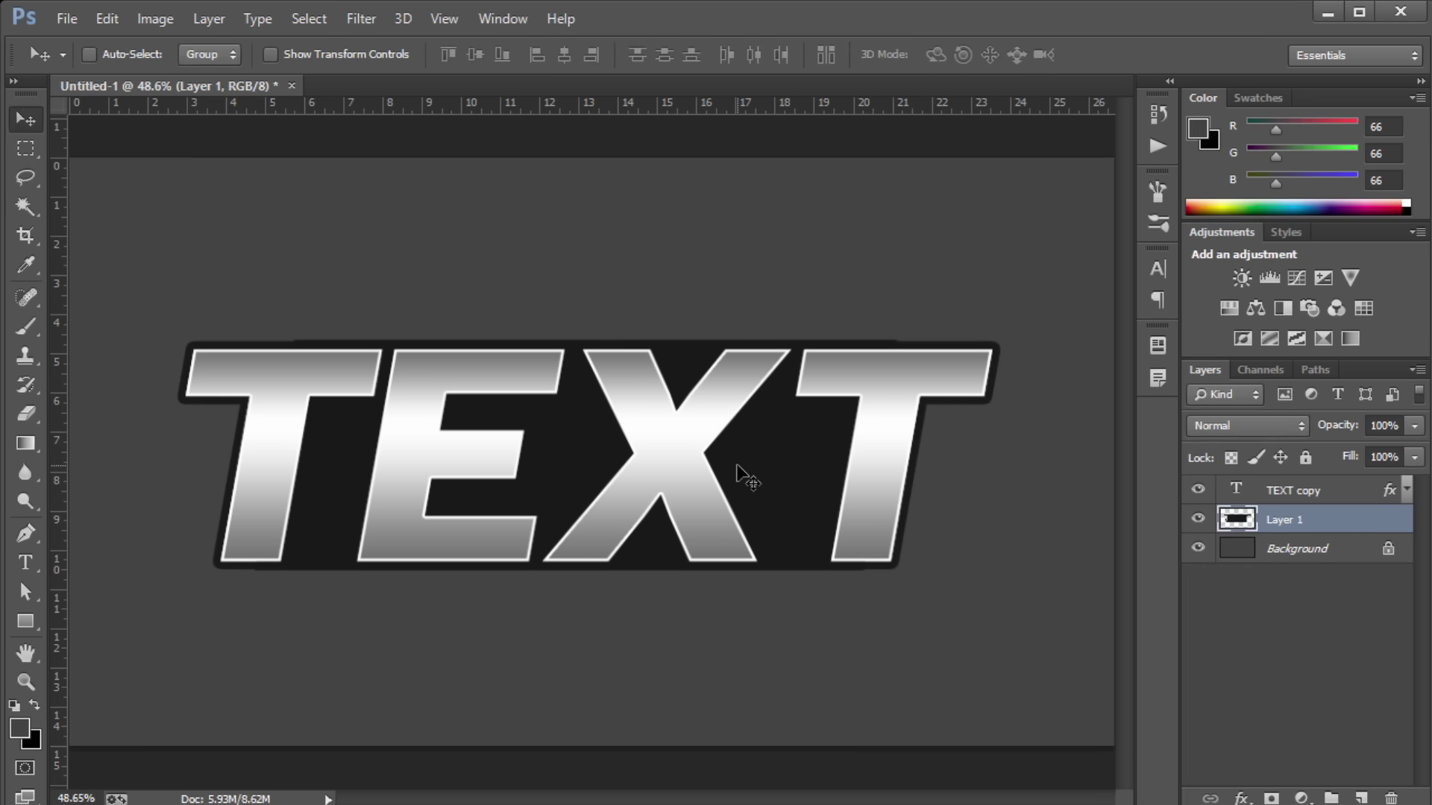
{"action": "left_click_drag", "start_coordinate": [688, 388], "coordinate": [697, 352]}
{"action": "left_click_drag", "start_coordinate": [920, 310], "coordinate": [943, 381]}
Step: Add an outside stroke to the merged Layer 1 with color #5c4a4a and a size of 20 px, leaving Color Overlay off
{"action": "double_click", "coordinate": [1340, 519]}
{"action": "left_click", "coordinate": [684, 377]}
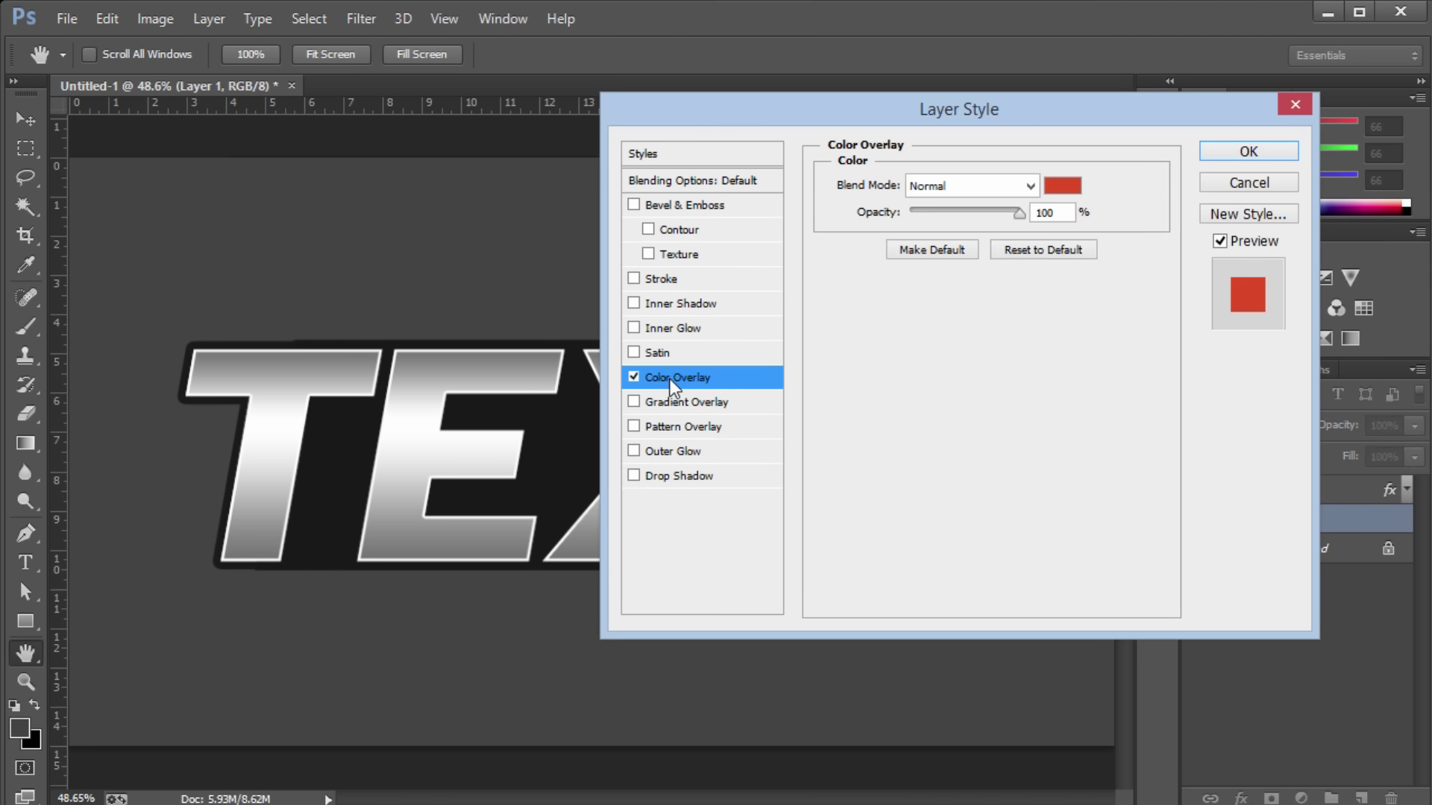
{"action": "left_click", "coordinate": [633, 377]}
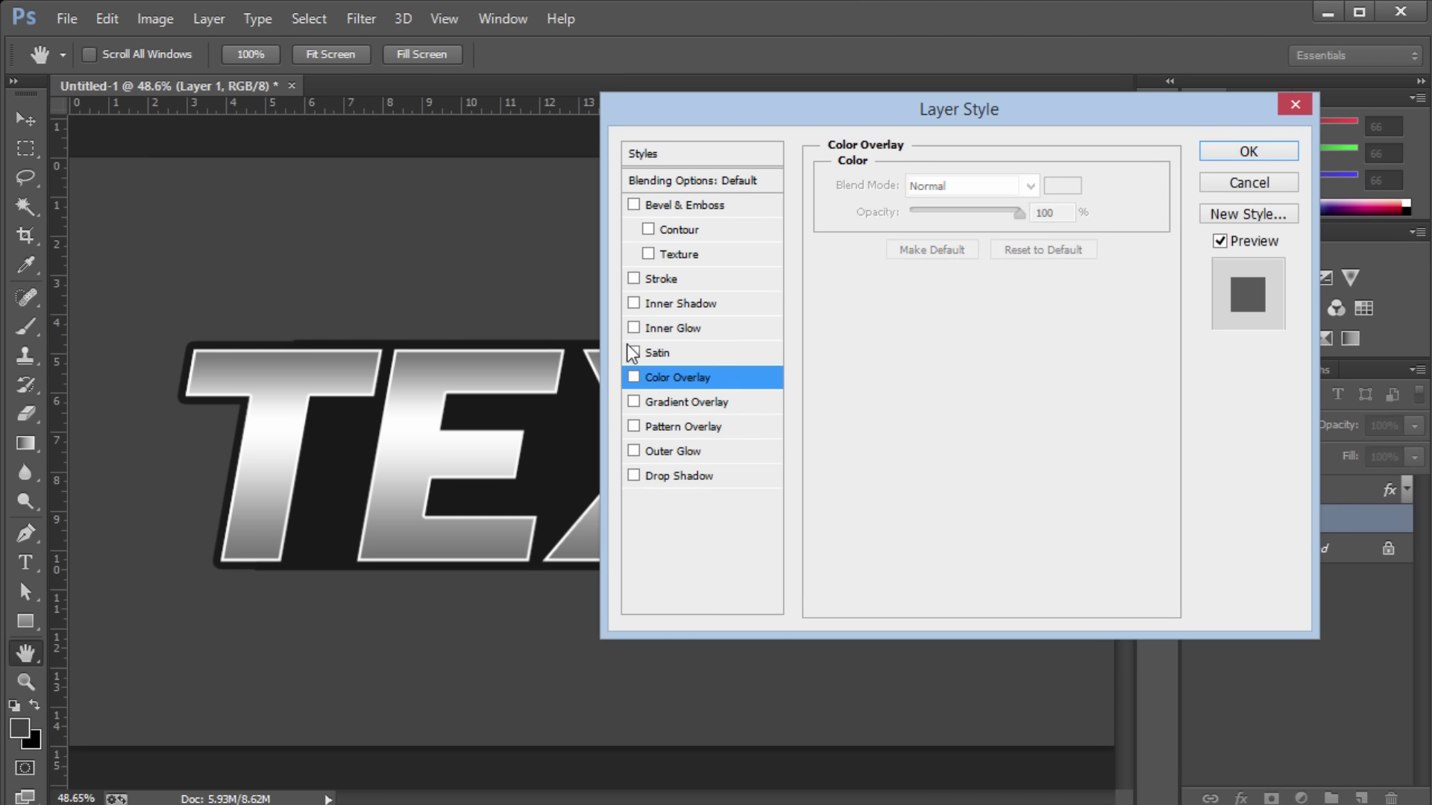
{"action": "left_click", "coordinate": [633, 279]}
{"action": "left_click", "coordinate": [663, 280]}
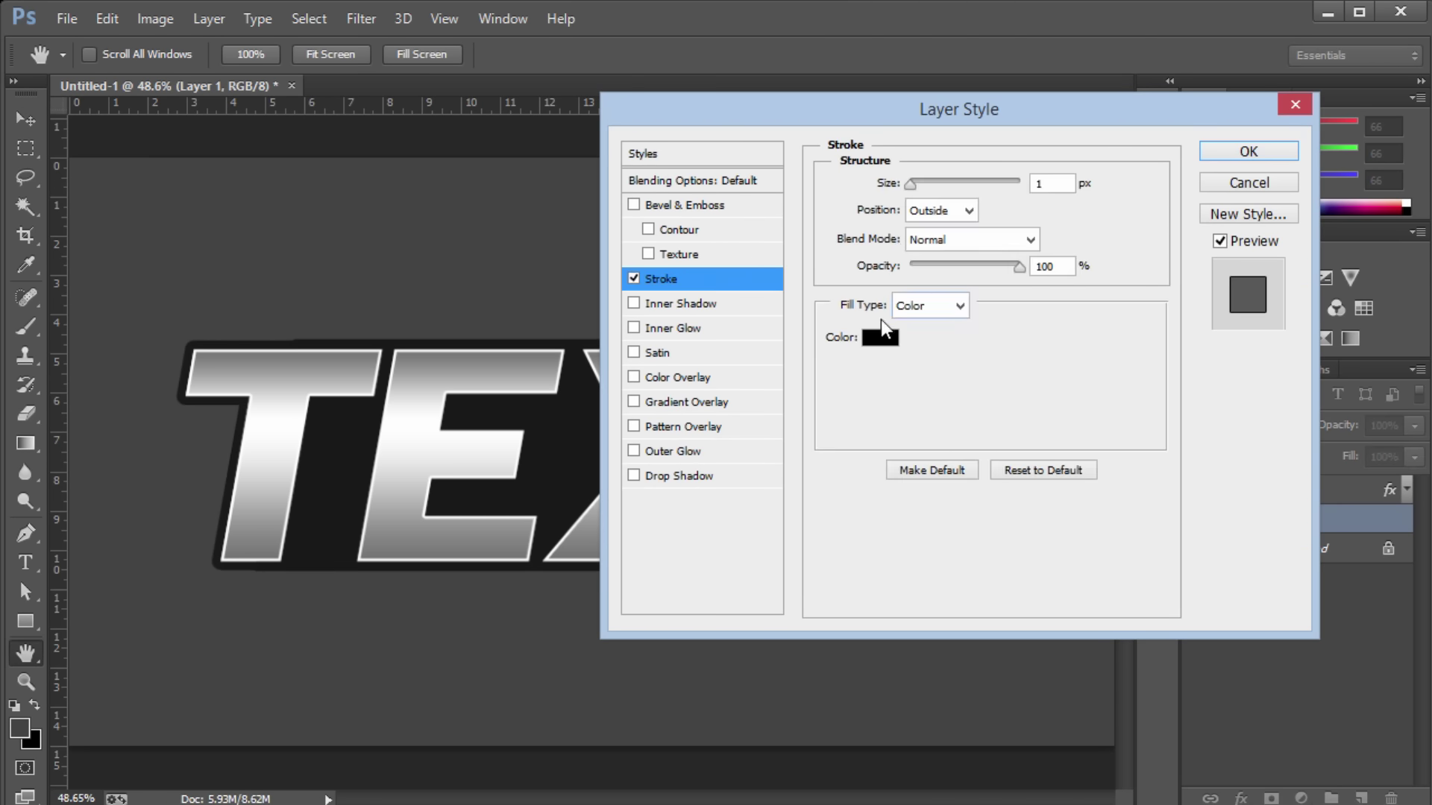
{"action": "left_click", "coordinate": [878, 340]}
{"action": "left_click_drag", "start_coordinate": [828, 495], "coordinate": [827, 446]}
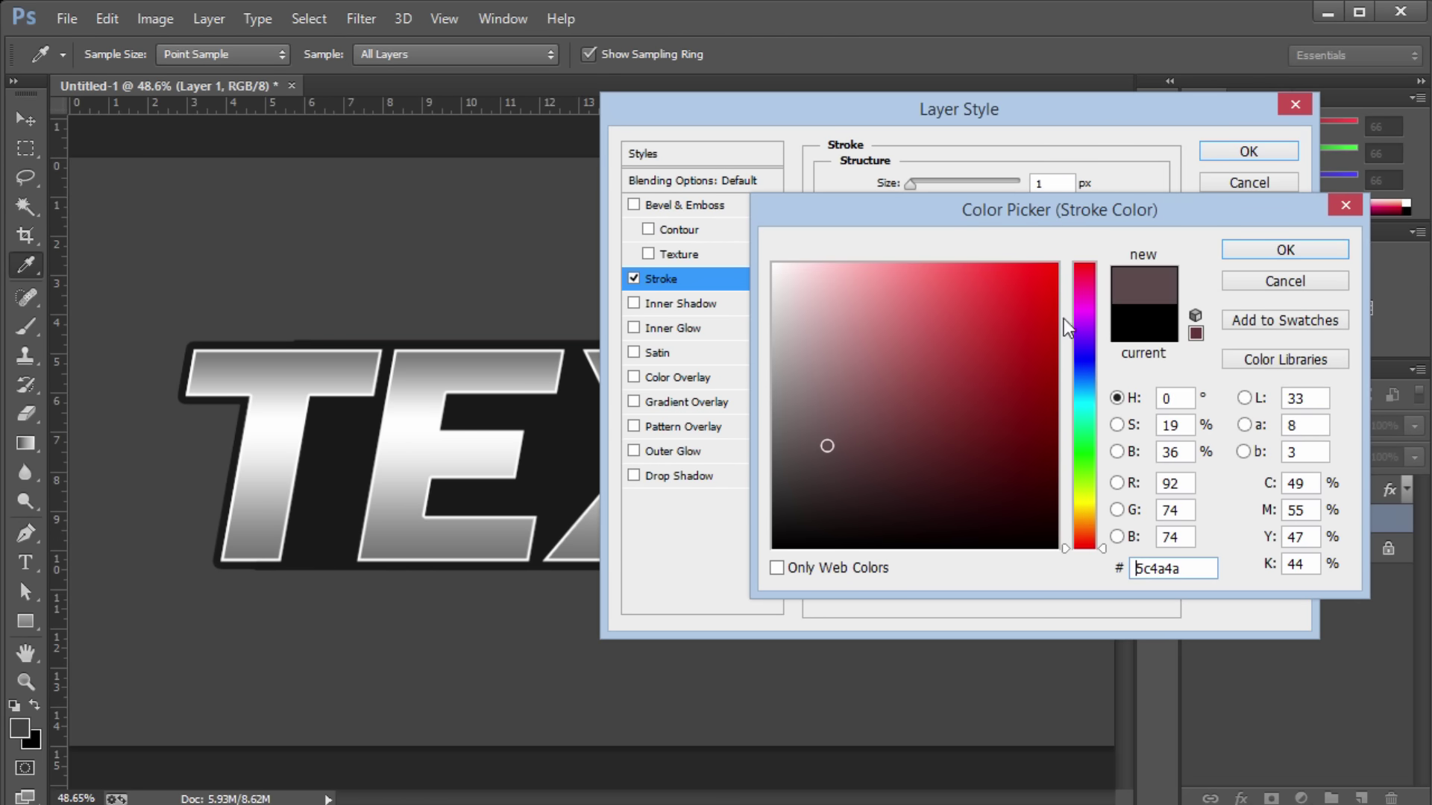
{"action": "left_click", "coordinate": [1285, 254]}
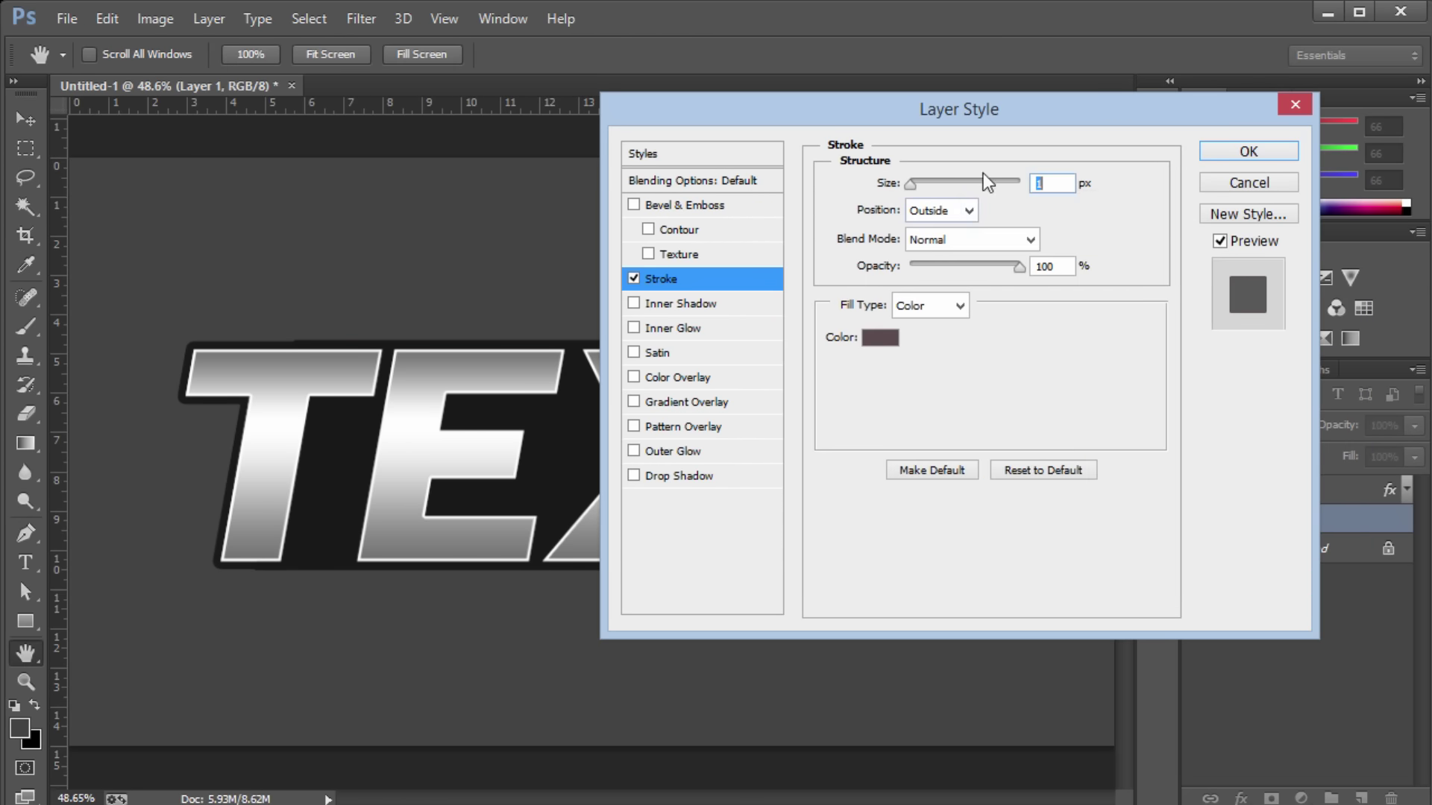
{"action": "type", "text": "20"}
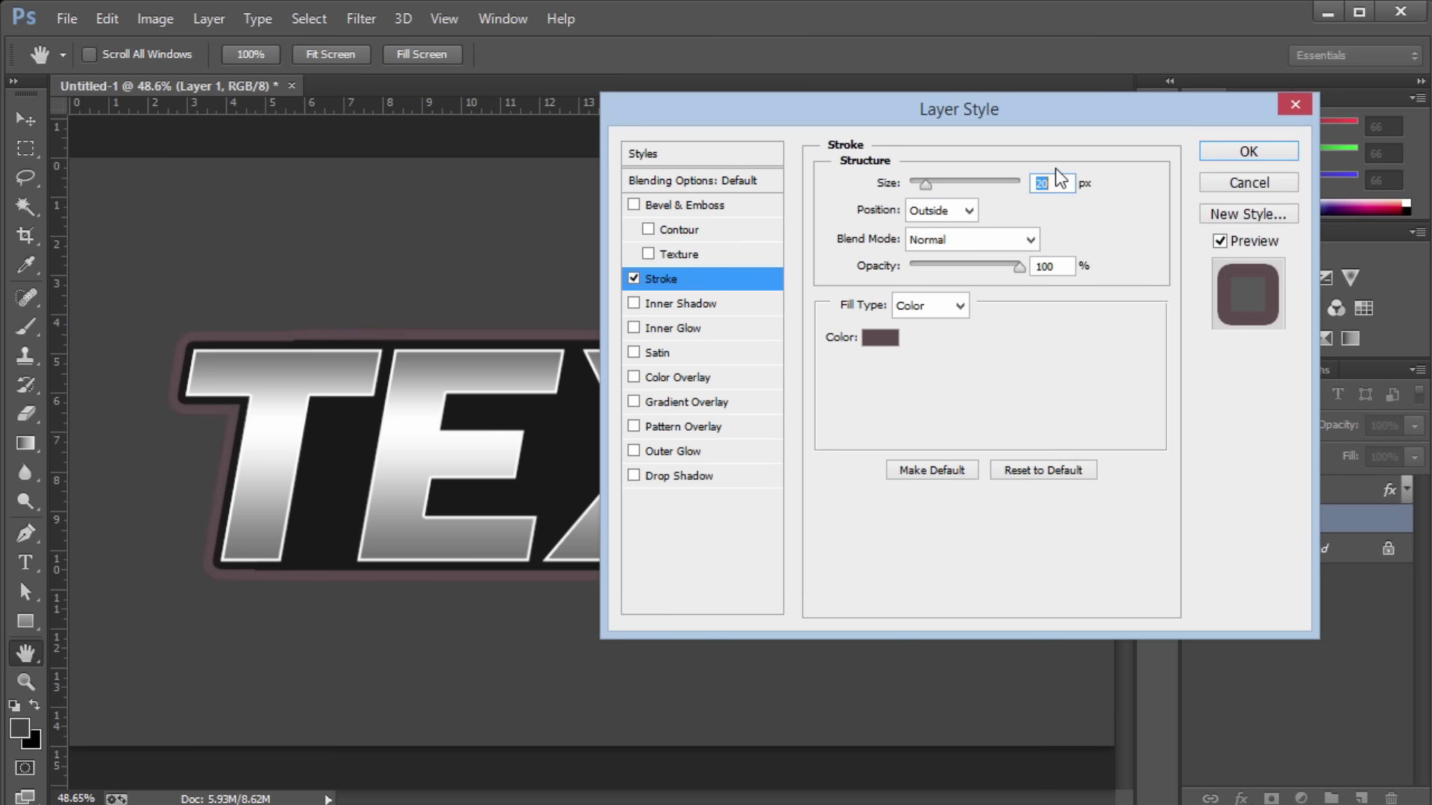
Step: Change the stroke color of Layer 1 to a dark purple with a hue of 282° and apply the layer style
{"action": "left_click", "coordinate": [880, 337]}
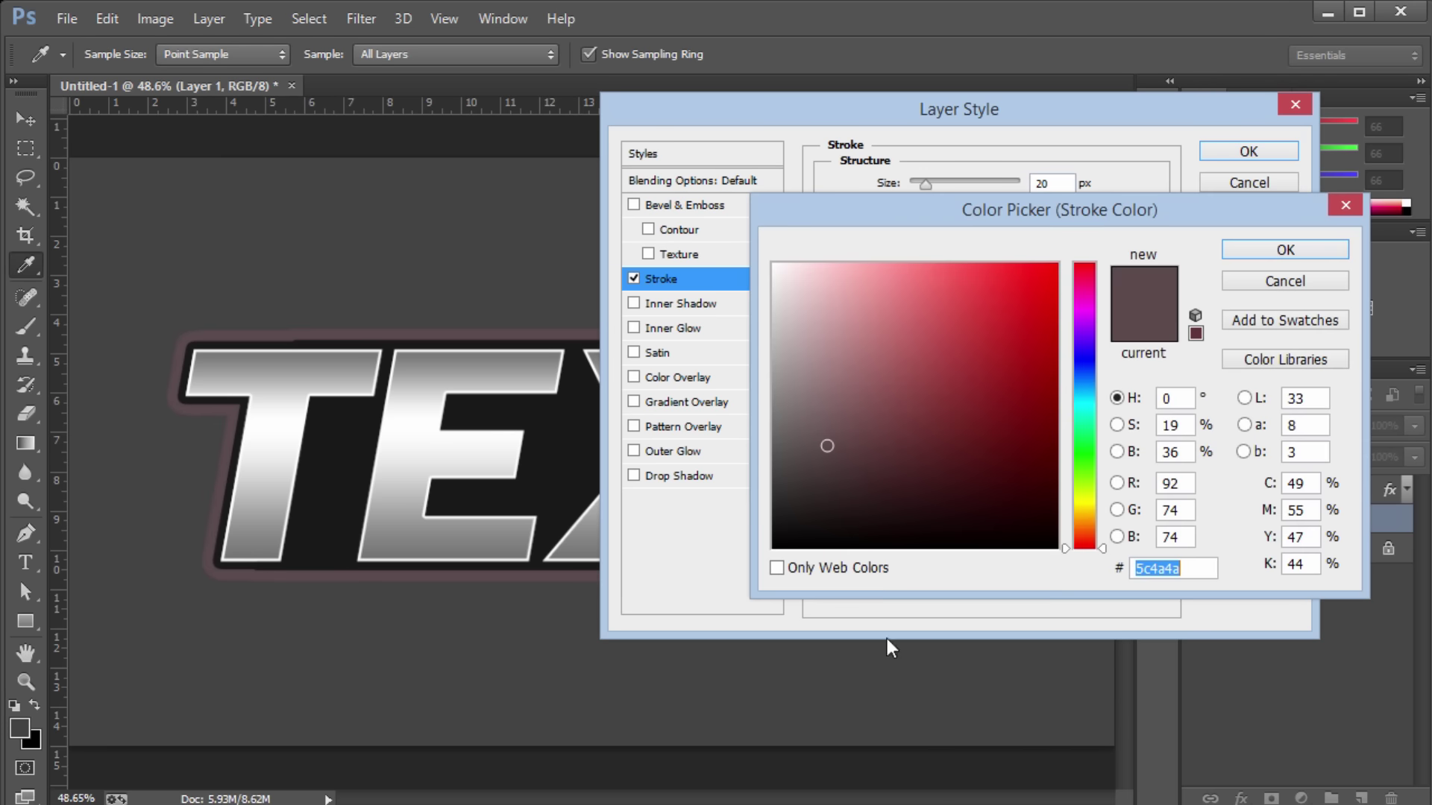
{"action": "mouse_move", "coordinate": [854, 489]}
{"action": "left_mouse_down"}
{"action": "mouse_move", "coordinate": [932, 468]}
{"action": "mouse_move", "coordinate": [878, 465]}
{"action": "left_mouse_up"}
{"action": "left_click_drag", "start_coordinate": [1096, 304], "coordinate": [1094, 324]}
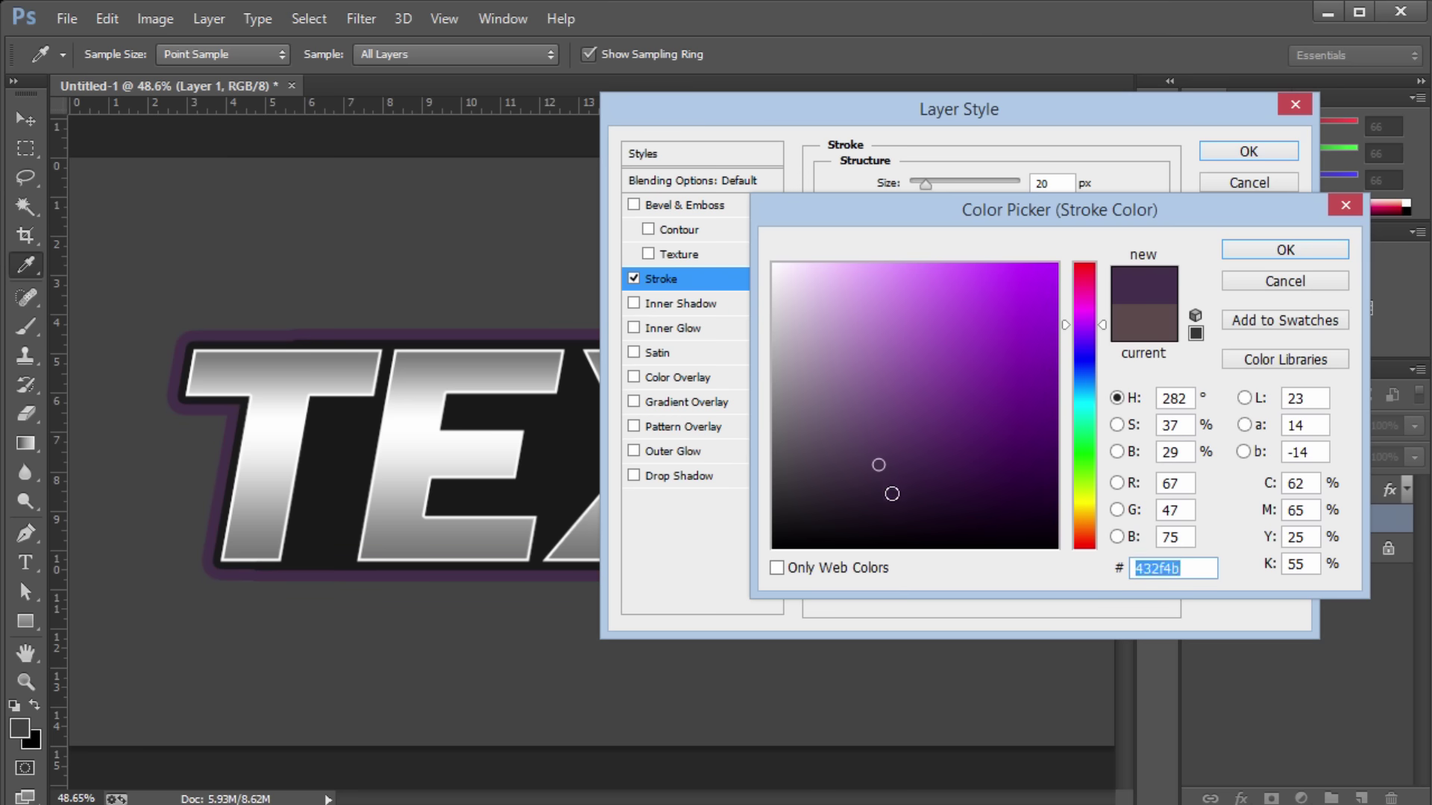
{"action": "mouse_move", "coordinate": [891, 490]}
{"action": "left_mouse_down"}
{"action": "mouse_move", "coordinate": [872, 499]}
{"action": "mouse_move", "coordinate": [880, 473]}
{"action": "left_mouse_up"}
{"action": "left_click", "coordinate": [1284, 250]}
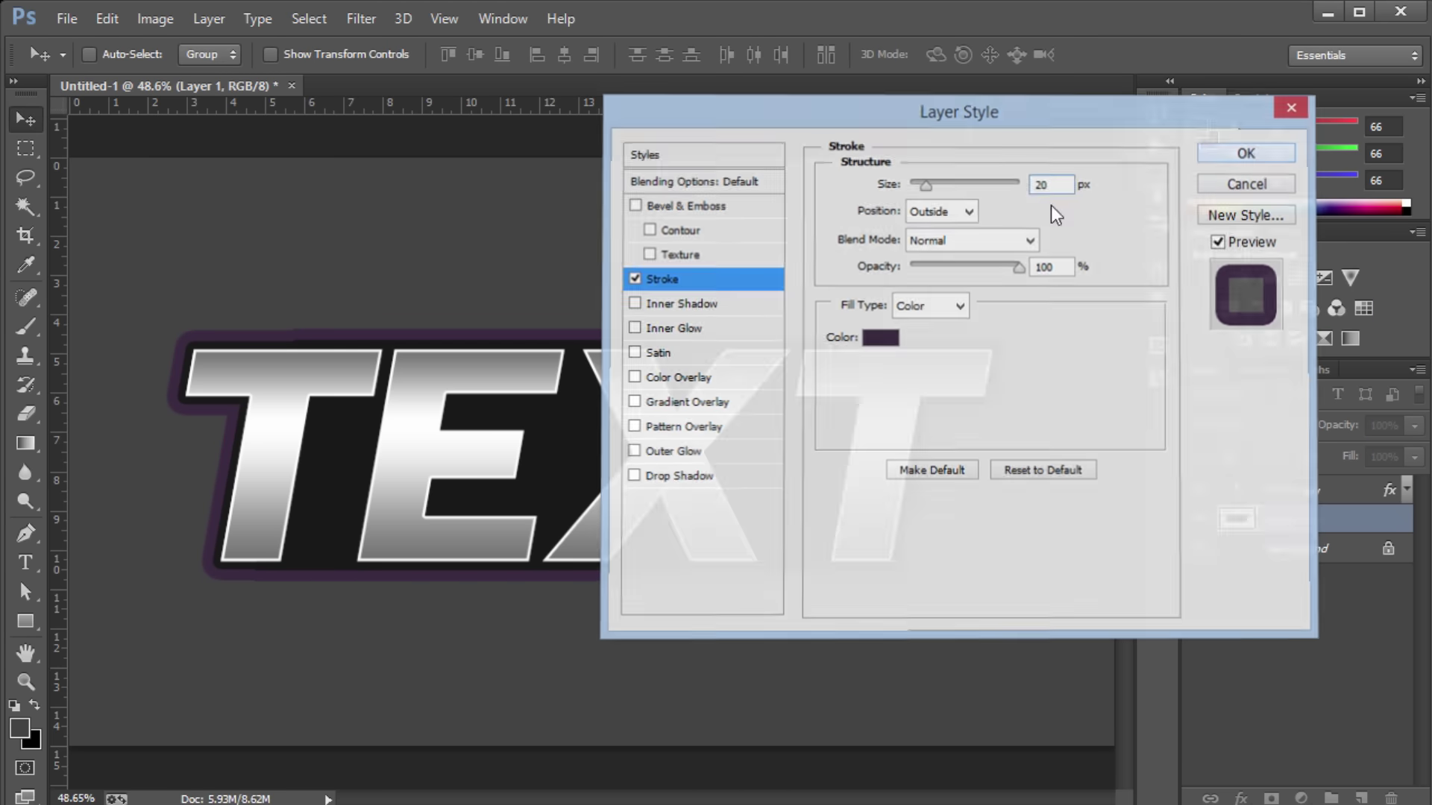
{"action": "left_click", "coordinate": [1248, 151]}
Step: Hide the rulers and fill the Background layer with near-black #0f0f0f
{"action": "key", "text": "ctrl+r"}
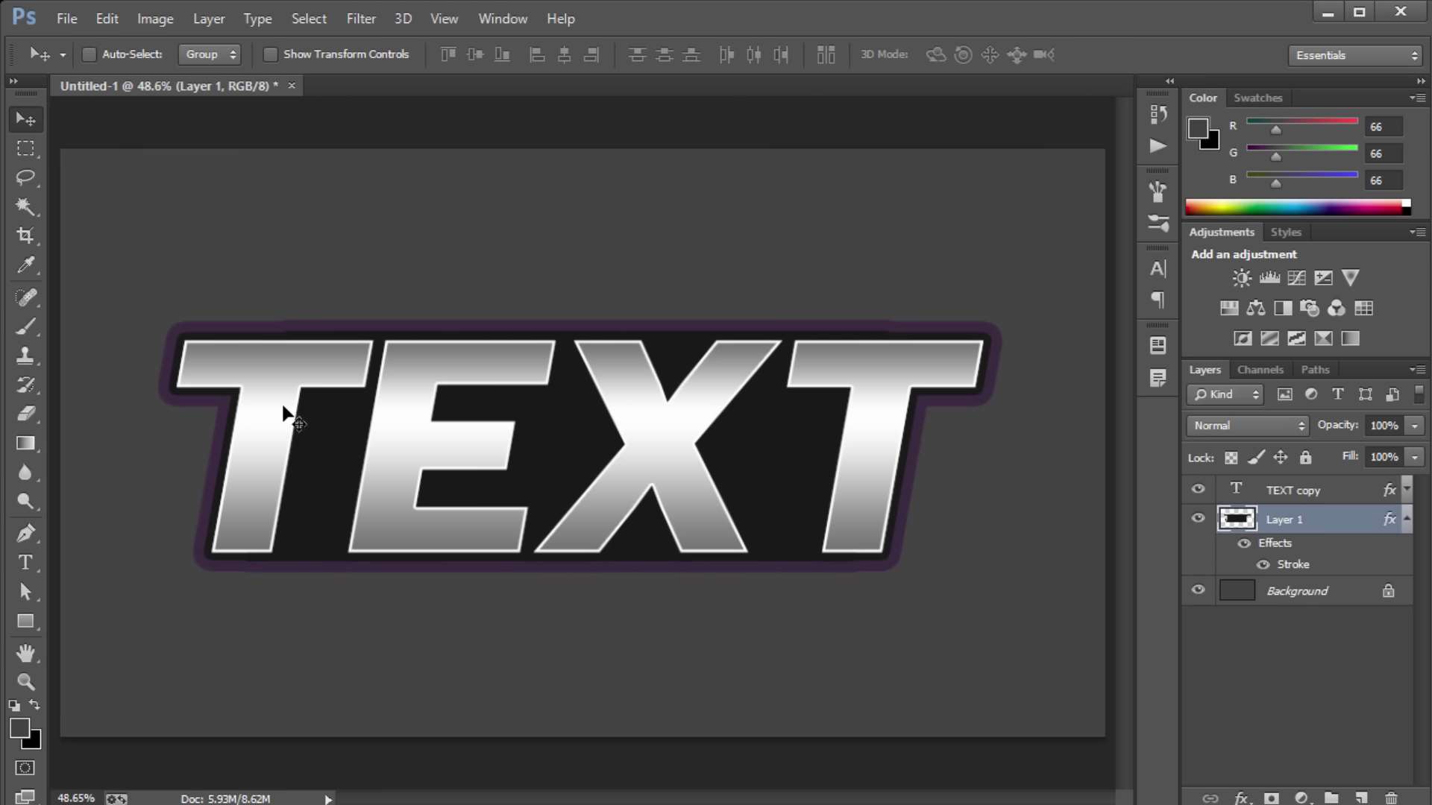
{"action": "left_click", "coordinate": [1366, 597]}
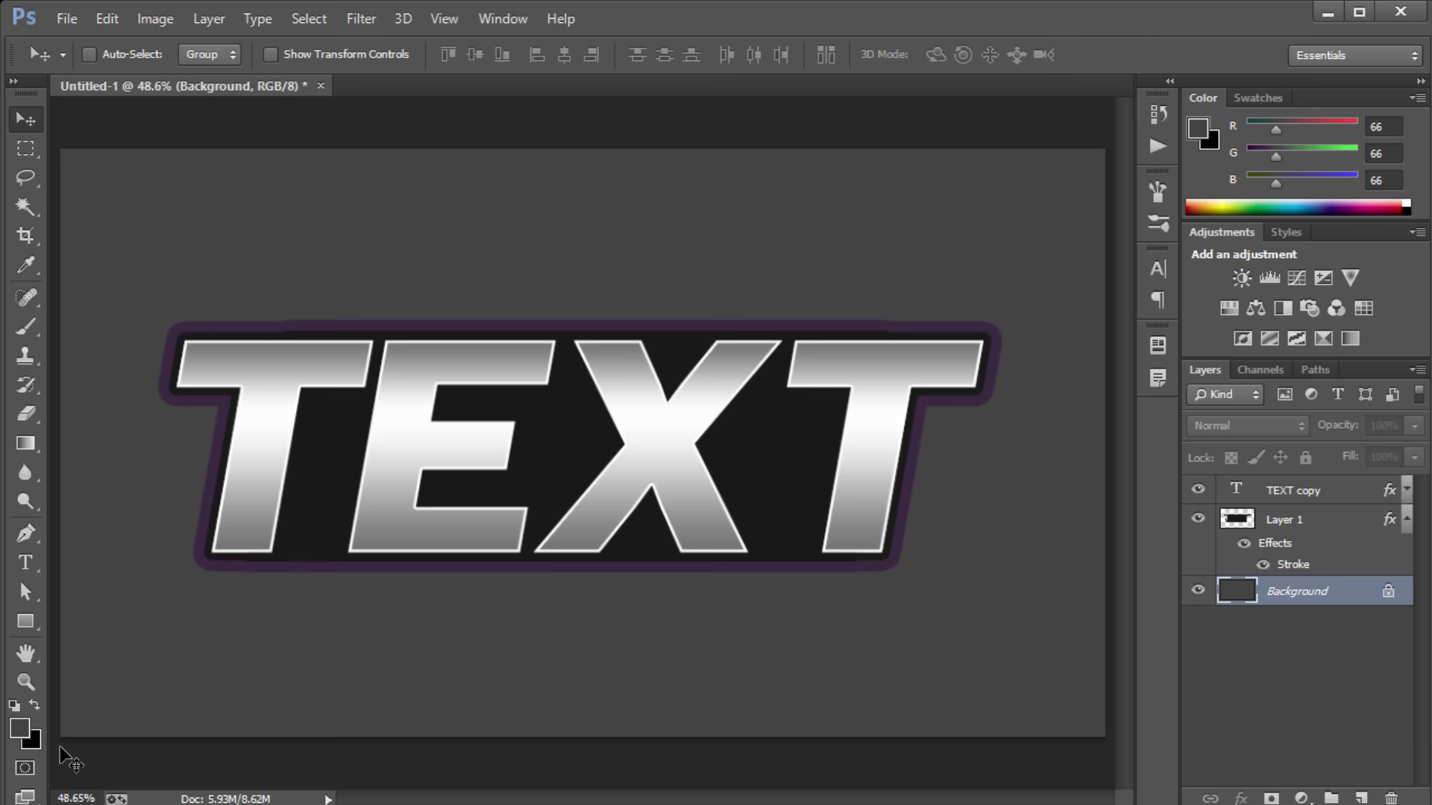
{"action": "left_click", "coordinate": [20, 727]}
{"action": "left_click_drag", "start_coordinate": [789, 509], "coordinate": [770, 532]}
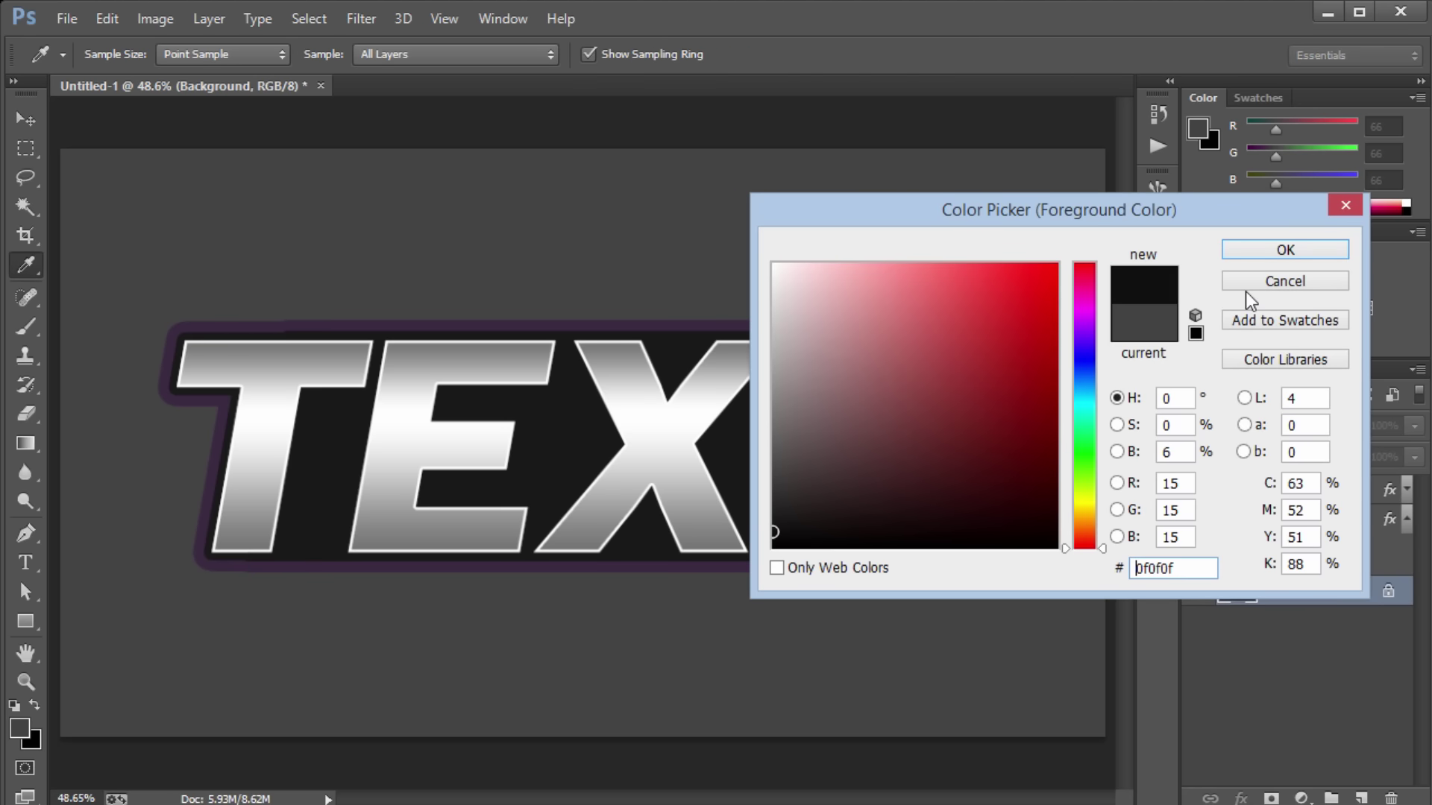
{"action": "left_click", "coordinate": [1276, 251]}
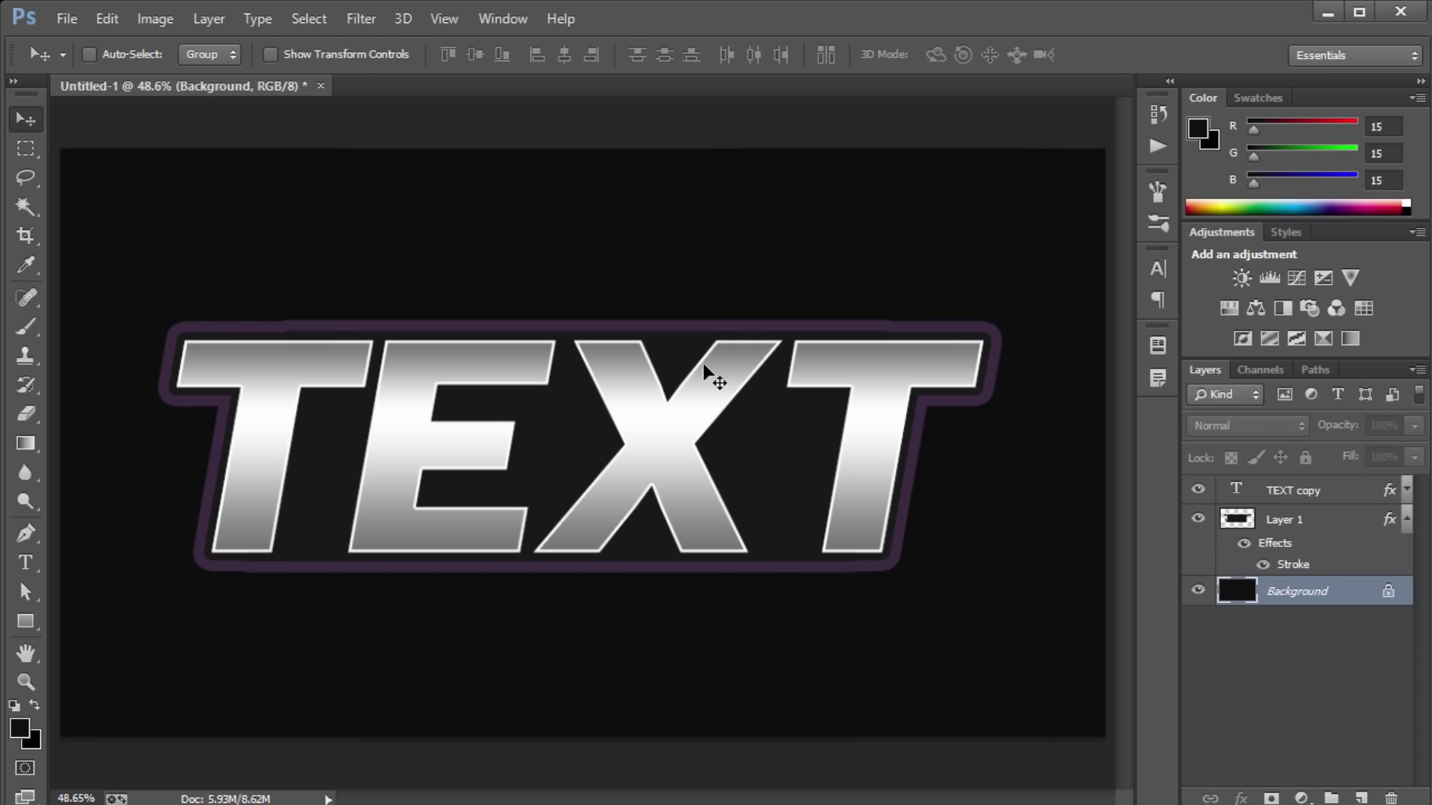
Step: Duplicate Layer 1 and give the copy a new 5 px outside stroke in place of the inherited one
{"action": "left_click", "coordinate": [1350, 524]}
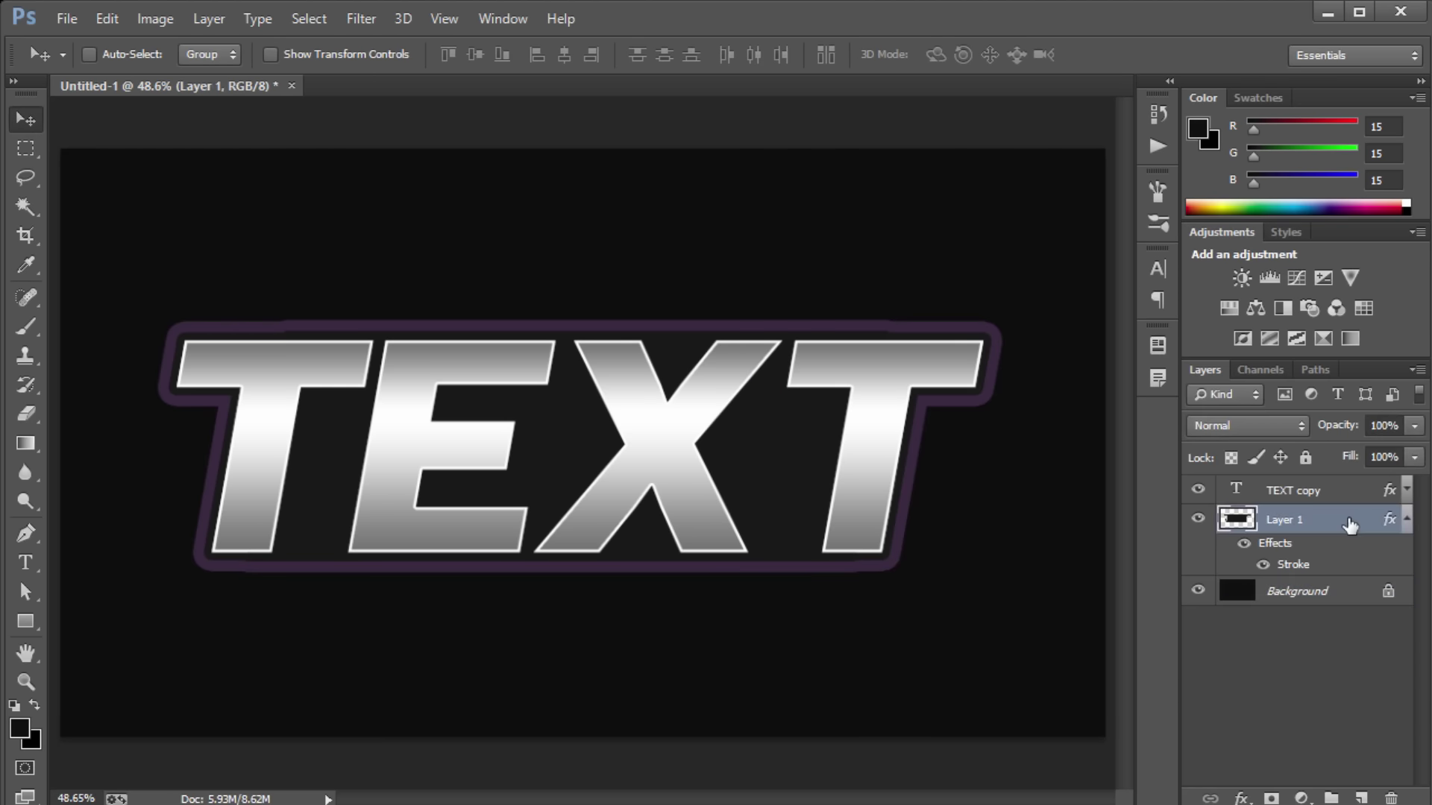
{"action": "key", "text": "ctrl+j"}
{"action": "double_click", "coordinate": [1350, 520]}
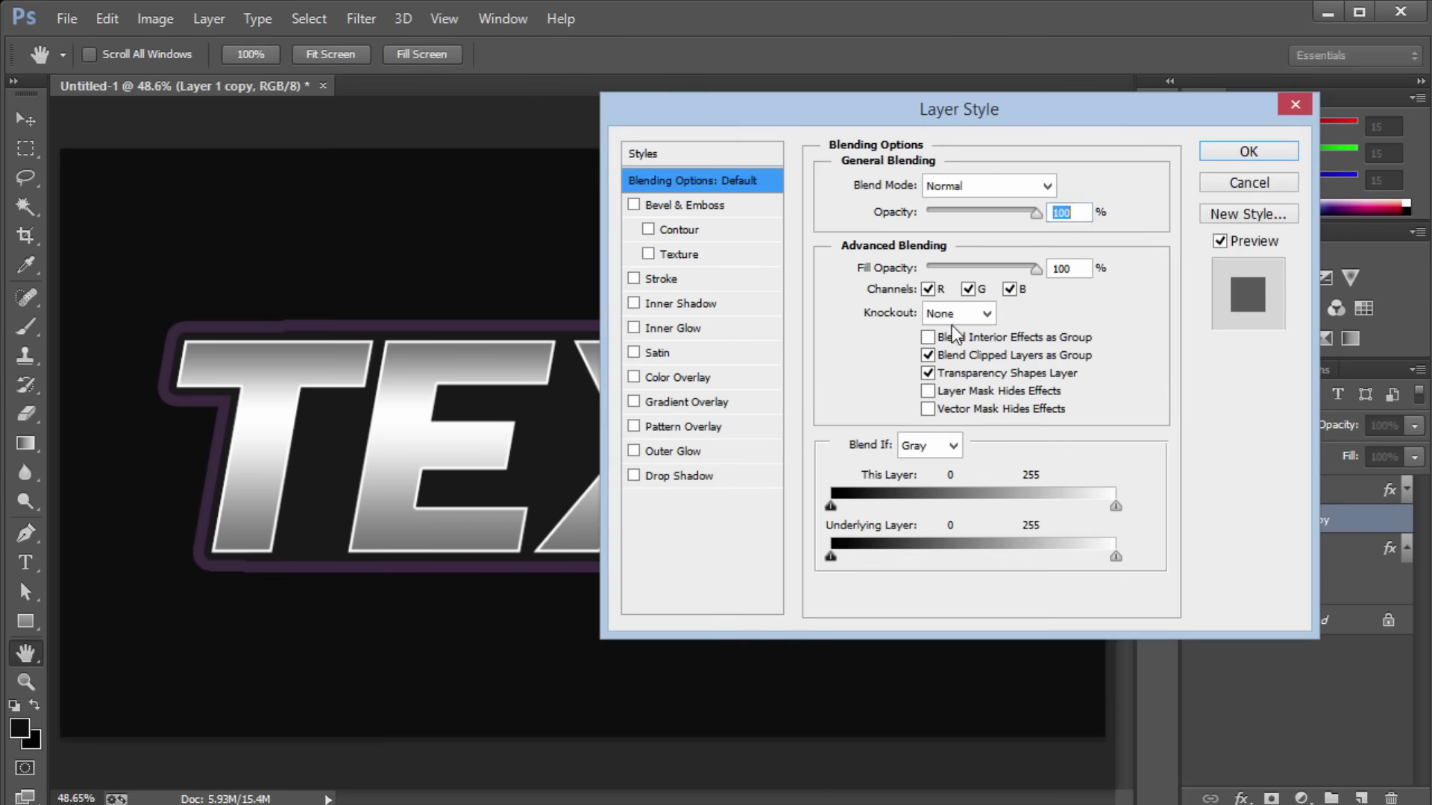
{"action": "left_click", "coordinate": [633, 279]}
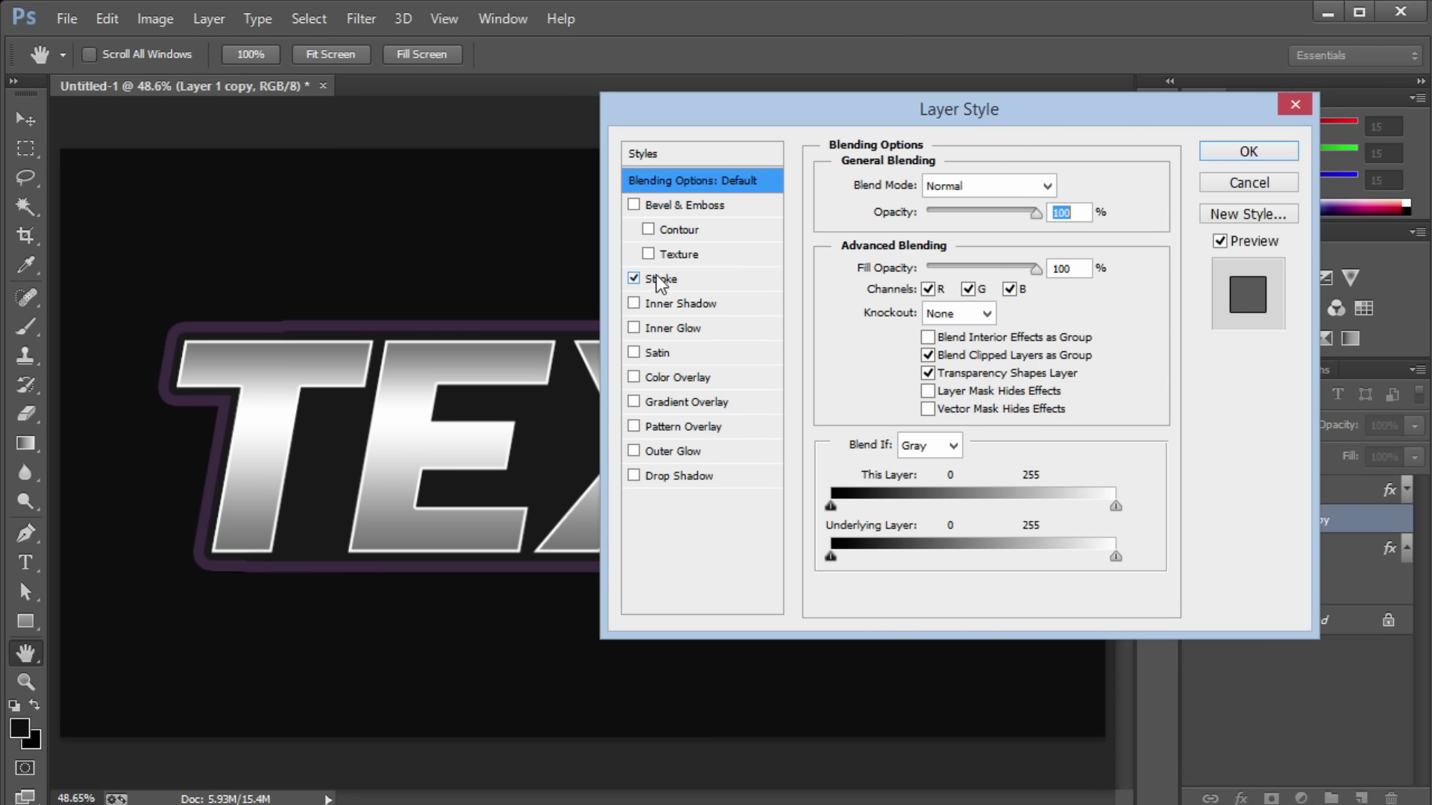
{"action": "left_click", "coordinate": [660, 279]}
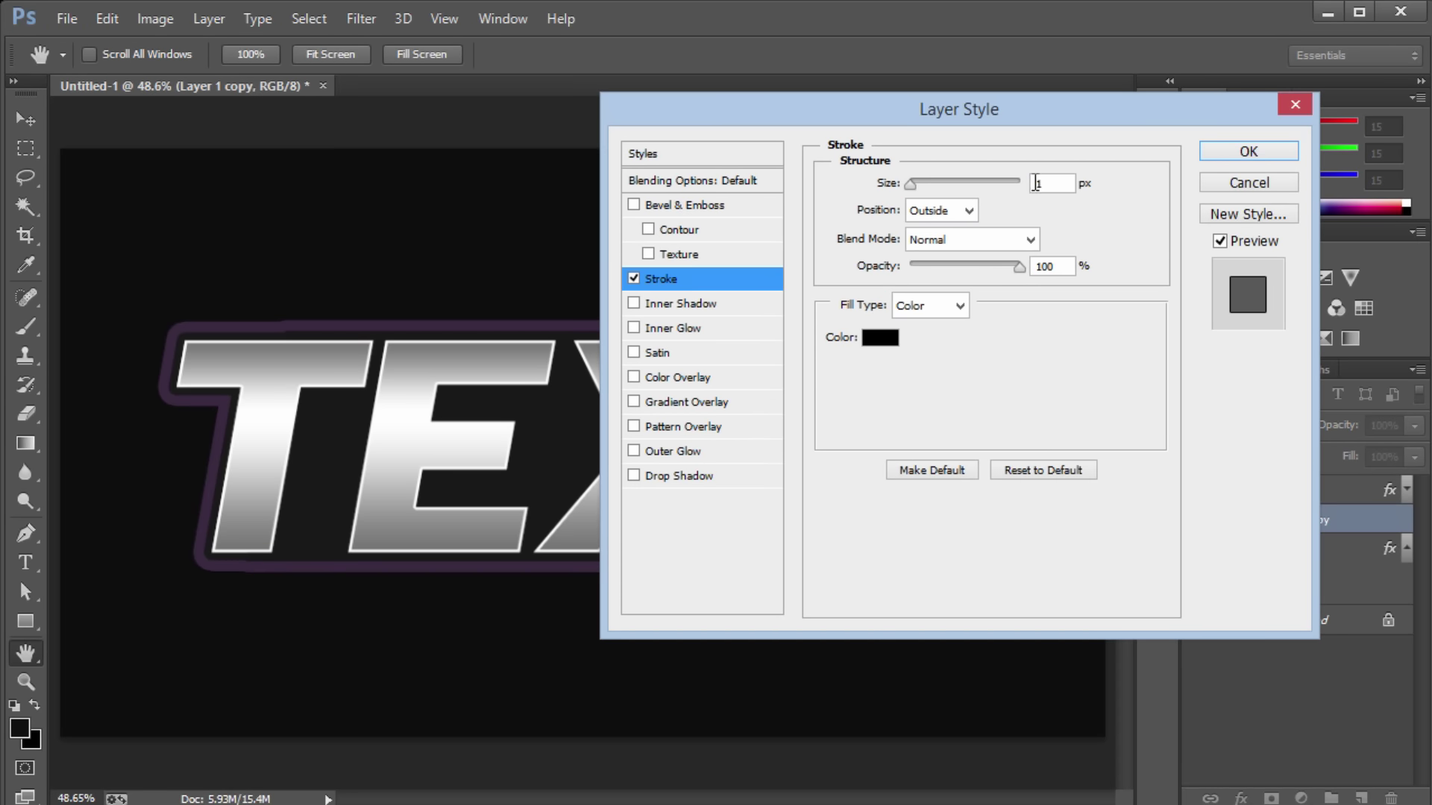
{"action": "double_click", "coordinate": [1064, 185]}
{"action": "type", "text": "5"}
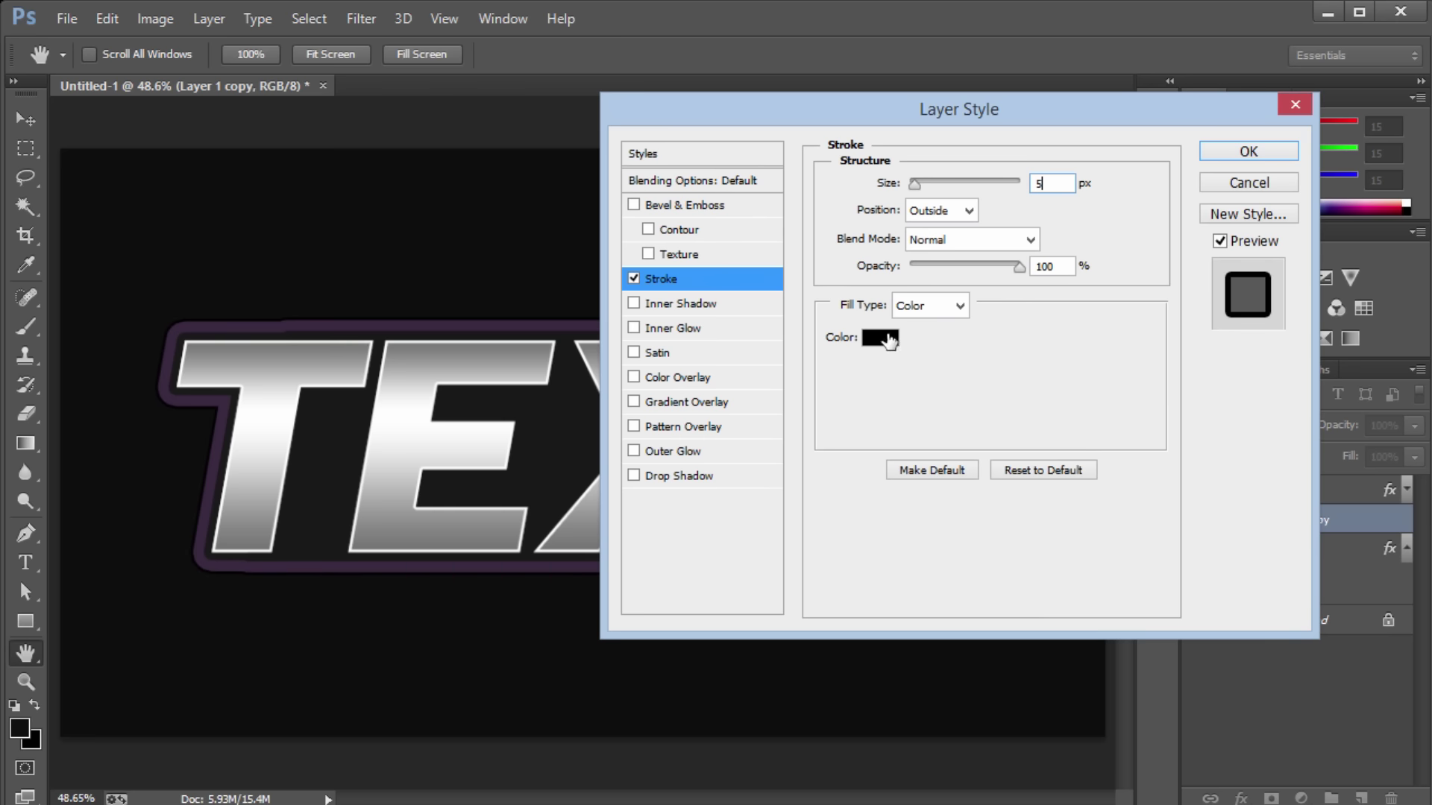
Step: Set the stroke color of Layer 1 copy to white (#ffffff) and its size to 4 px
{"action": "left_click", "coordinate": [880, 337]}
{"action": "left_click_drag", "start_coordinate": [882, 366], "coordinate": [682, 211]}
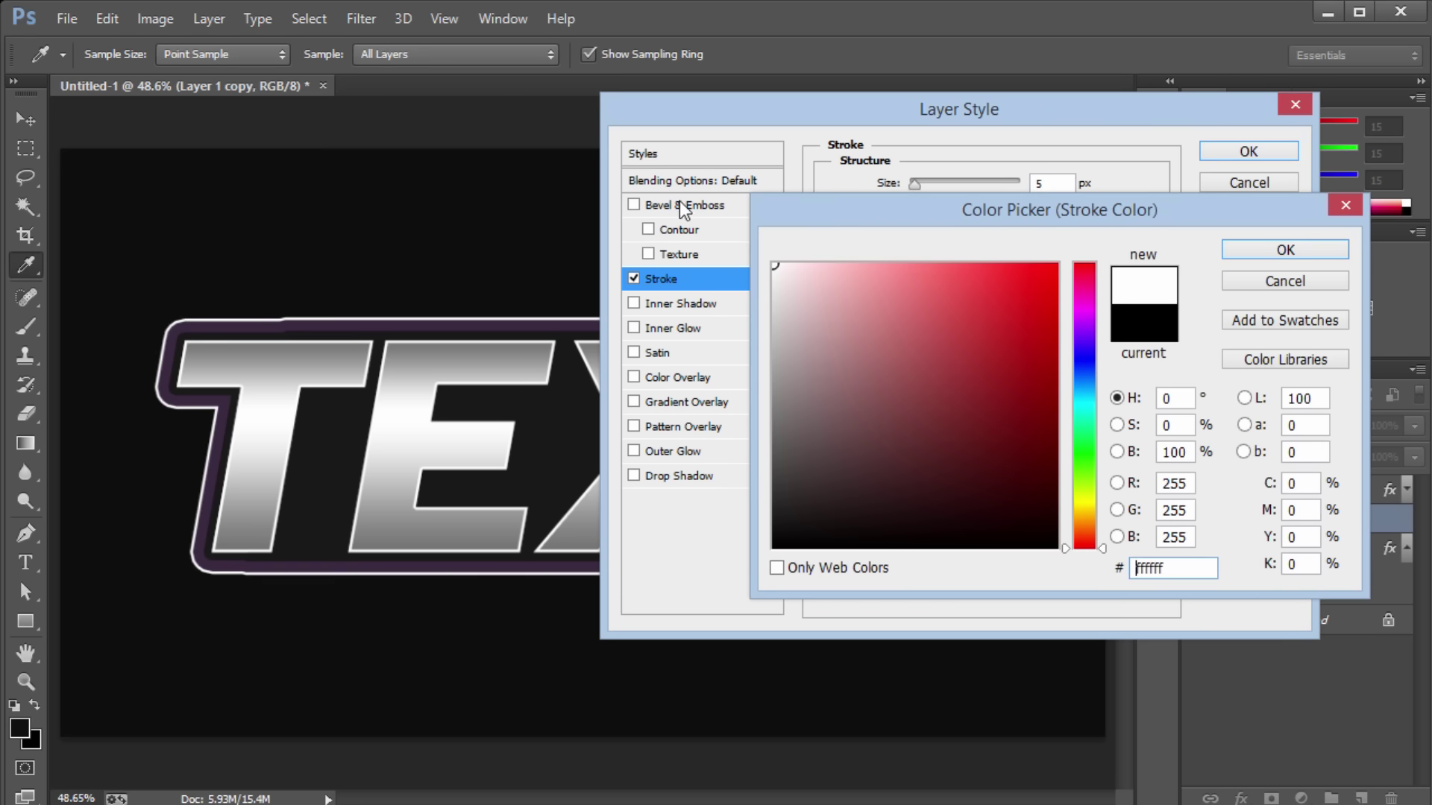
{"action": "left_click", "coordinate": [1278, 249]}
{"action": "double_click", "coordinate": [1068, 181]}
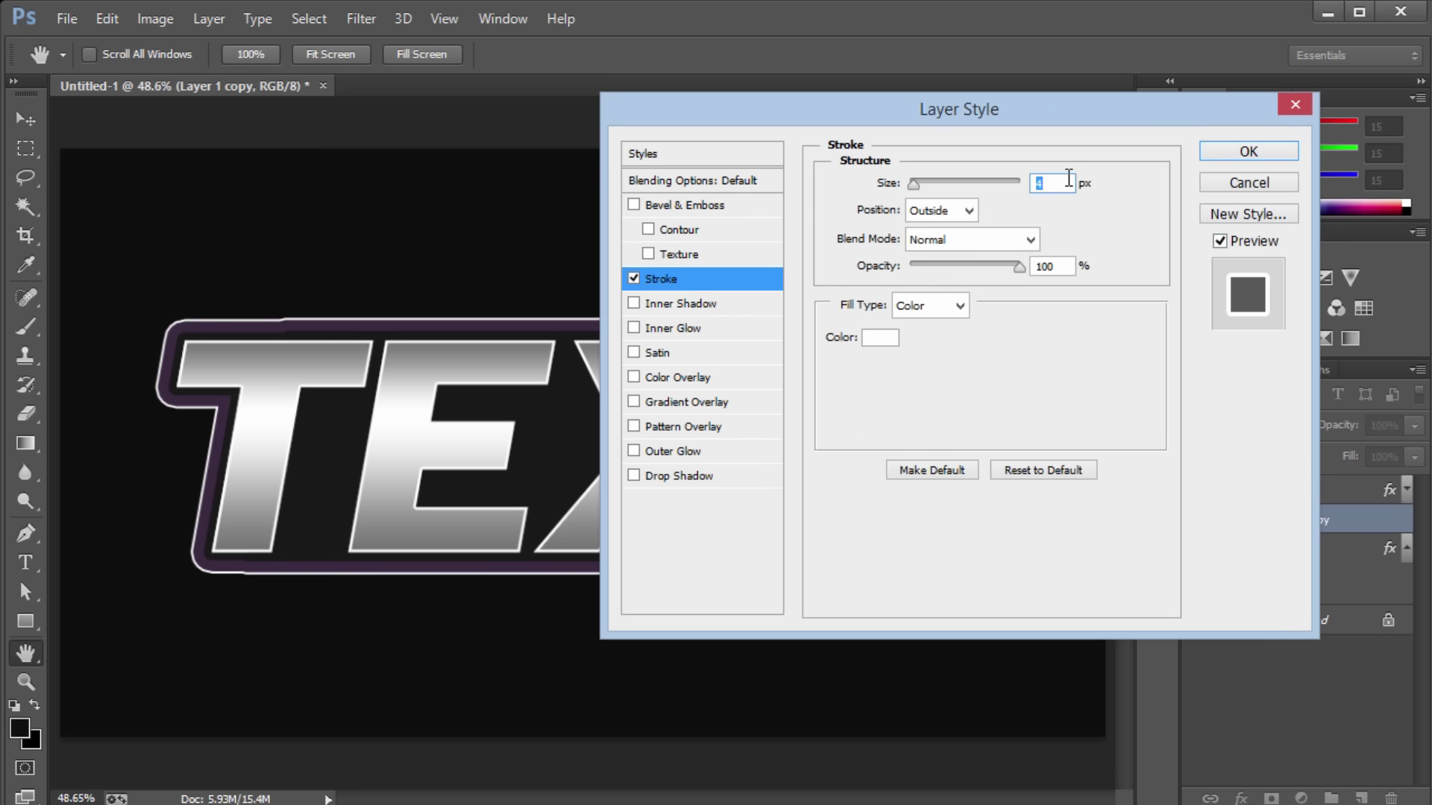
{"action": "key", "text": "Down"}
{"action": "key", "text": "Up"}
Step: Try the stroke's blend modes through to Divide and return the mode to Normal
{"action": "left_click", "coordinate": [947, 233]}
{"action": "left_click", "coordinate": [959, 309]}
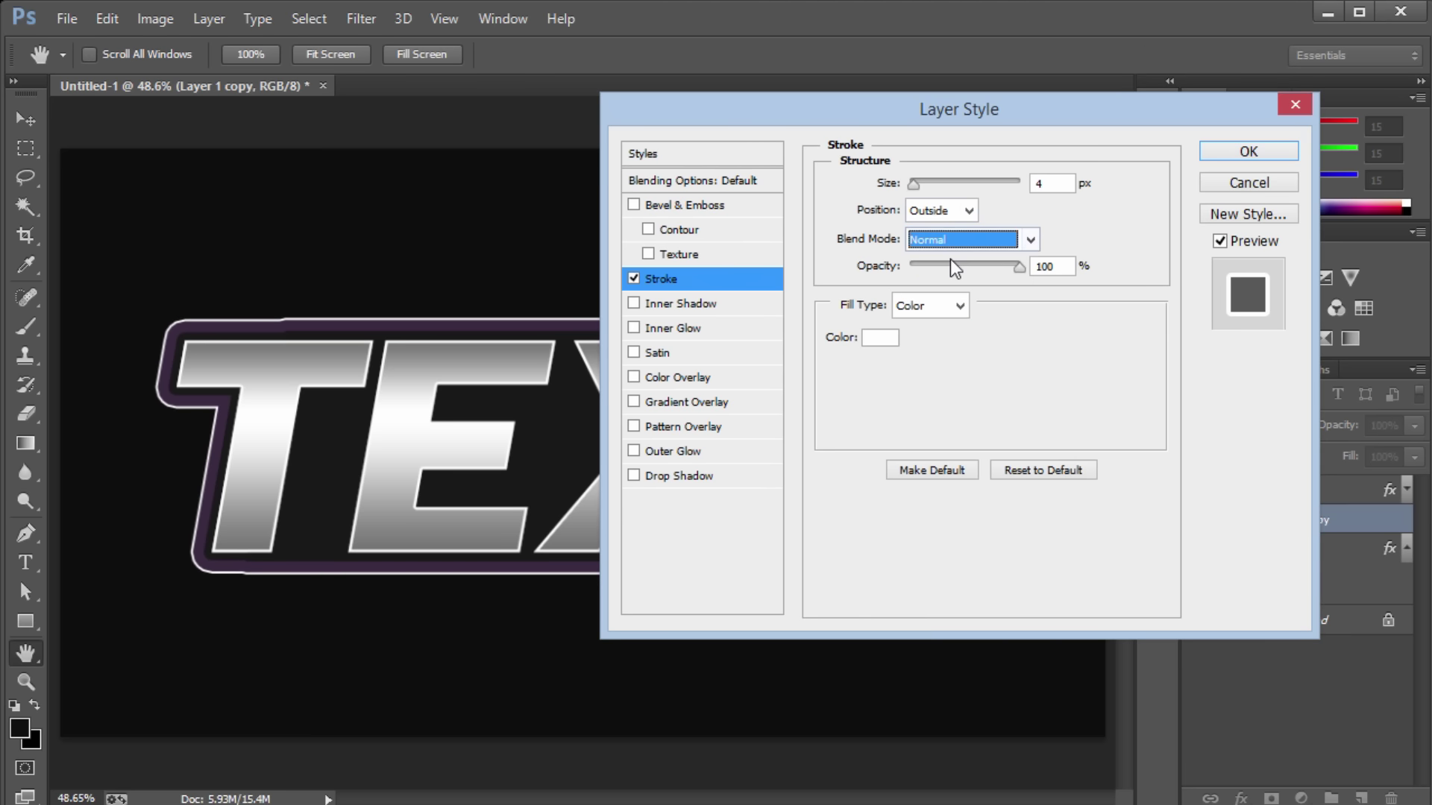
{"action": "key", "text": "Down"}
{"action": "key", "text": "Down"}
{"action": "key", "text": "Down"}
{"action": "key", "text": "Down"}
{"action": "key", "text": "Down"}
{"action": "key", "text": "Down"}
{"action": "key", "text": "Down"}
{"action": "key", "text": "Down"}
{"action": "key", "text": "Down"}
{"action": "key", "text": "Down"}
{"action": "key", "text": "Down"}
{"action": "key", "text": "Down"}
{"action": "key", "text": "Down"}
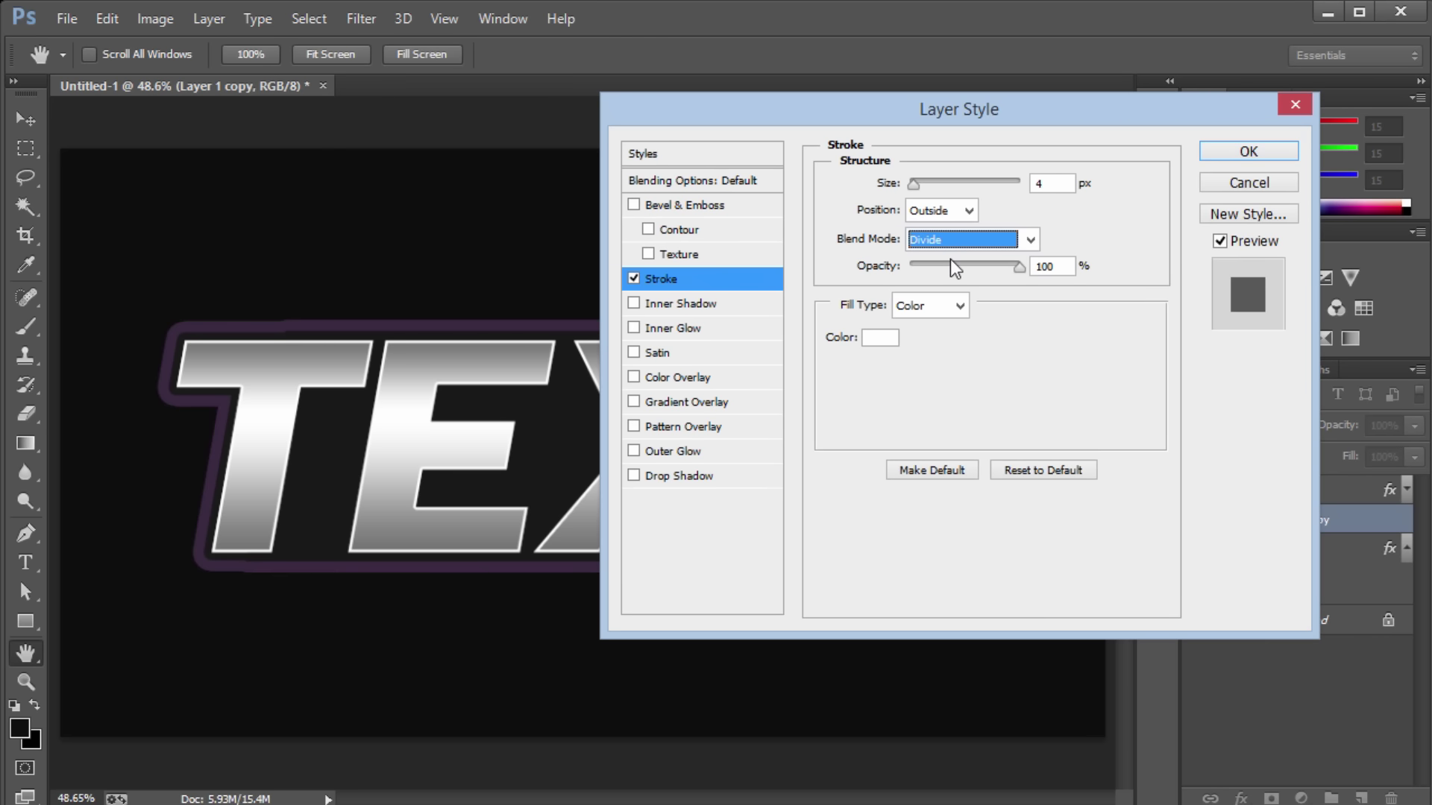
{"action": "key", "text": "Up"}
{"action": "key", "text": "Up"}
{"action": "key", "text": "Up"}
{"action": "key", "text": "Up"}
{"action": "key", "text": "Up"}
{"action": "key", "text": "Up"}
{"action": "key", "text": "Up"}
{"action": "key", "text": "Up"}
{"action": "key", "text": "Up"}
{"action": "key", "text": "Up"}
{"action": "key", "text": "Up"}
{"action": "key", "text": "Up"}
{"action": "key", "text": "Up"}
{"action": "key", "text": "Up"}
{"action": "key", "text": "Up"}
{"action": "key", "text": "Up"}
{"action": "key", "text": "Up"}
{"action": "key", "text": "Up"}
{"action": "key", "text": "Up"}
{"action": "key", "text": "Up"}
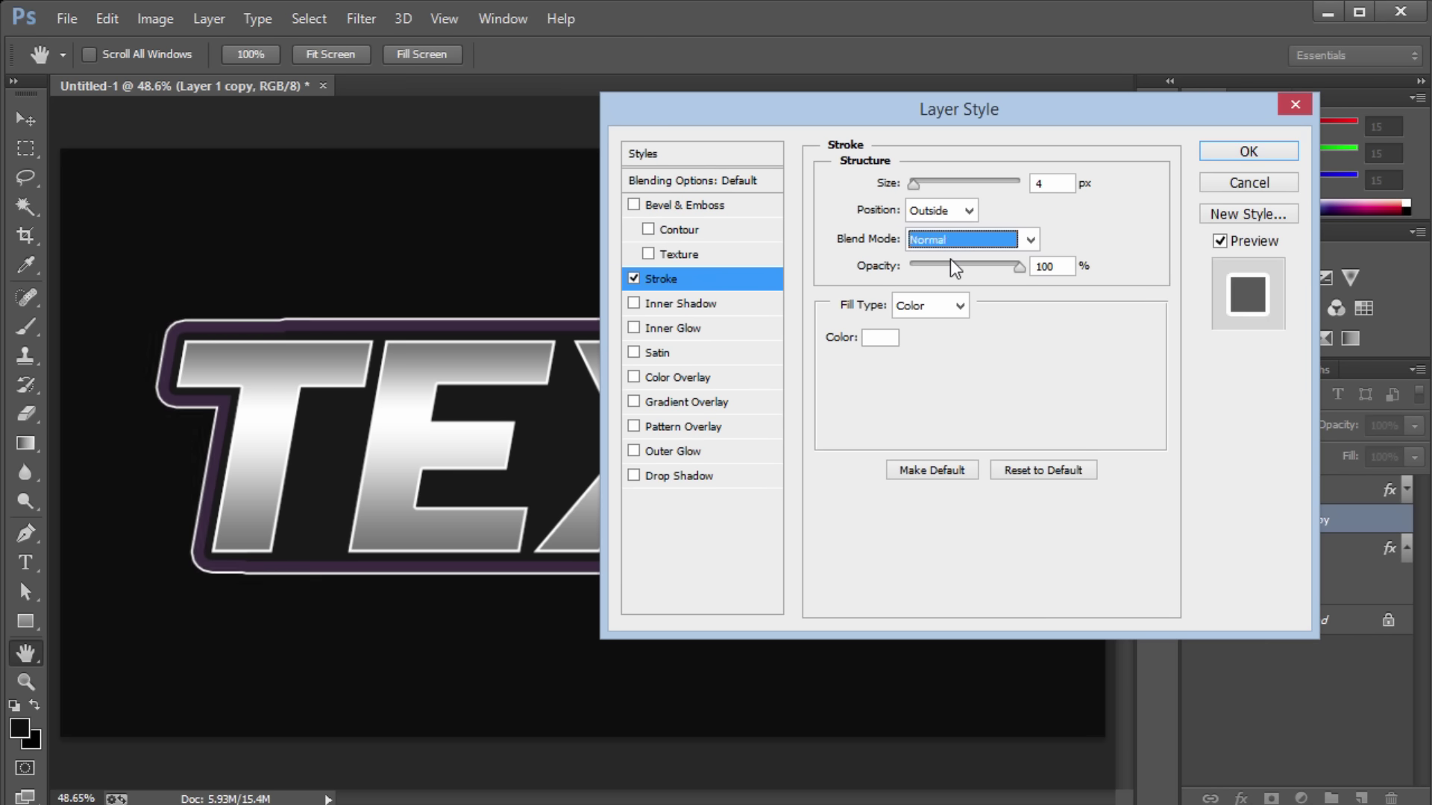
Step: Set the white stroke's opacity to 40% and apply the layer style
{"action": "key", "text": "Tab"}
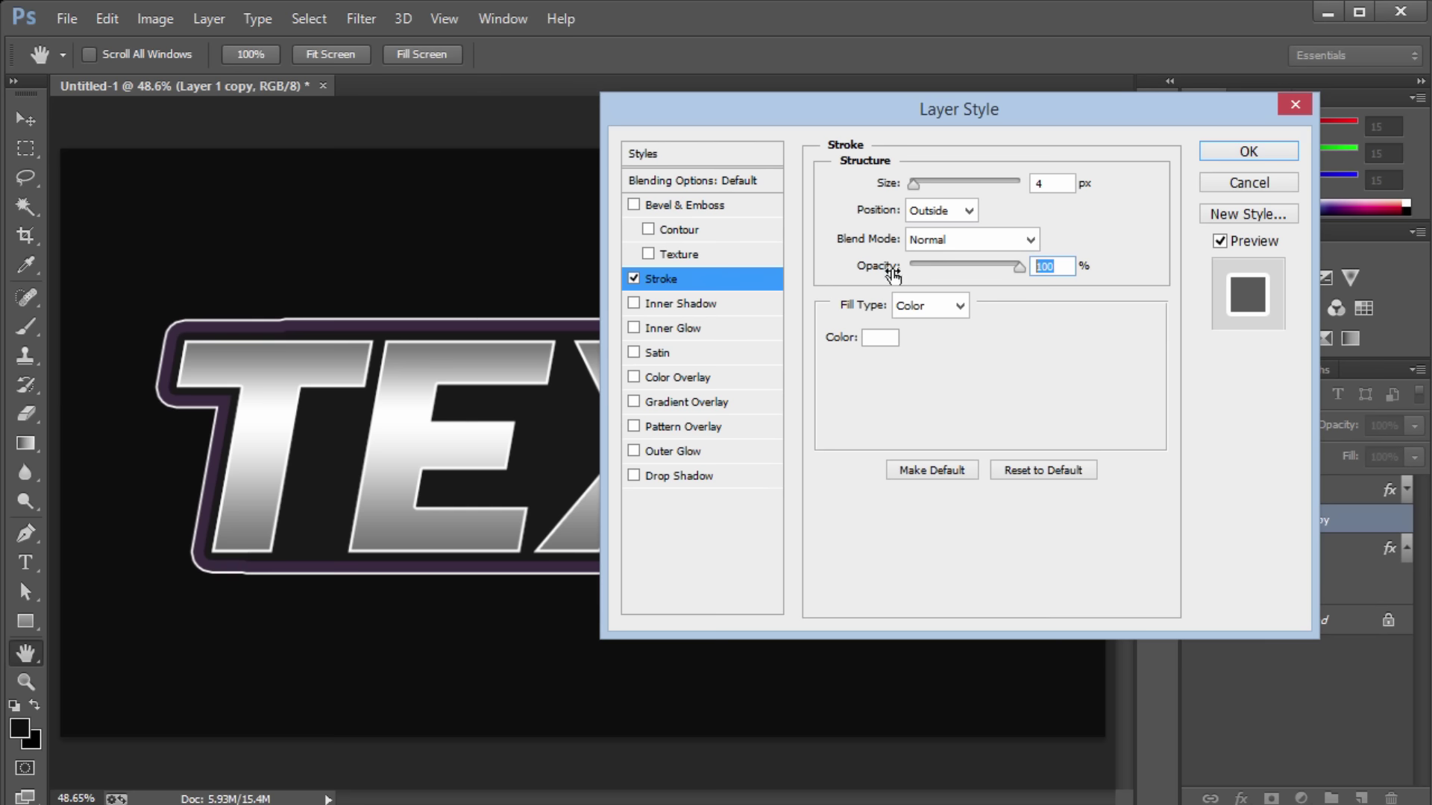
{"action": "type", "text": "40"}
{"action": "key", "text": "Return"}
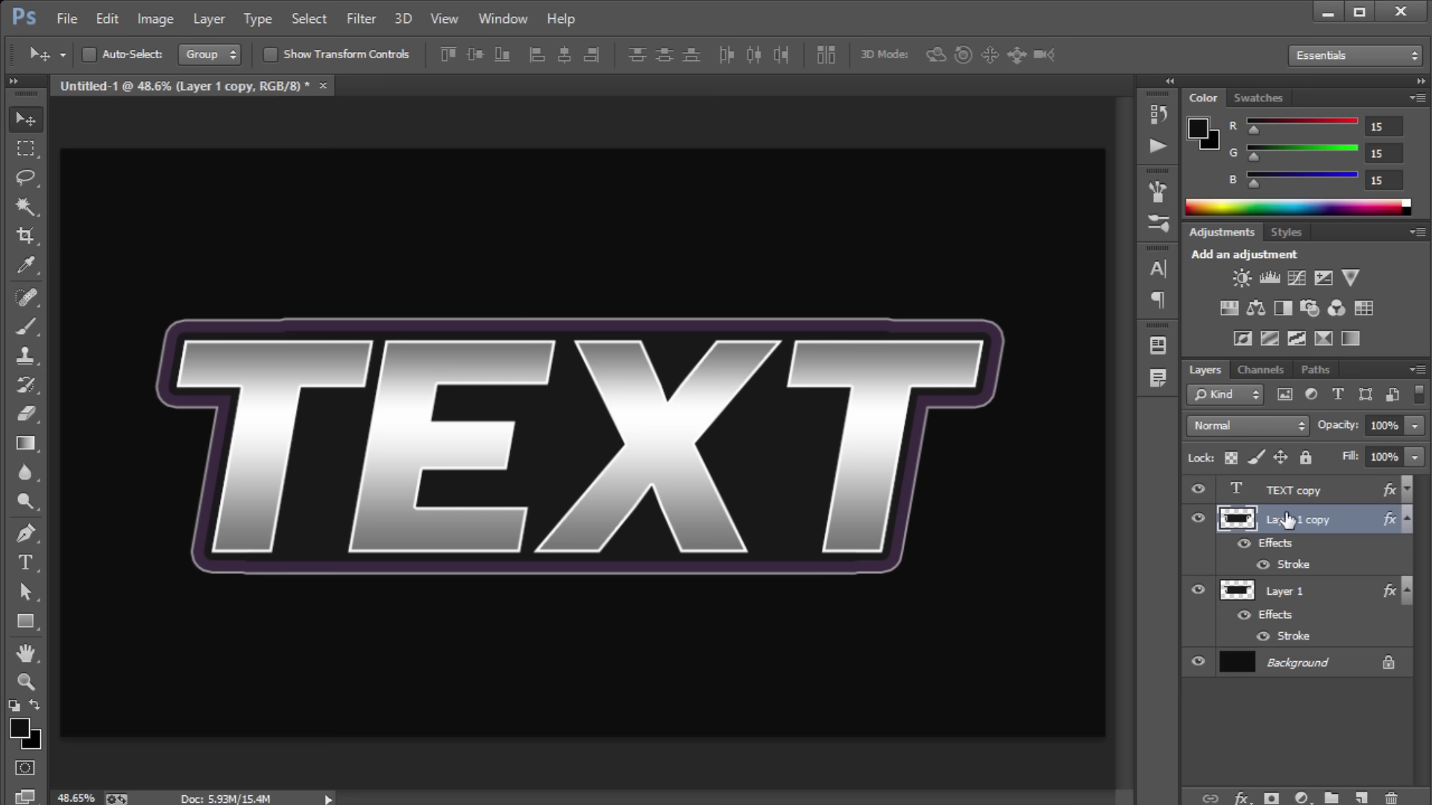
Step: Add a black drop shadow to the TEXT copy layer at 100% opacity and 120° with an increased distance, and apply the layer style
{"action": "left_click", "coordinate": [1198, 492]}
{"action": "left_click", "coordinate": [1198, 492]}
{"action": "double_click", "coordinate": [1372, 492]}
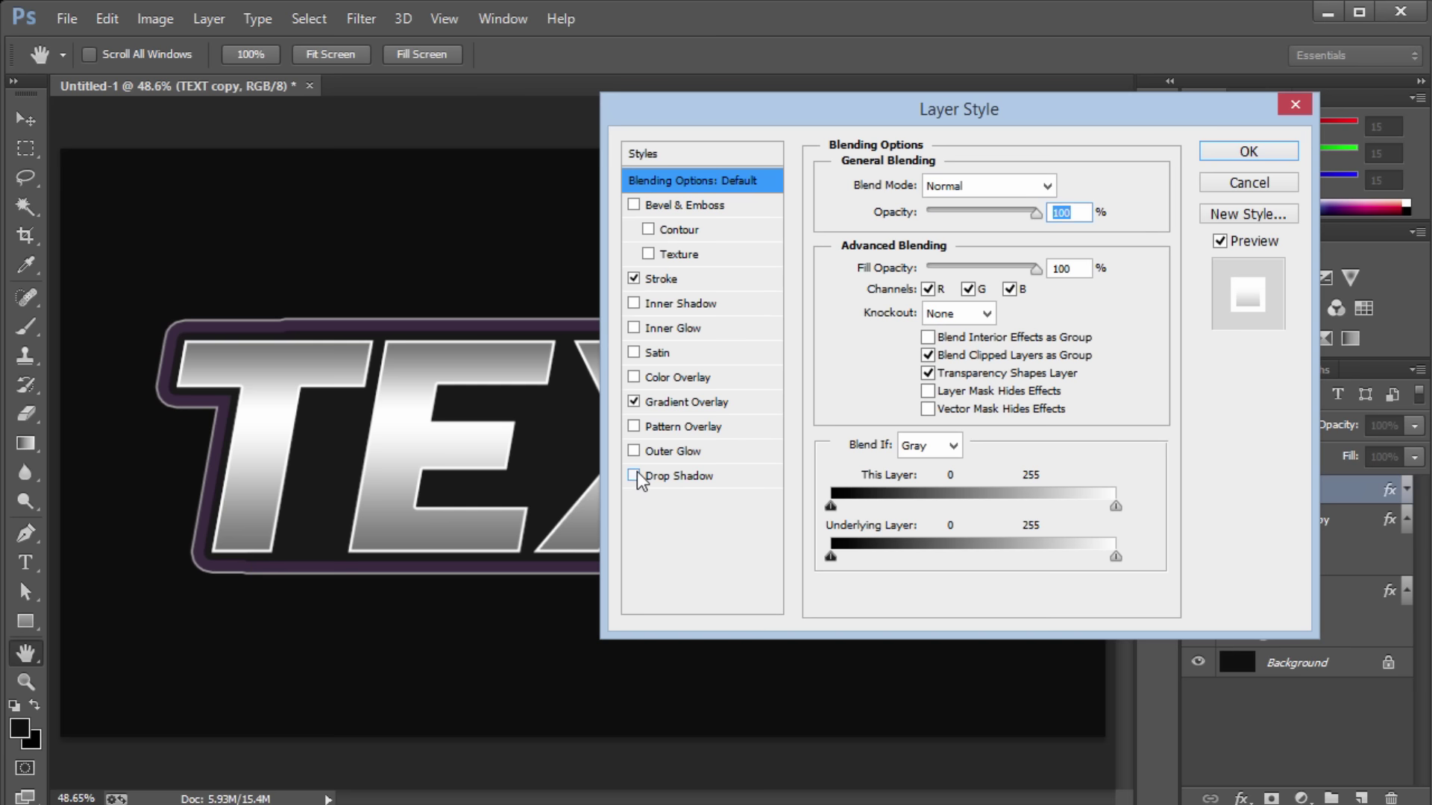
{"action": "left_click", "coordinate": [686, 477]}
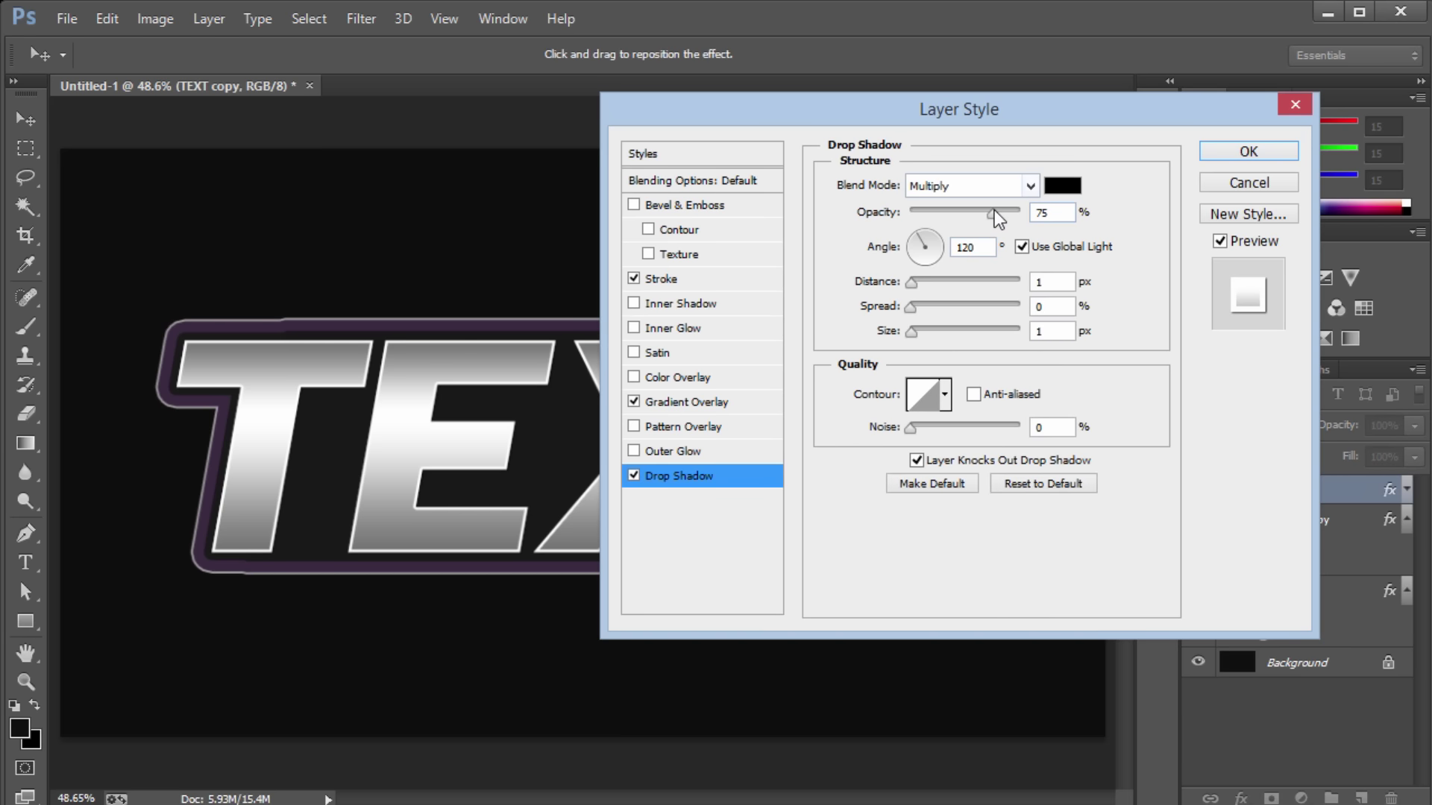
{"action": "left_click_drag", "start_coordinate": [995, 211], "coordinate": [1105, 200]}
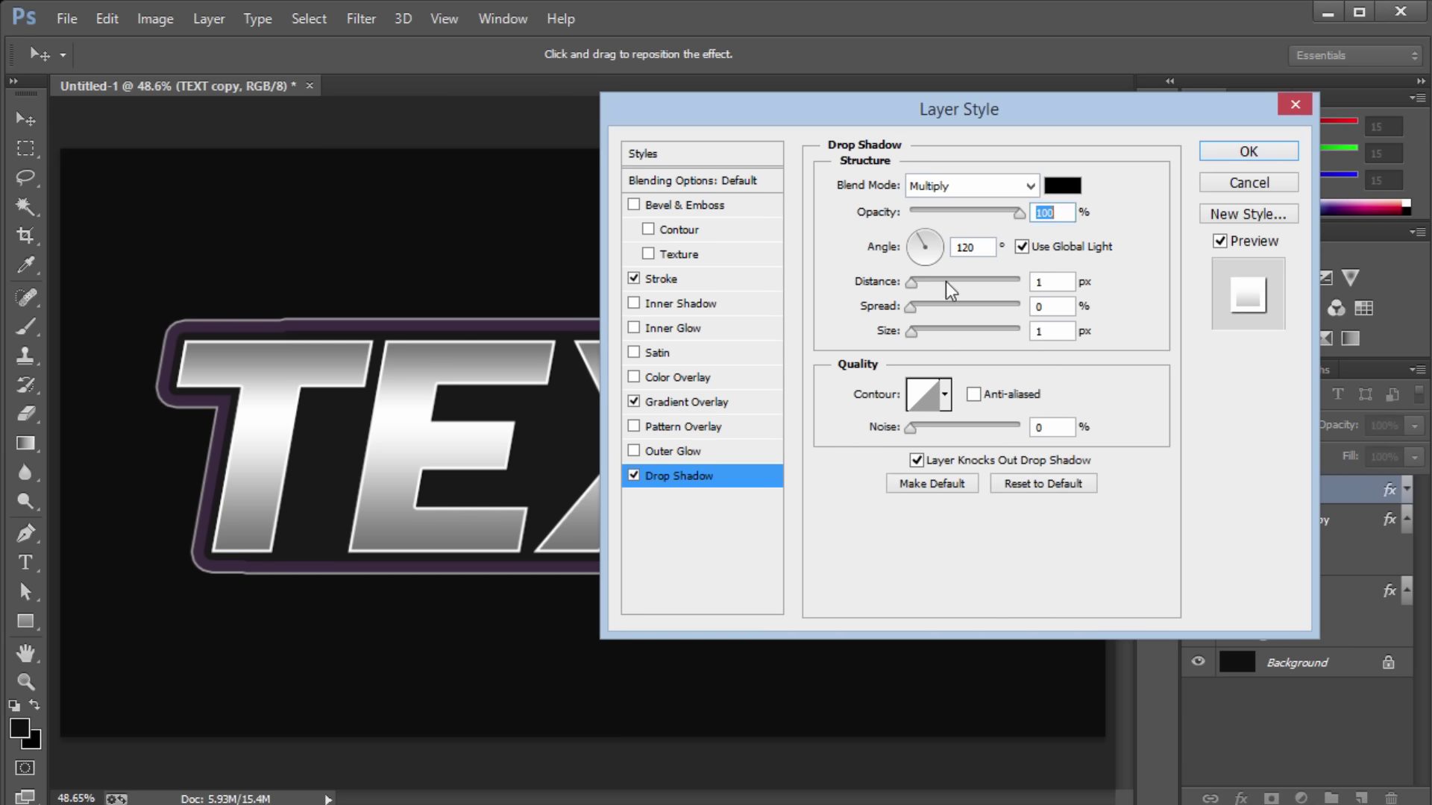
{"action": "left_click_drag", "start_coordinate": [911, 283], "coordinate": [1012, 293]}
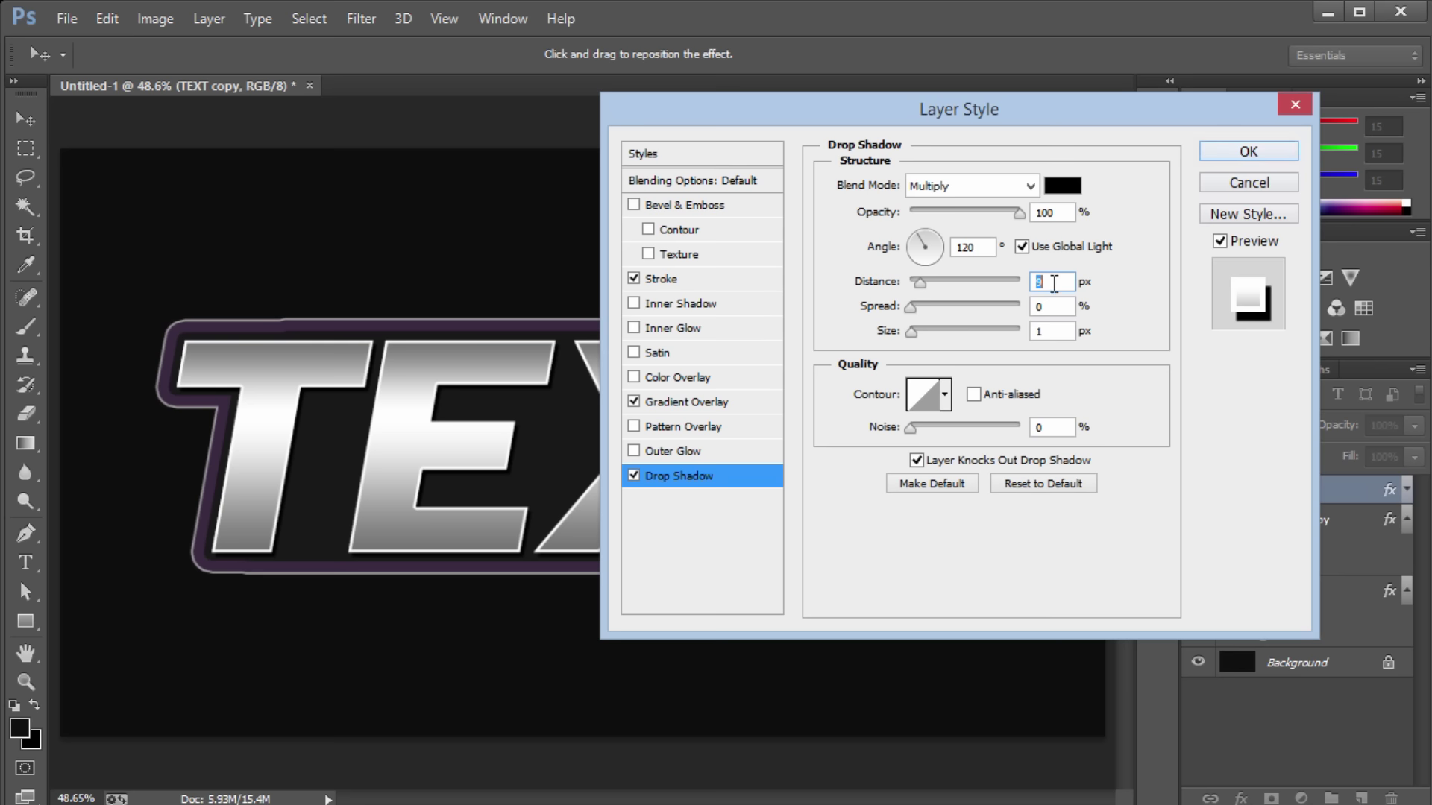
{"action": "key", "text": "Return"}
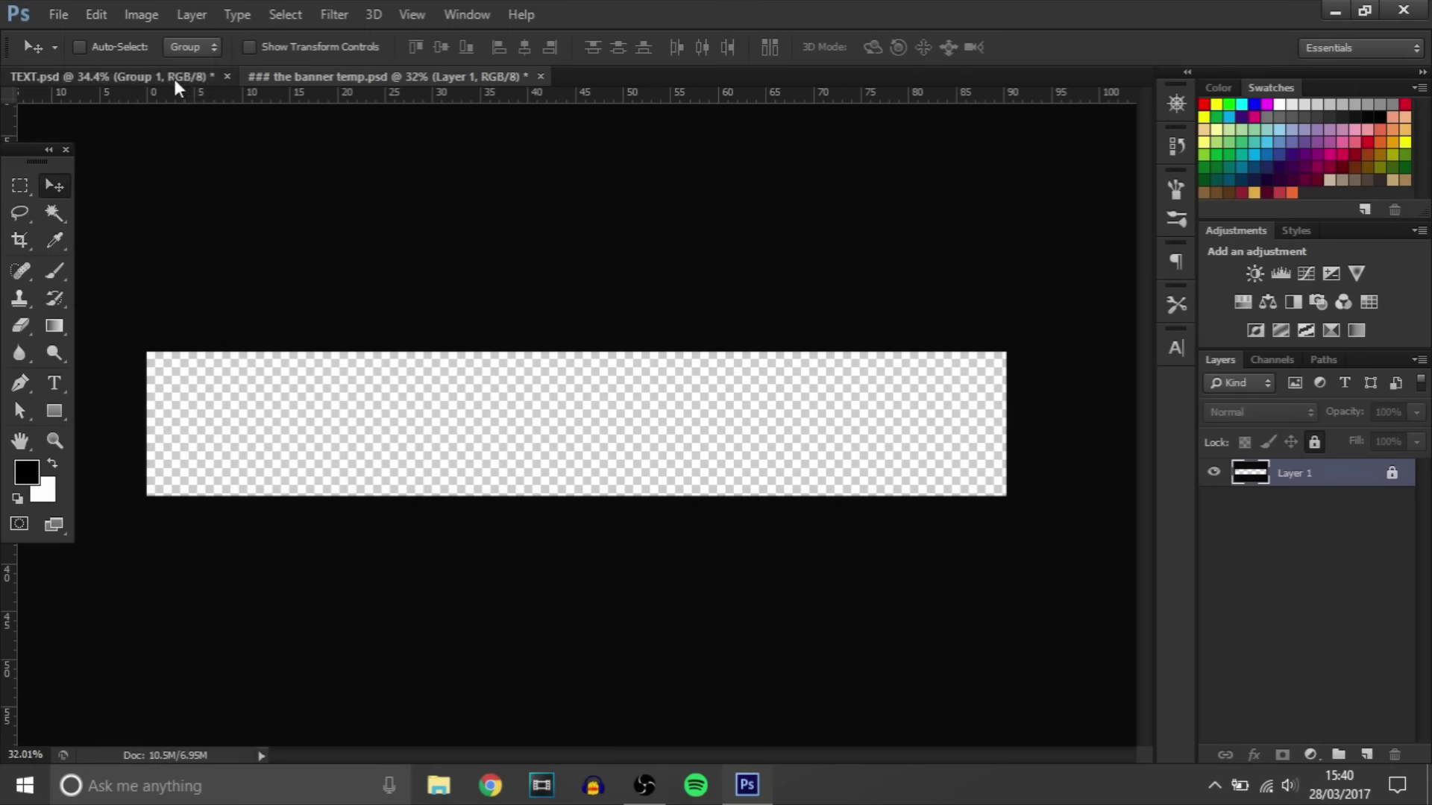
Step: Switch to the TEXT.psd document containing the finished grouped text design
{"action": "left_click", "coordinate": [177, 78]}
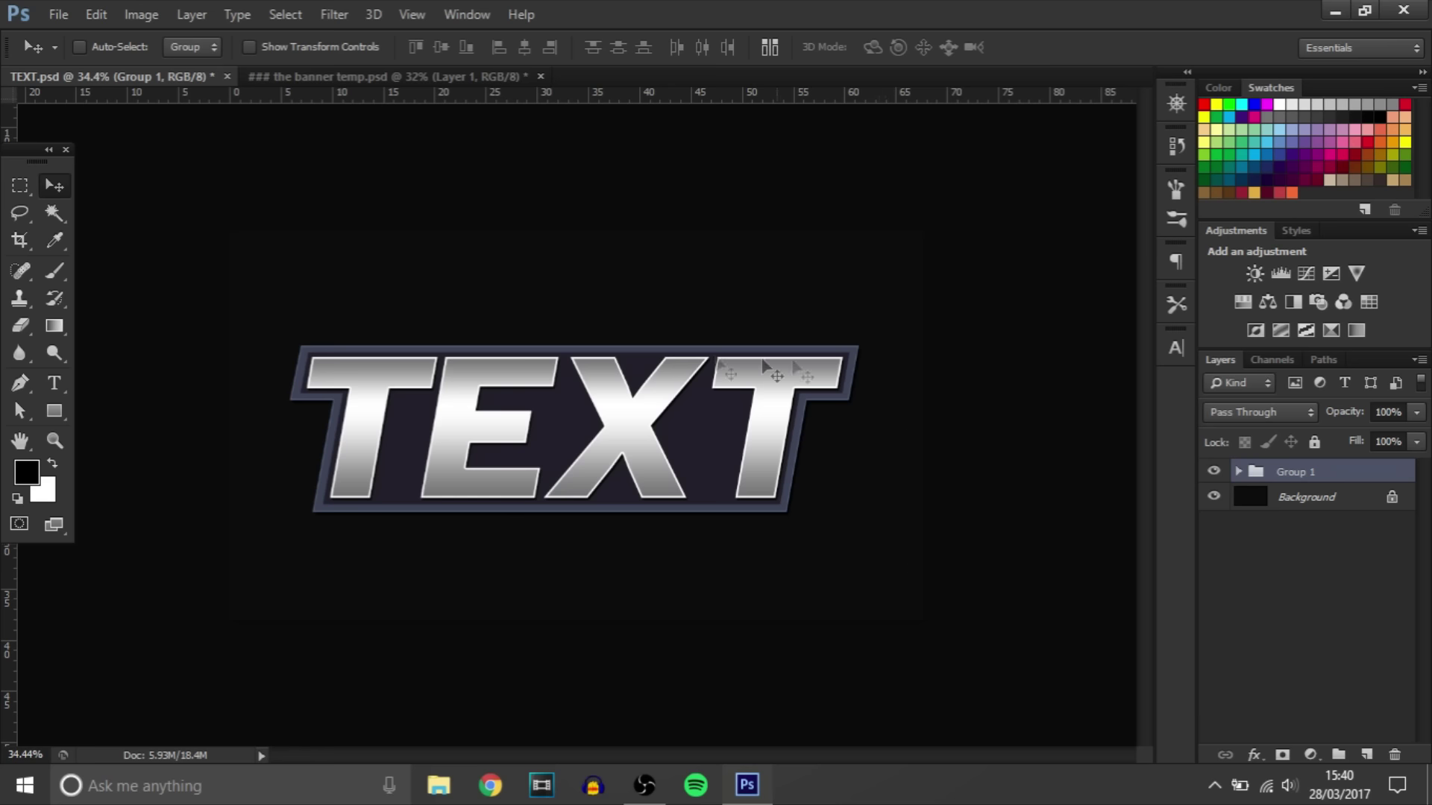
Step: Place a copy of the TEXT group centred in the banner template document at about 34% scale and hide the guides
{"action": "left_click_drag", "start_coordinate": [727, 462], "coordinate": [689, 409]}
{"action": "key", "text": "ctrl+t"}
{"action": "left_click", "coordinate": [633, 346]}
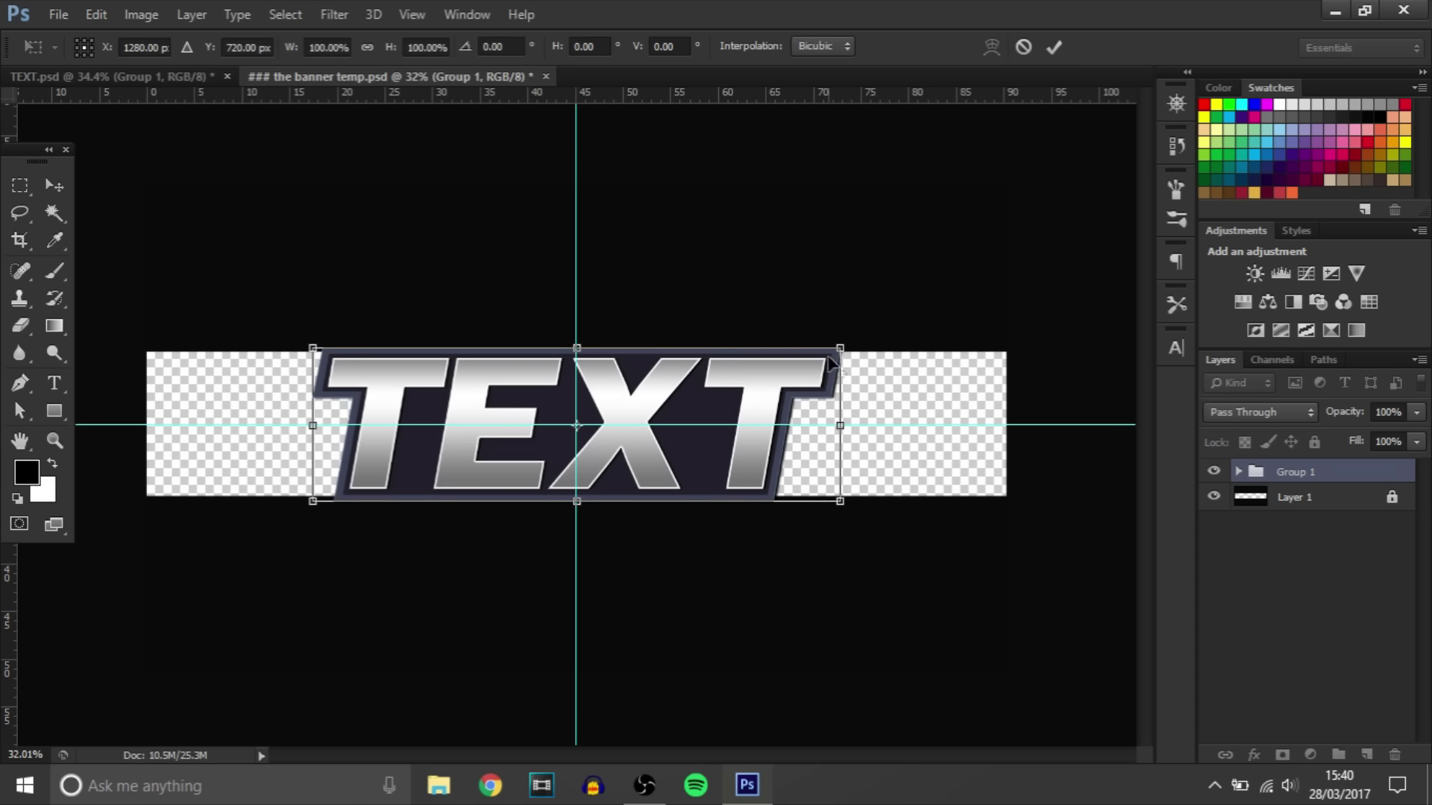
{"action": "left_click_drag", "start_coordinate": [840, 348], "coordinate": [669, 425]}
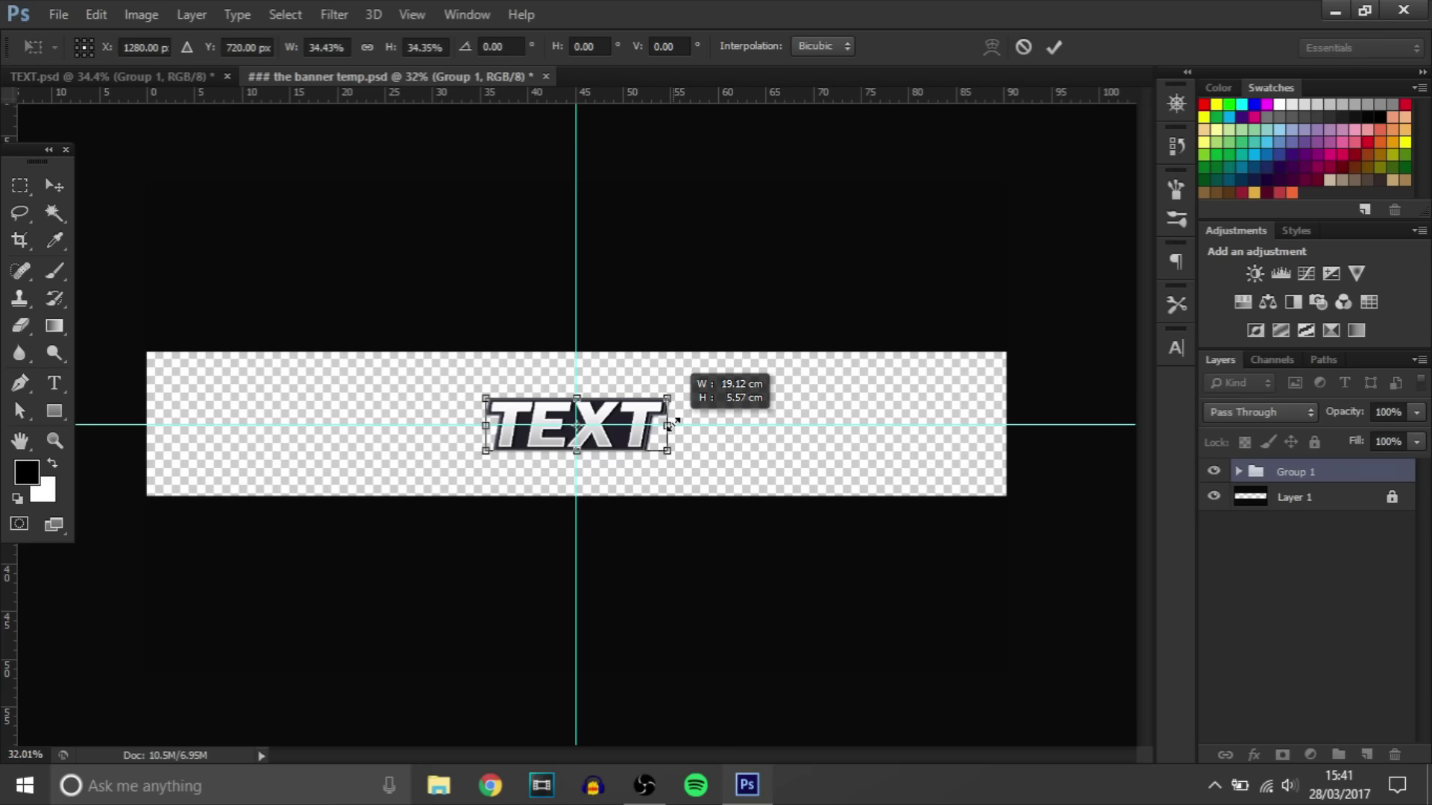
{"action": "key", "text": "Return"}
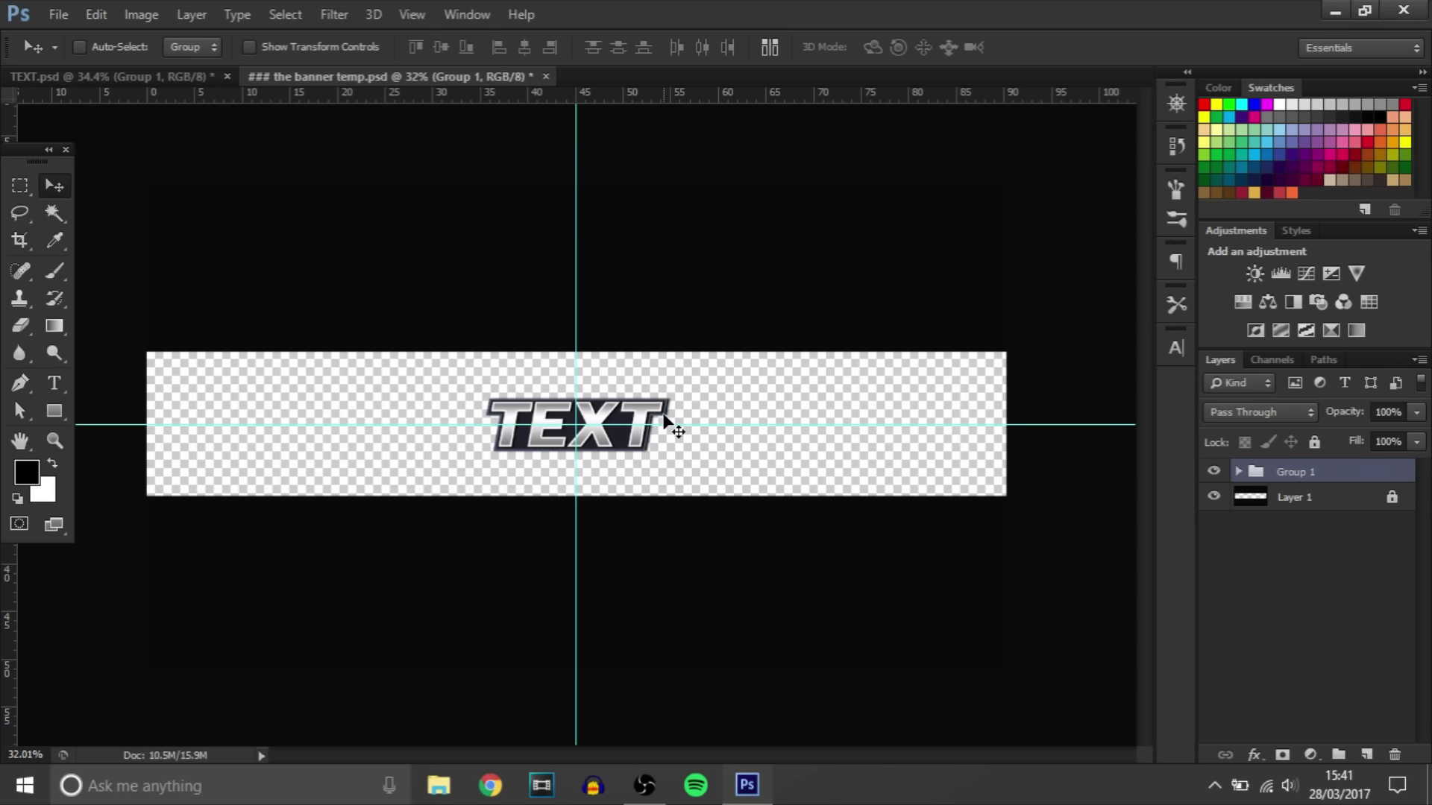
{"action": "key", "text": "ctrl+semicolon"}
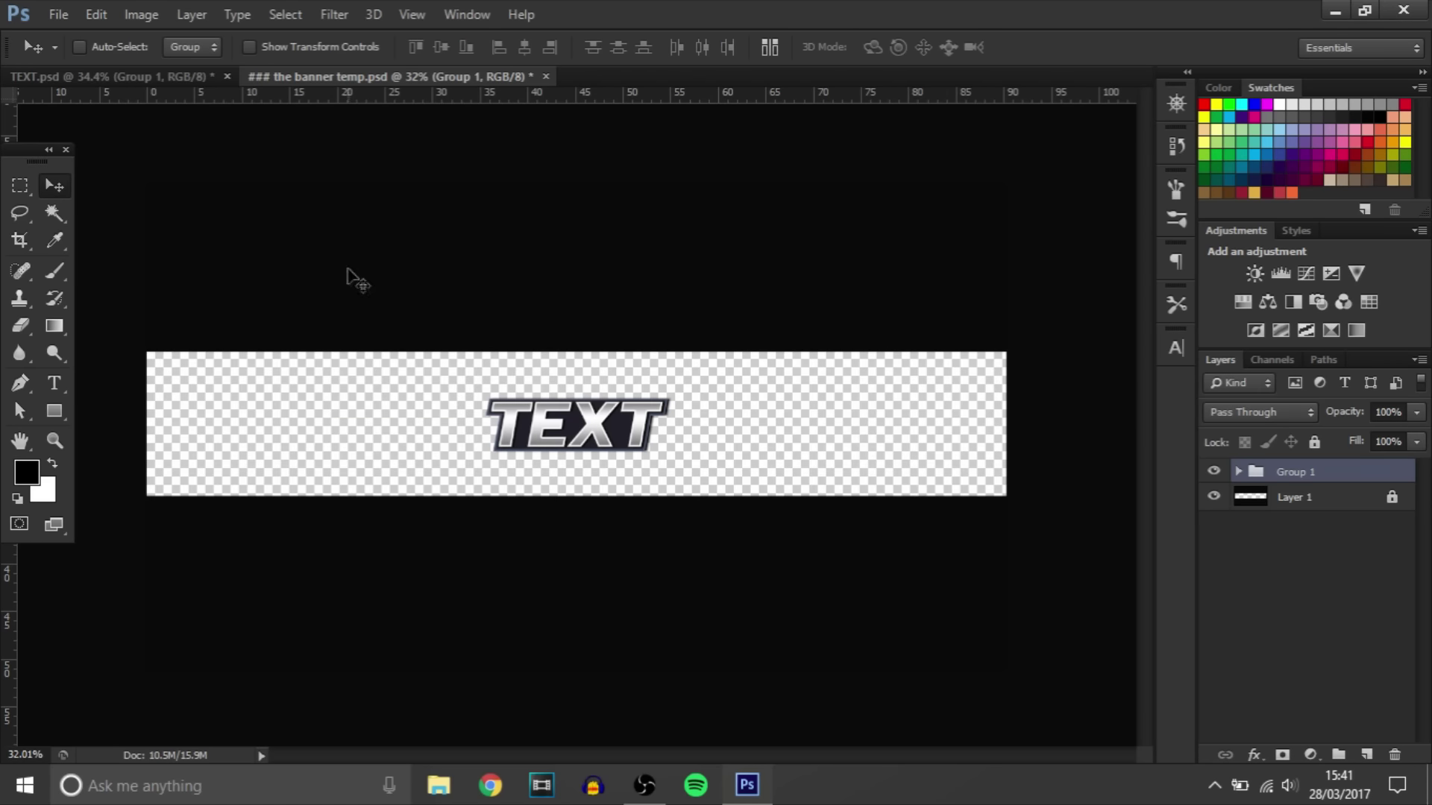
{"action": "key", "text": "alt"}
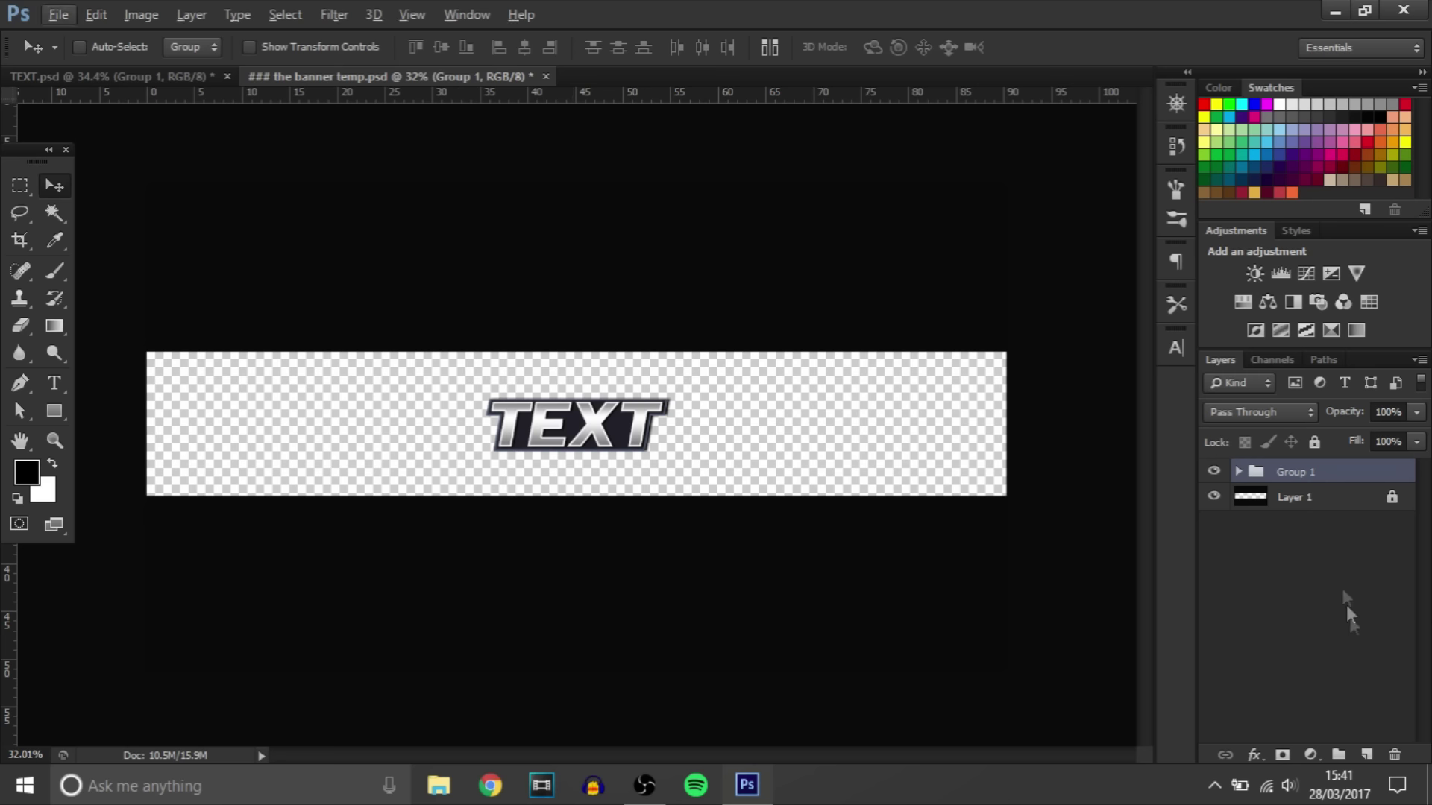
Step: Move the TEXT design's group beneath Layer 1 and rename the group as text
{"action": "left_click", "coordinate": [1294, 498]}
{"action": "left_click_drag", "start_coordinate": [1335, 471], "coordinate": [1296, 502]}
{"action": "double_click", "coordinate": [1290, 500]}
{"action": "type", "text": "text"}
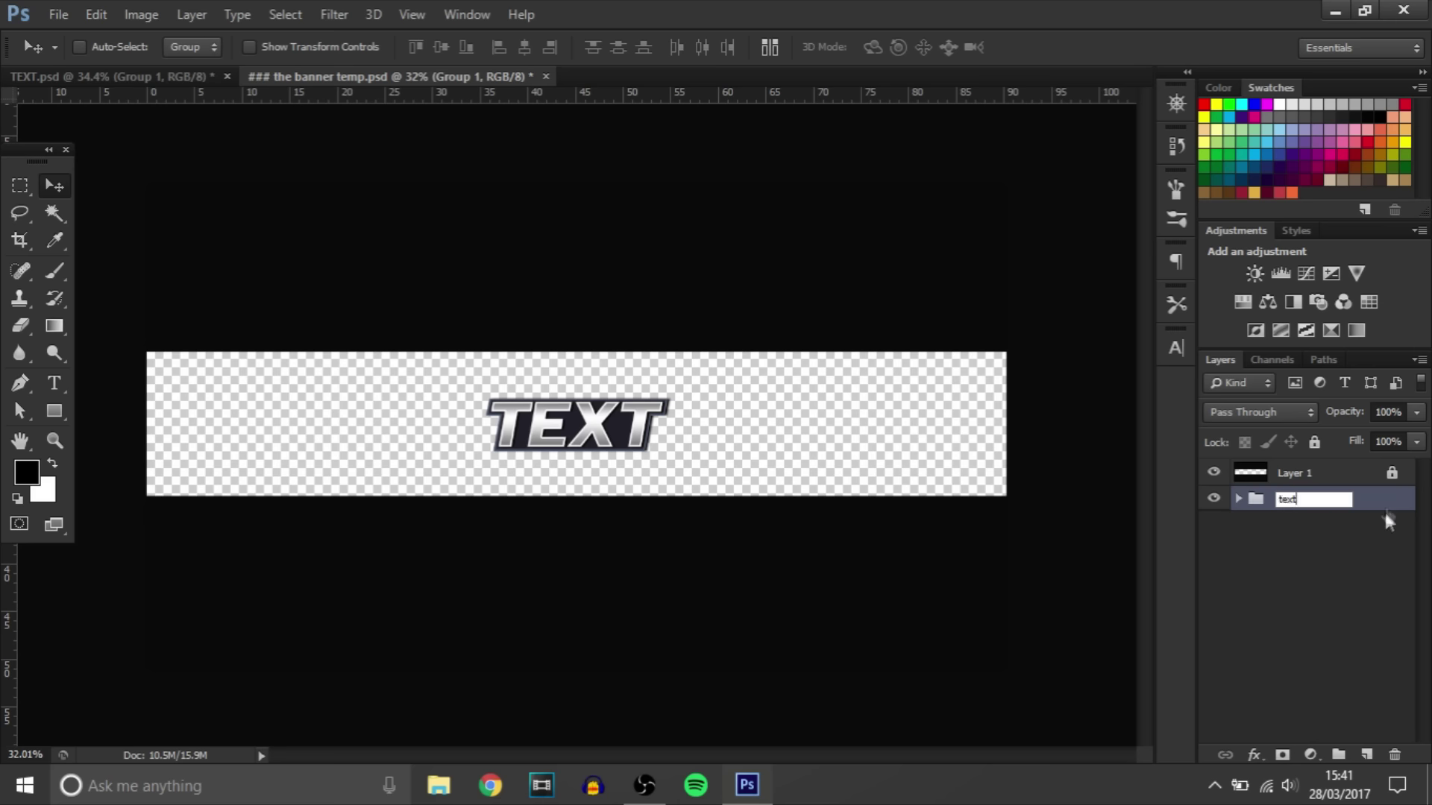
{"action": "key", "text": "Return"}
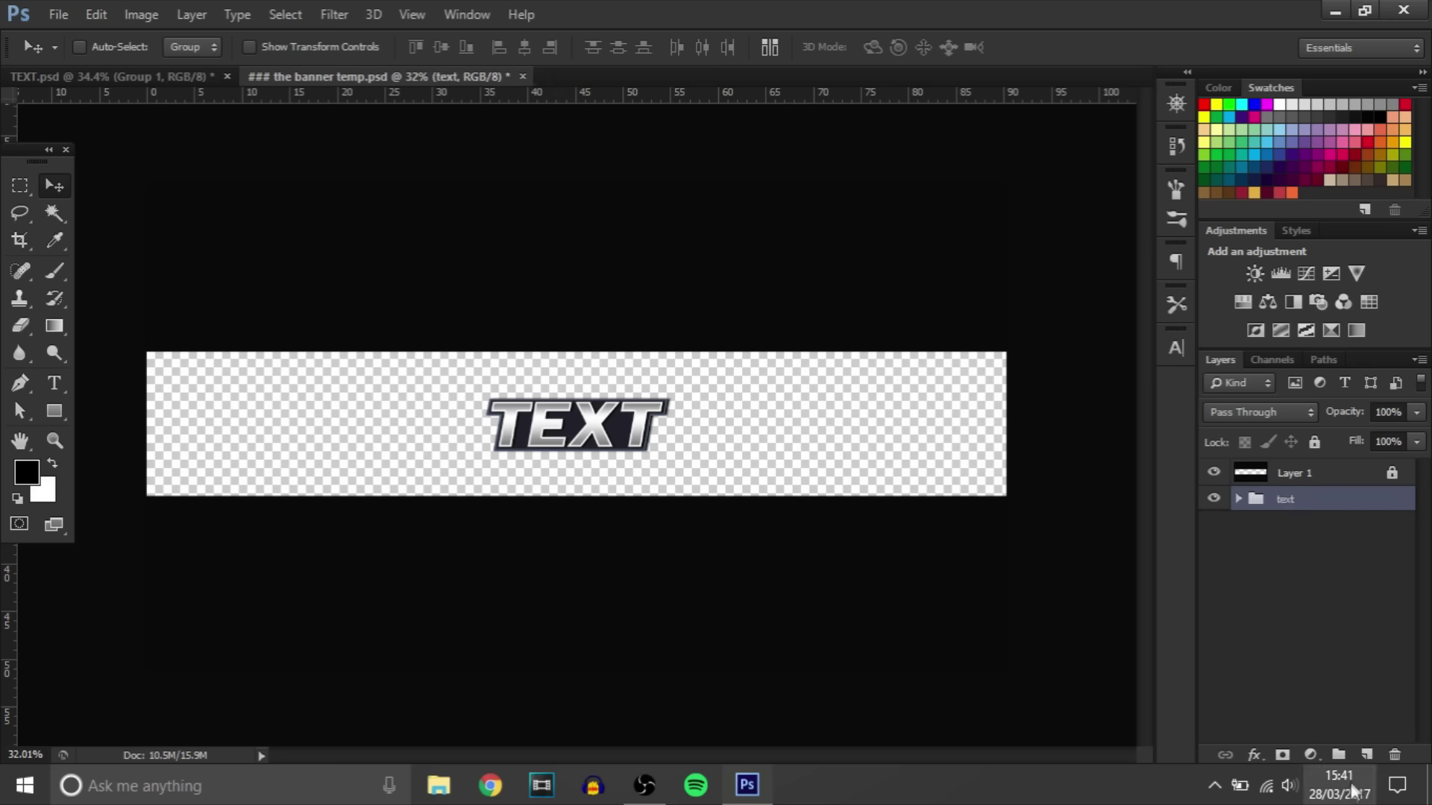
Step: Add a new layer beneath the text group and fill it with a light grey
{"action": "left_click", "coordinate": [1366, 755]}
{"action": "left_click_drag", "start_coordinate": [1348, 503], "coordinate": [1326, 538]}
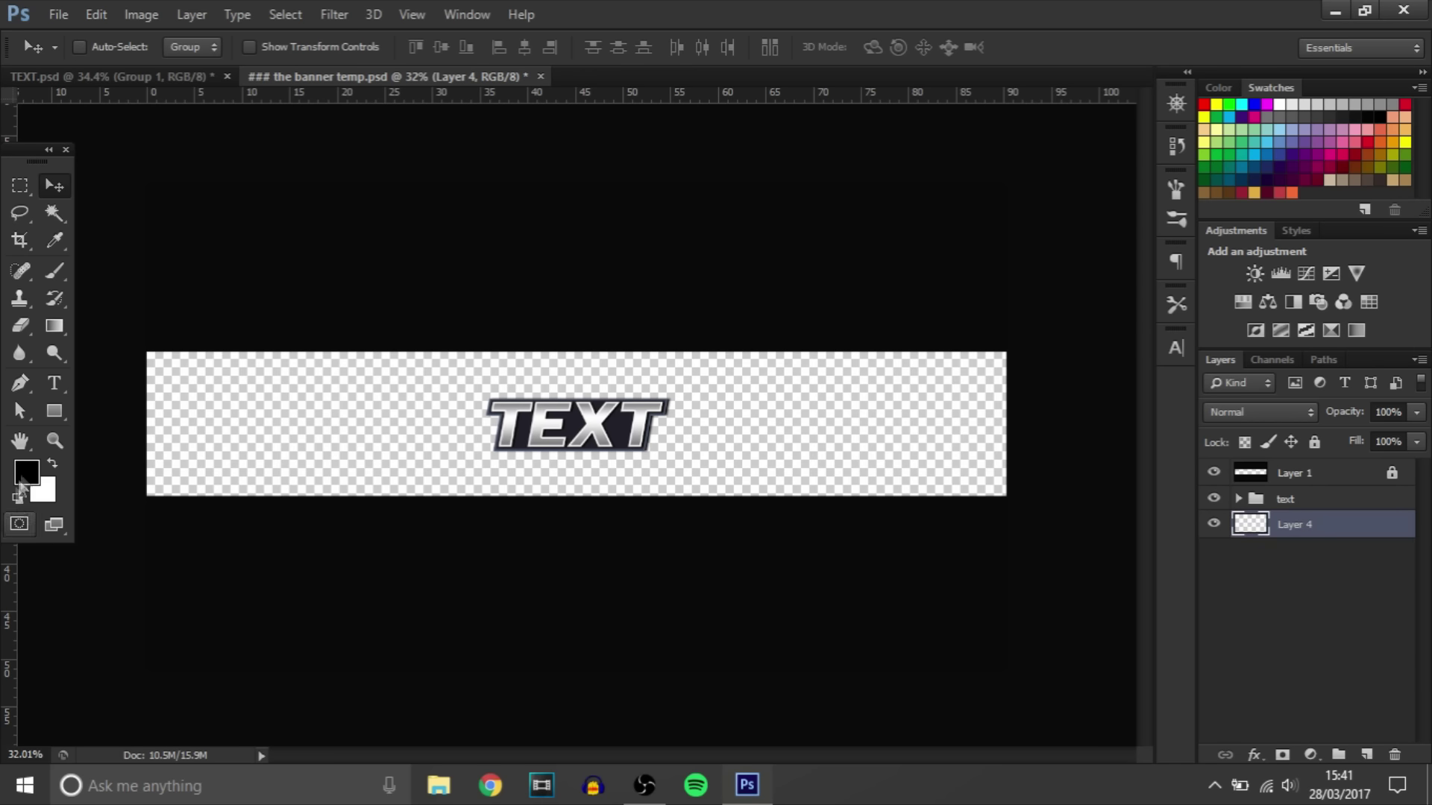
{"action": "left_click", "coordinate": [25, 474]}
{"action": "left_click_drag", "start_coordinate": [907, 409], "coordinate": [780, 396]}
{"action": "key", "text": "Return"}
{"action": "key", "text": "v"}
{"action": "key", "text": "alt+BackSpace"}
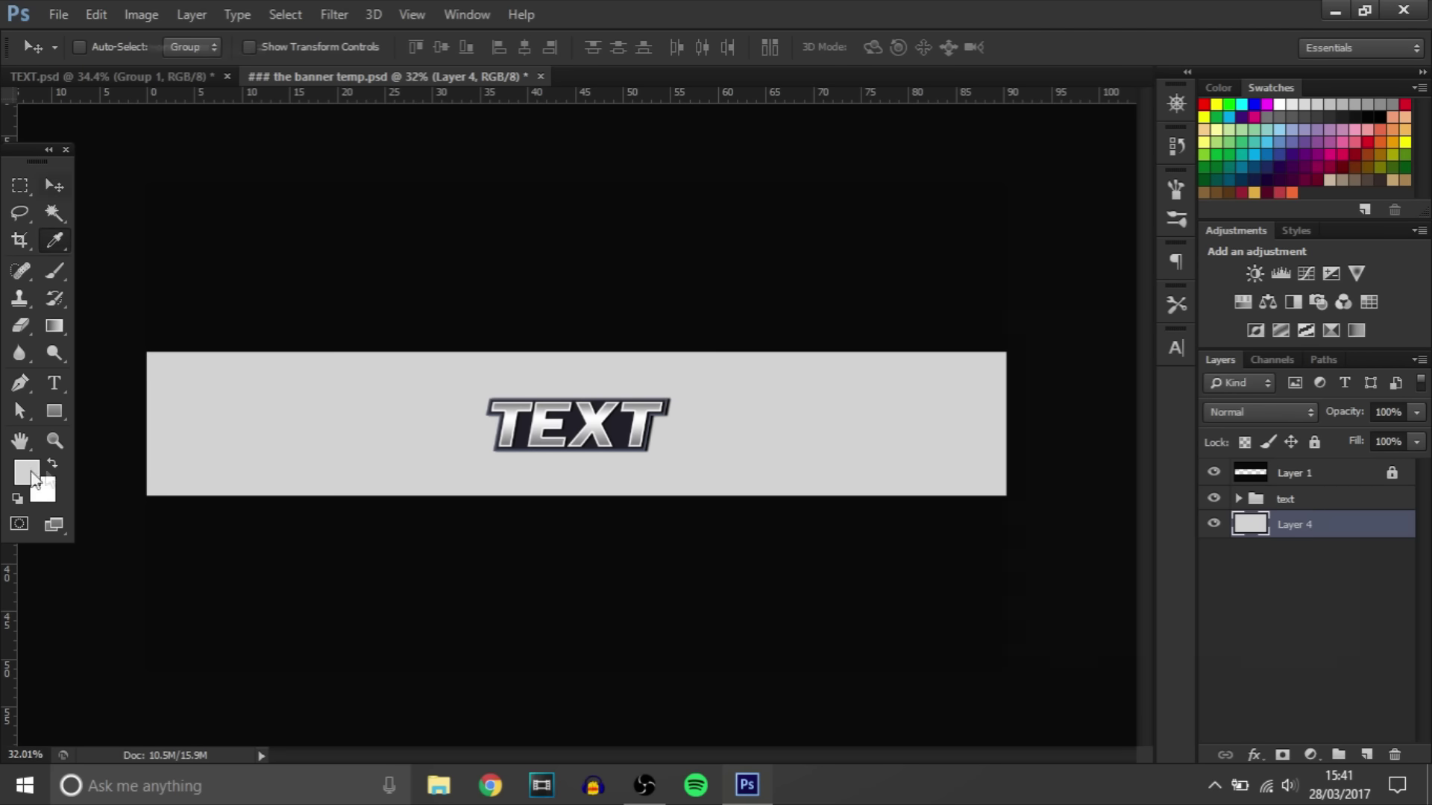
Step: Refill the background layer with the lighter grey #ebebeb
{"action": "left_click", "coordinate": [33, 479]}
{"action": "left_click_drag", "start_coordinate": [870, 387], "coordinate": [812, 383]}
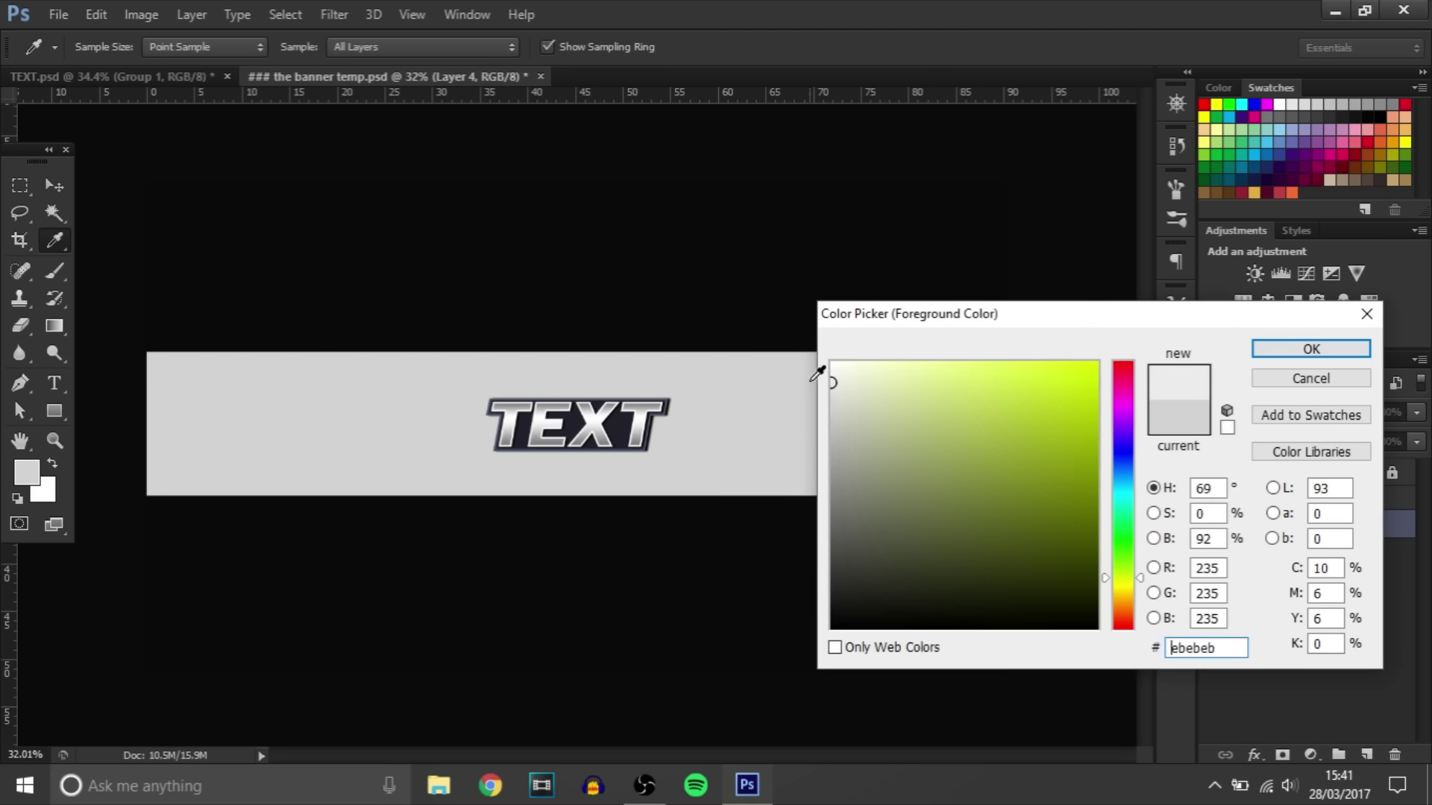
{"action": "key", "text": "Return"}
{"action": "key", "text": "v"}
{"action": "key", "text": "alt+BackSpace"}
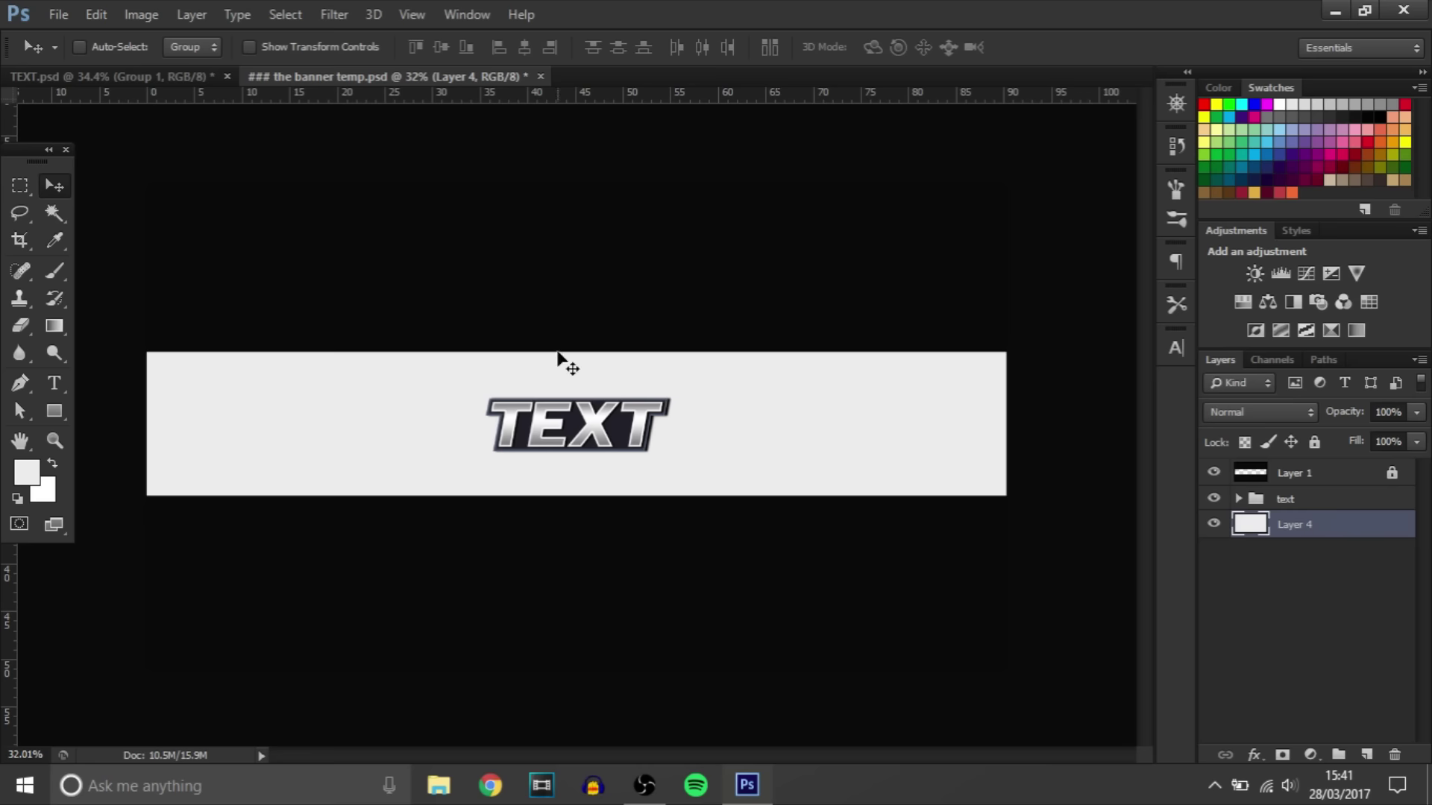
Step: Show the guides and add a new layer above the light grey background layer
{"action": "scroll", "coordinate": [567, 365], "scroll_direction": "up", "scroll_amount": 1}
{"action": "scroll", "coordinate": [473, 383], "scroll_direction": "down", "scroll_amount": 2}
{"action": "key", "text": "ctrl+semicolon"}
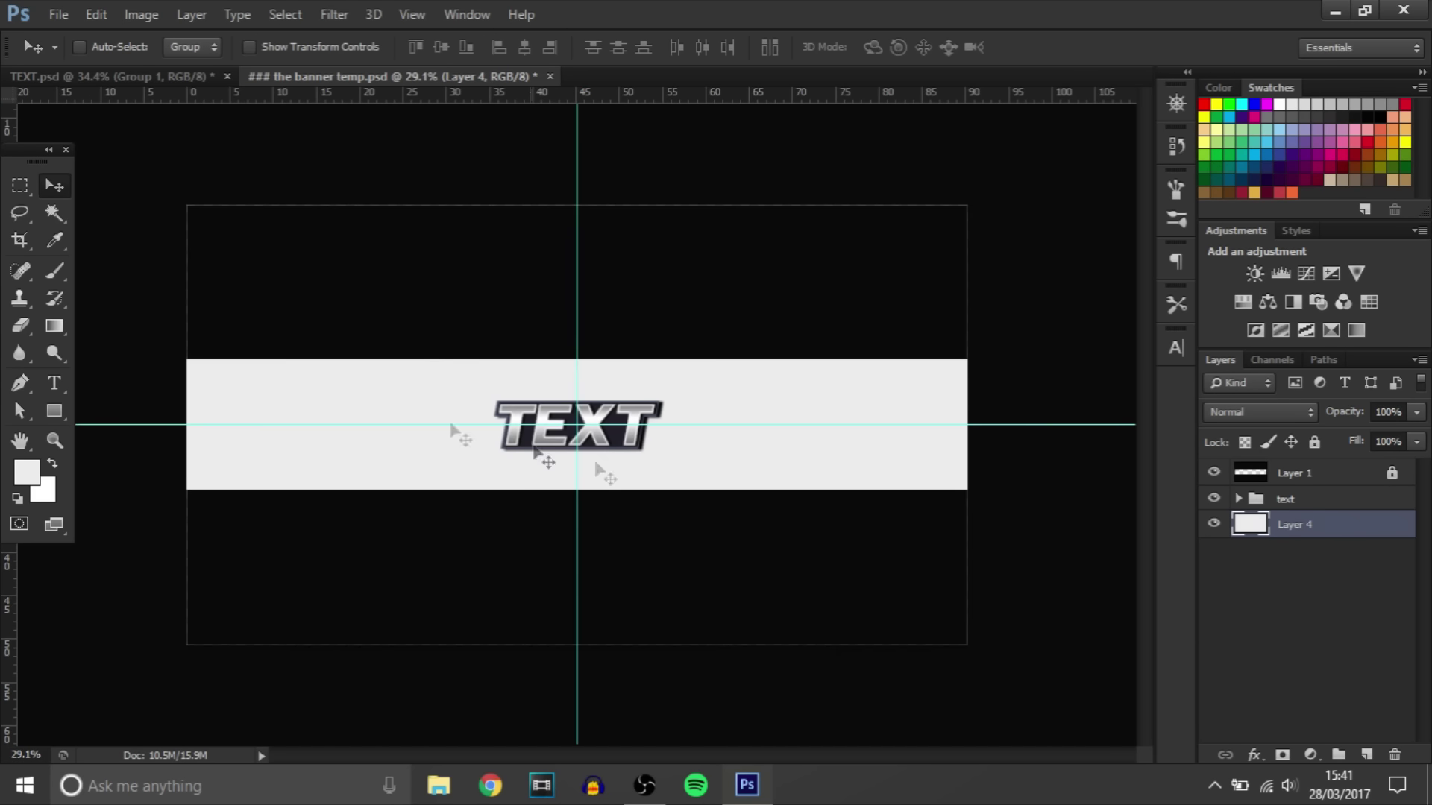
{"action": "scroll", "coordinate": [224, 471], "scroll_direction": "up", "scroll_amount": 1}
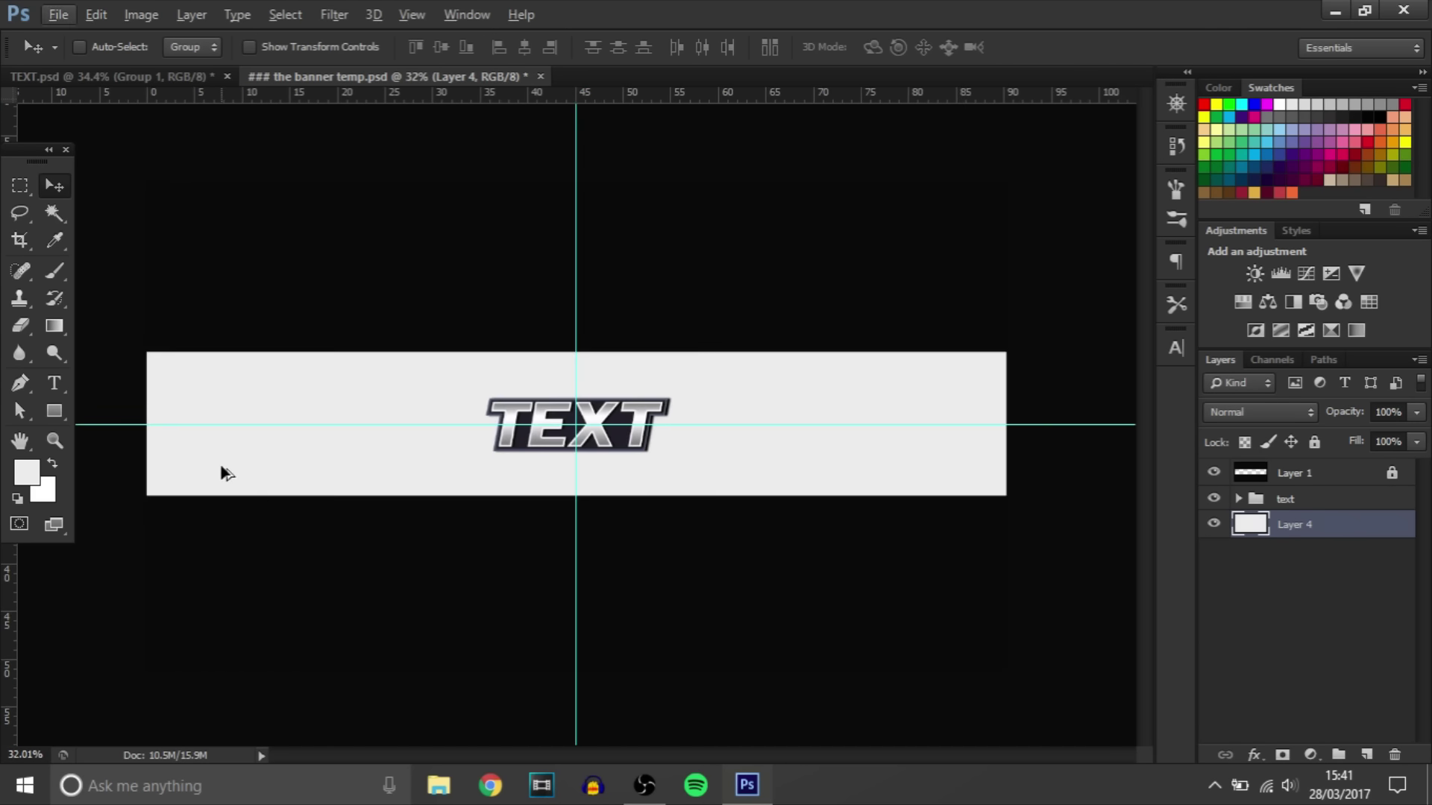
{"action": "left_click", "coordinate": [1365, 751]}
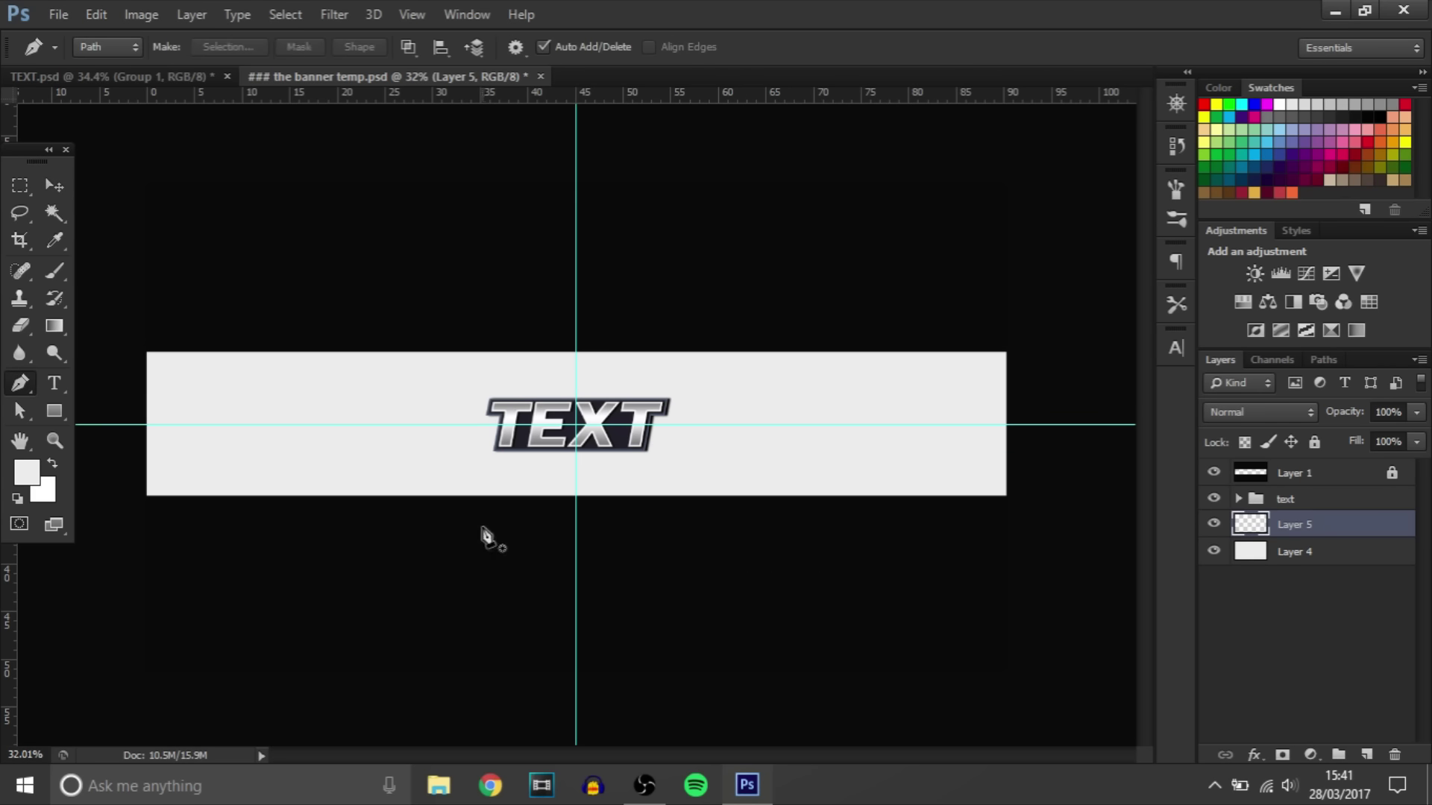
{"action": "left_click", "coordinate": [211, 532]}
{"action": "left_click_drag", "start_coordinate": [513, 322], "coordinate": [661, 268]}
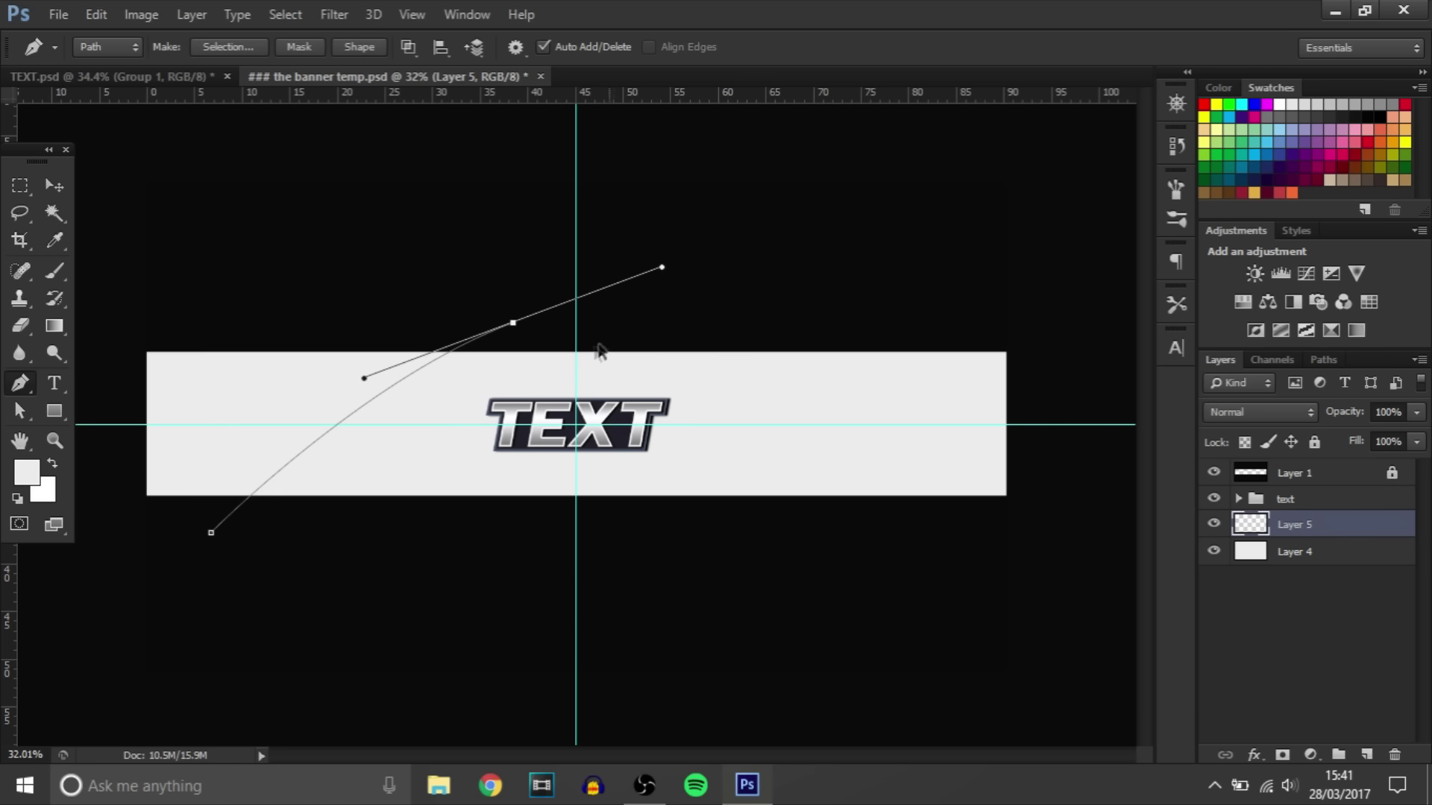
{"action": "key", "text": "ctrl+z"}
{"action": "key", "text": "ctrl+alt+z"}
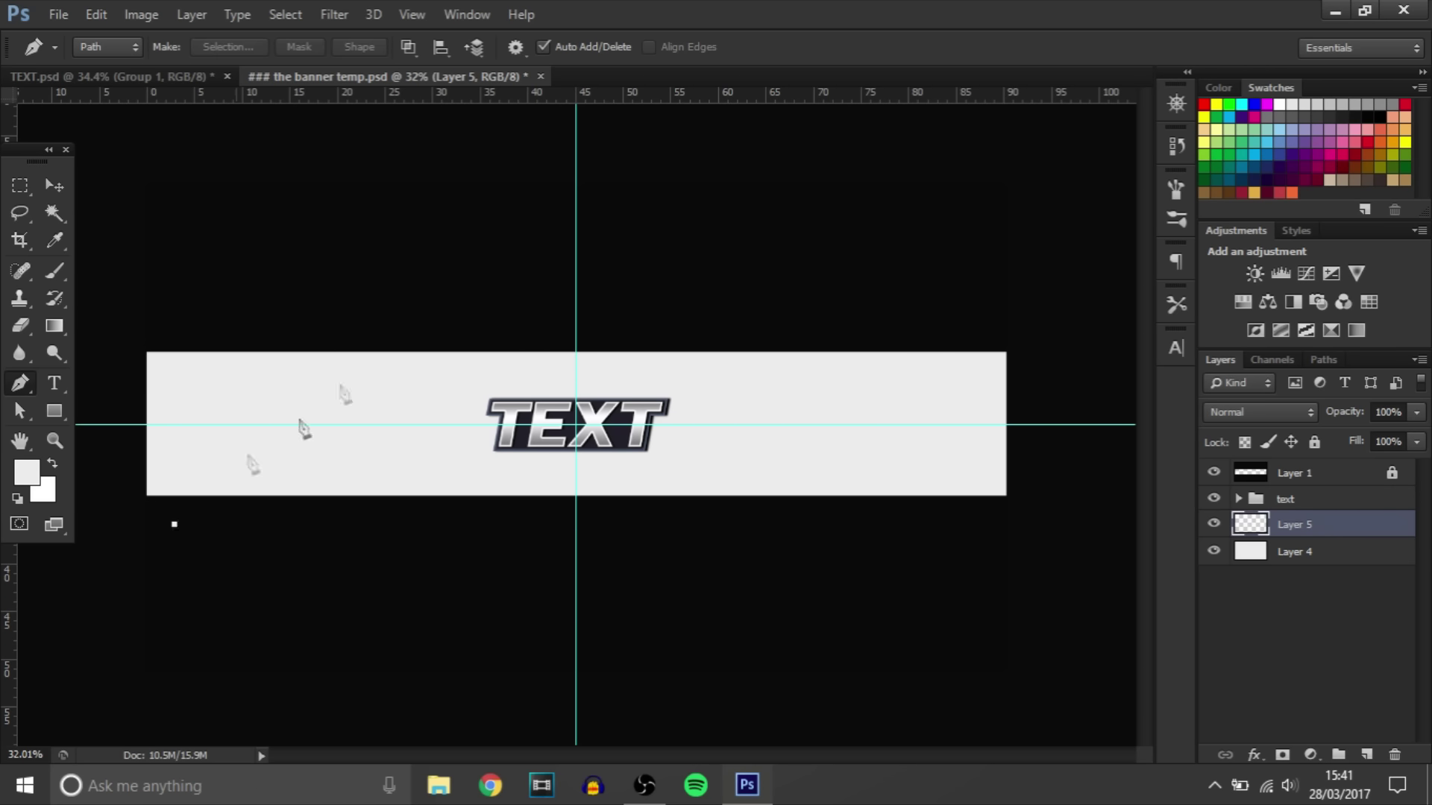
{"action": "key", "text": "ctrl+shift+z"}
{"action": "left_click_drag", "start_coordinate": [550, 322], "coordinate": [761, 308]}
{"action": "key", "text": "ctrl+z"}
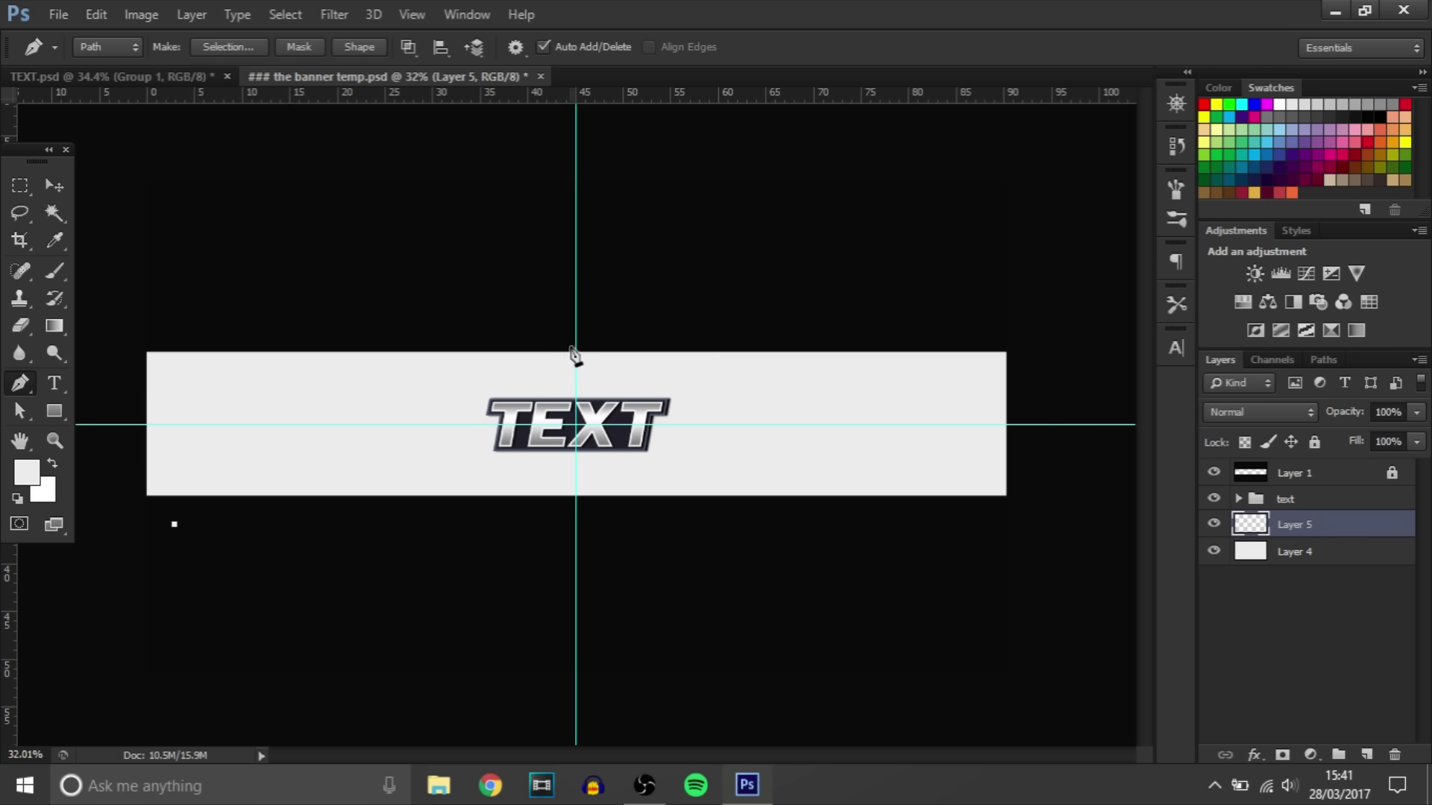
Step: Draw a closed Pen path arching from below the banner's lower-left corner to its top centre, and make it a selection with 0 px feather
{"action": "left_click_drag", "start_coordinate": [577, 347], "coordinate": [835, 335]}
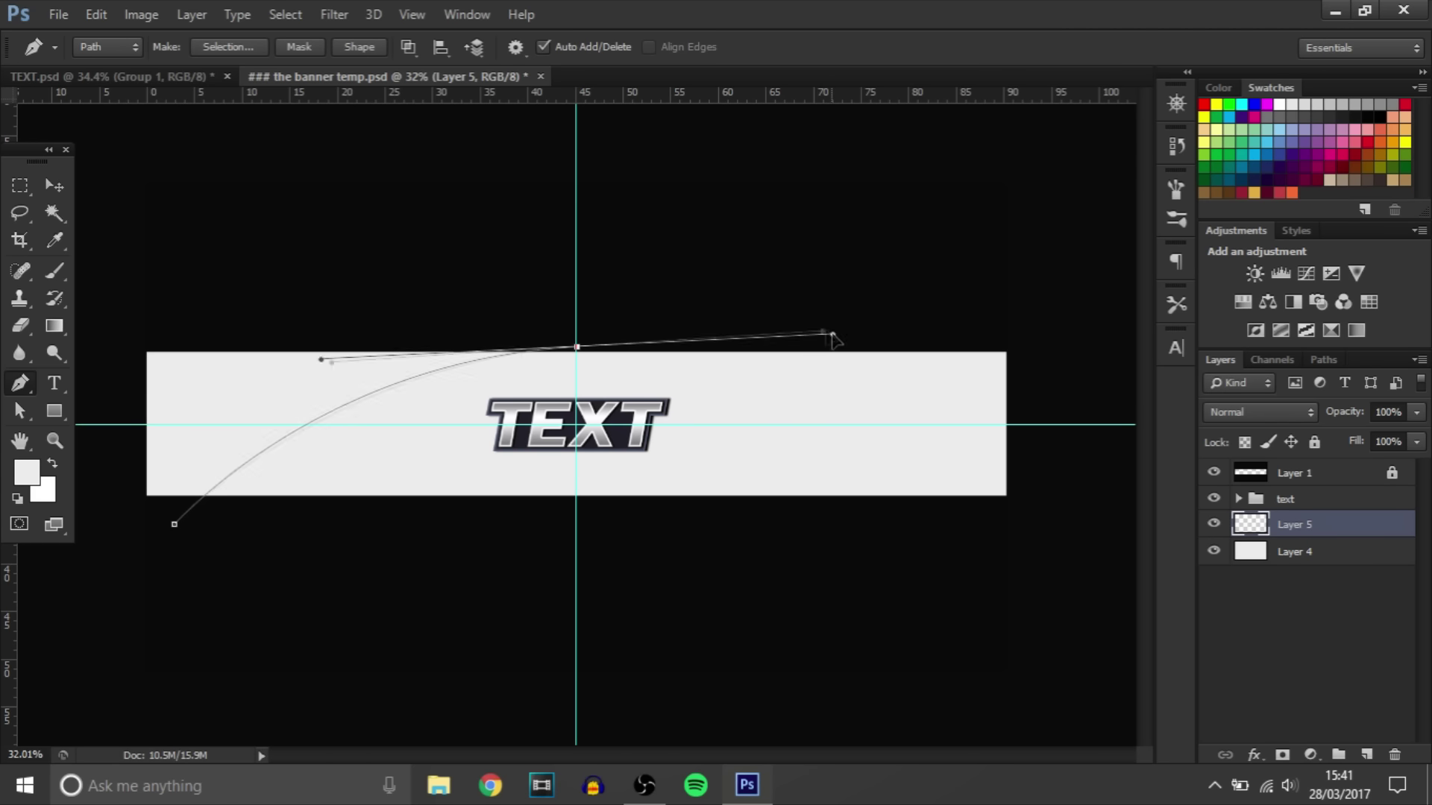
{"action": "left_click", "coordinate": [457, 256]}
{"action": "left_click", "coordinate": [118, 296]}
{"action": "left_click", "coordinate": [105, 473]}
{"action": "left_click", "coordinate": [97, 540]}
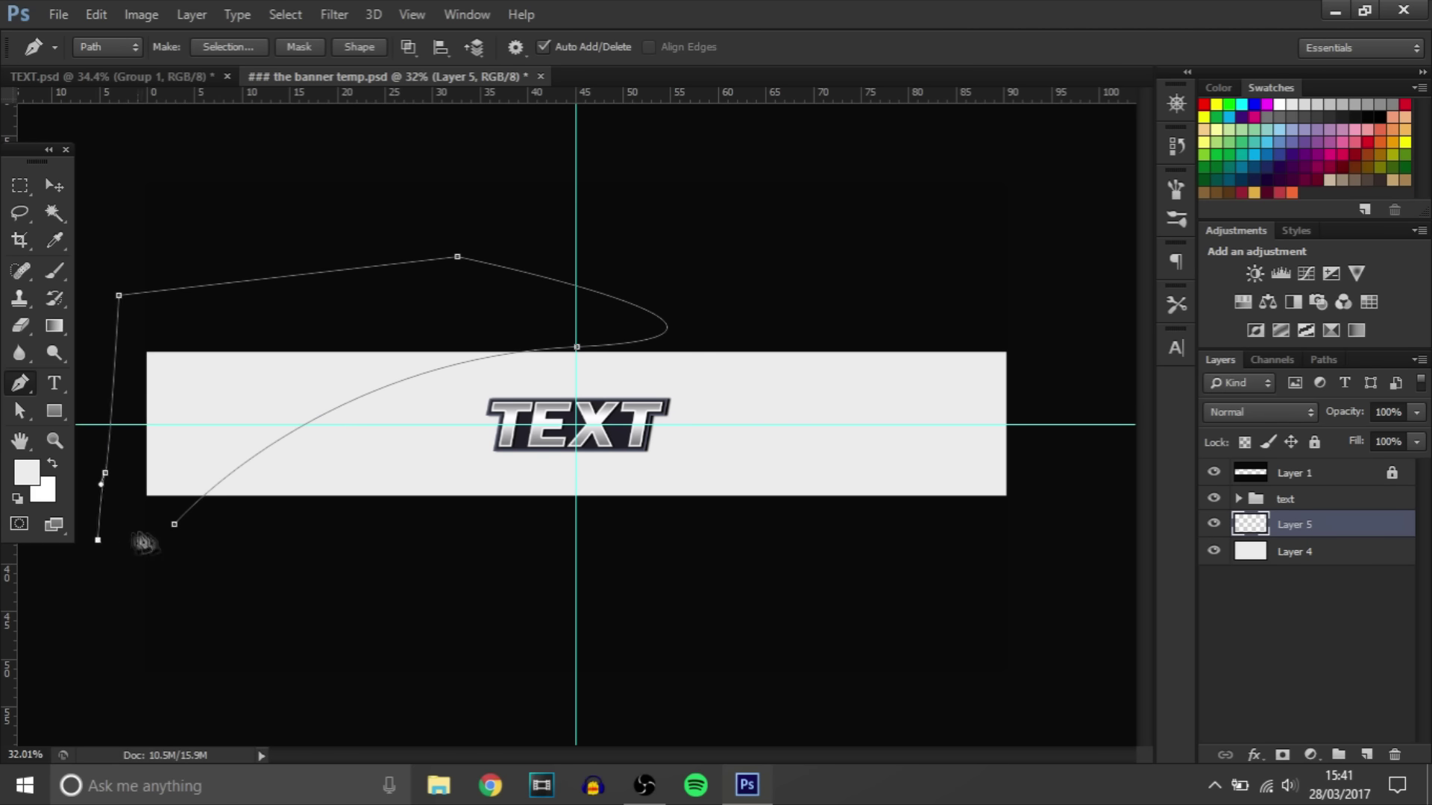
{"action": "left_click", "coordinate": [174, 525]}
{"action": "right_click", "coordinate": [236, 406]}
{"action": "left_click", "coordinate": [321, 384]}
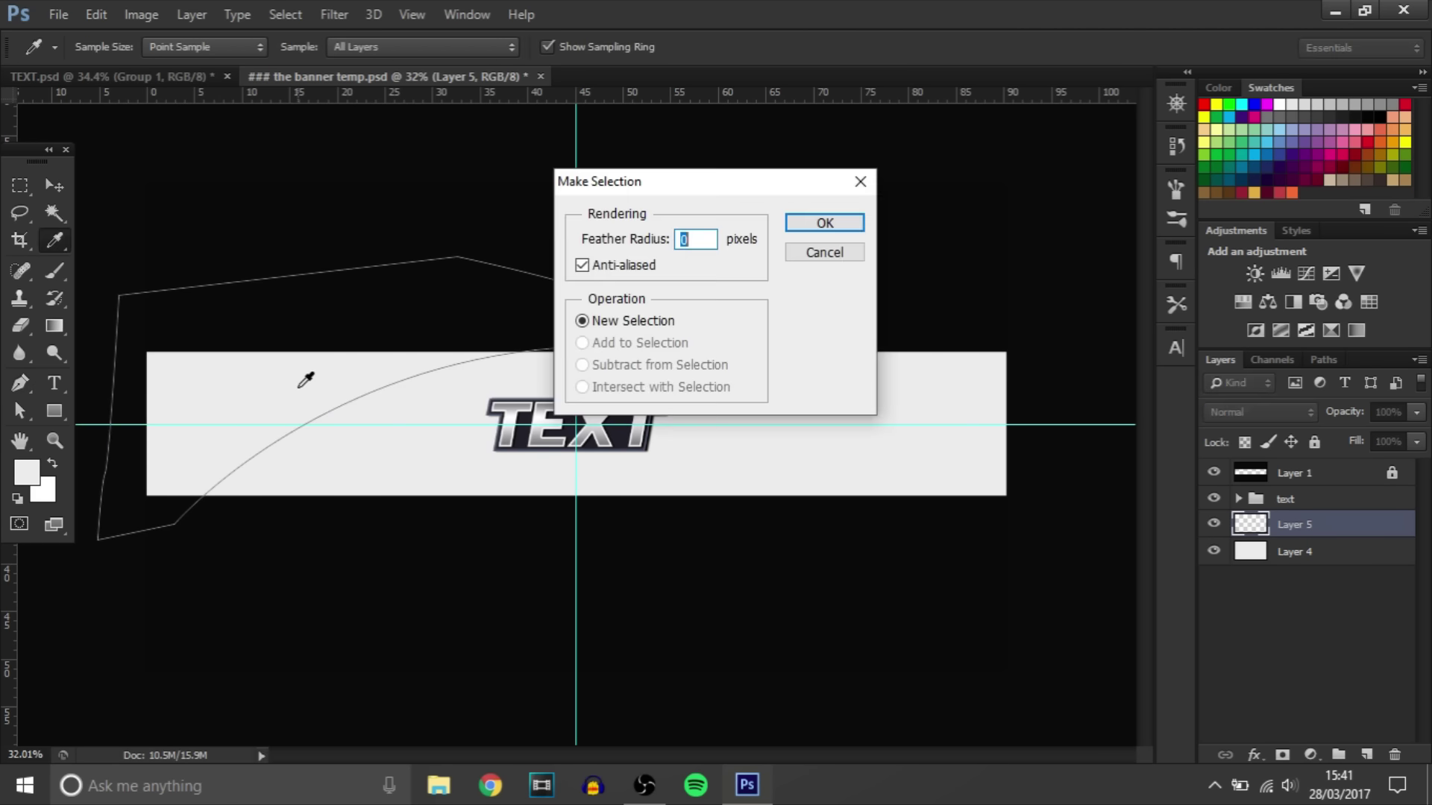
{"action": "key", "text": "Return"}
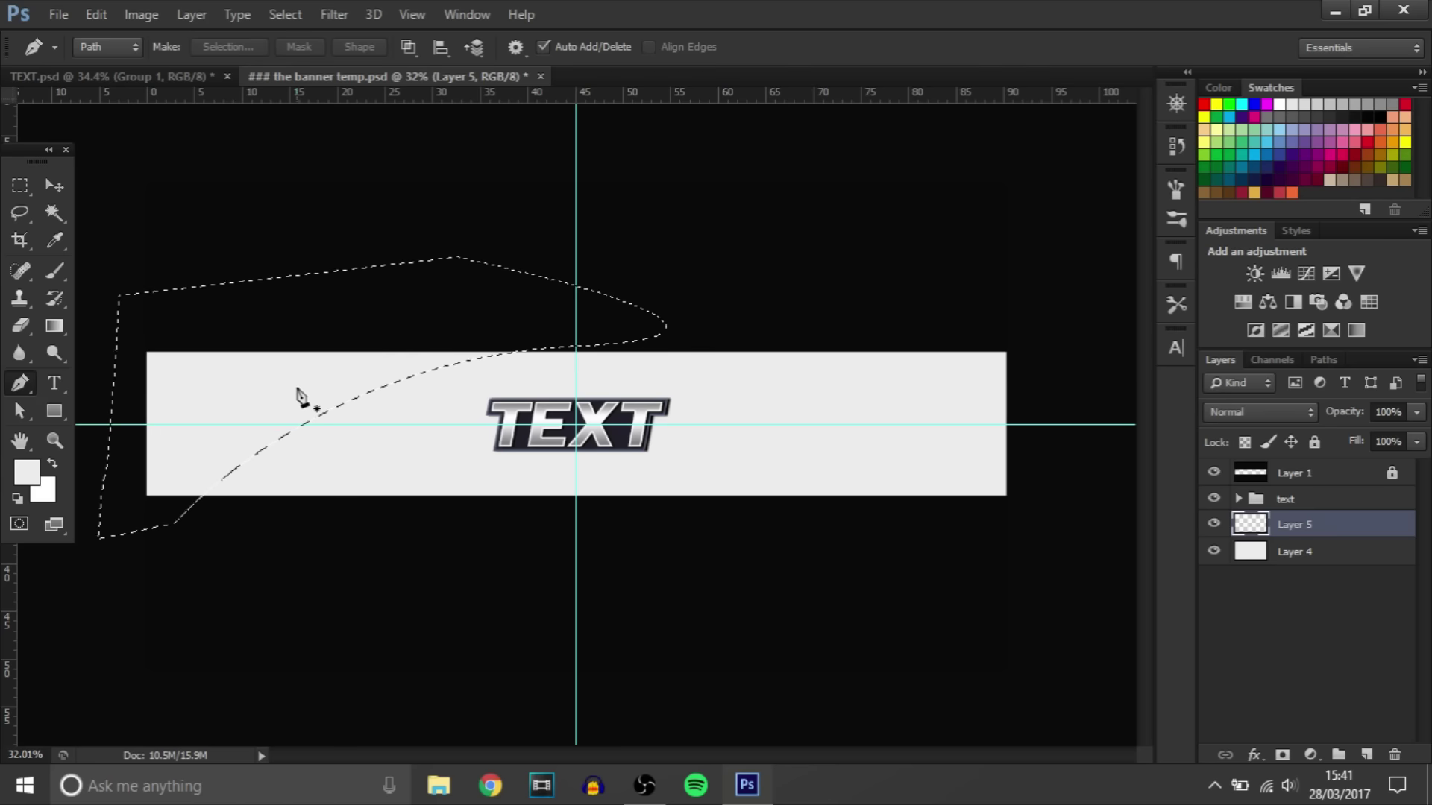
Step: Fill the curved selection with grey #c9c9c9 on the new layer and deselect
{"action": "left_click", "coordinate": [26, 472]}
{"action": "left_click", "coordinate": [901, 384]}
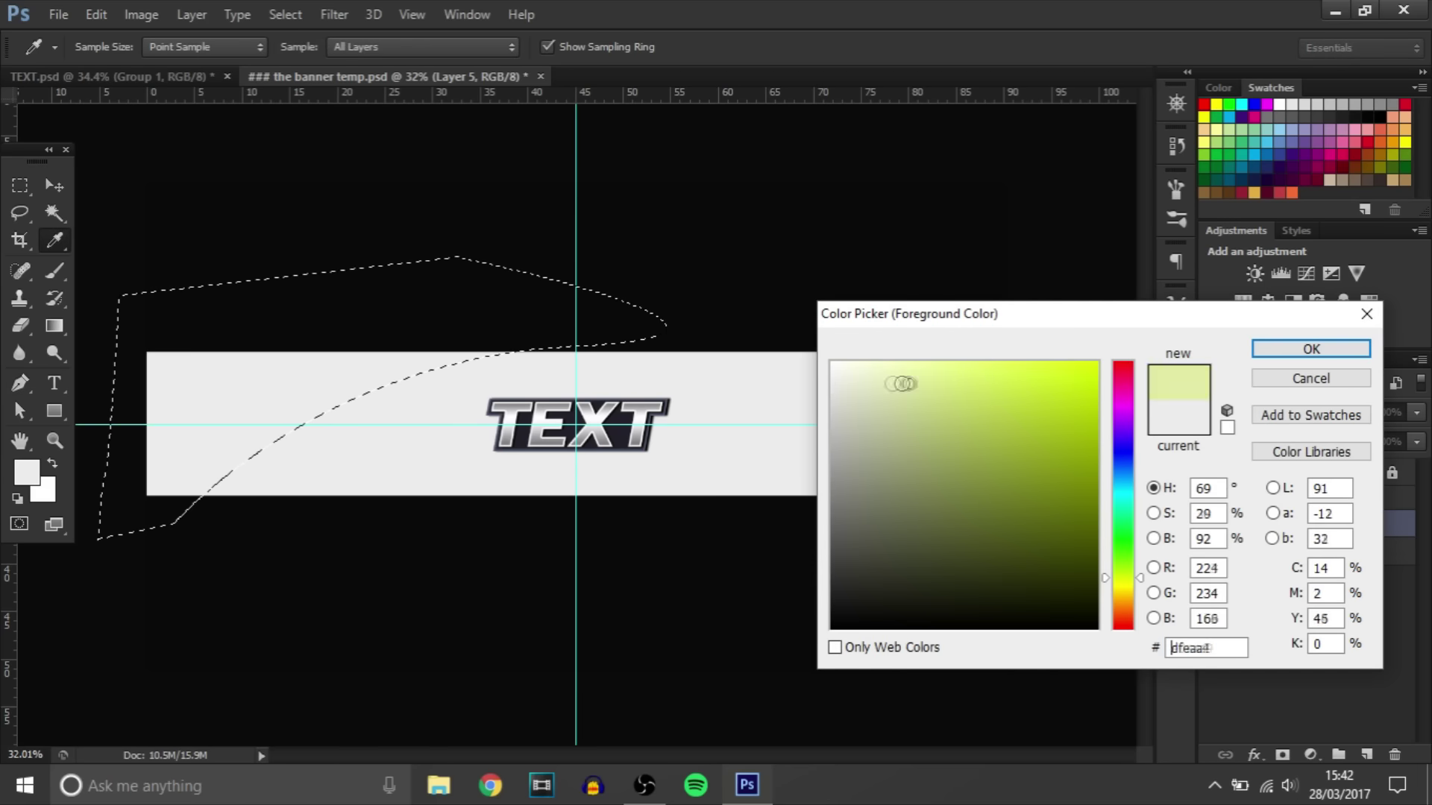
{"action": "left_click_drag", "start_coordinate": [901, 383], "coordinate": [802, 413]}
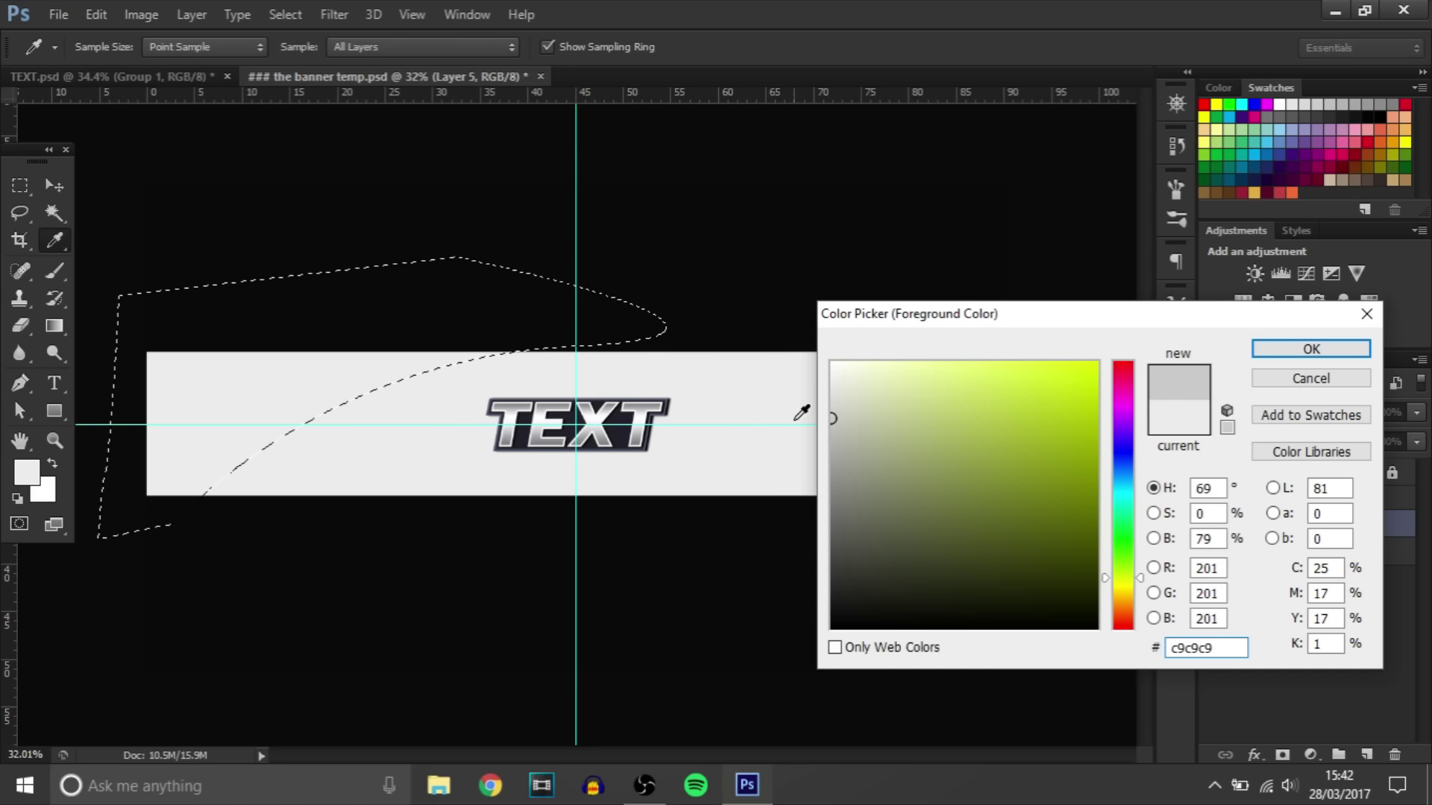
{"action": "key", "text": "Return"}
{"action": "key", "text": "alt+BackSpace"}
{"action": "key", "text": "ctrl+d"}
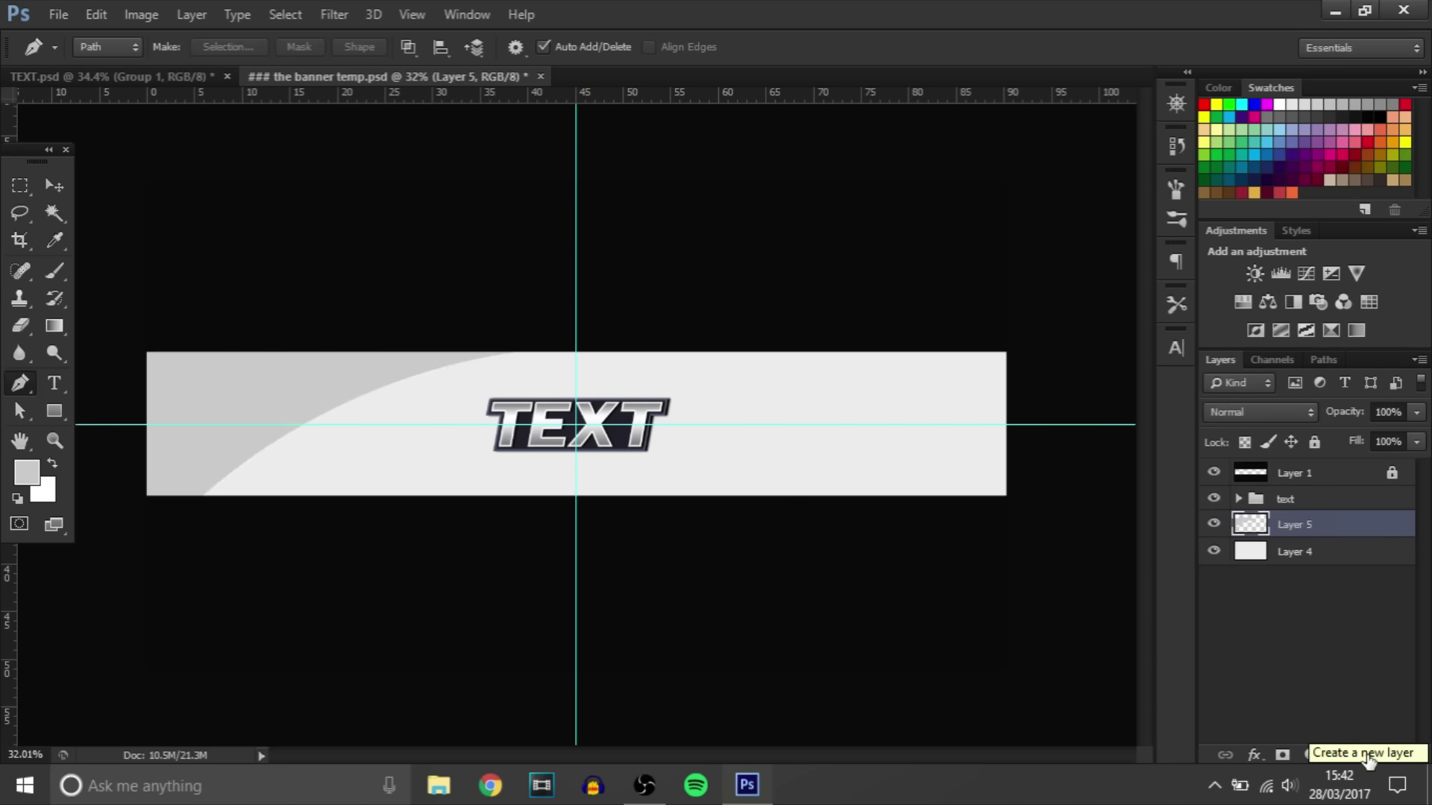
Step: Add a new layer and draw a closed Pen path curving from above the banner's upper-left corner to below its bottom centre
{"action": "left_click", "coordinate": [1367, 754]}
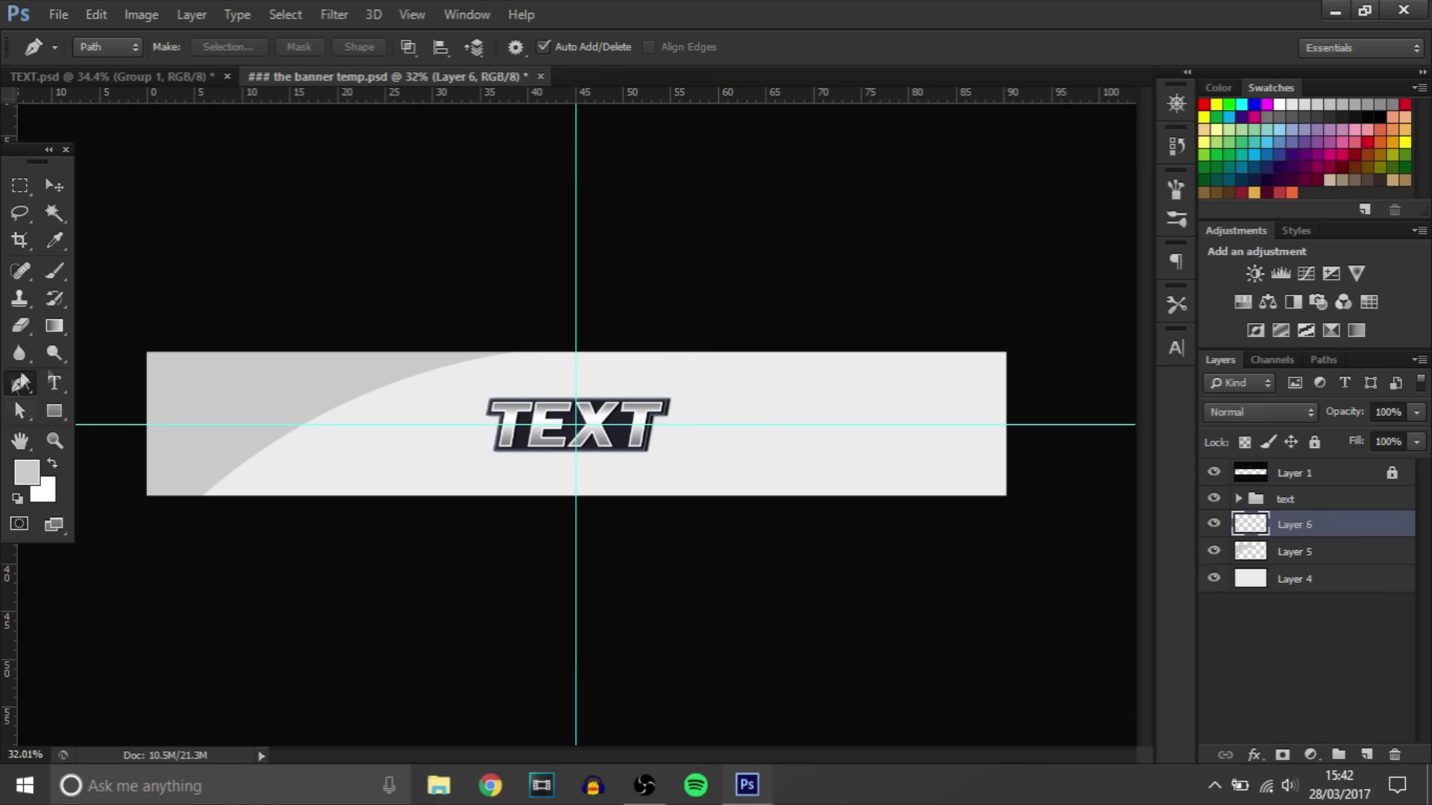
{"action": "left_click", "coordinate": [153, 322]}
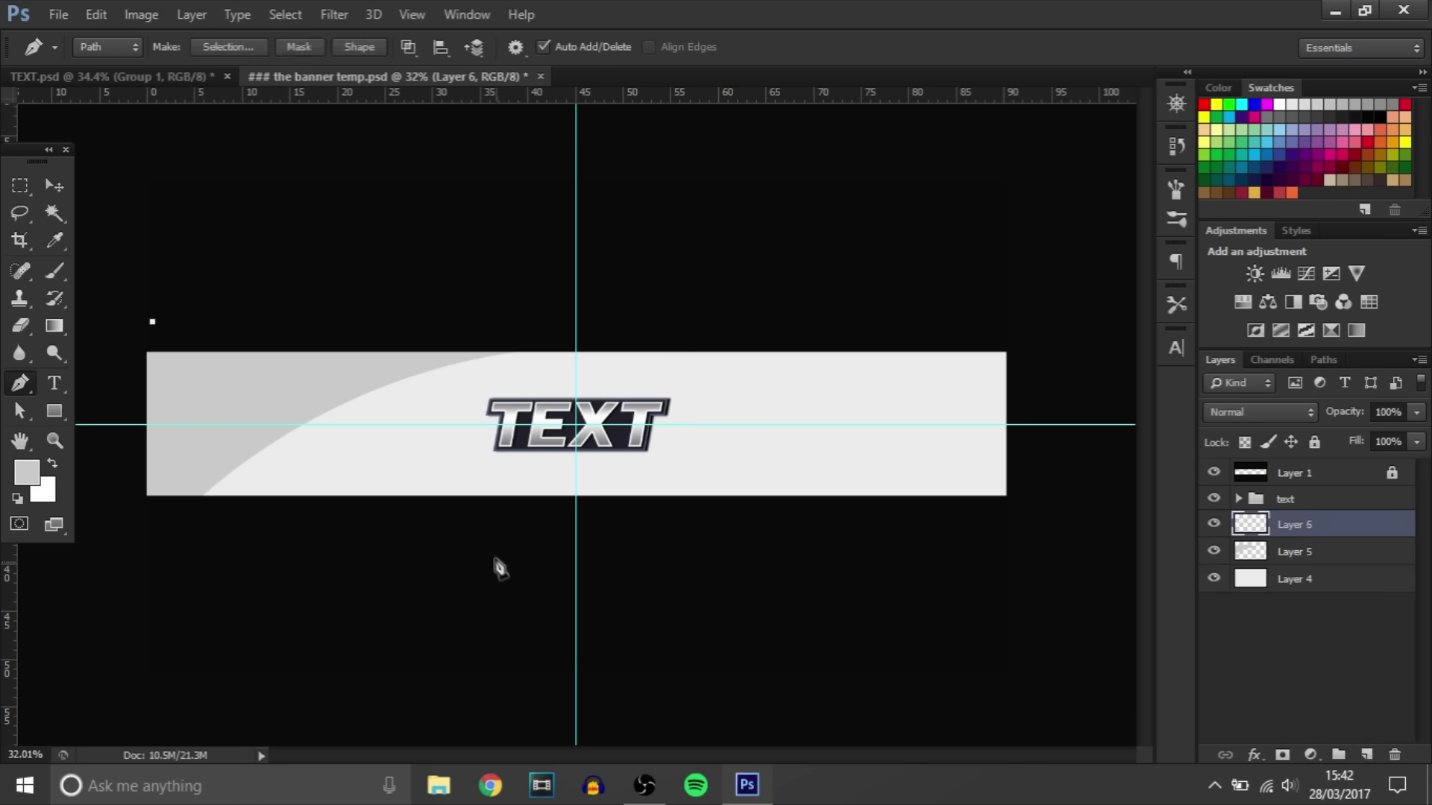
{"action": "left_click_drag", "start_coordinate": [496, 555], "coordinate": [674, 570]}
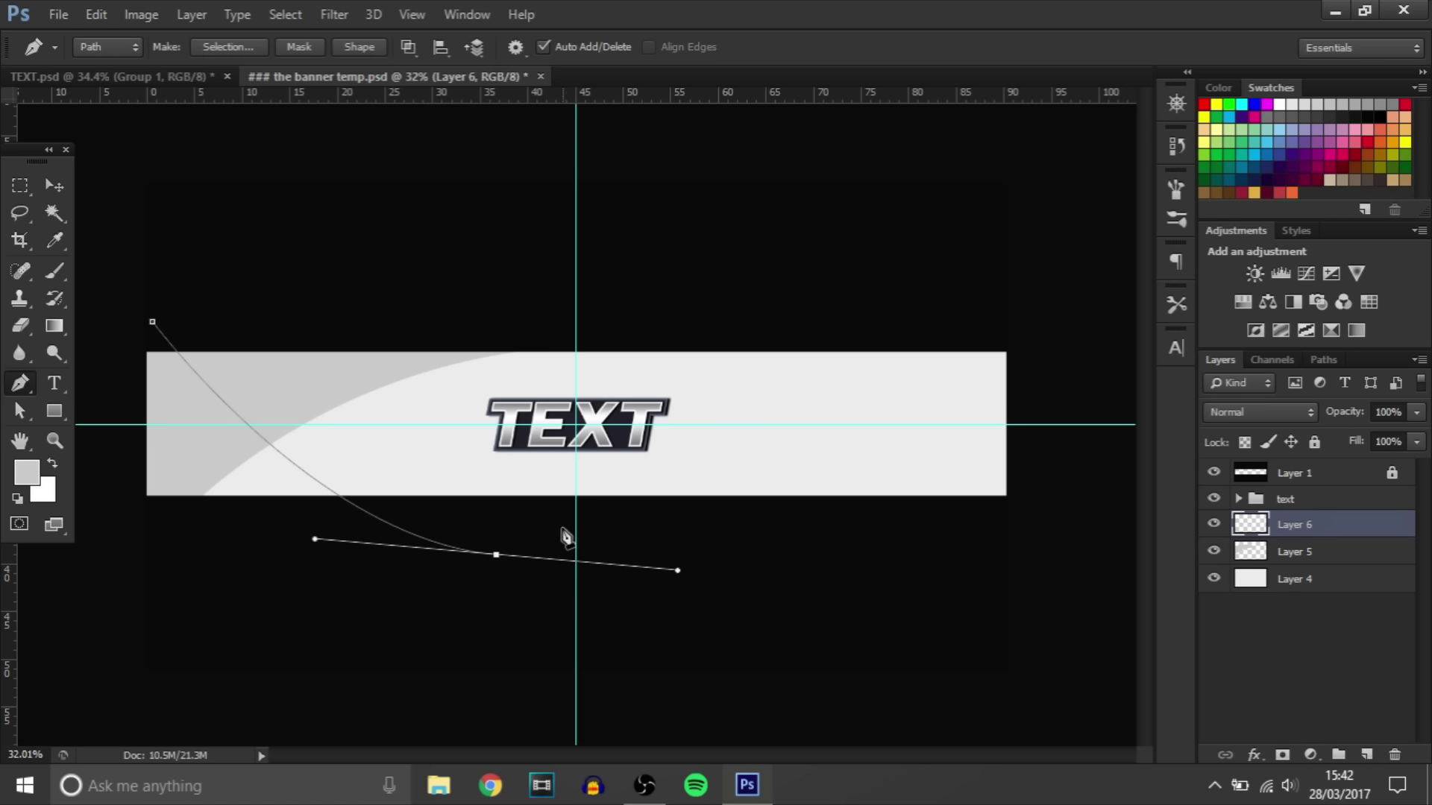
{"action": "key", "text": "ctrl+z"}
{"action": "left_click_drag", "start_coordinate": [562, 528], "coordinate": [1018, 554]}
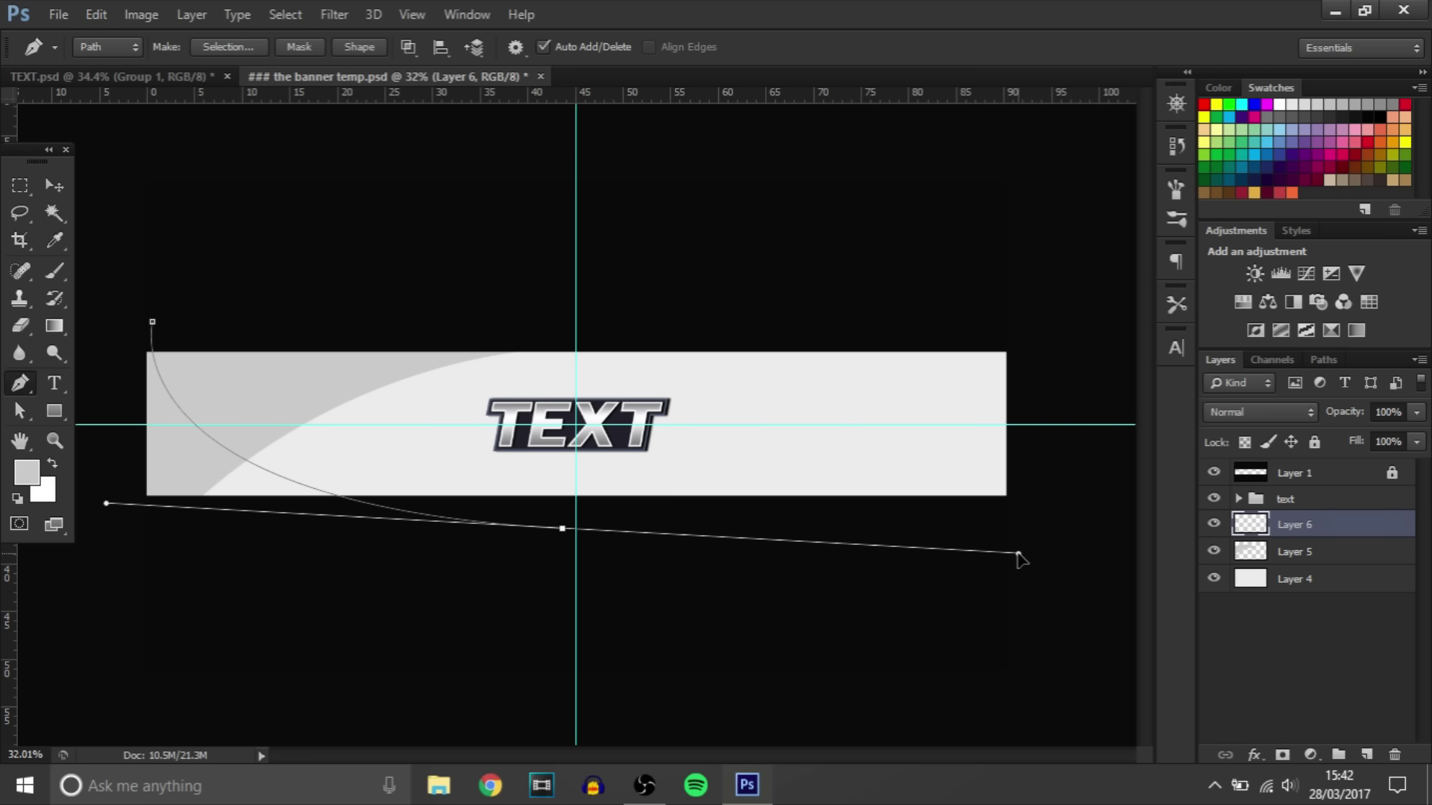
{"action": "left_click", "coordinate": [137, 569]}
{"action": "left_click_drag", "start_coordinate": [113, 529], "coordinate": [109, 519]}
{"action": "left_click_drag", "start_coordinate": [110, 379], "coordinate": [123, 347]}
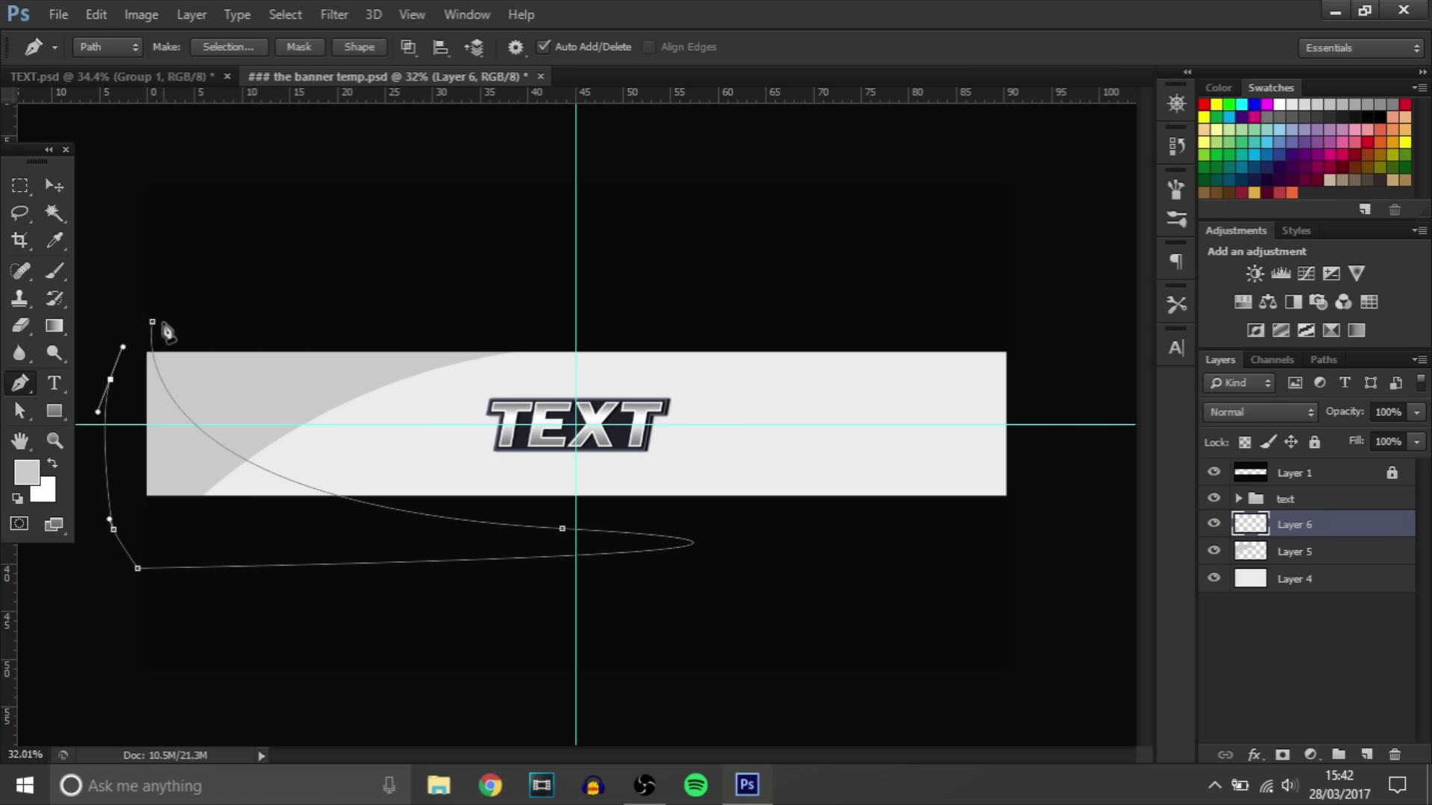
{"action": "left_click", "coordinate": [153, 325]}
{"action": "right_click", "coordinate": [212, 502]}
{"action": "left_click", "coordinate": [280, 132]}
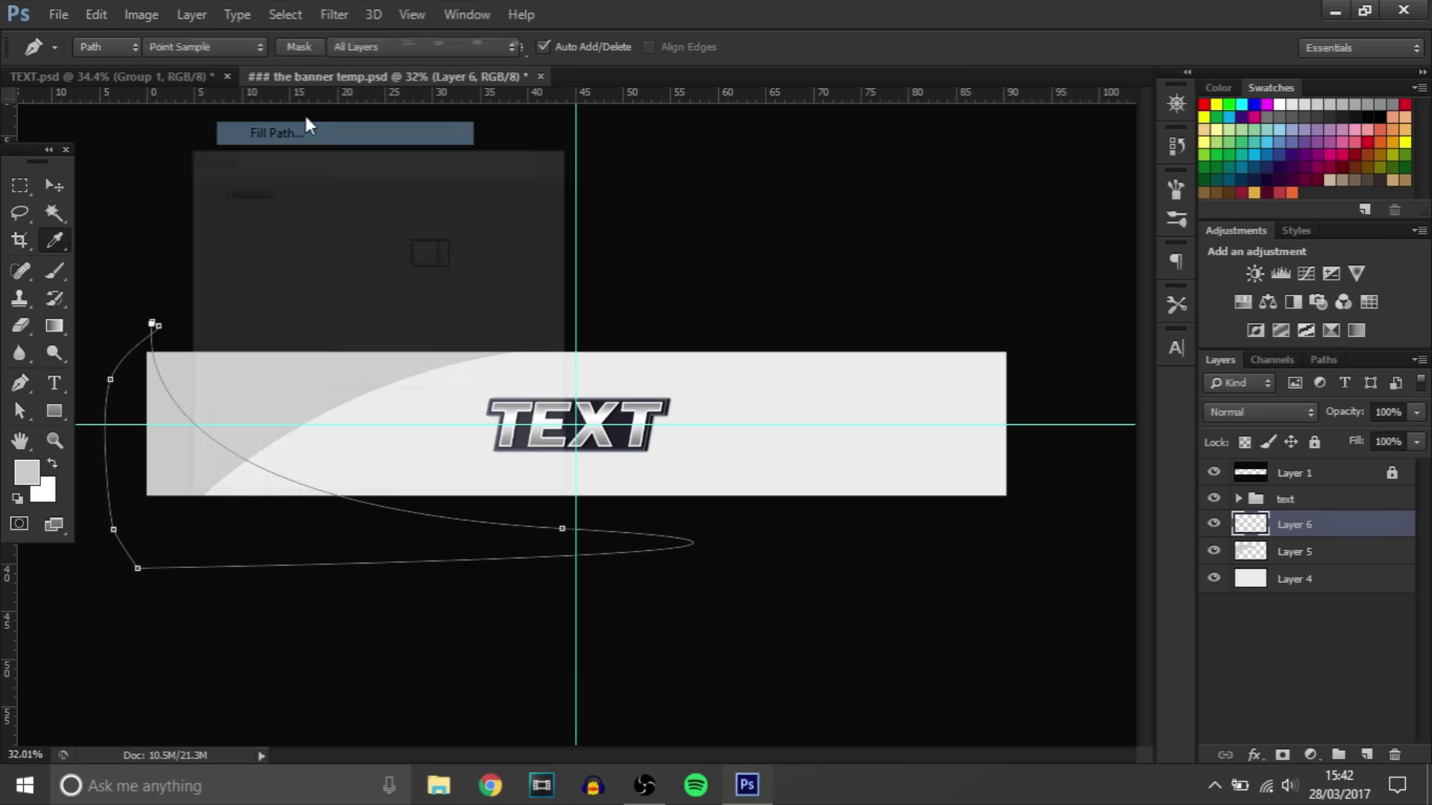
{"action": "left_click", "coordinate": [507, 231]}
Step: Convert the lower-left curved path into a selection
{"action": "right_click", "coordinate": [402, 335]}
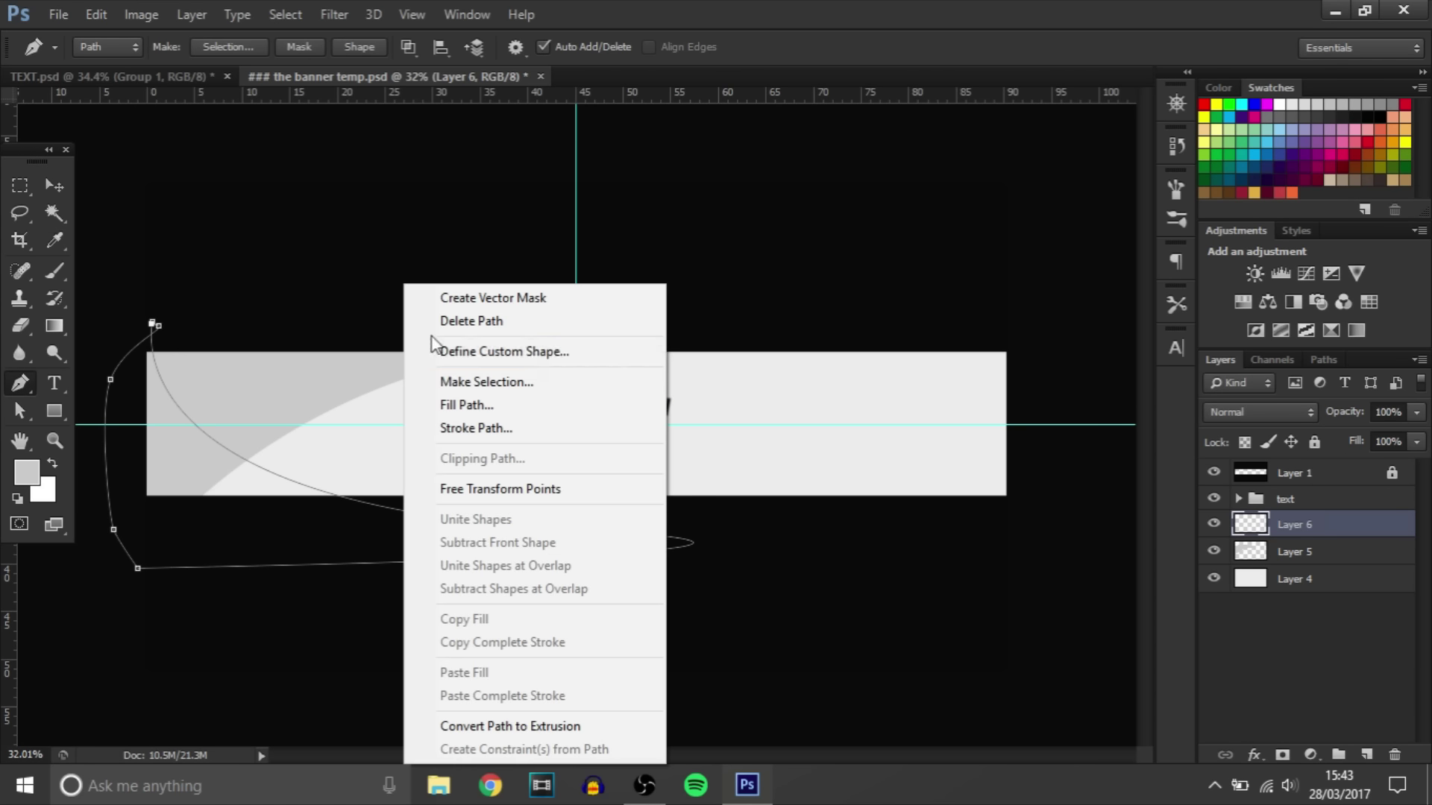
{"action": "left_click", "coordinate": [445, 379]}
{"action": "key", "text": "Return"}
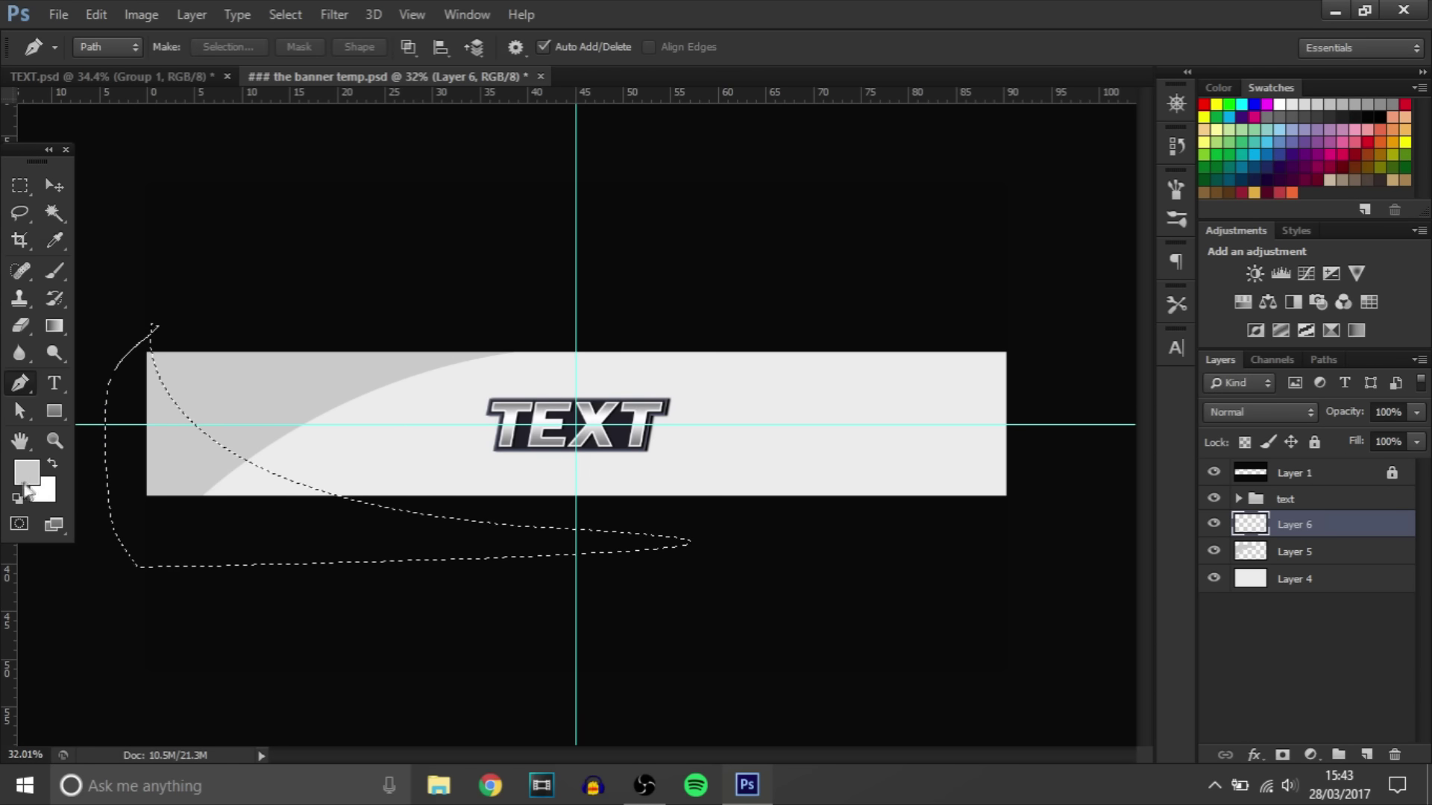
Step: Fill the lower-left curved selection with the darker grey #a6a6a6 and deselect
{"action": "left_click", "coordinate": [27, 471]}
{"action": "left_click", "coordinate": [787, 451]}
{"action": "left_click", "coordinate": [774, 440]}
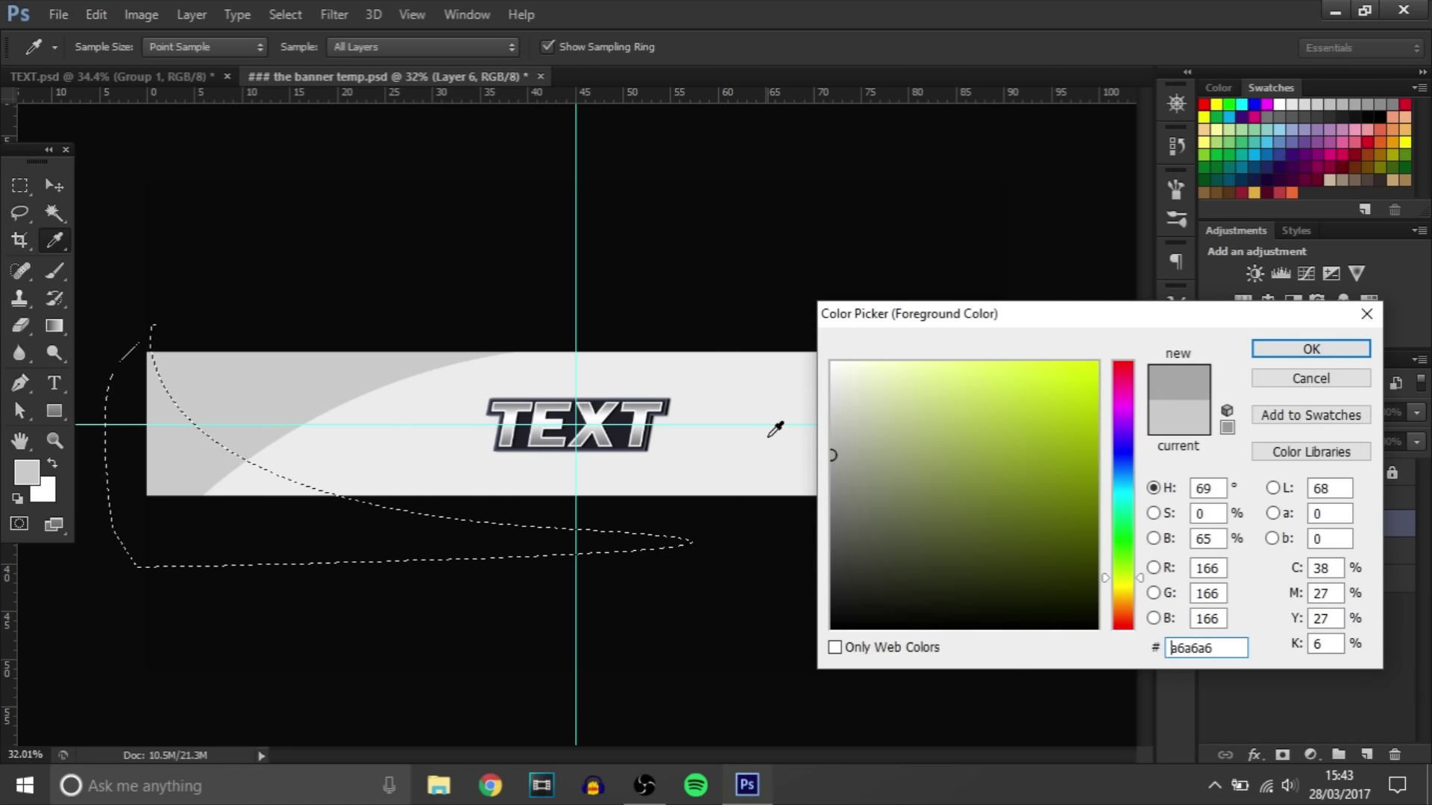
{"action": "key", "text": "p"}
{"action": "key", "text": "Return"}
{"action": "key", "text": "alt+BackSpace"}
{"action": "key", "text": "ctrl+d"}
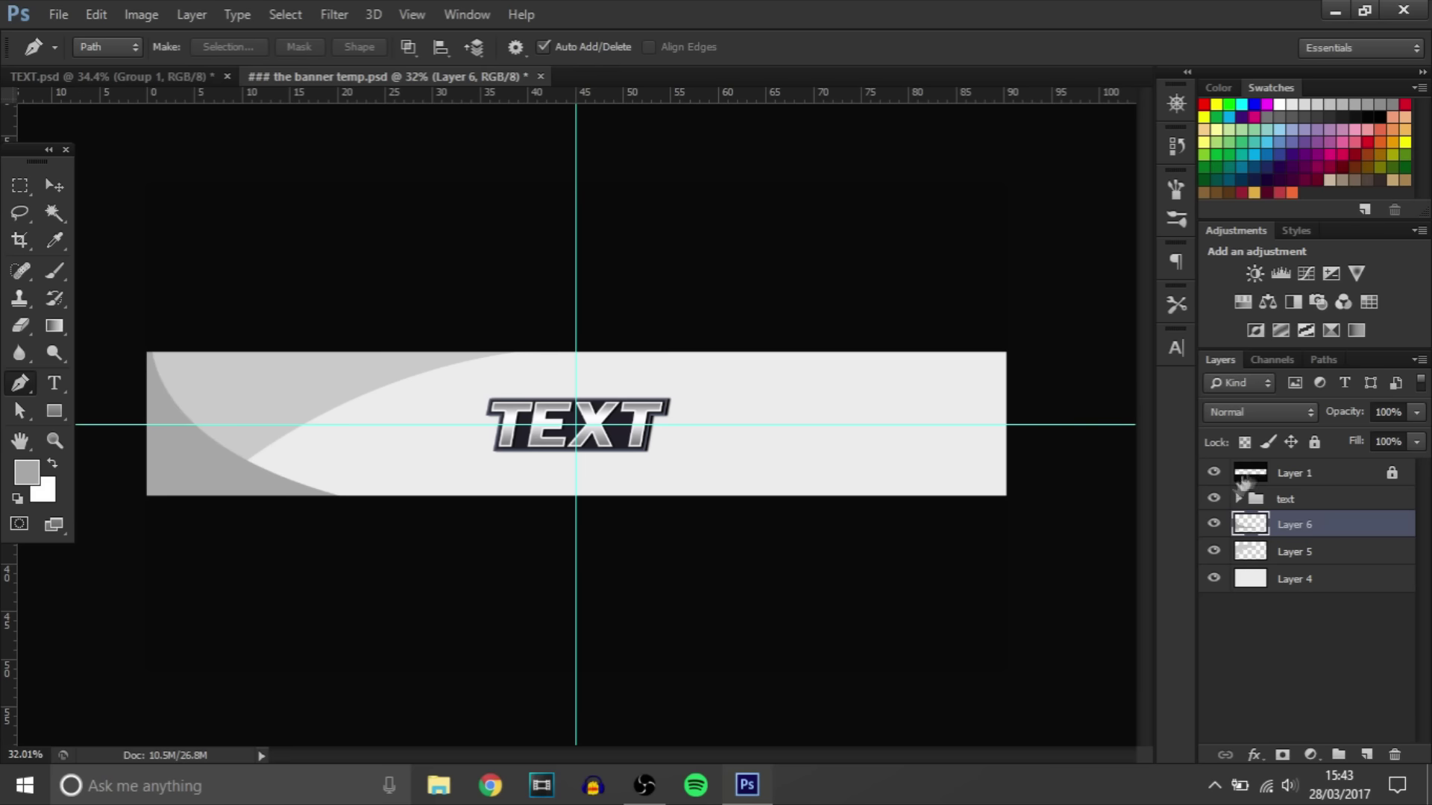
Step: Add a new layer directly above the light grey background layer, Layer 4
{"action": "left_click", "coordinate": [1360, 591]}
{"action": "left_click", "coordinate": [1366, 754]}
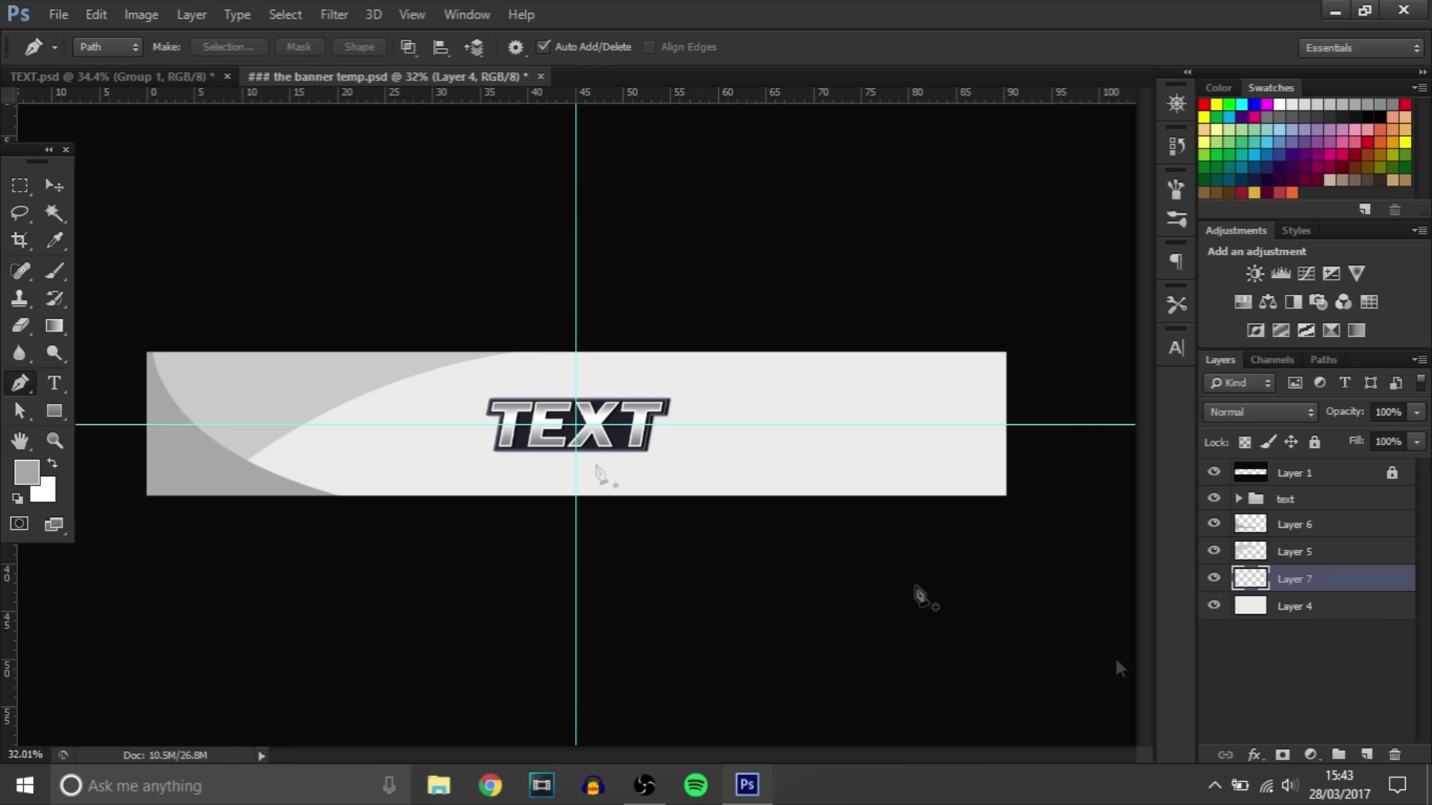
Step: Draw a closed Pen path curving from the darker lower-left shape's bottom tip to above the banner, looping around over the left shapes
{"action": "left_click", "coordinate": [341, 500]}
{"action": "left_click_drag", "start_coordinate": [535, 324], "coordinate": [723, 277]}
{"action": "key", "text": "ctrl+z"}
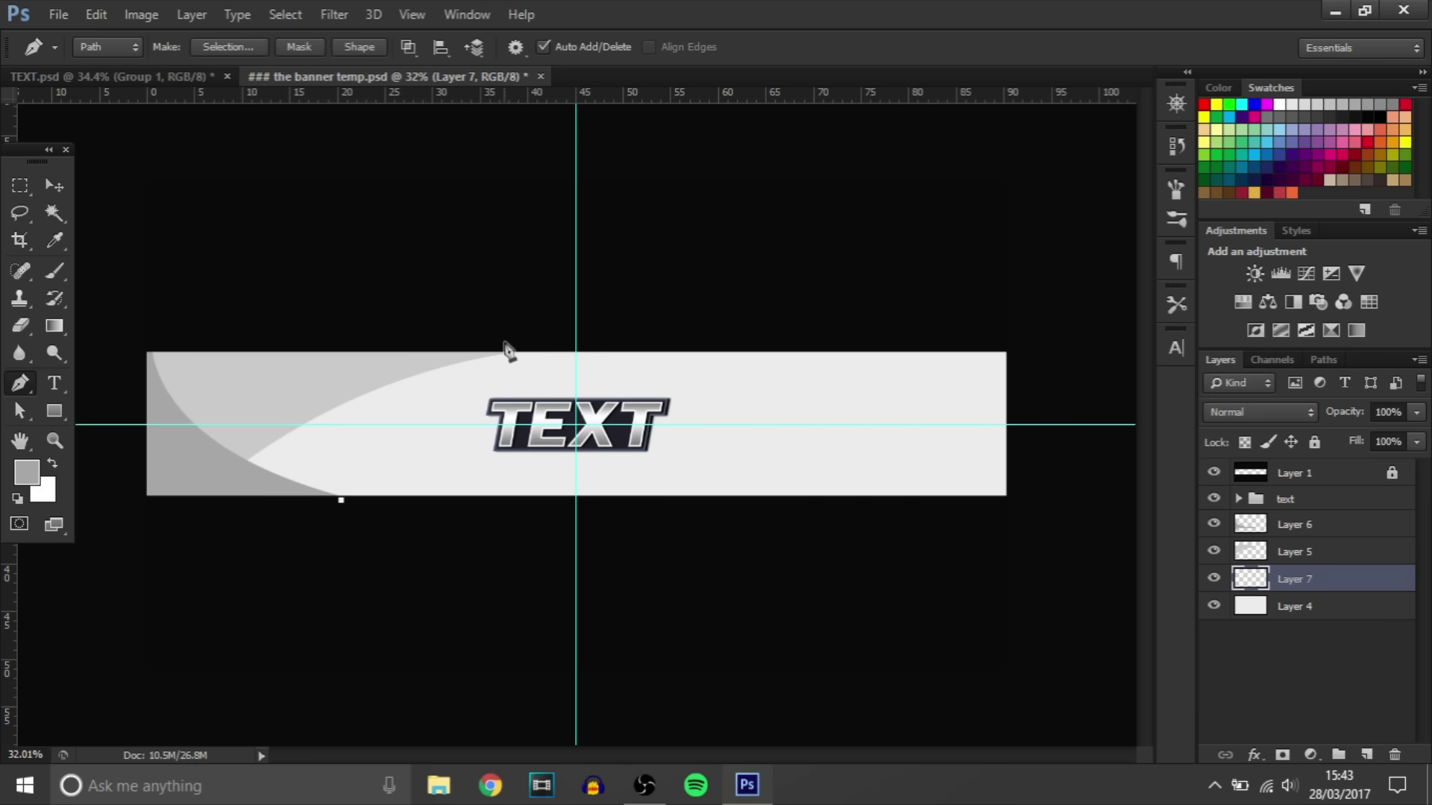
{"action": "left_click_drag", "start_coordinate": [505, 337], "coordinate": [654, 288]}
{"action": "left_click", "coordinate": [360, 263]}
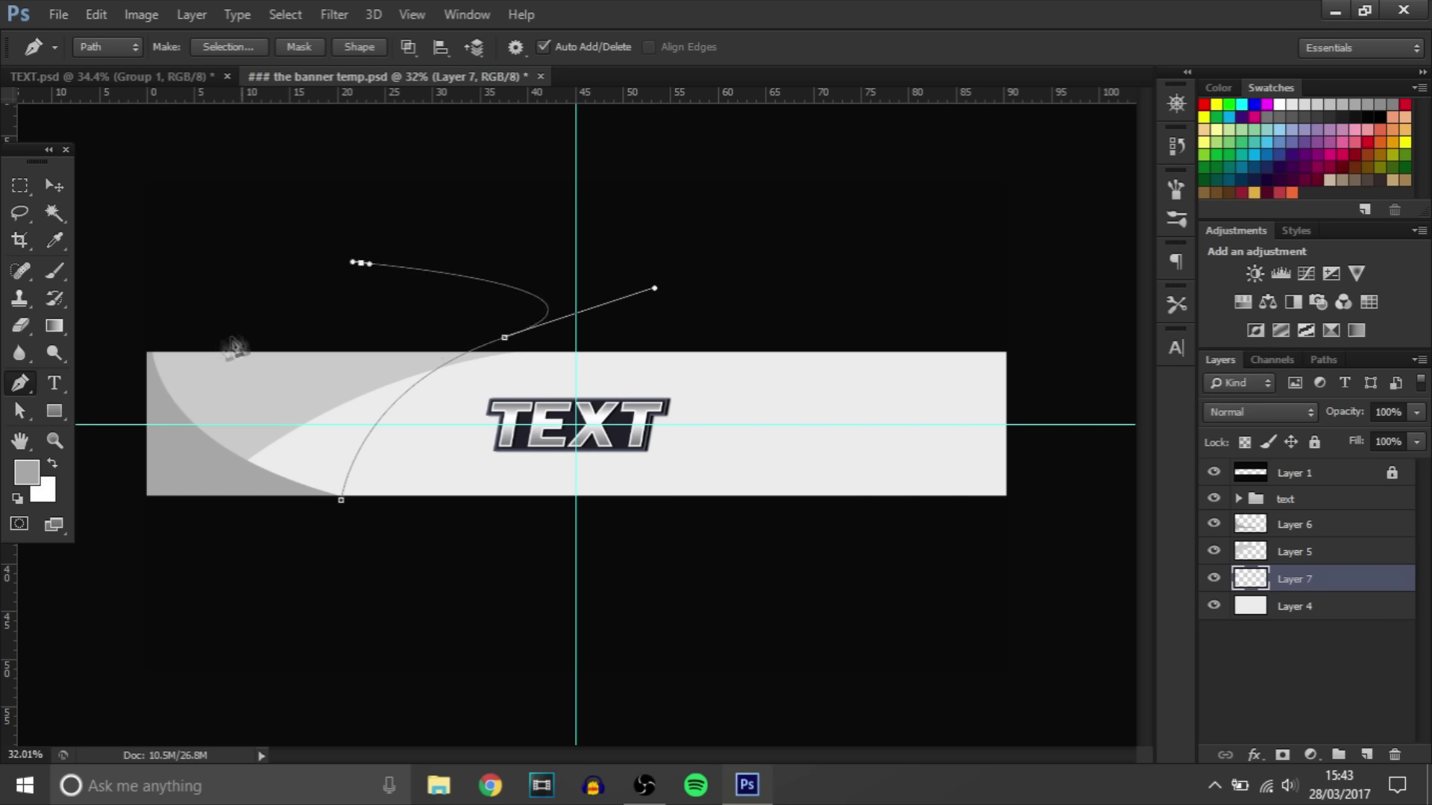
{"action": "left_click", "coordinate": [214, 344]}
{"action": "left_click", "coordinate": [205, 457]}
{"action": "left_click", "coordinate": [343, 502]}
Step: Convert the new curved path into a selection with a 0-pixel feather radius
{"action": "right_click", "coordinate": [363, 515]}
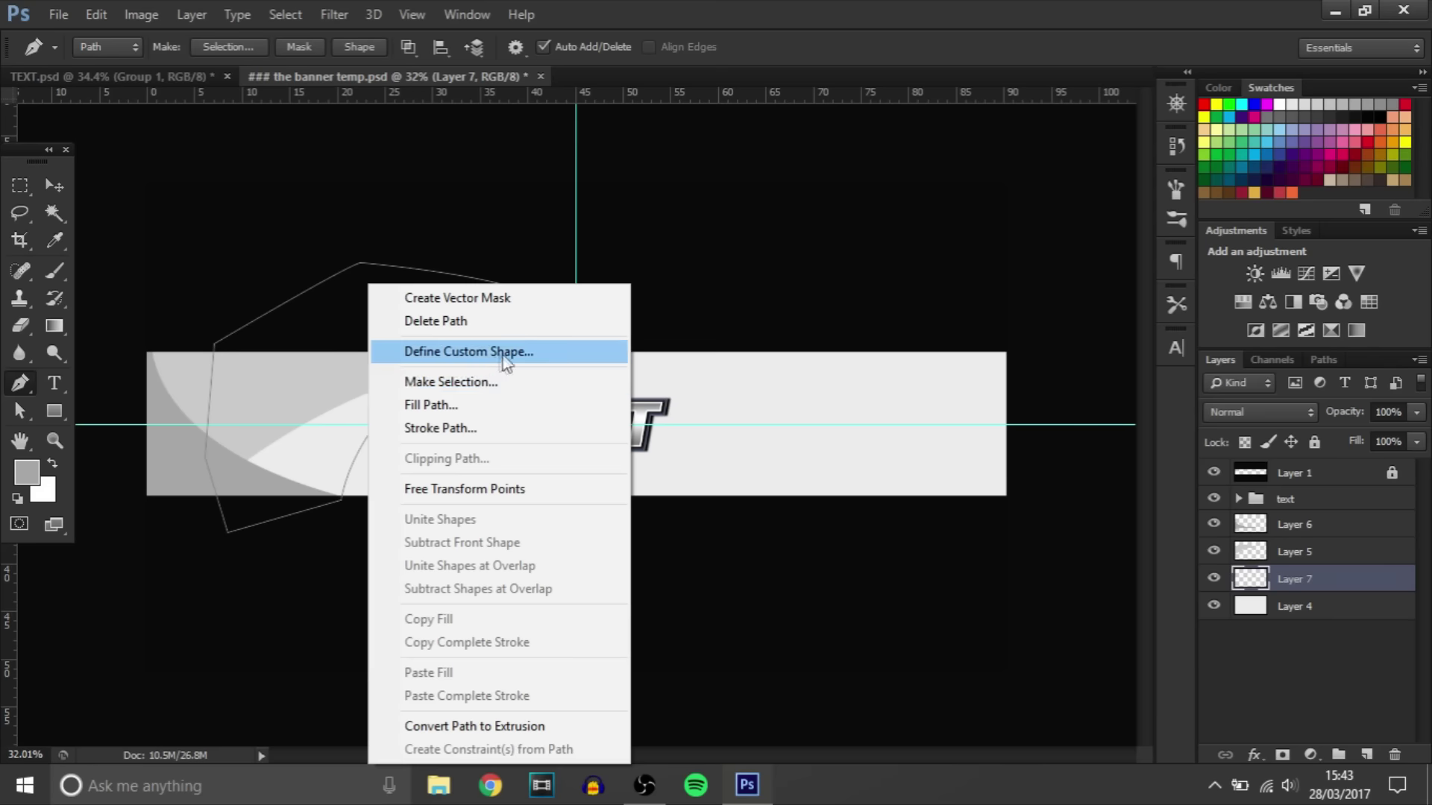
{"action": "left_click", "coordinate": [498, 380]}
{"action": "left_click", "coordinate": [850, 223]}
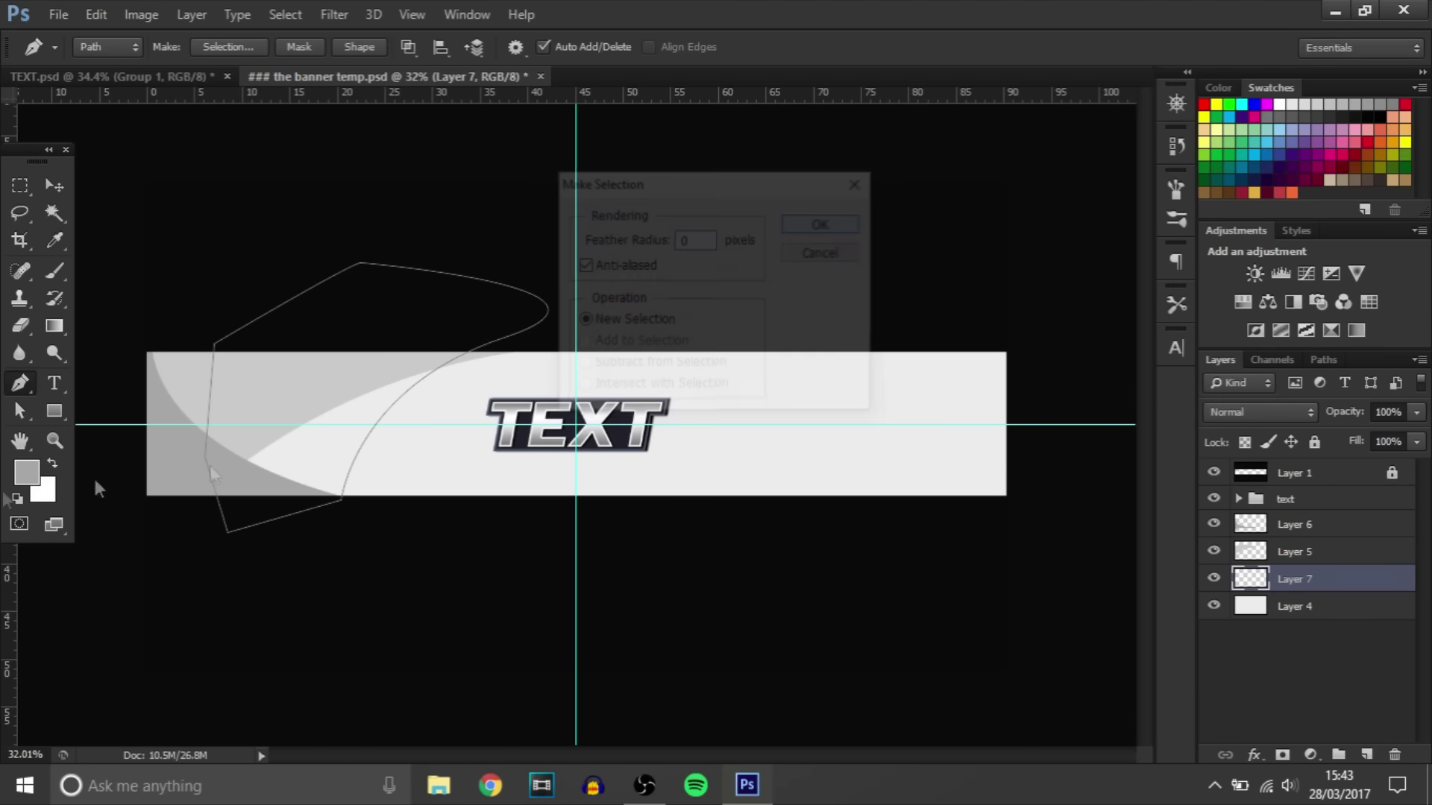
{"action": "left_click", "coordinate": [26, 471]}
{"action": "left_click_drag", "start_coordinate": [824, 489], "coordinate": [794, 520]}
{"action": "key", "text": "Return"}
{"action": "key", "text": "alt+BackSpace"}
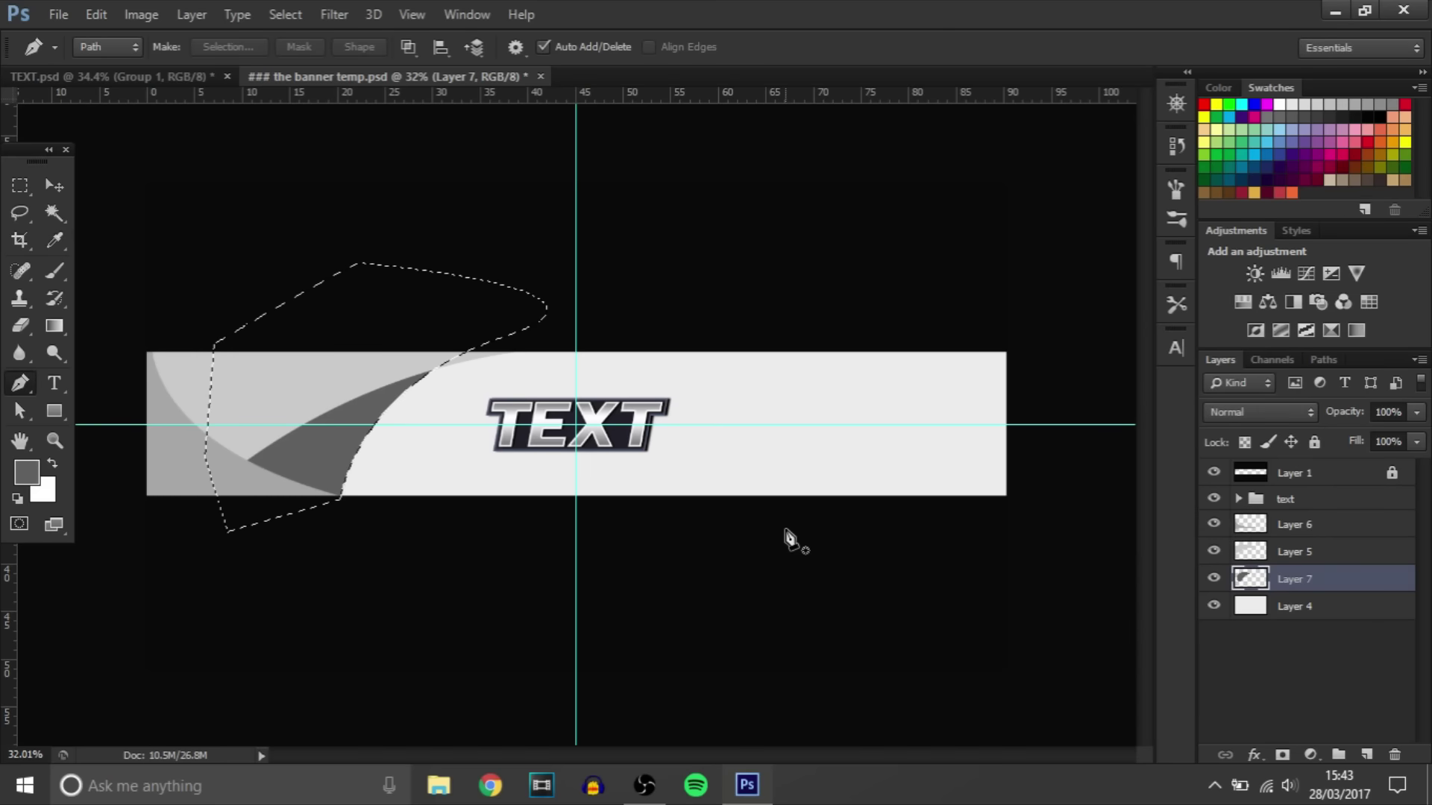
{"action": "key", "text": "ctrl+d"}
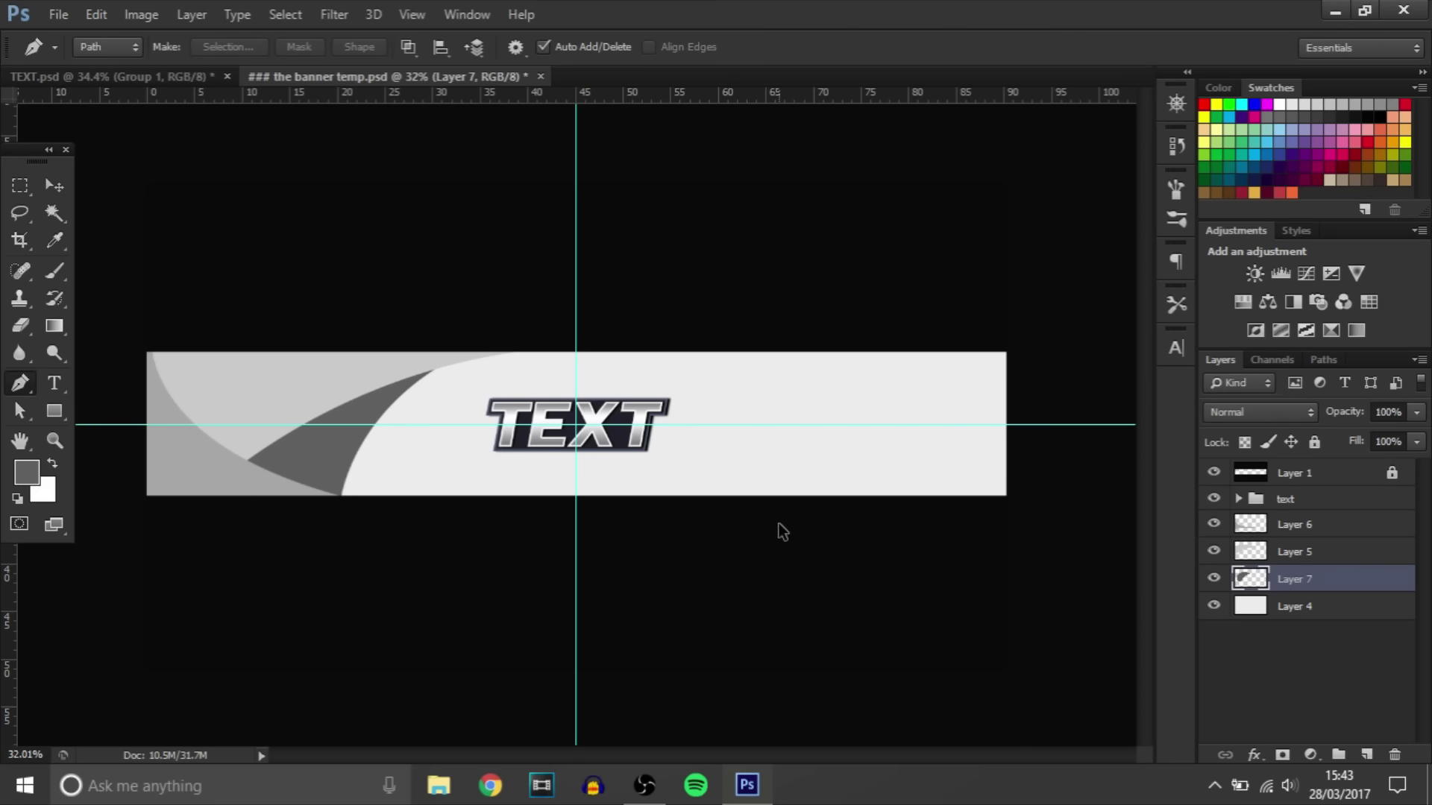
{"action": "key", "text": "ctrl+alt+z"}
{"action": "key", "text": "ctrl+alt+z"}
Step: Fill the curved selection with light grey #d5d5d5 on Layer 7 and deselect
{"action": "left_click", "coordinate": [29, 477]}
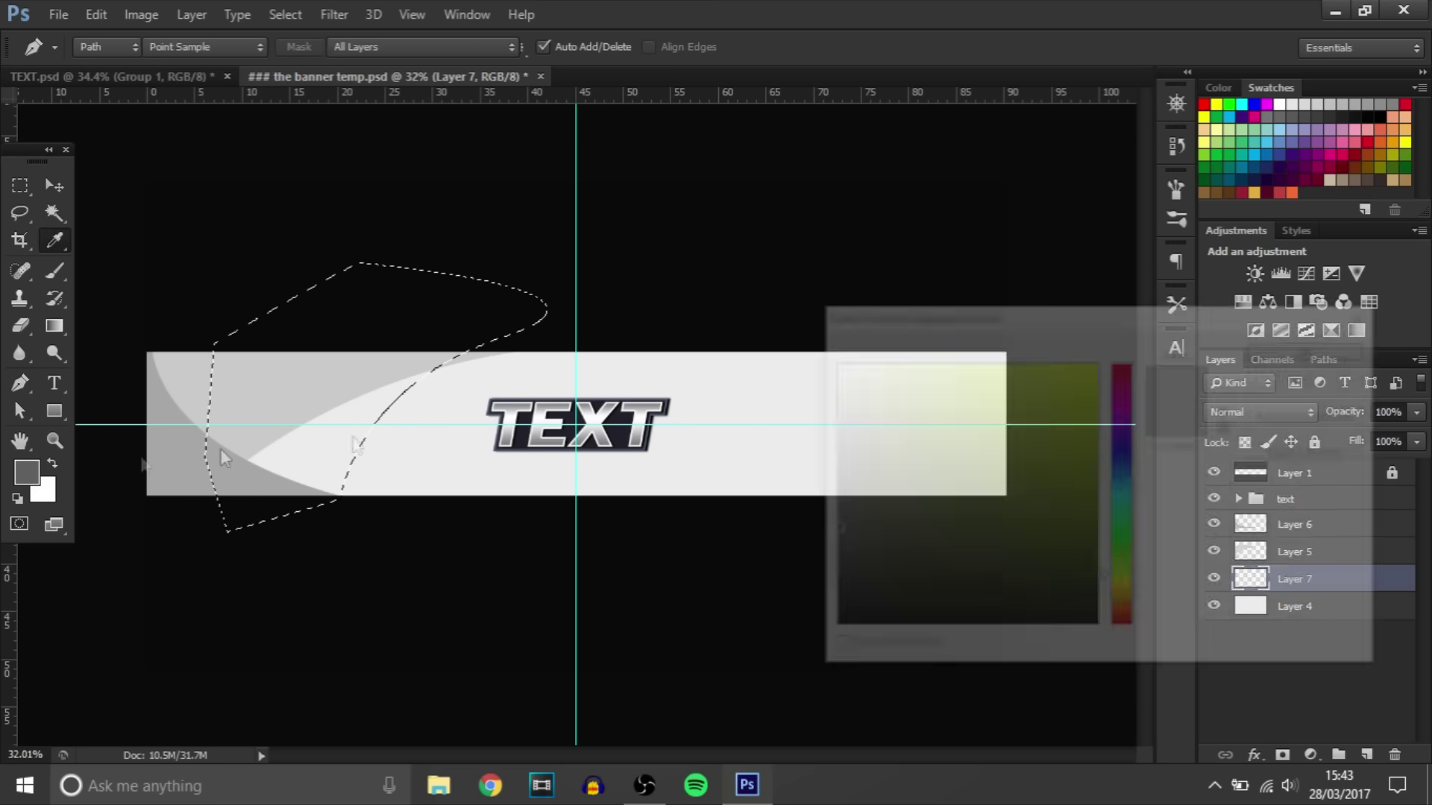
{"action": "left_click", "coordinate": [814, 402]}
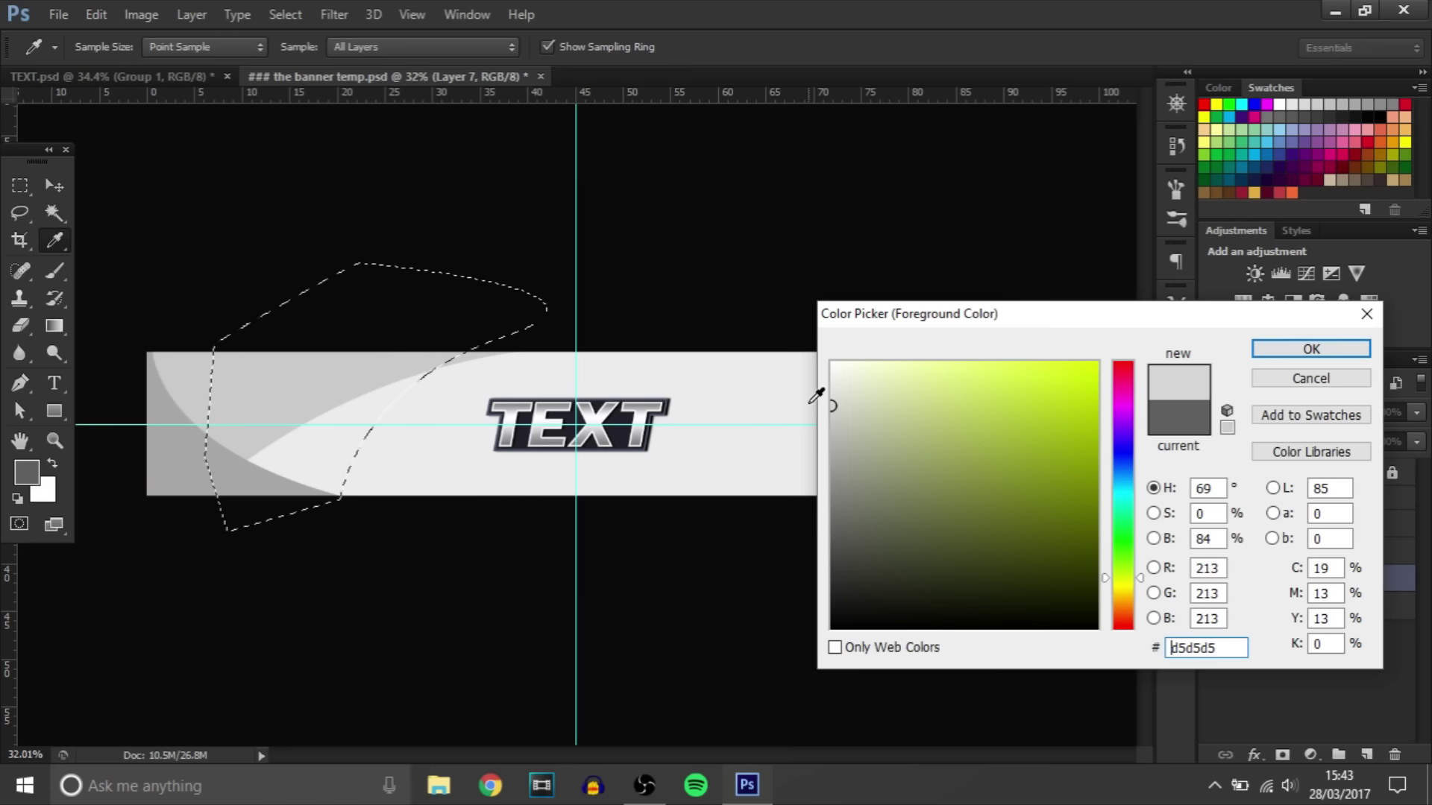
{"action": "key", "text": "Return"}
{"action": "key", "text": "alt+BackSpace"}
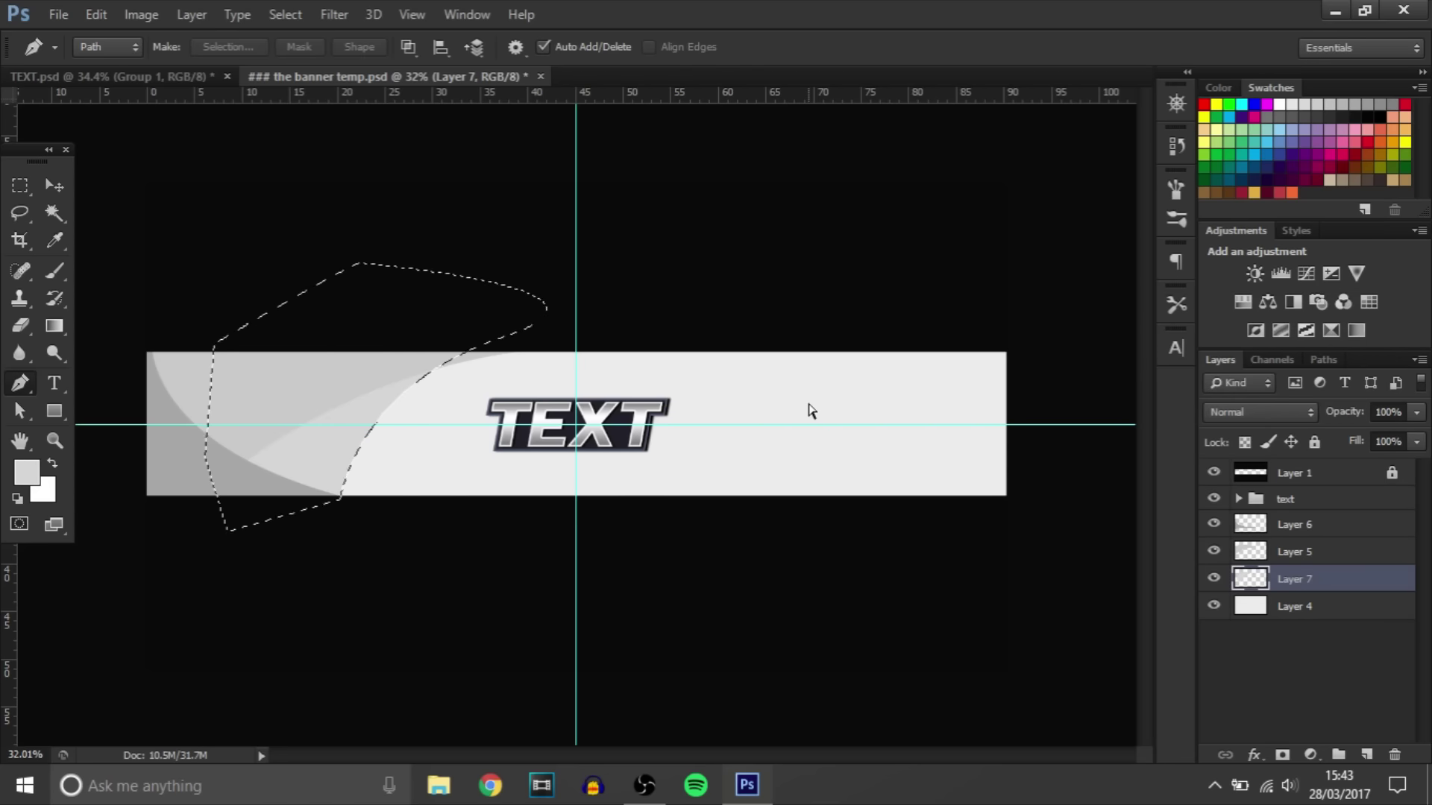
{"action": "key", "text": "ctrl+d"}
Step: Darken the upper-left curved shape on Layer 5 with Hue/Saturation, setting Lightness to -10
{"action": "left_click", "coordinate": [1216, 524]}
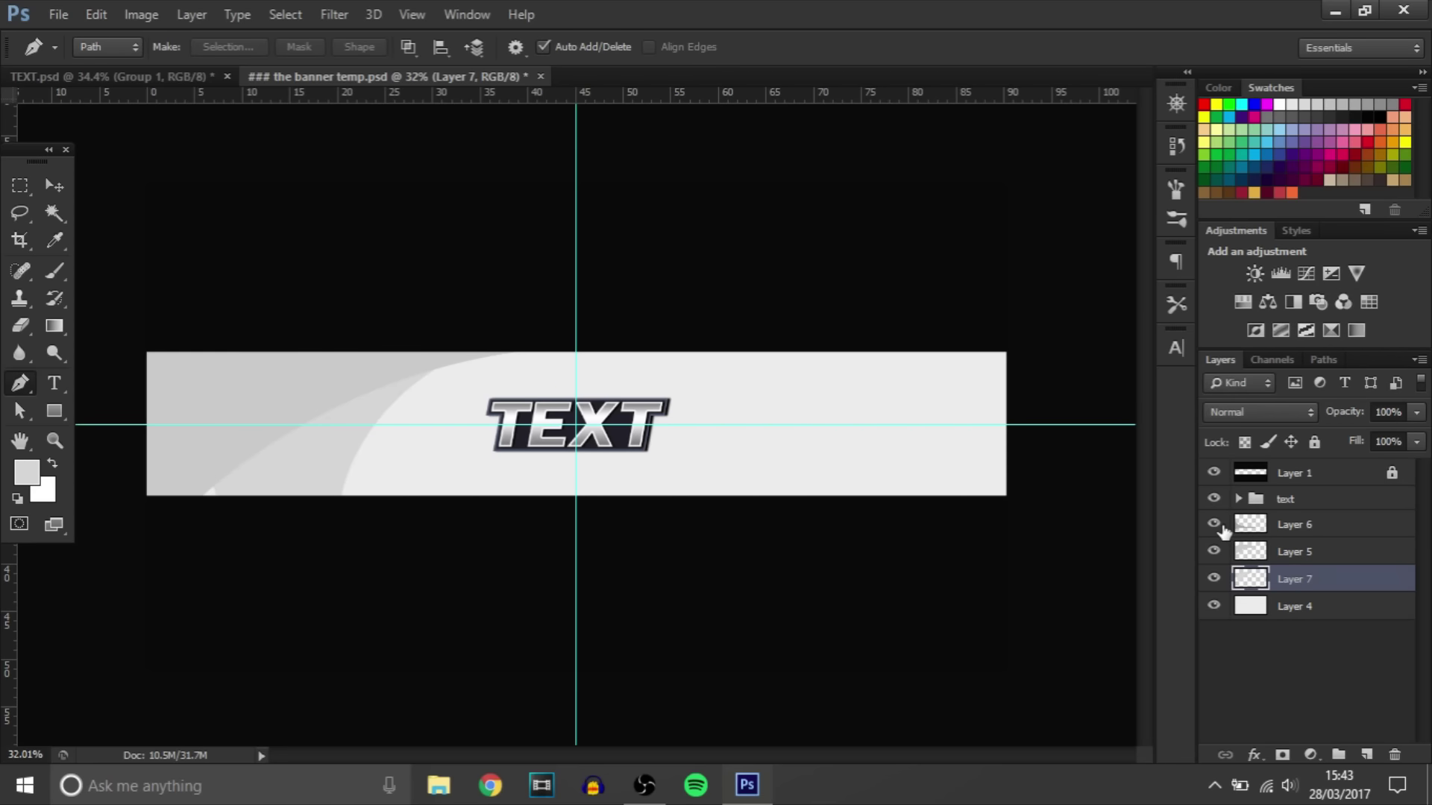
{"action": "left_click", "coordinate": [1278, 561]}
{"action": "key", "text": "ctrl+u"}
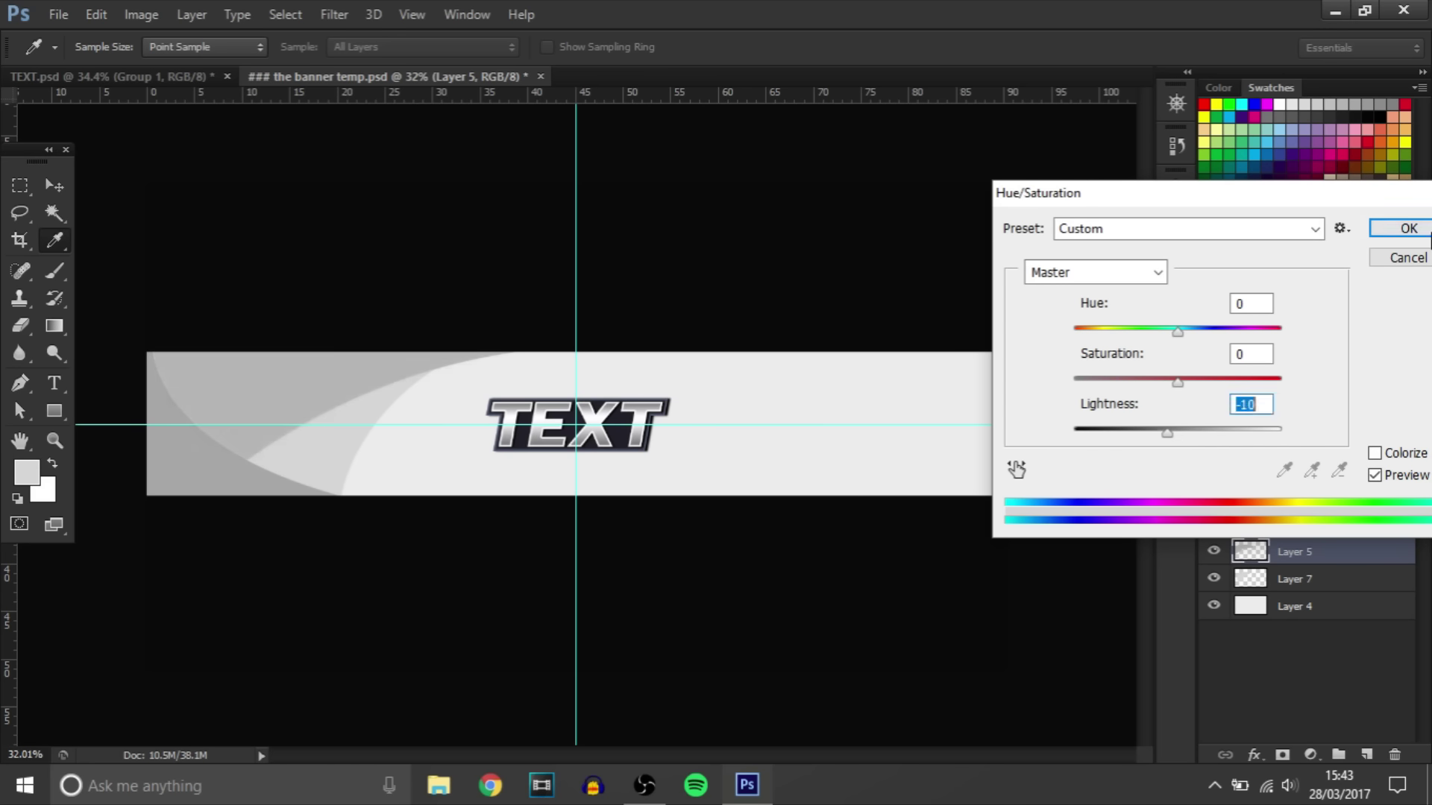
{"action": "left_click", "coordinate": [1408, 229]}
Step: Darken the lower-left curved shape on Layer 6 with Hue/Saturation, setting Lightness to about -15
{"action": "left_click", "coordinate": [1319, 527]}
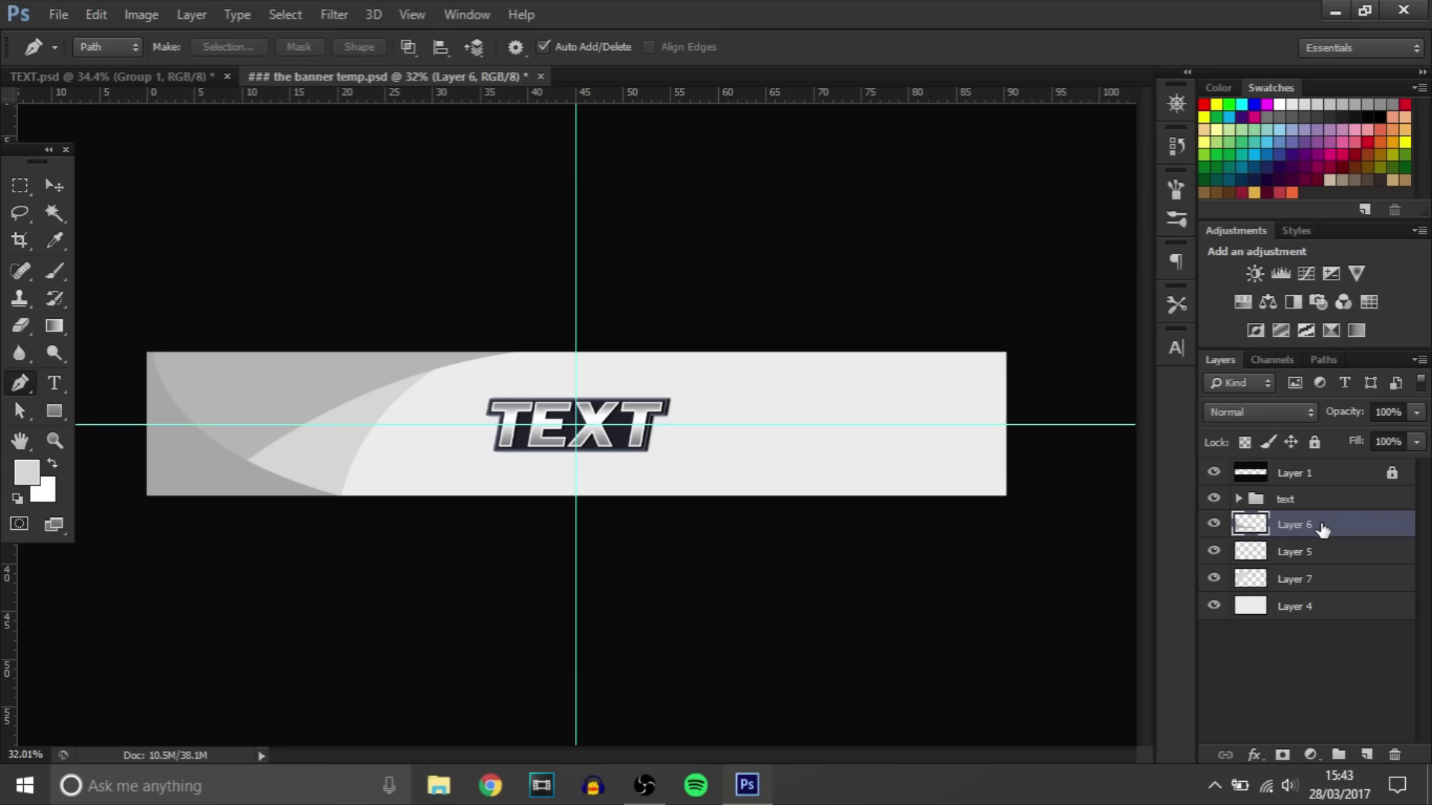
{"action": "key", "text": "ctrl+u"}
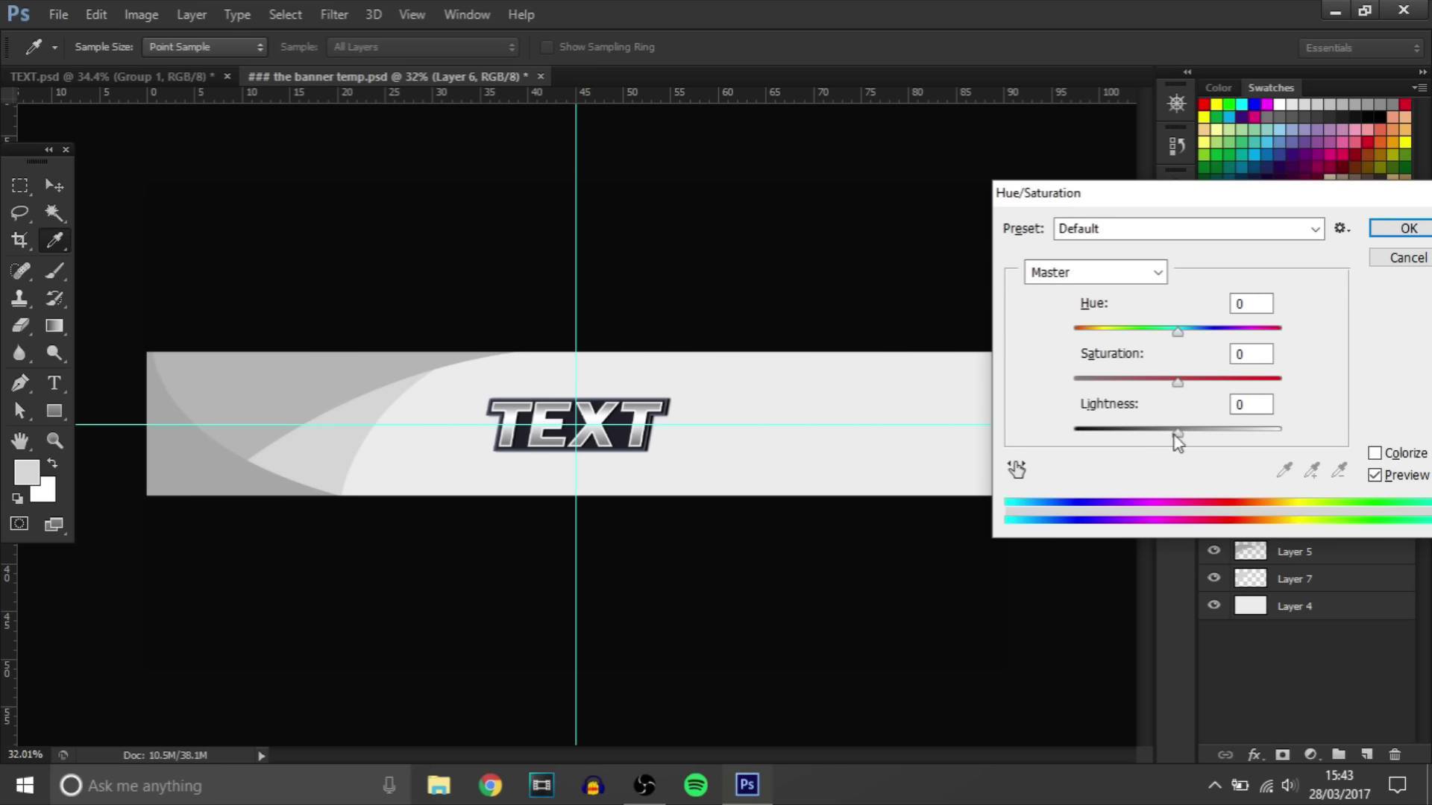
{"action": "left_click_drag", "start_coordinate": [1174, 436], "coordinate": [1165, 435]}
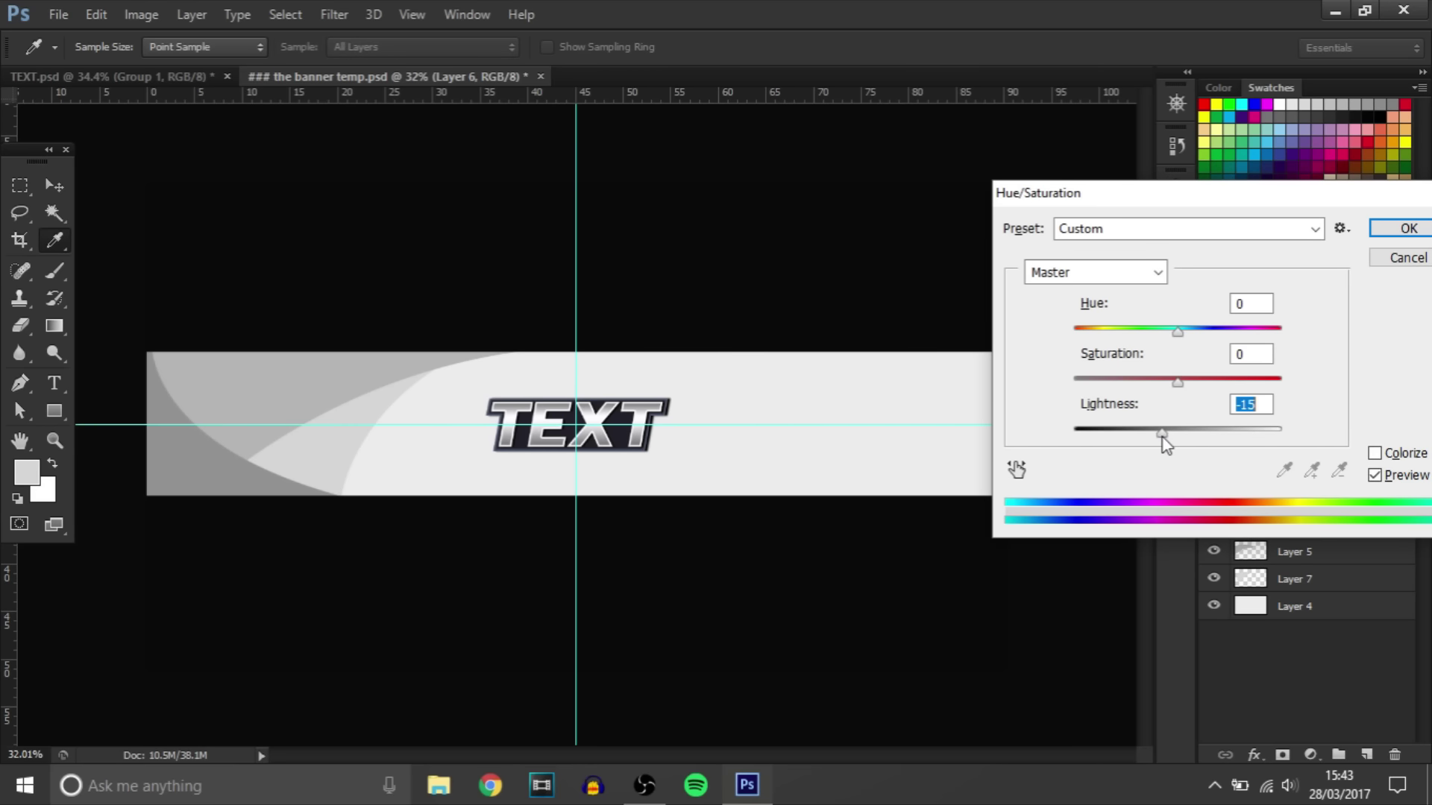
{"action": "left_click", "coordinate": [1405, 227]}
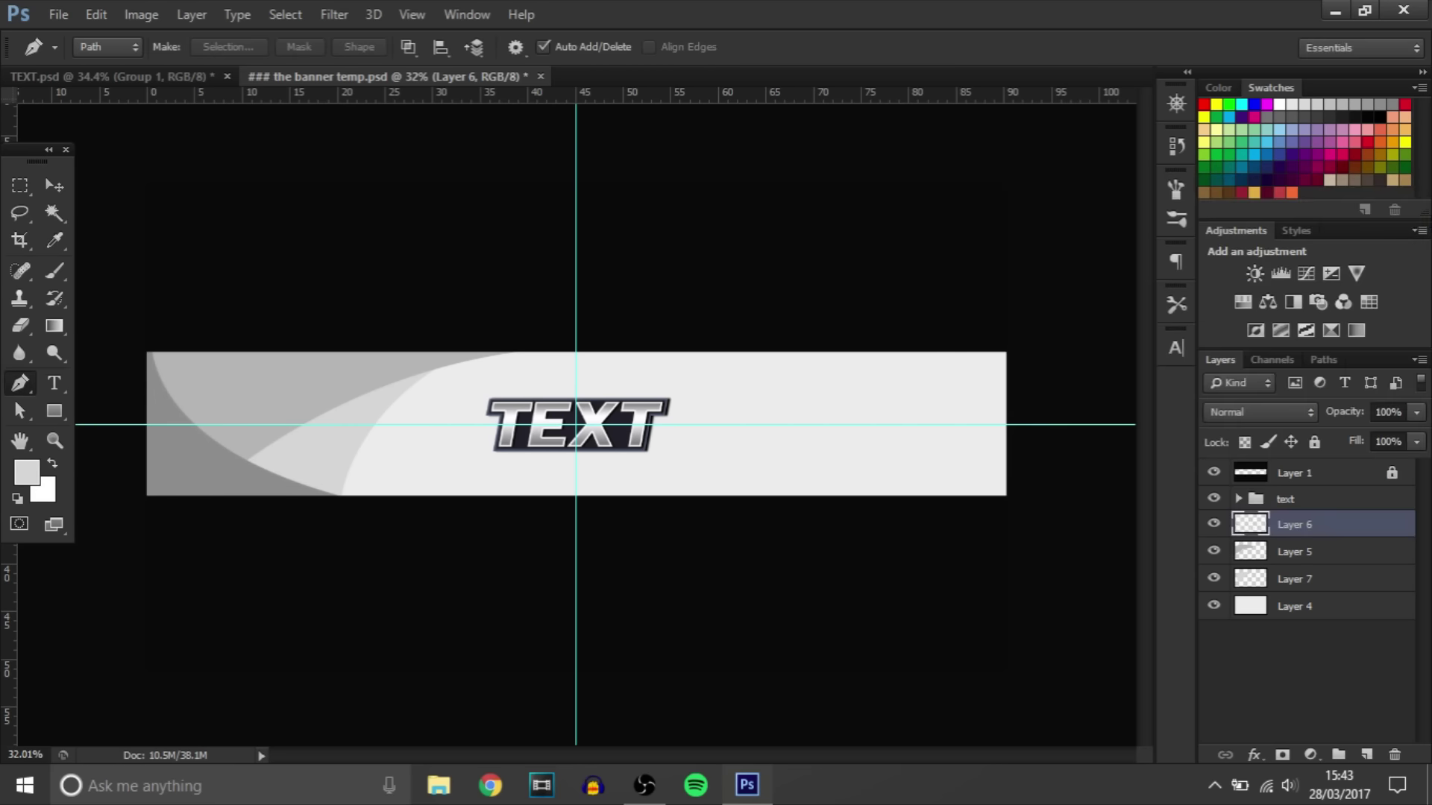
Step: Group the three curved shape layers, Layer 6, Layer 5 and Layer 7, and duplicate the group
{"action": "left_click", "coordinate": [1322, 584], "text": "shift"}
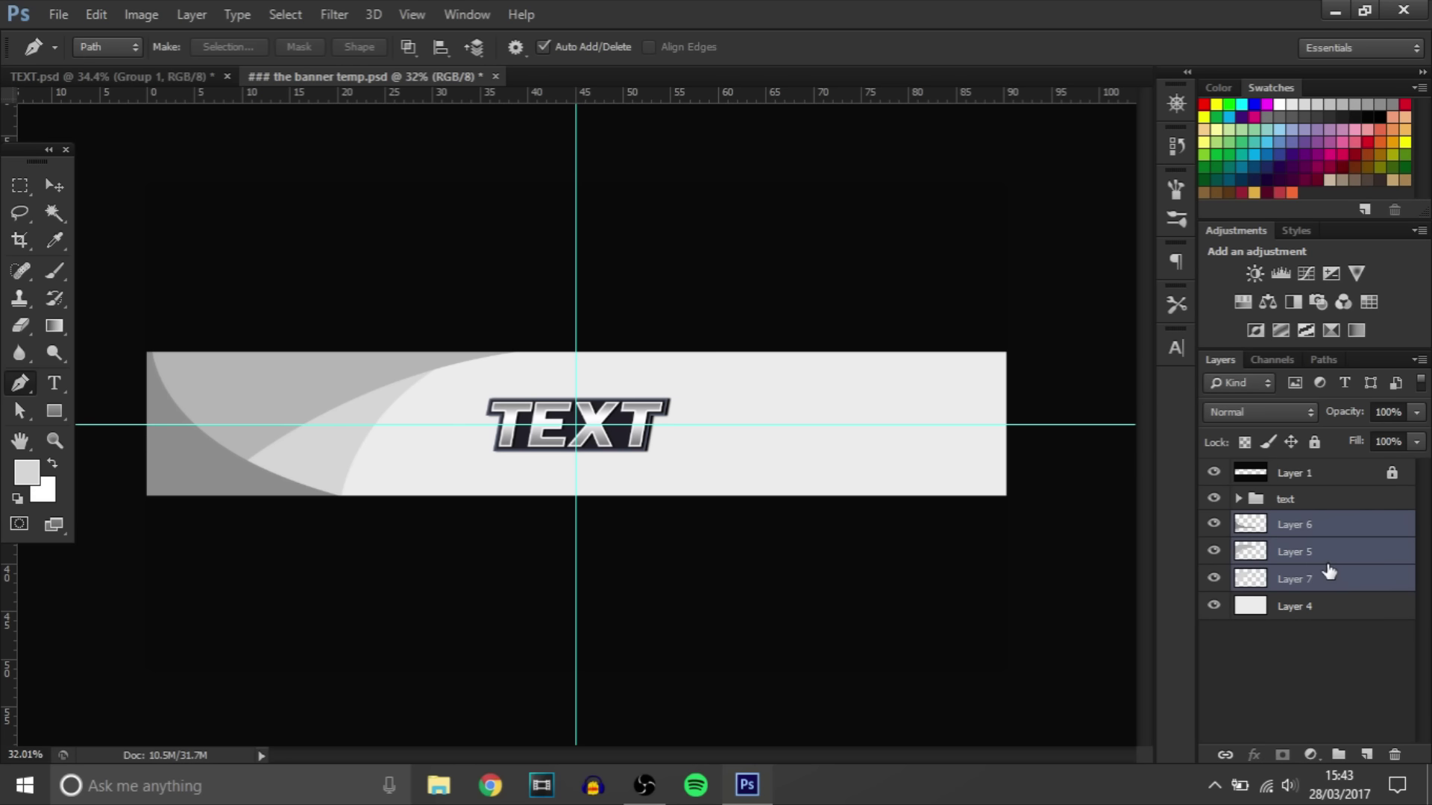
{"action": "key", "text": "ctrl+g"}
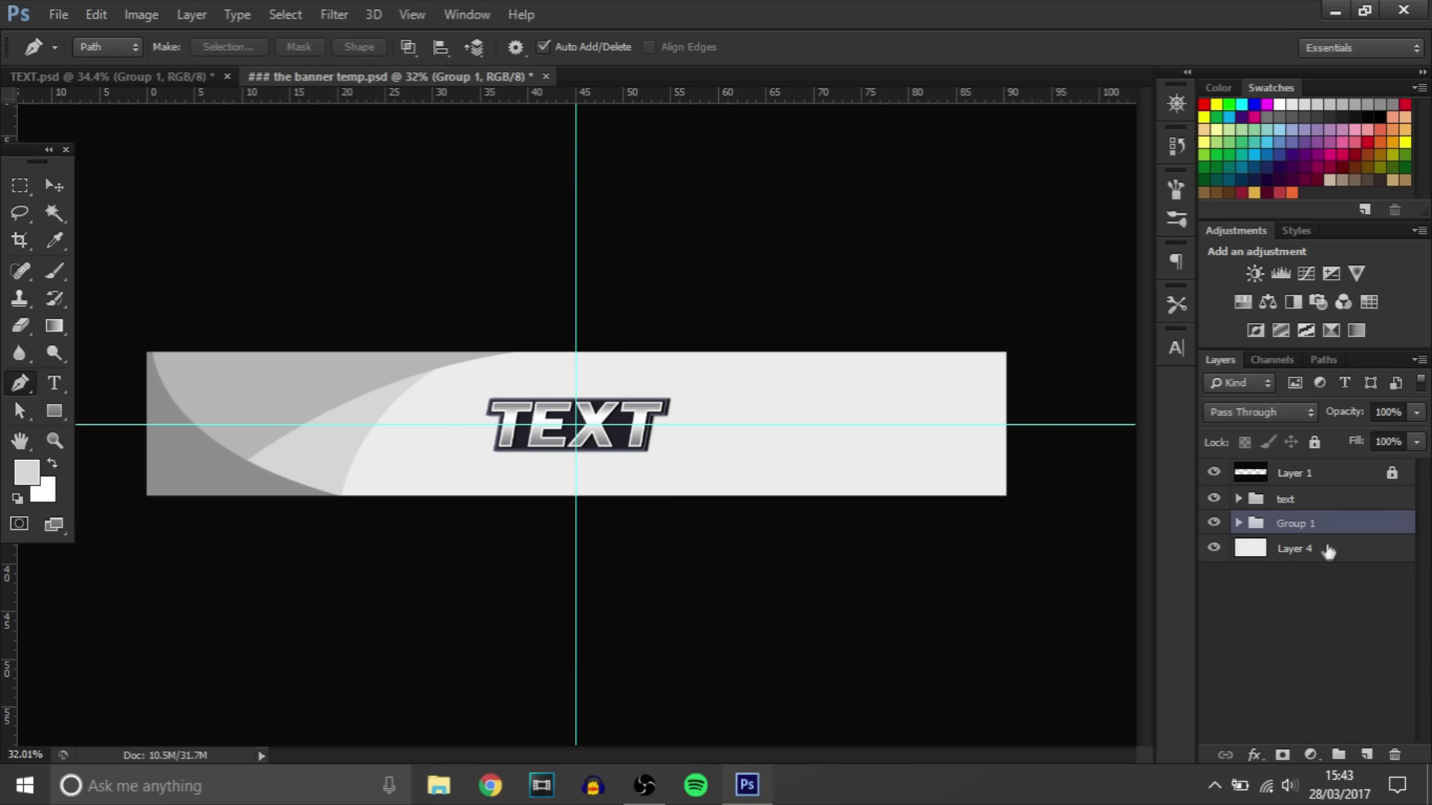
{"action": "key", "text": "ctrl+j"}
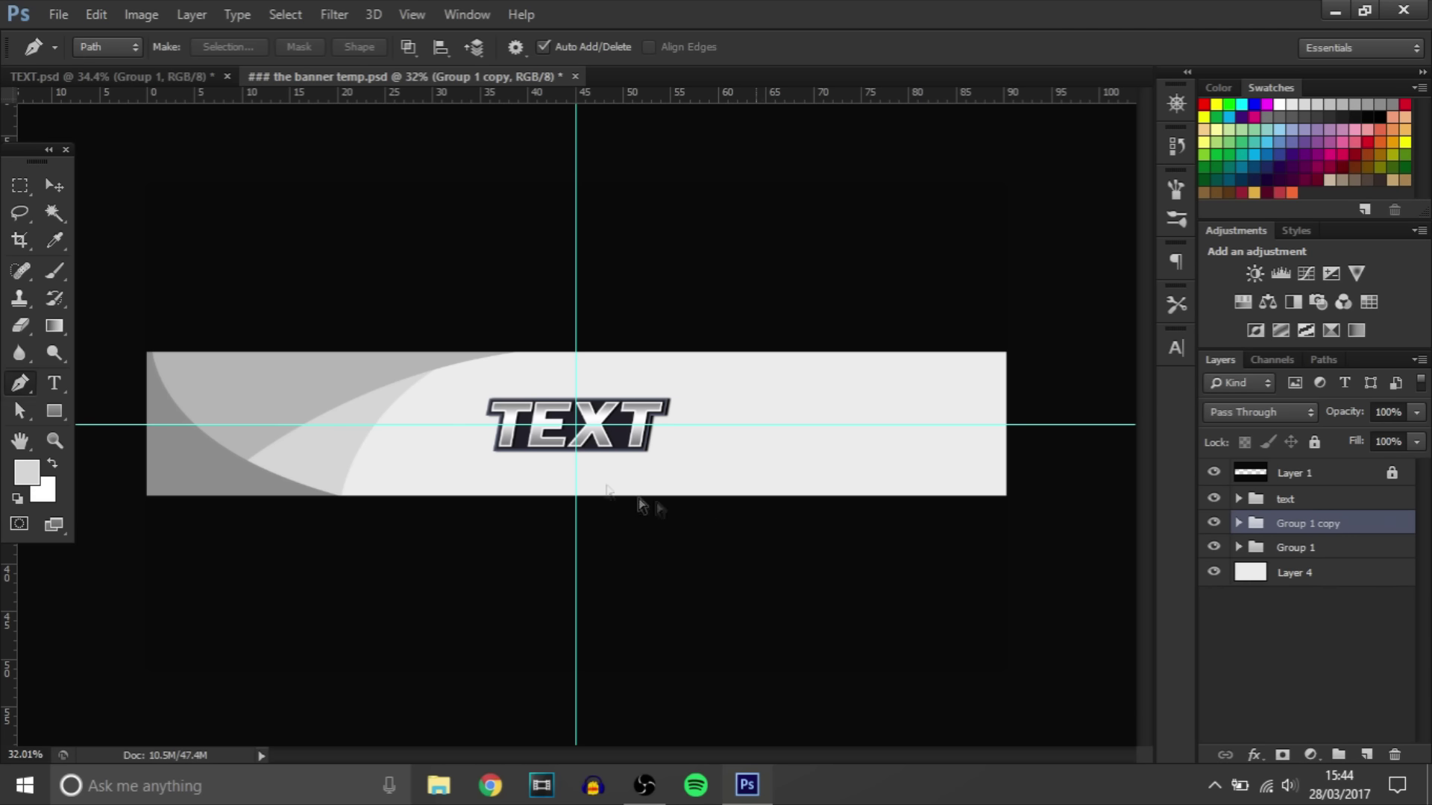
Step: Flip the duplicated shape group horizontally and move it to the banner's right end to mirror the left side
{"action": "key", "text": "ctrl+t"}
{"action": "right_click", "coordinate": [428, 440]}
{"action": "left_click", "coordinate": [478, 415]}
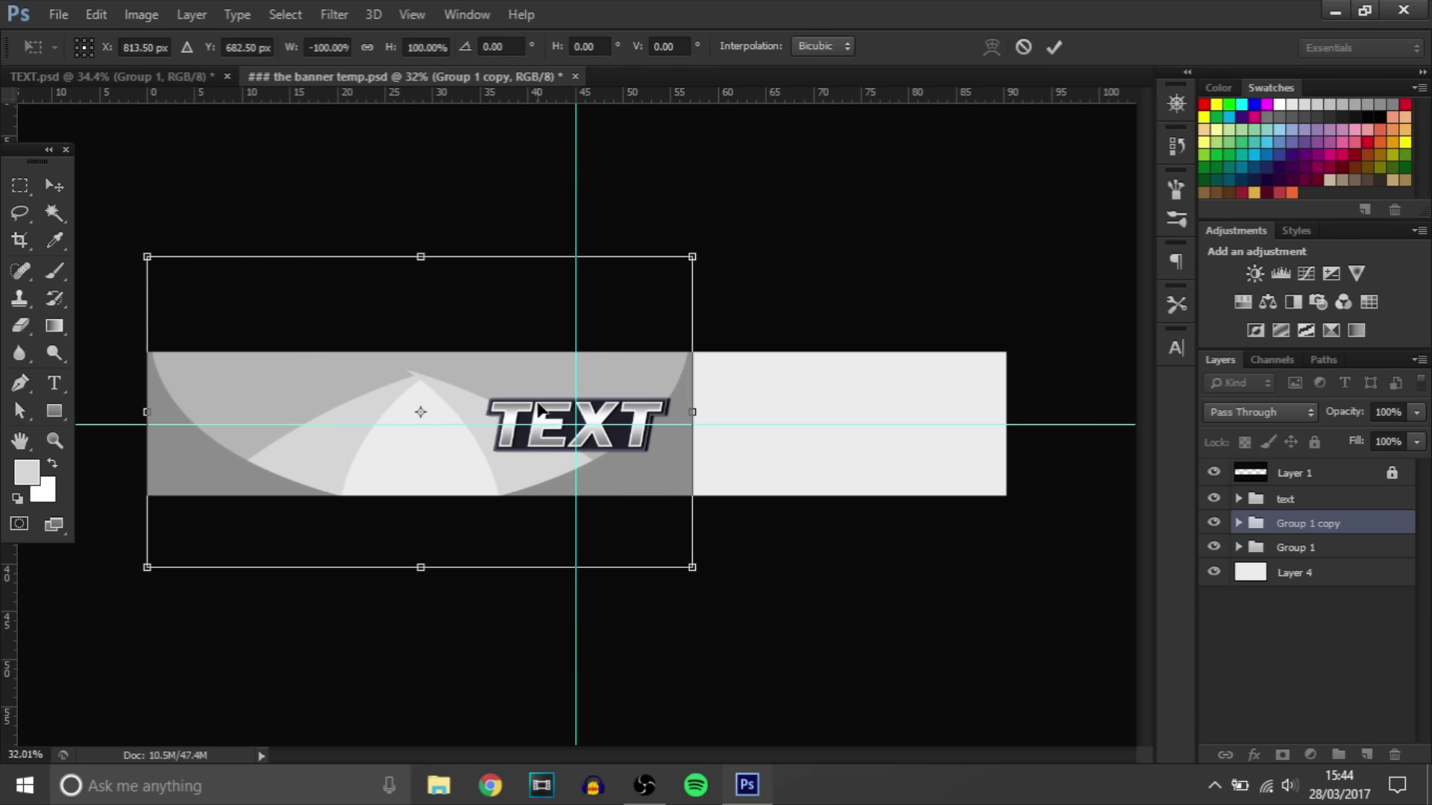
{"action": "key", "text": "Right"}
{"action": "key", "text": "Right"}
{"action": "key", "text": "Right"}
{"action": "key", "text": "Right"}
{"action": "key", "text": "Right"}
{"action": "key", "text": "Right"}
{"action": "key", "text": "Right"}
{"action": "key", "text": "Right"}
{"action": "key", "text": "Right"}
{"action": "key", "text": "Right"}
{"action": "key", "text": "Right"}
{"action": "key", "text": "Right"}
{"action": "key", "text": "Right"}
{"action": "key", "text": "Right"}
{"action": "key", "text": "Right"}
{"action": "key", "text": "Right"}
{"action": "key", "text": "Right"}
{"action": "key", "text": "Right"}
{"action": "key", "text": "Right"}
{"action": "key", "text": "Right"}
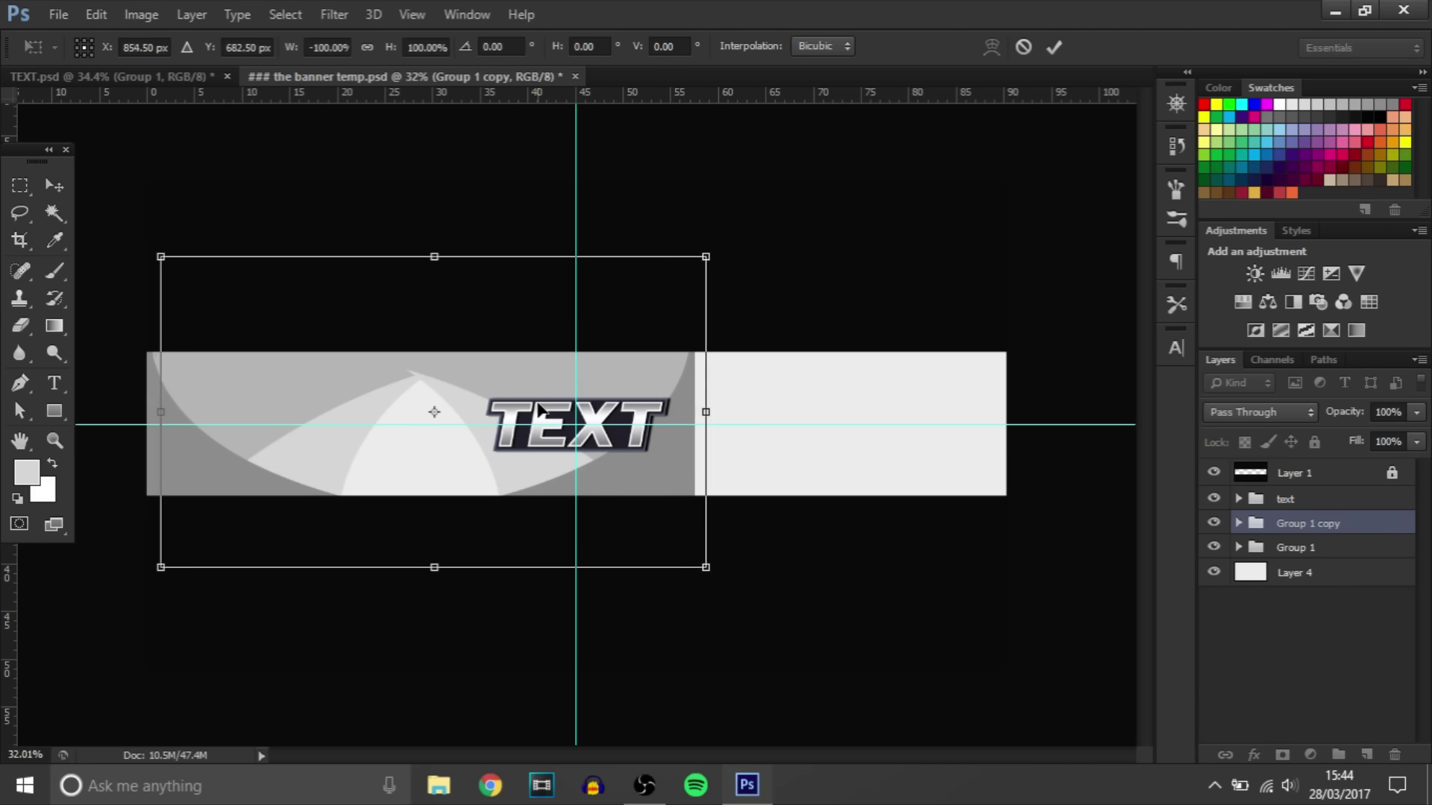
{"action": "key", "text": "Right"}
{"action": "key", "text": "Right"}
{"action": "key", "text": "Right"}
{"action": "key", "text": "Right"}
{"action": "key", "text": "Right"}
{"action": "key", "text": "Right"}
{"action": "key", "text": "Right"}
{"action": "key", "text": "Right"}
{"action": "key", "text": "Right"}
{"action": "key", "text": "Right"}
{"action": "key", "text": "Right"}
{"action": "key", "text": "Right"}
{"action": "key", "text": "Right"}
{"action": "key", "text": "Right"}
{"action": "key", "text": "Right"}
{"action": "key", "text": "Right"}
{"action": "key", "text": "Right"}
{"action": "key", "text": "Right"}
{"action": "key", "text": "Right"}
{"action": "key", "text": "Right"}
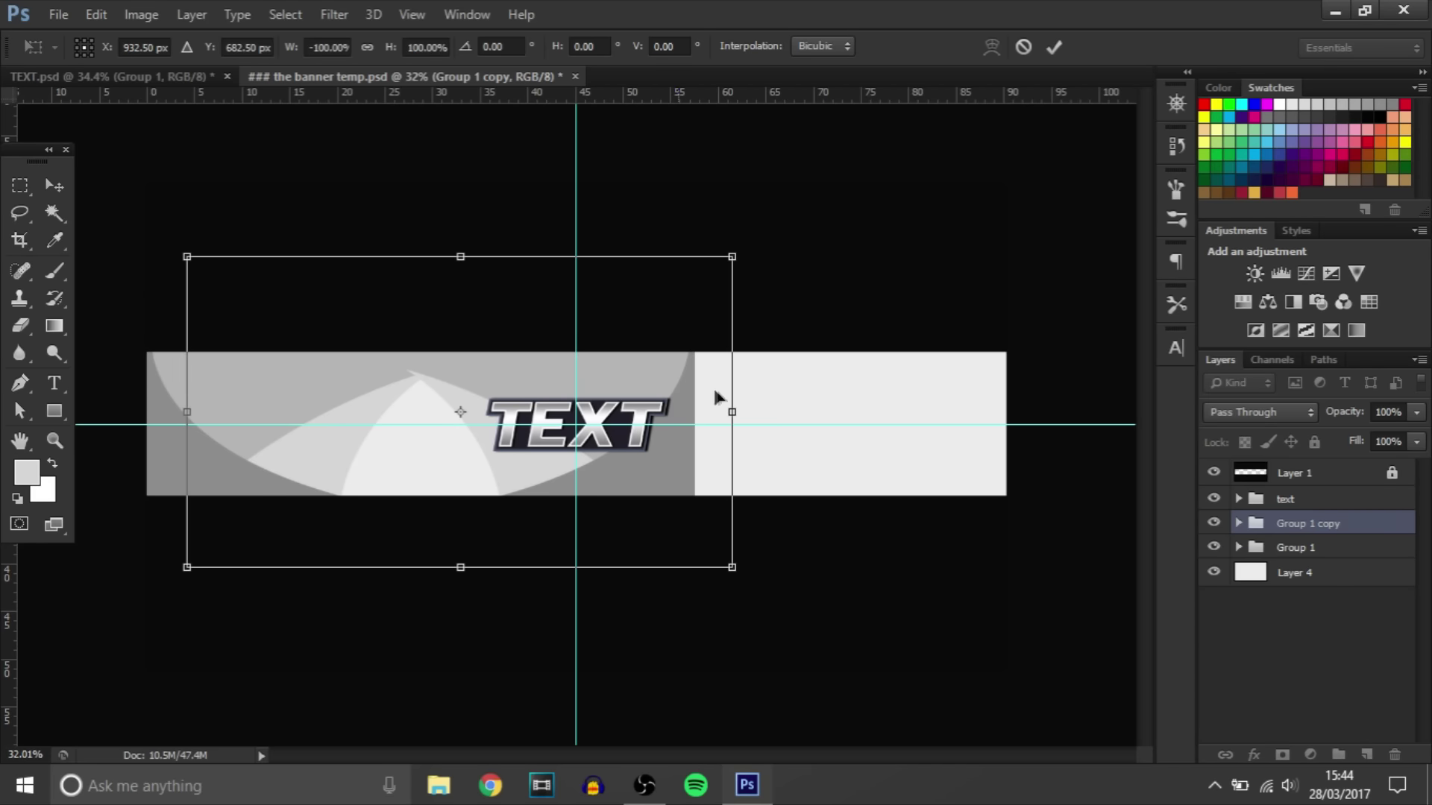
{"action": "left_click_drag", "start_coordinate": [723, 385], "coordinate": [948, 387]}
{"action": "key", "text": "p"}
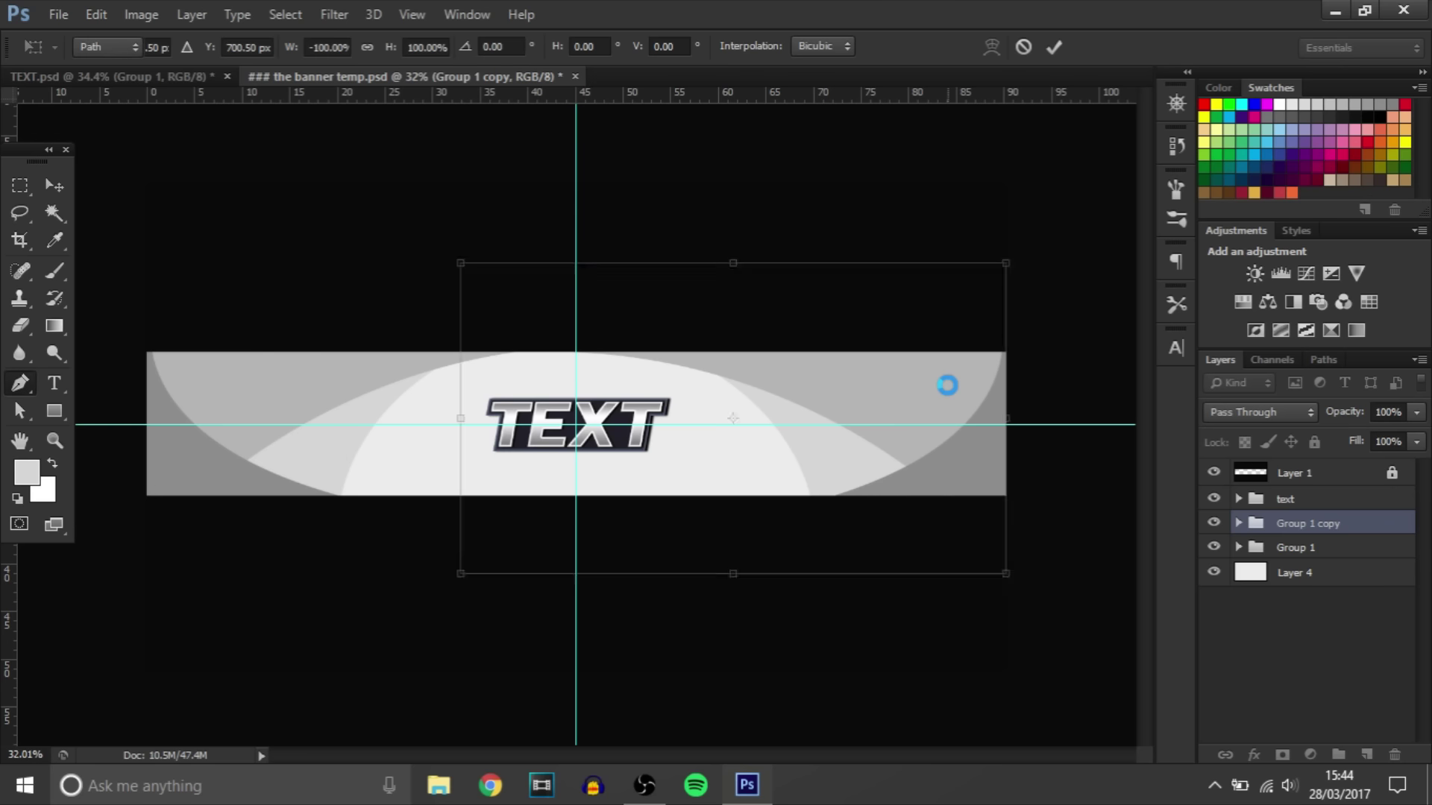
Step: Hide the guides and nudge the text group slightly left to centre it between the curved shapes
{"action": "key", "text": "ctrl+semicolon"}
{"action": "scroll", "coordinate": [430, 488], "scroll_direction": "up", "scroll_amount": 2}
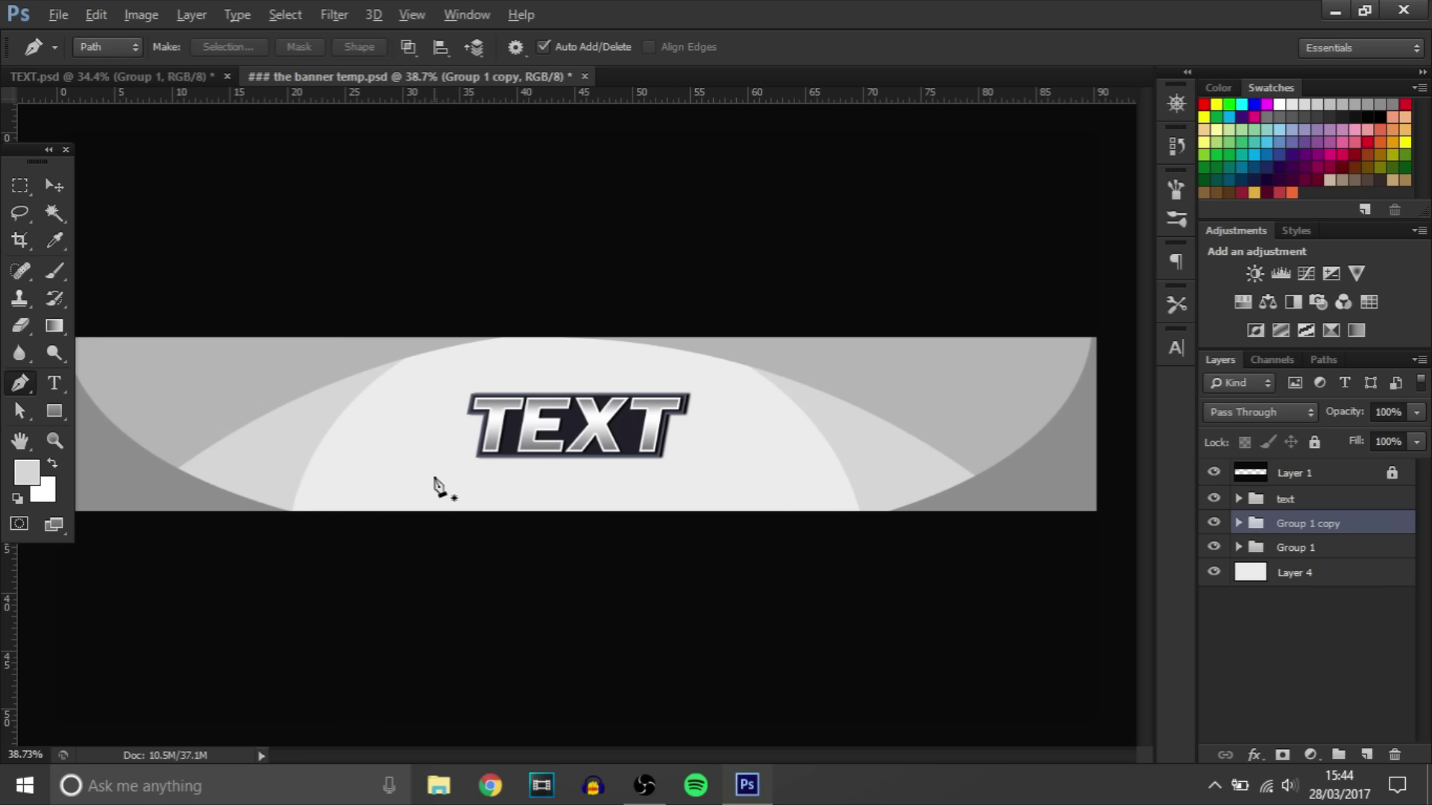
{"action": "key", "text": "alt"}
{"action": "left_click", "coordinate": [1280, 500]}
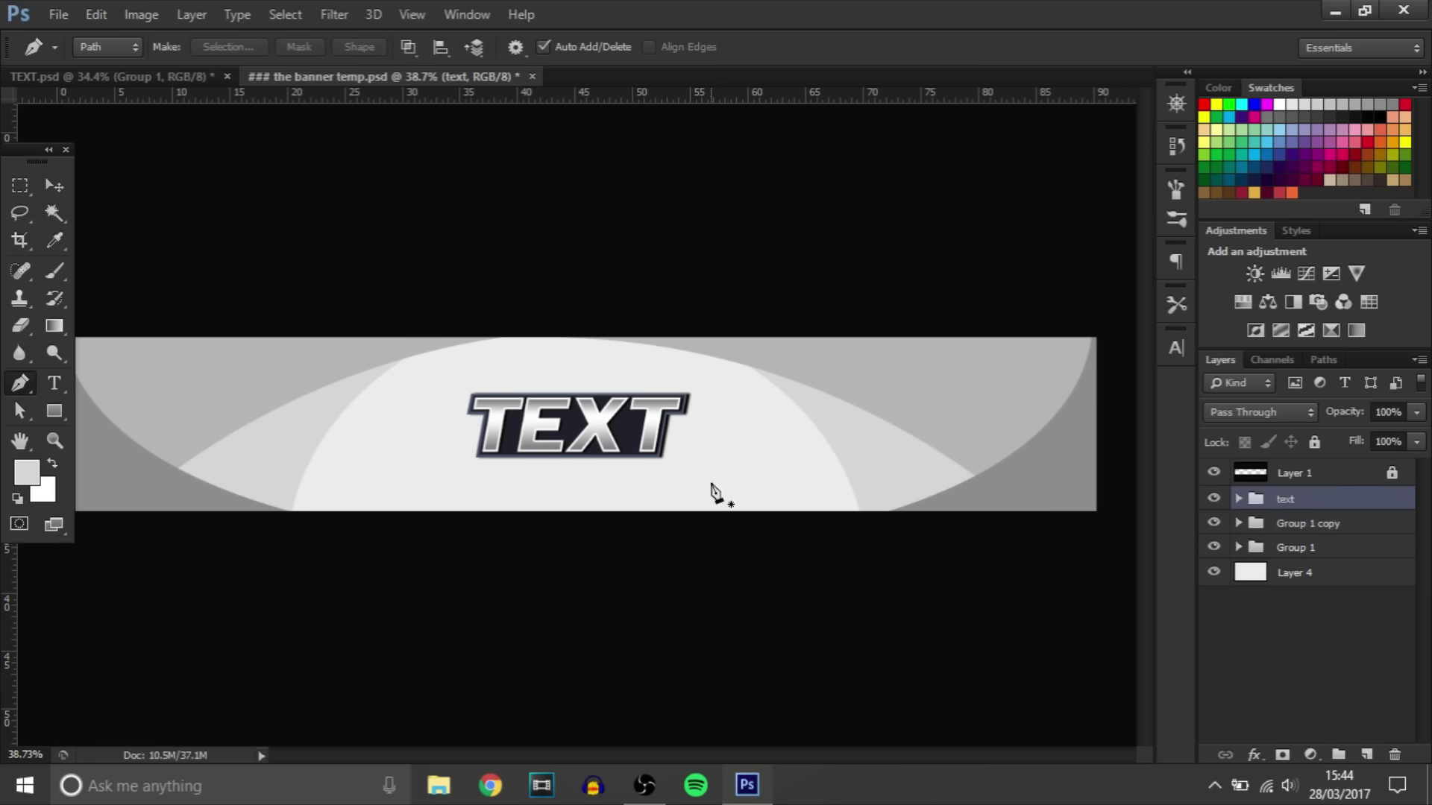
{"action": "left_click", "coordinate": [63, 189]}
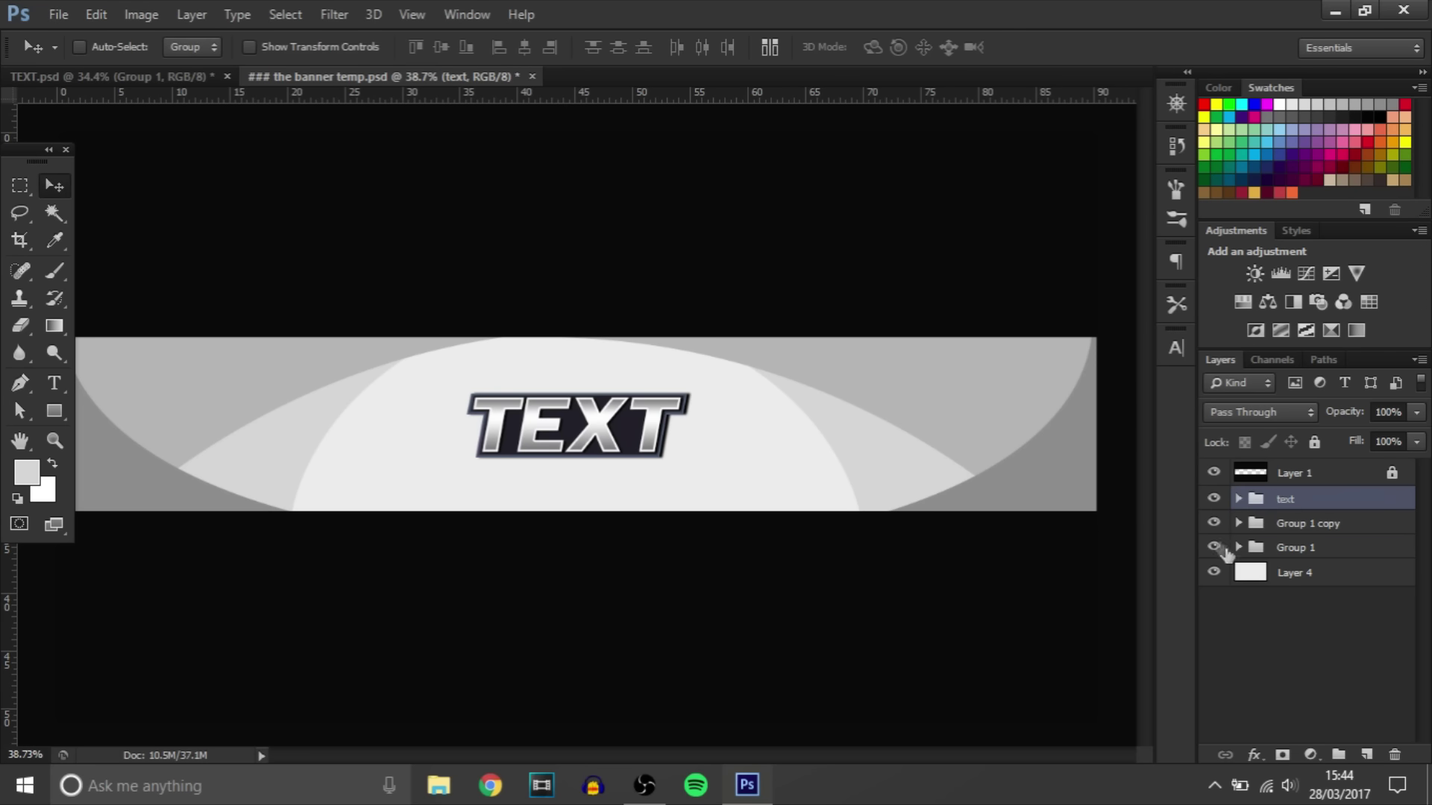
{"action": "key", "text": "shift+Left"}
{"action": "key", "text": "shift+Left"}
{"action": "key", "text": "shift+Left"}
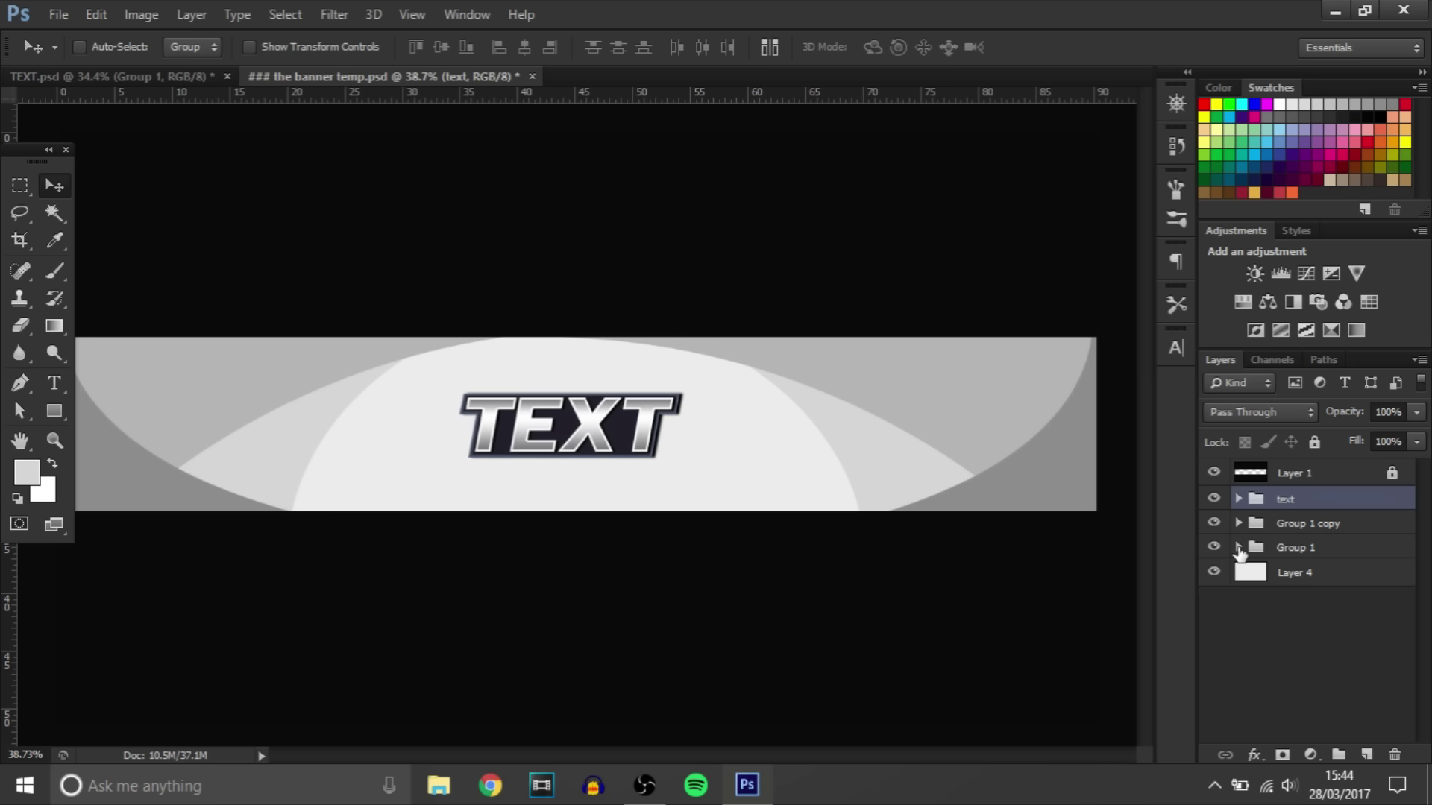
{"action": "key", "text": "Left"}
{"action": "key", "text": "Left"}
{"action": "key", "text": "Left"}
{"action": "key", "text": "Left"}
{"action": "key", "text": "Left"}
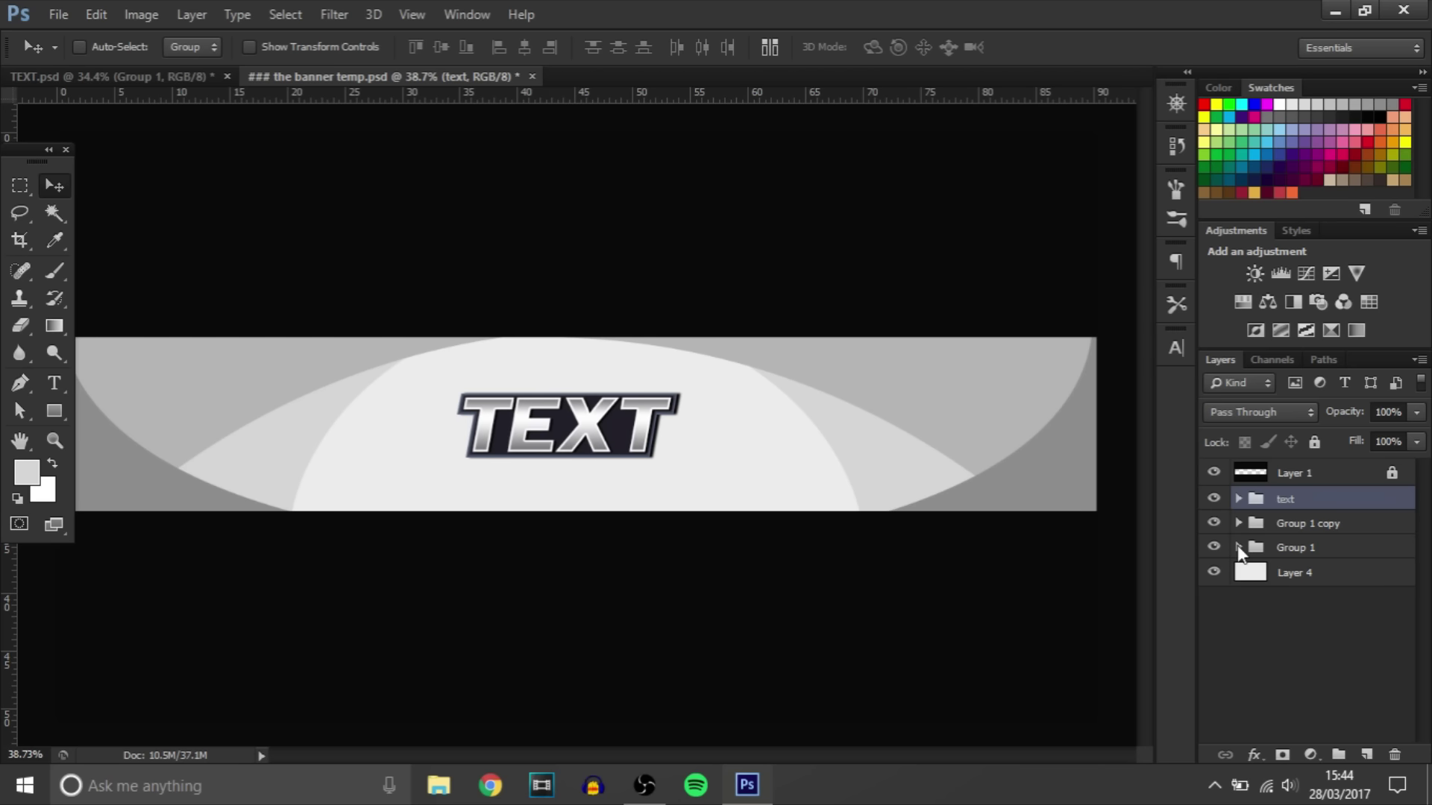
Step: Add a new layer above the text group and paint a soft white glow at the banner's top centre with a 1105 px brush
{"action": "scroll", "coordinate": [582, 406], "scroll_direction": "down", "scroll_amount": 3}
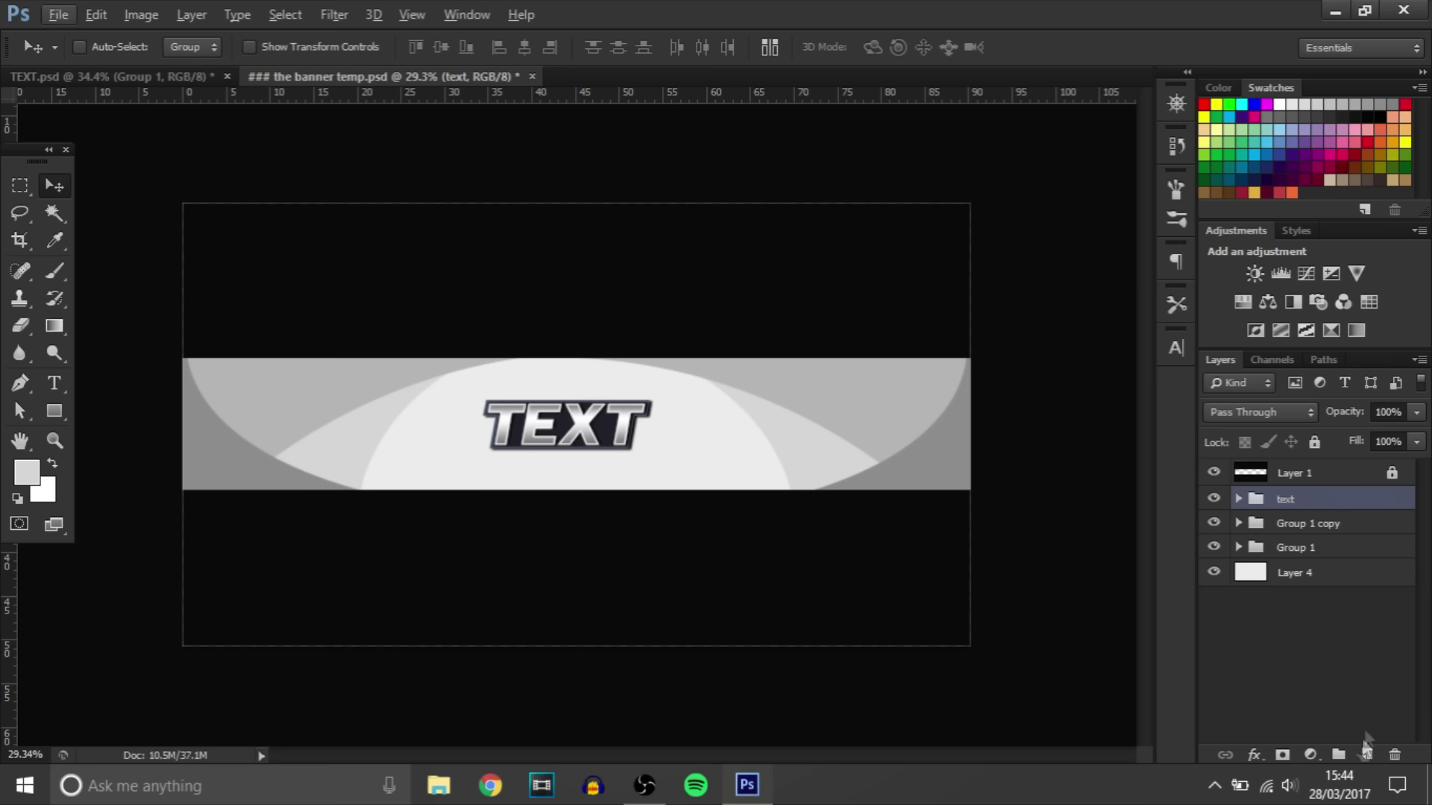
{"action": "left_click", "coordinate": [1366, 753]}
{"action": "left_click", "coordinate": [66, 274]}
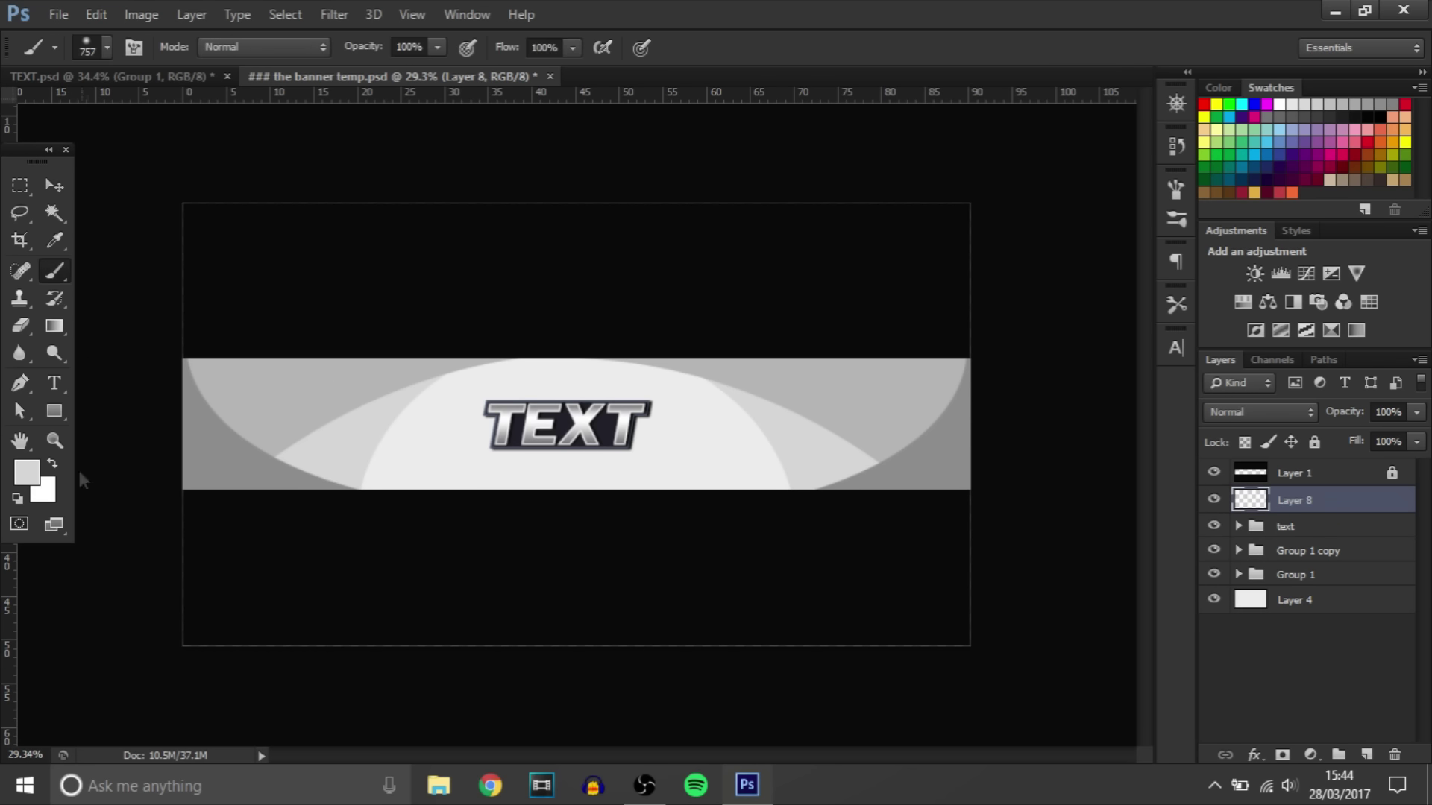
{"action": "left_click", "coordinate": [56, 465]}
{"action": "left_click_drag", "start_coordinate": [689, 462], "coordinate": [831, 427]}
{"action": "mouse_move", "coordinate": [584, 240]}
{"action": "left_mouse_down"}
{"action": "mouse_move", "coordinate": [569, 328]}
{"action": "mouse_move", "coordinate": [552, 329]}
{"action": "mouse_move", "coordinate": [569, 360]}
{"action": "mouse_move", "coordinate": [556, 356]}
{"action": "left_mouse_up"}
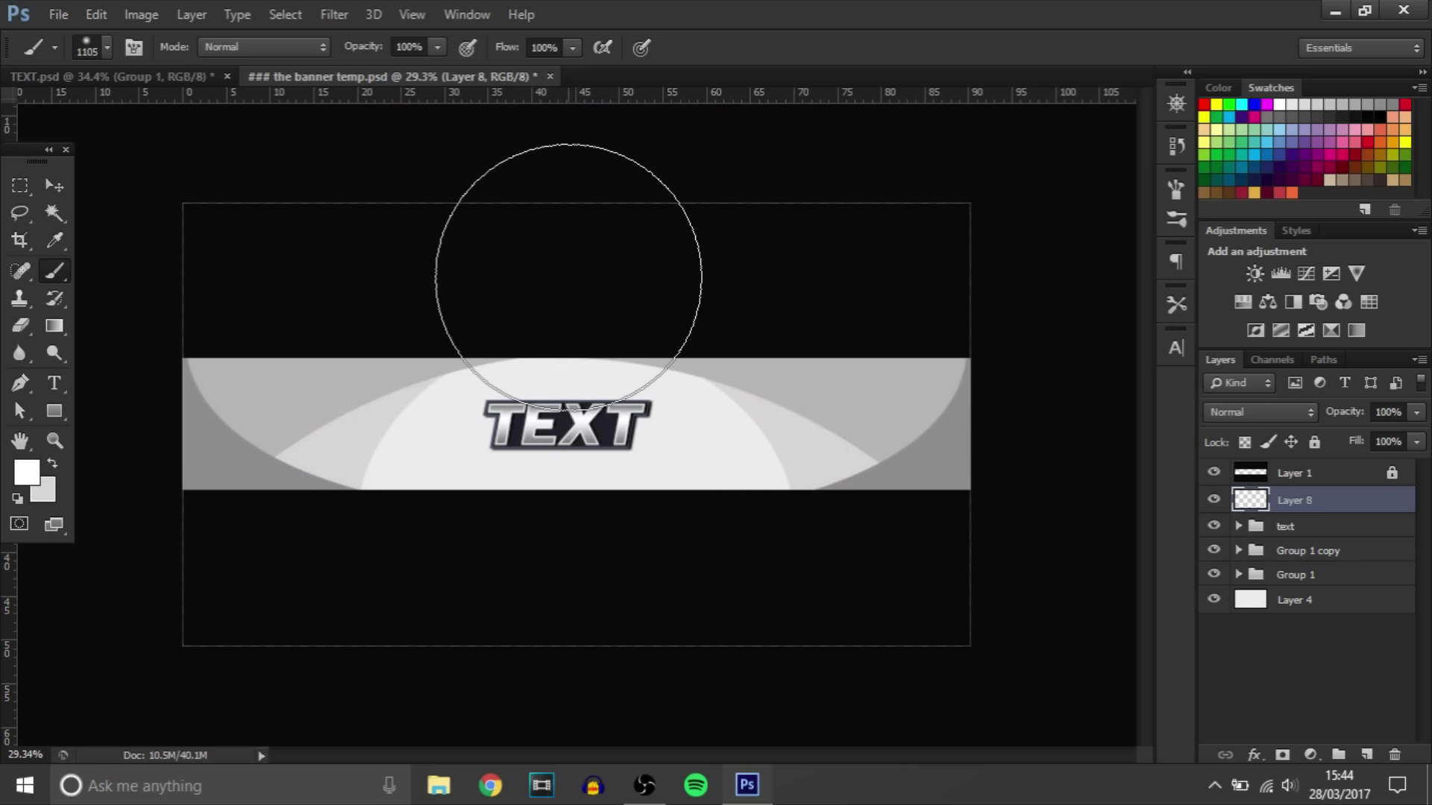
Step: Add a new layer above the glow layer and paint black shading over the banner's right end with a 948 px soft brush
{"action": "left_click", "coordinate": [1365, 754]}
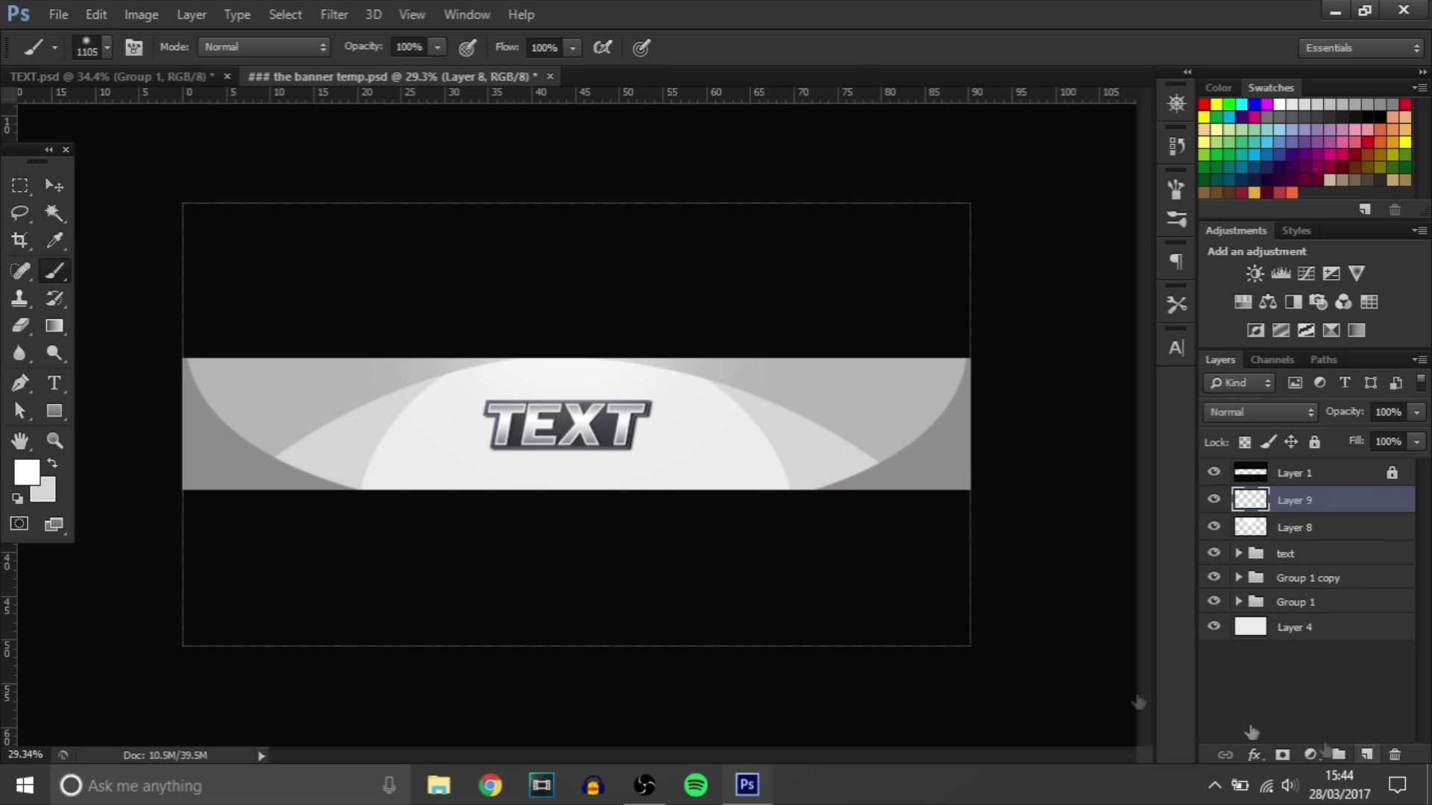
{"action": "left_click", "coordinate": [33, 483]}
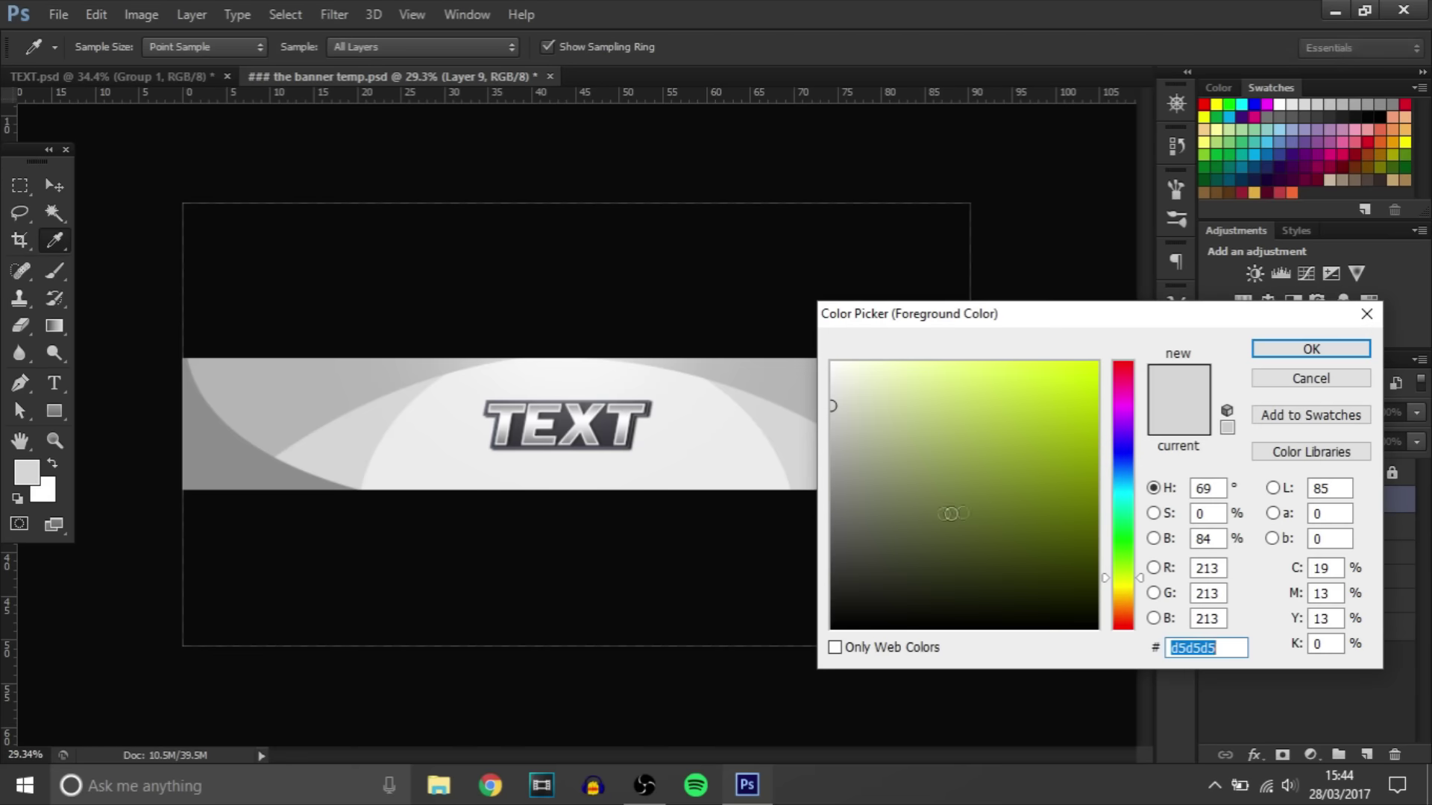
{"action": "left_click", "coordinate": [735, 671]}
{"action": "left_click", "coordinate": [1311, 349]}
{"action": "key", "text": "b"}
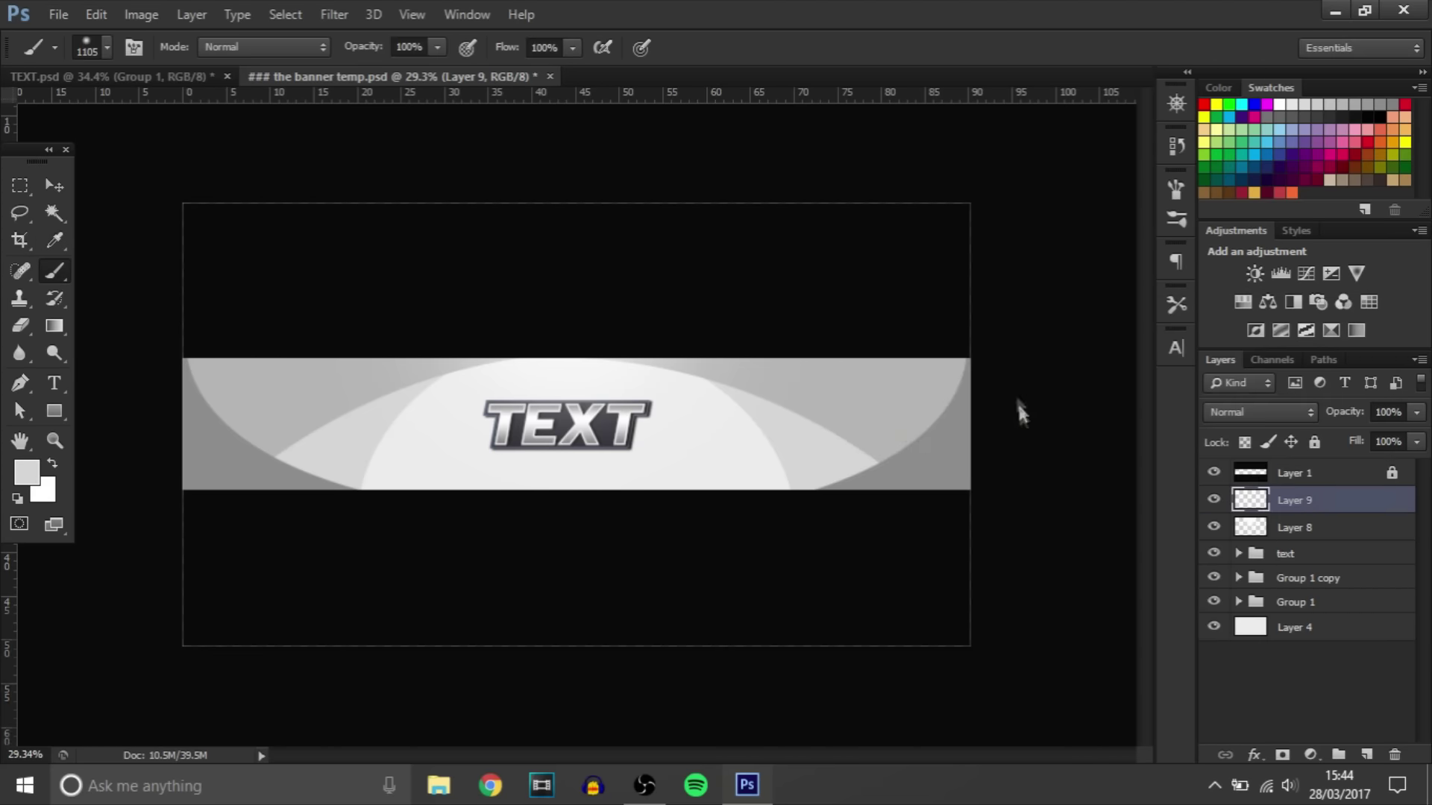
{"action": "right_click", "coordinate": [898, 383], "text": "alt"}
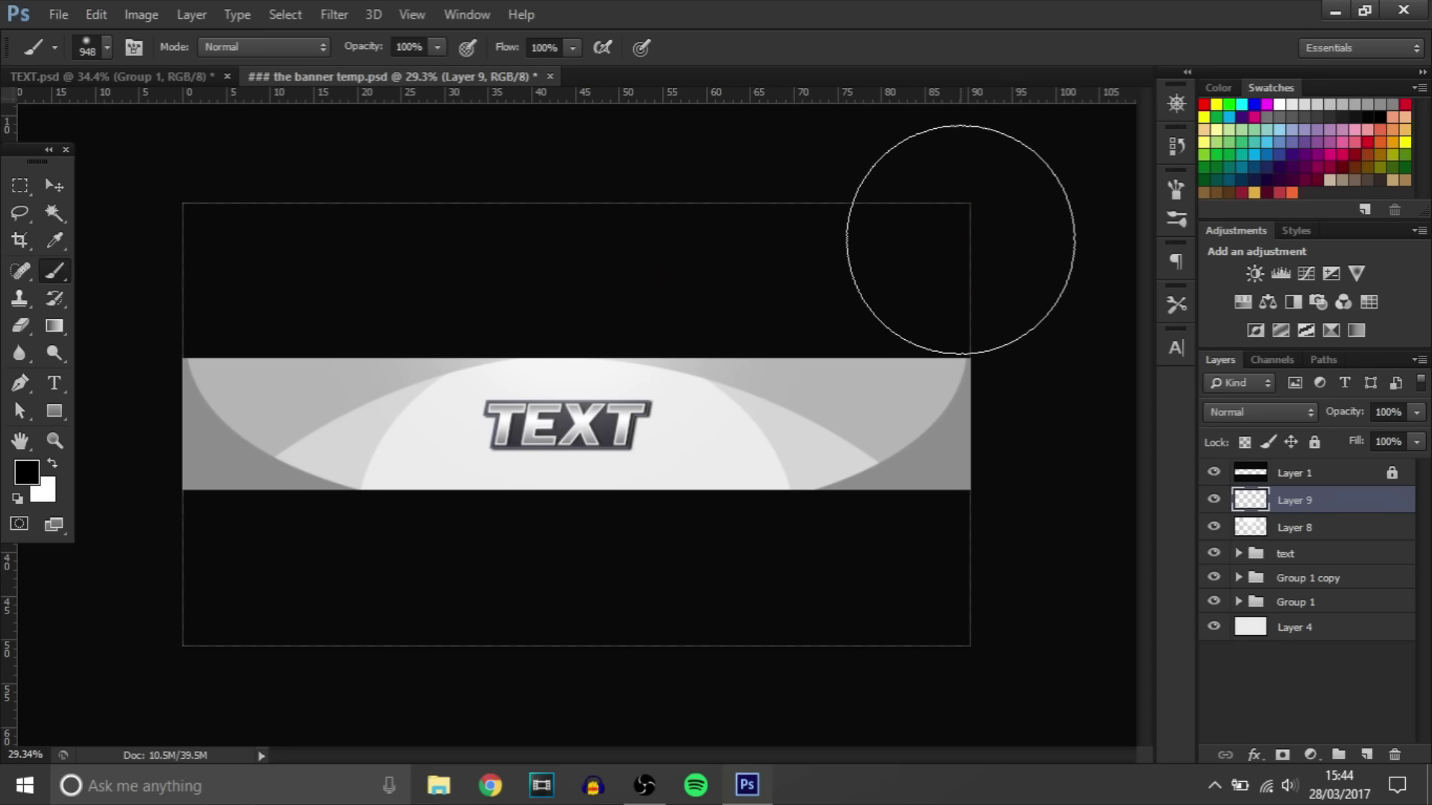
{"action": "left_click_drag", "start_coordinate": [936, 239], "coordinate": [927, 751]}
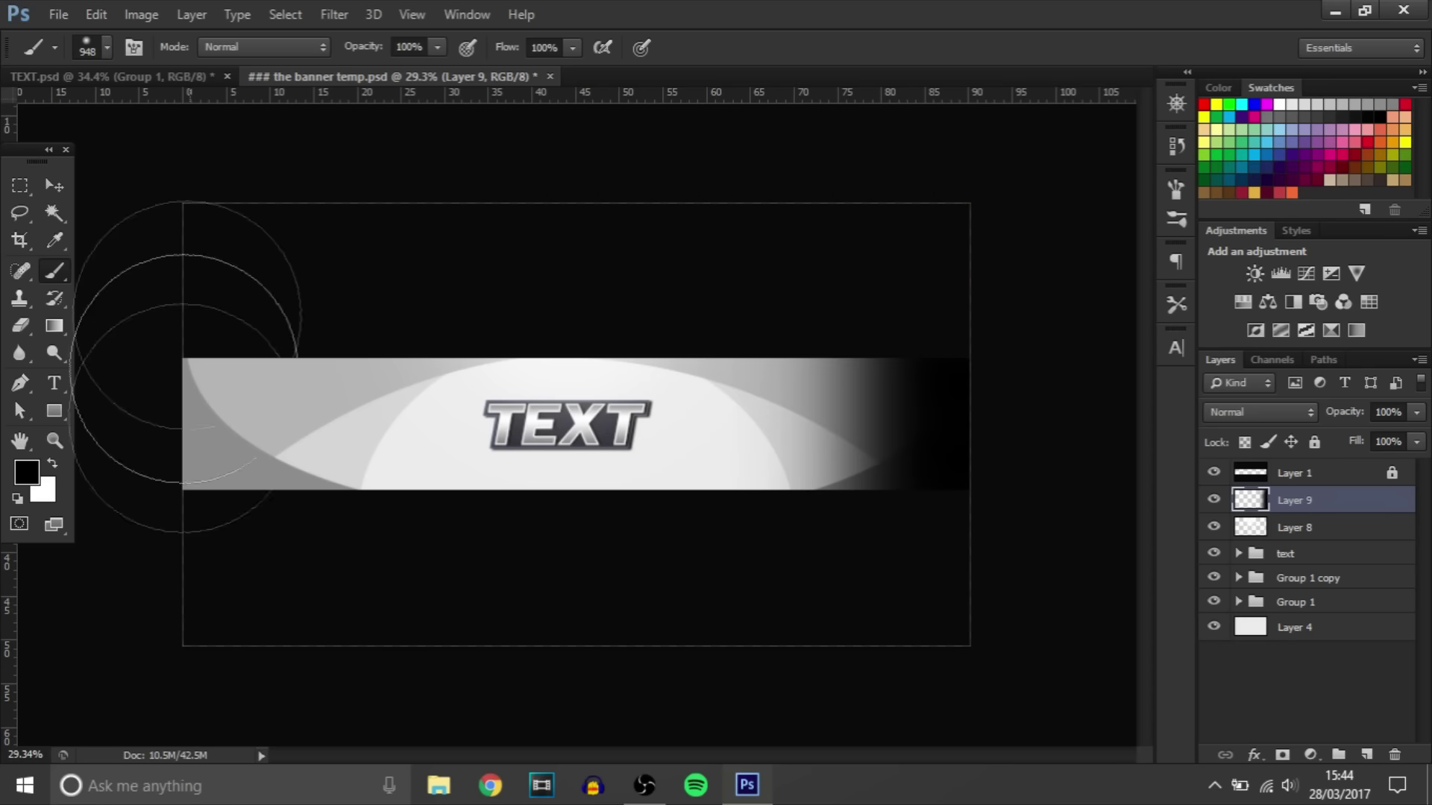
Step: Paint matching black shading over the banner's left end and reduce the shading layer's opacity to 28%
{"action": "mouse_move", "coordinate": [142, 313]}
{"action": "left_mouse_down"}
{"action": "mouse_move", "coordinate": [144, 719]}
{"action": "mouse_move", "coordinate": [112, 512]}
{"action": "left_mouse_up"}
{"action": "key", "text": "ctrl+z"}
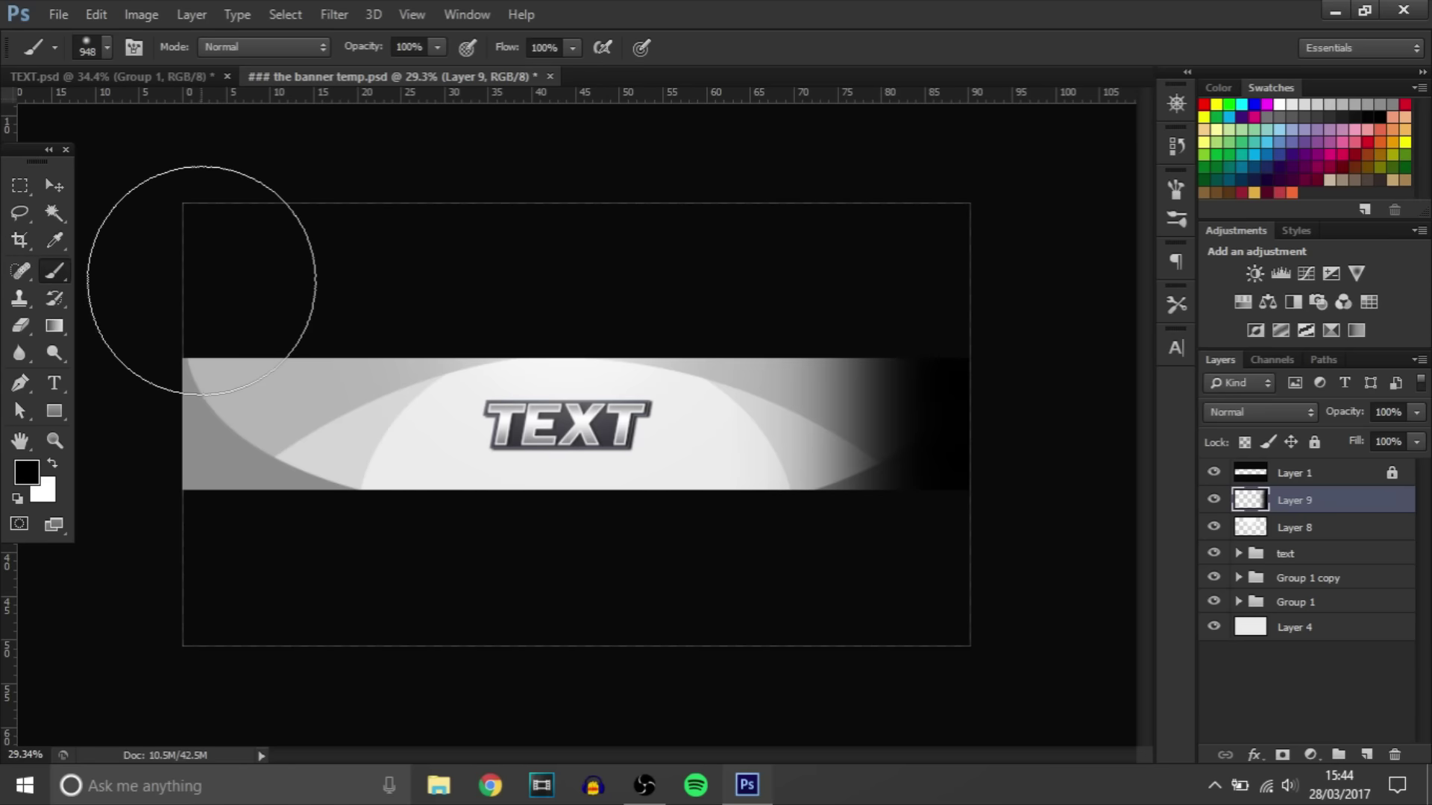
{"action": "left_click_drag", "start_coordinate": [198, 276], "coordinate": [171, 574]}
{"action": "left_click", "coordinate": [1416, 412]}
{"action": "left_click_drag", "start_coordinate": [1322, 440], "coordinate": [1326, 436]}
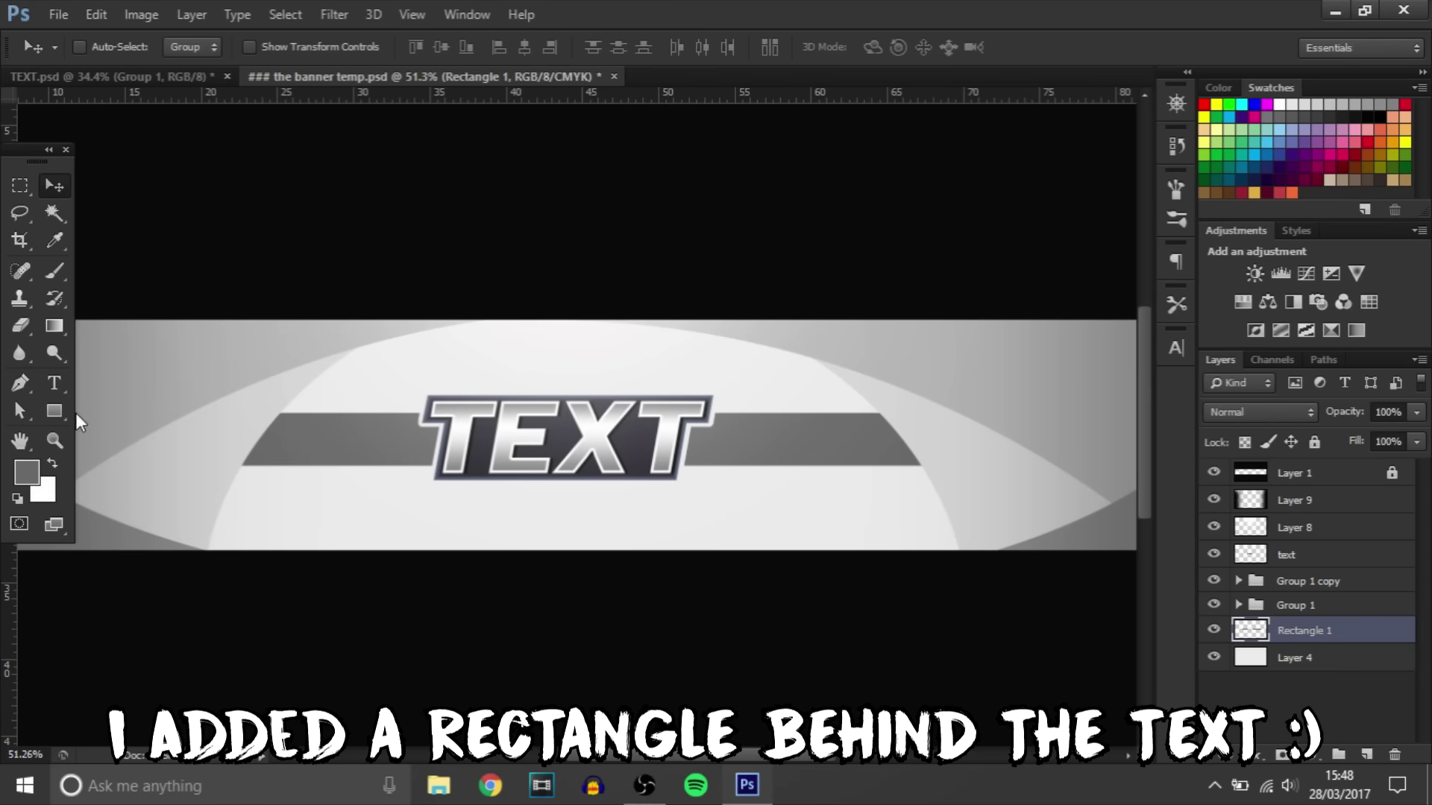
Step: Draw a b2b2b2 grey rectangle about 1627 × 58 px along the middle of the dark bar behind the text, and rasterize it
{"action": "left_click", "coordinate": [60, 411]}
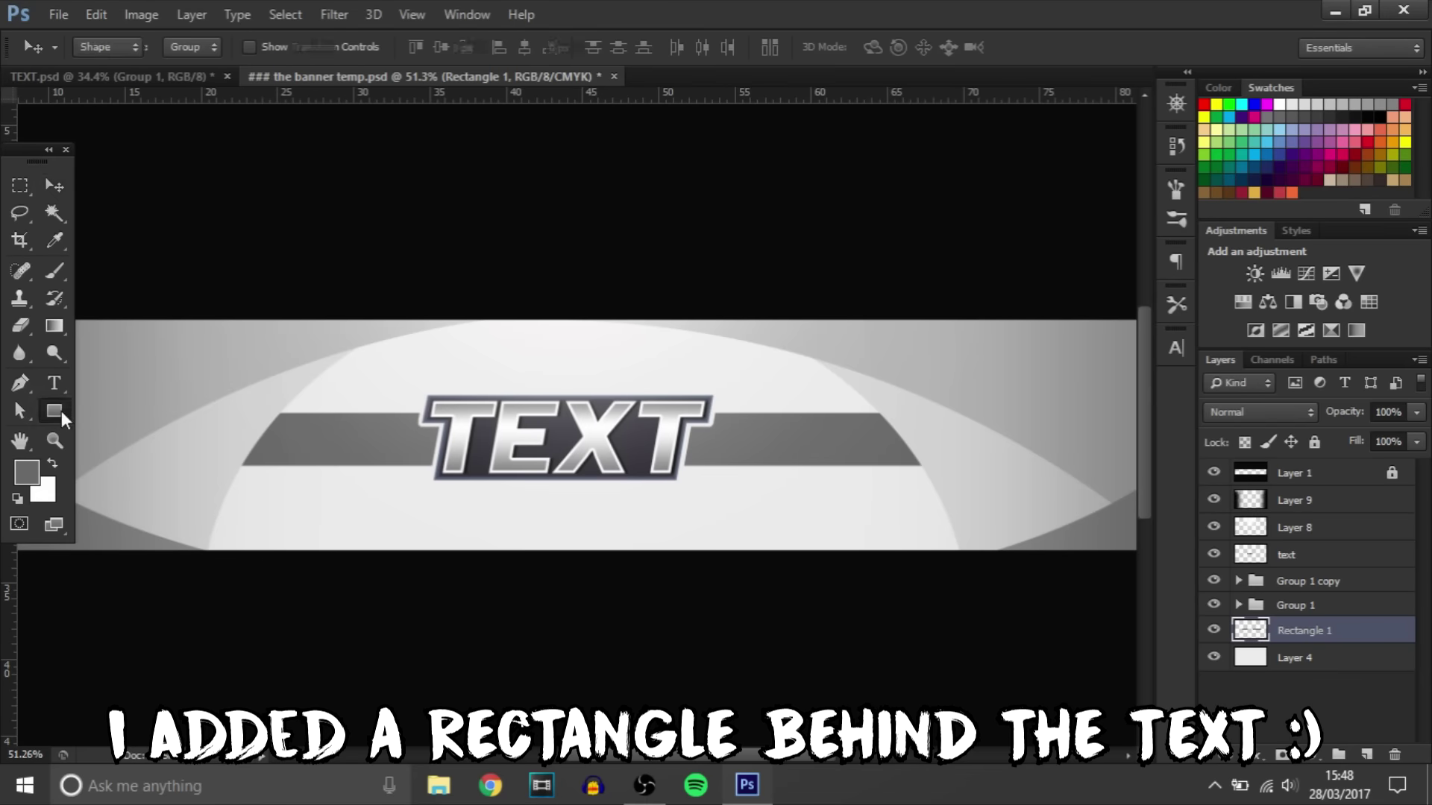
{"action": "left_click", "coordinate": [26, 472]}
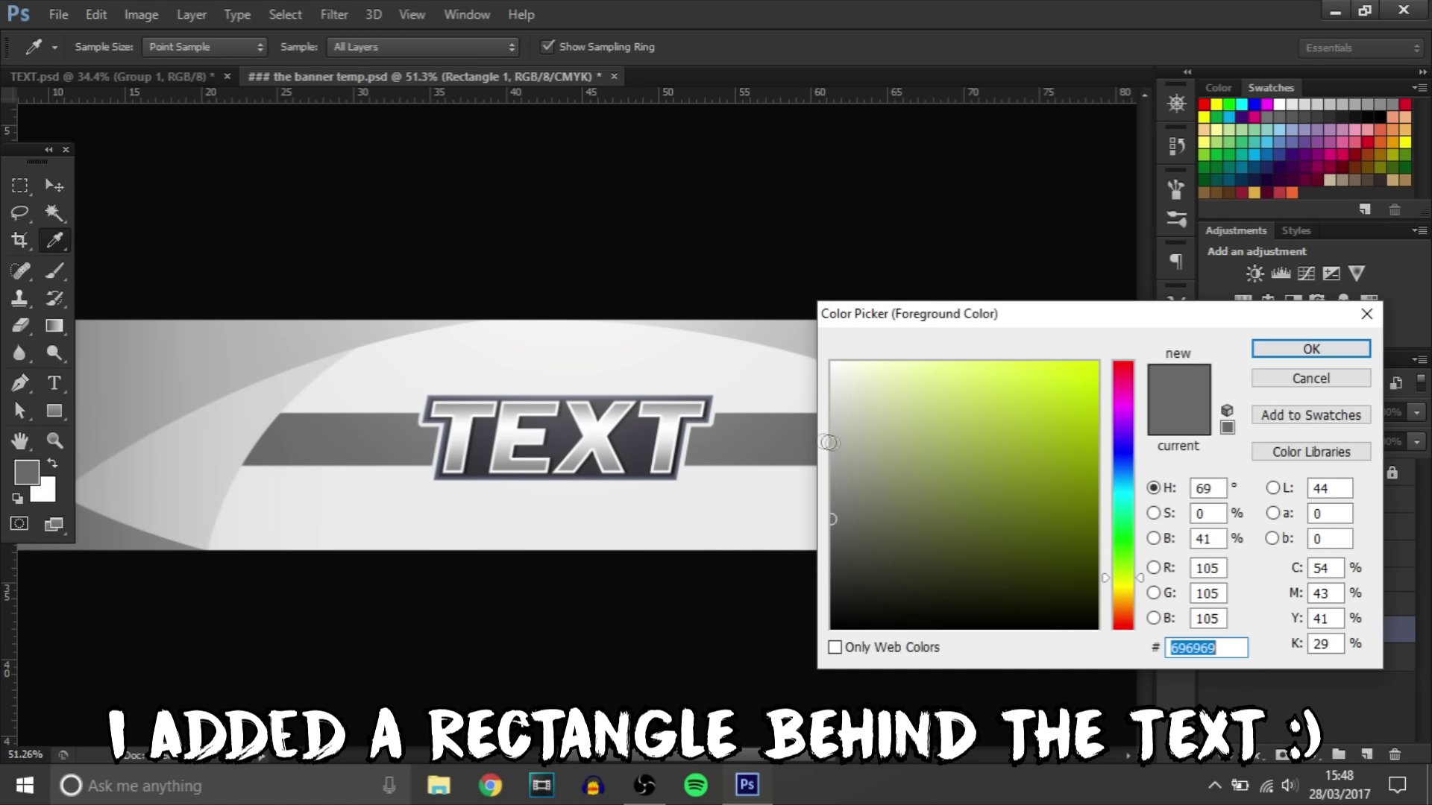
{"action": "left_click", "coordinate": [810, 442]}
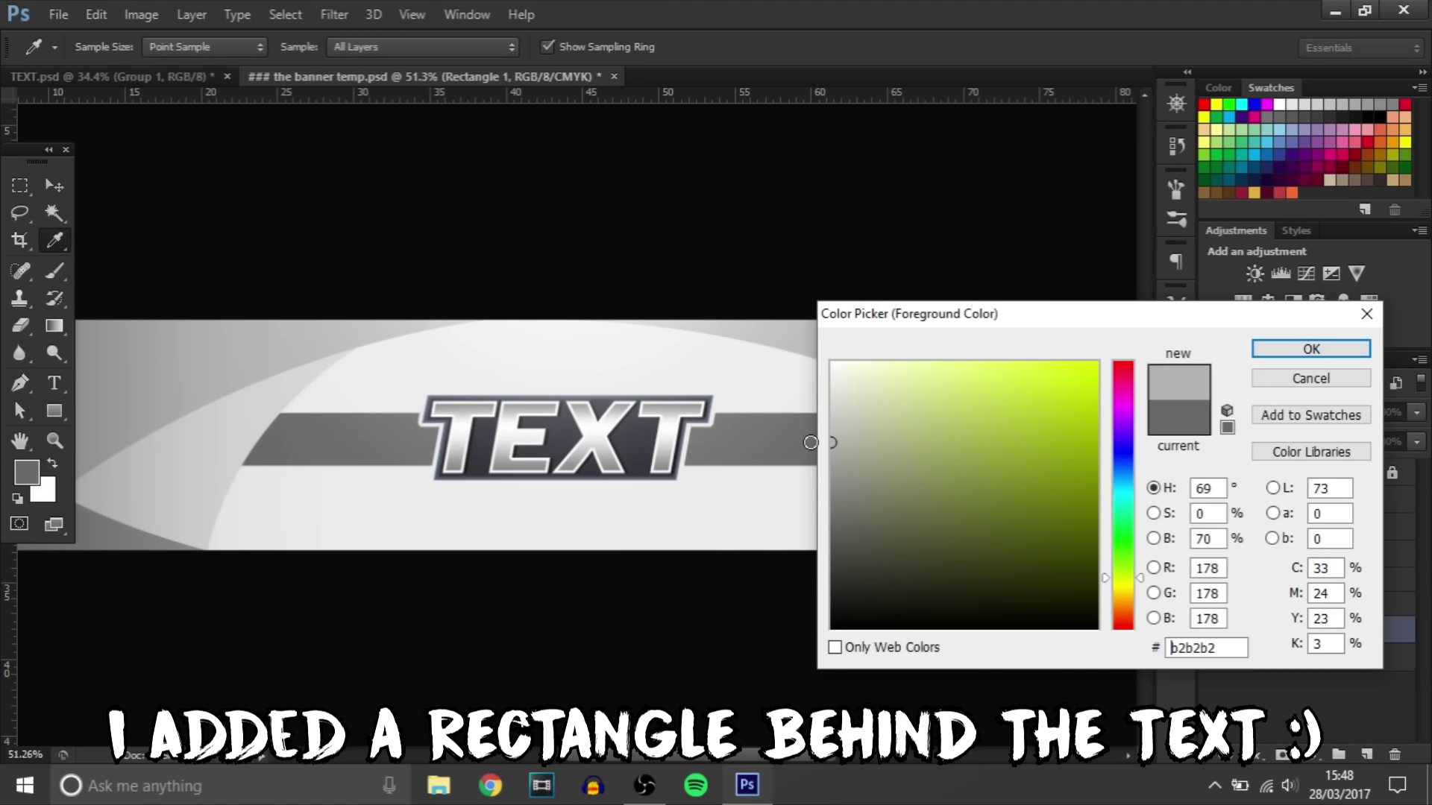
{"action": "left_click", "coordinate": [1312, 349]}
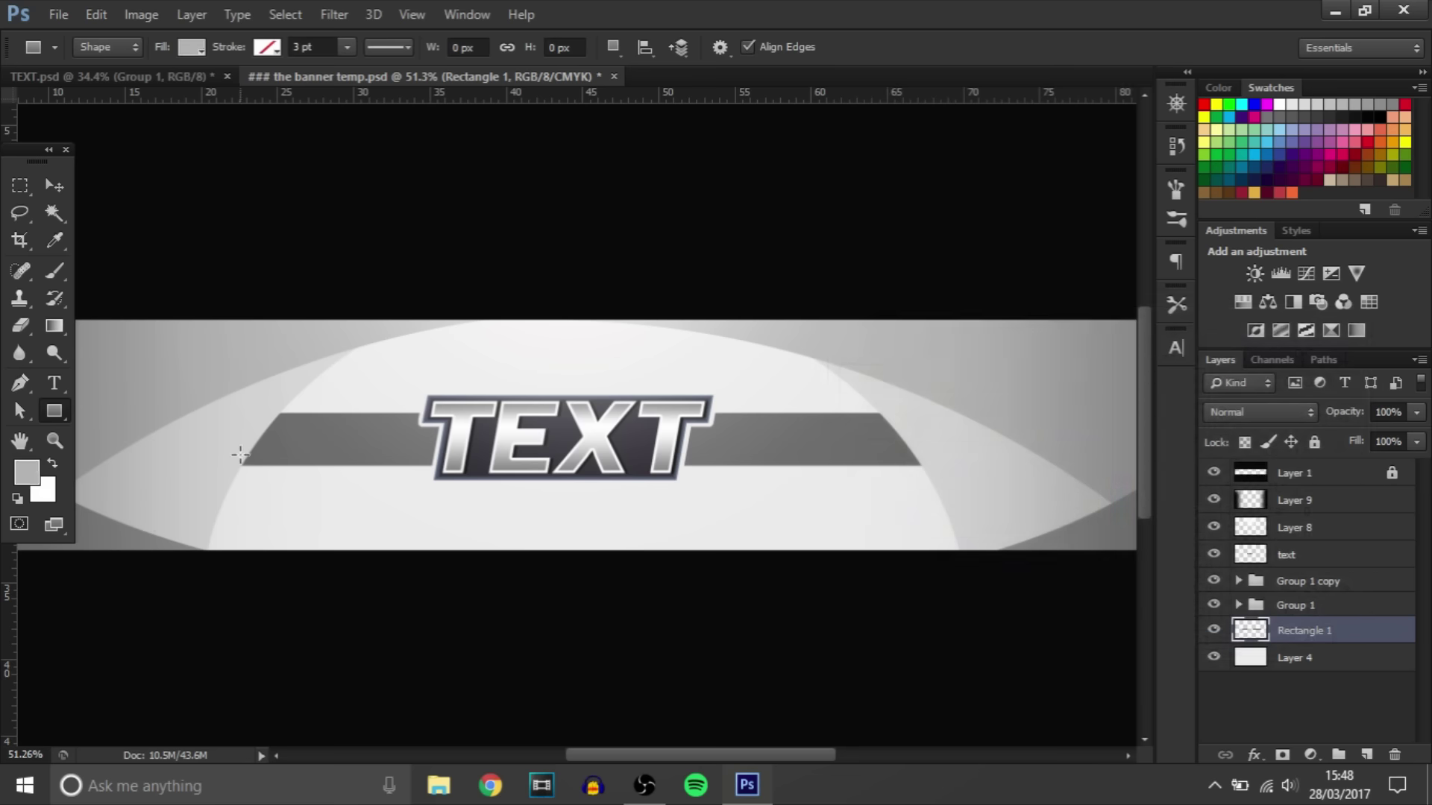
{"action": "left_click_drag", "start_coordinate": [240, 454], "coordinate": [1113, 423]}
{"action": "right_click", "coordinate": [1356, 639]}
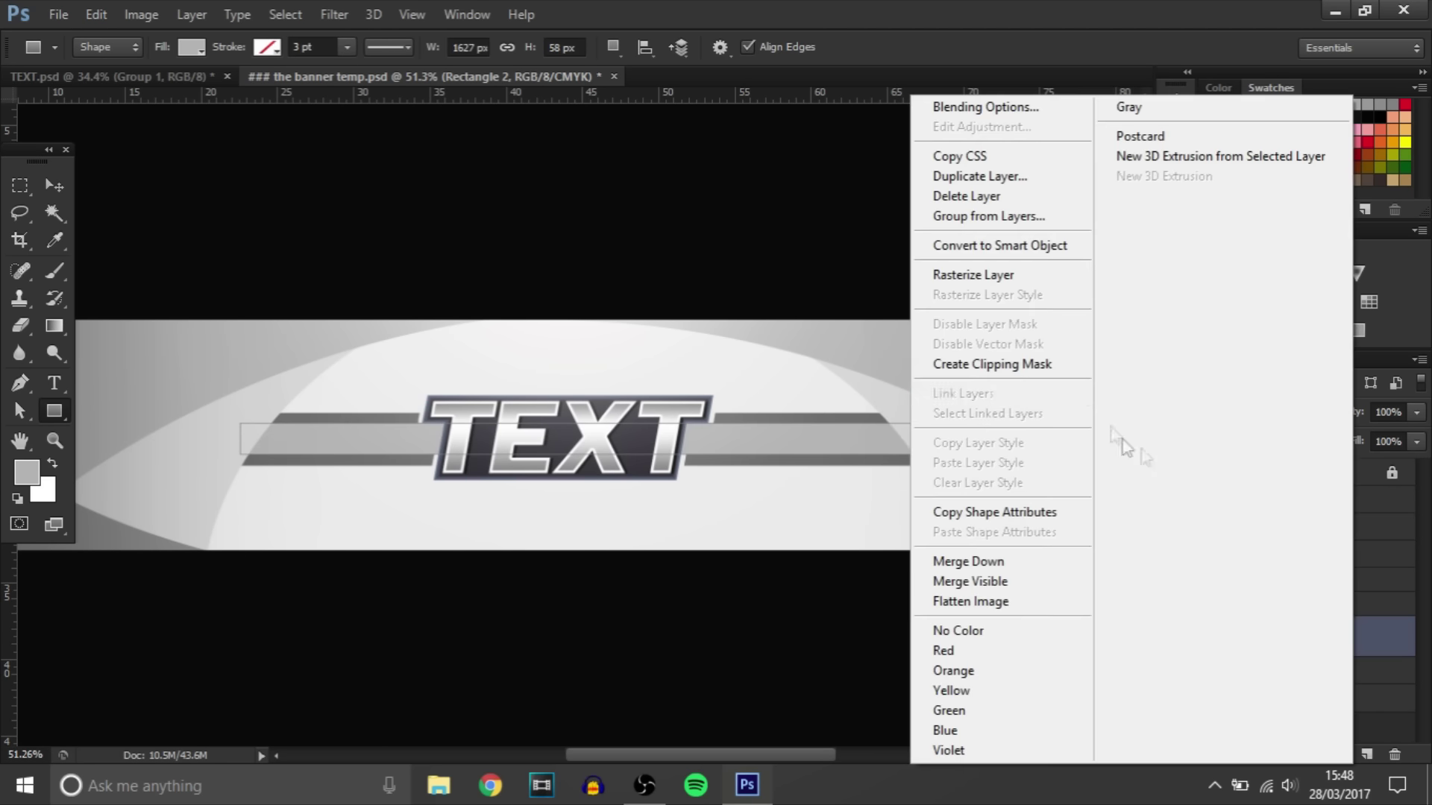
{"action": "left_click", "coordinate": [1044, 278]}
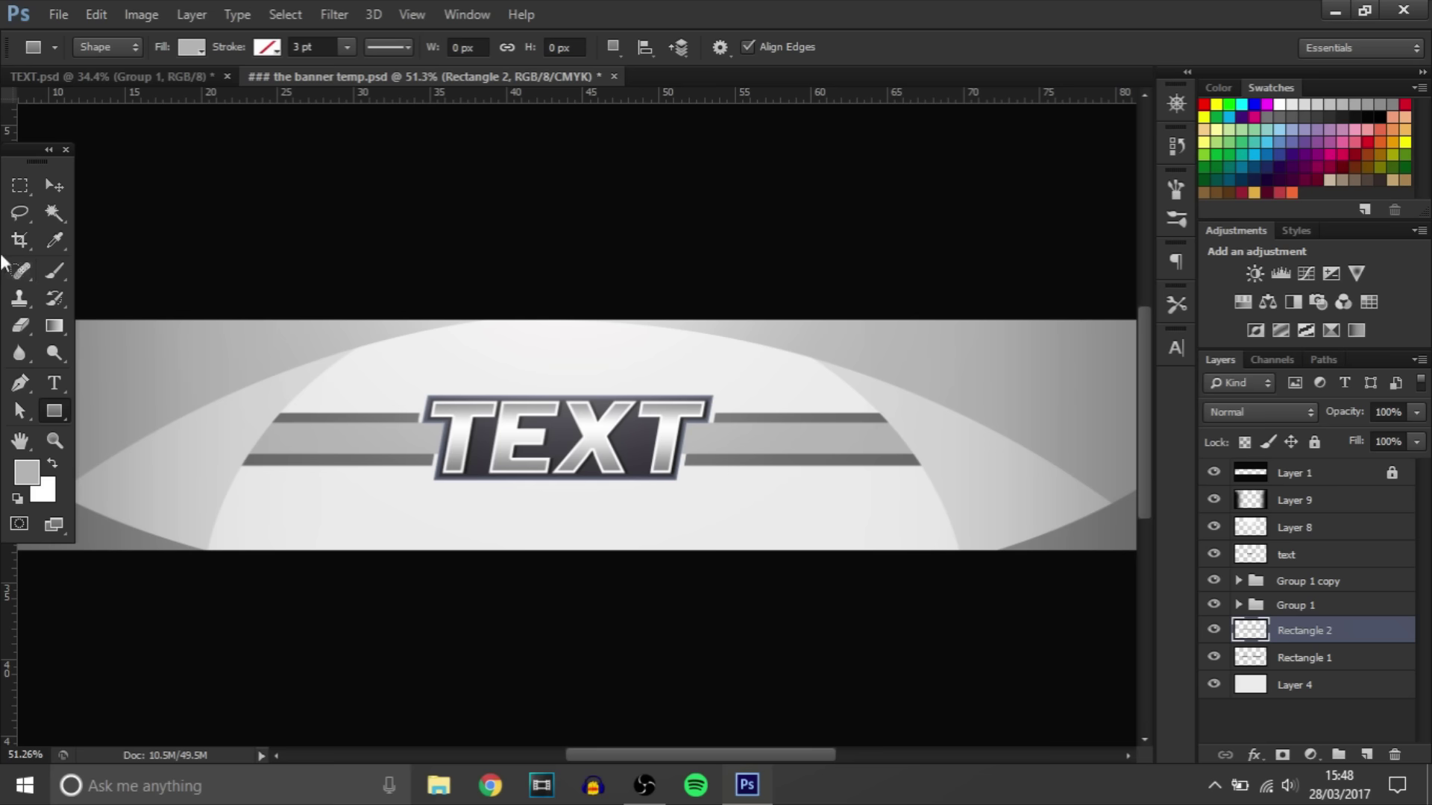
Step: Load the outline of the text layer as a selection while keeping Rectangle 2 active
{"action": "left_click", "coordinate": [49, 190]}
{"action": "scroll", "coordinate": [499, 467], "scroll_direction": "up", "scroll_amount": 5}
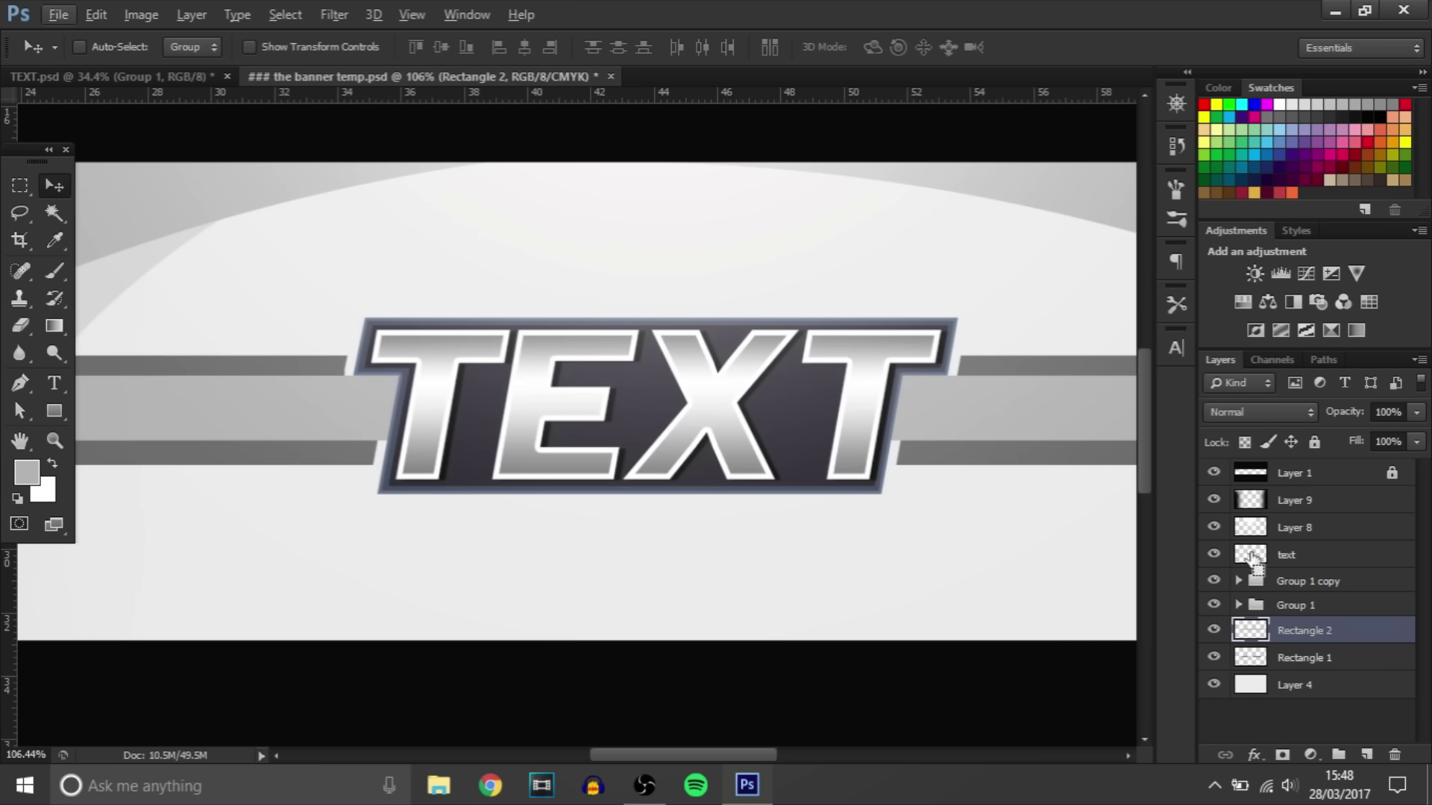
{"action": "left_click", "coordinate": [1251, 554], "text": "ctrl"}
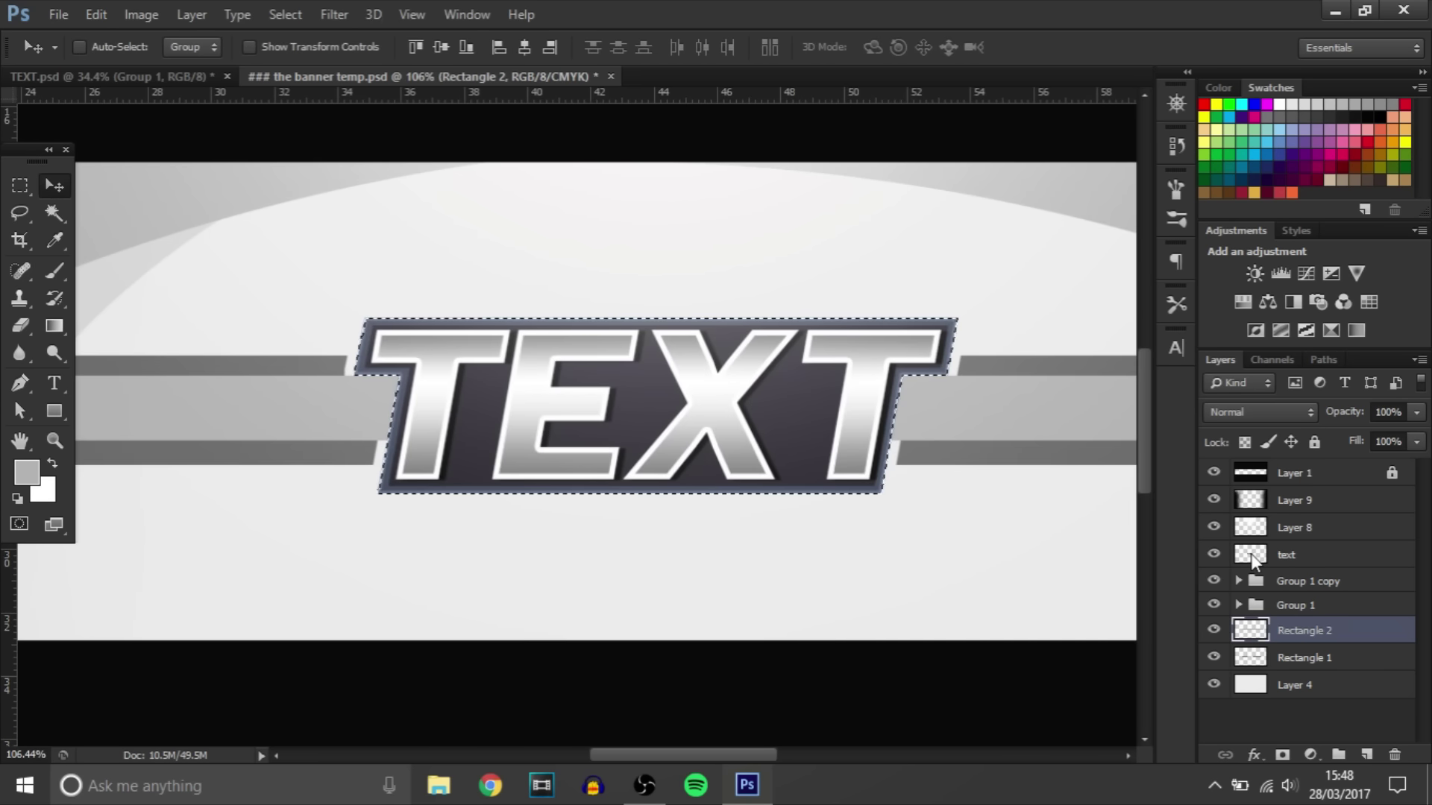
{"action": "left_click", "coordinate": [293, 8]}
{"action": "mouse_move", "coordinate": [336, 248]}
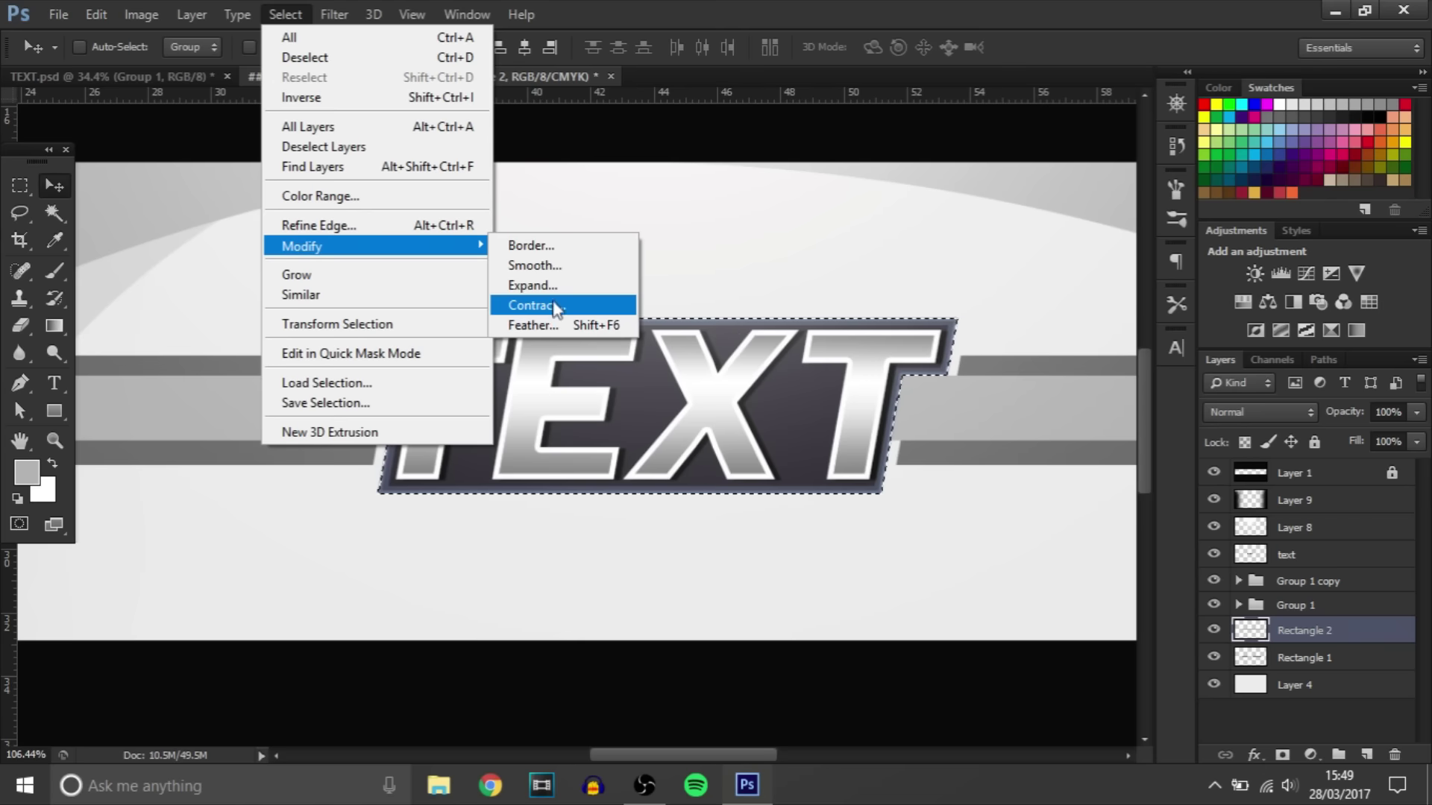
{"action": "left_click", "coordinate": [555, 307]}
{"action": "left_click", "coordinate": [797, 304]}
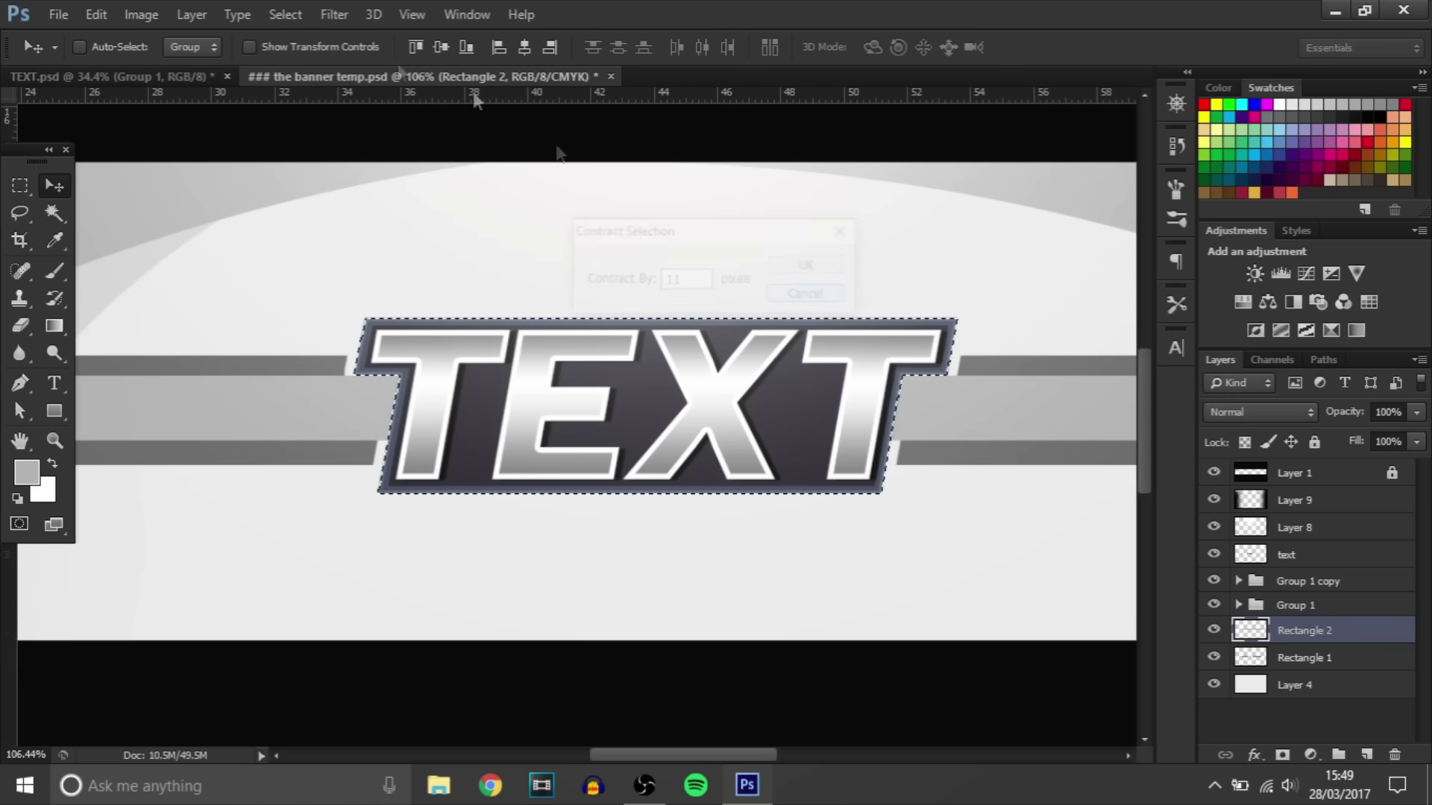
Step: Expand the text-outline selection, delete that area from Rectangle 2 and deselect
{"action": "left_click", "coordinate": [284, 14]}
{"action": "mouse_move", "coordinate": [416, 246]}
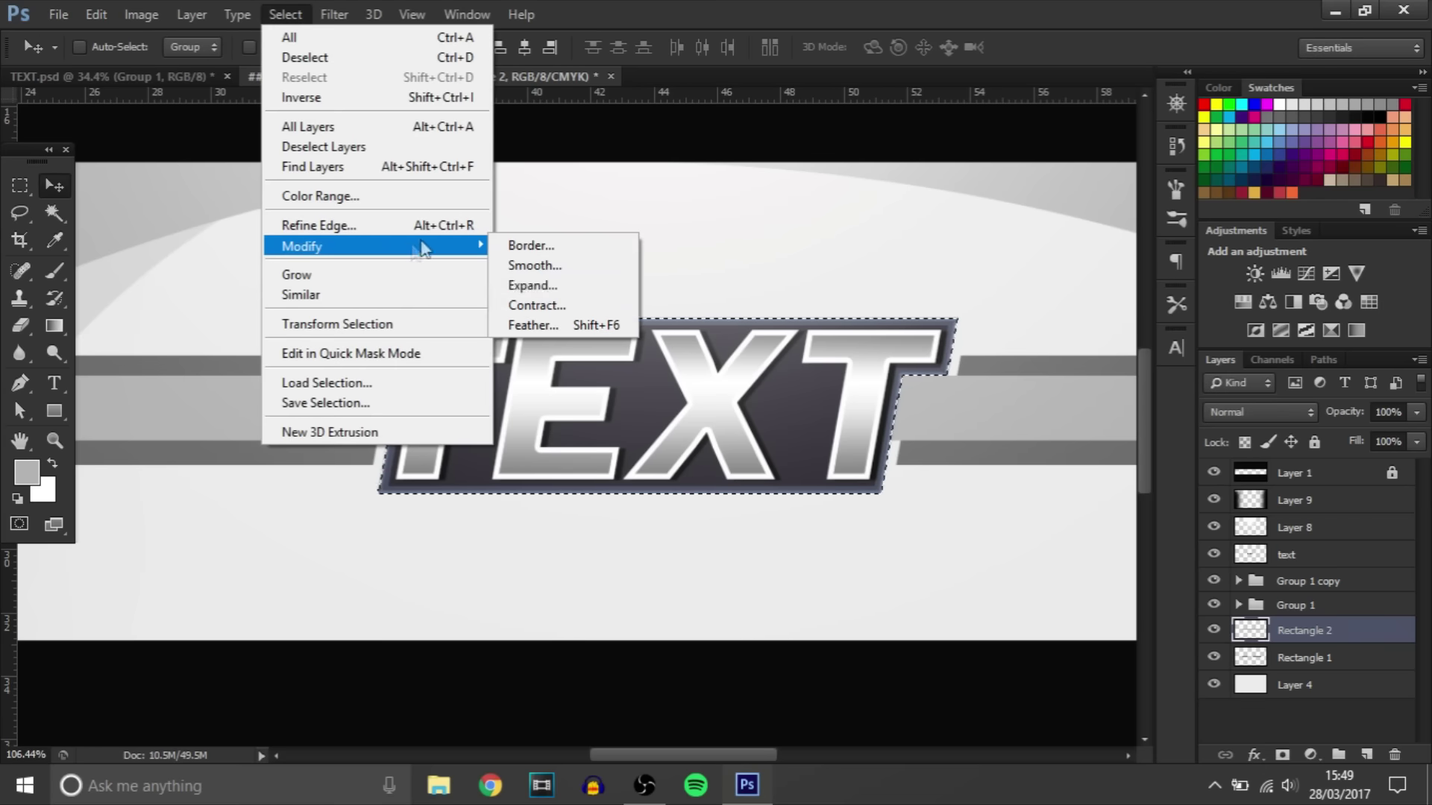
{"action": "left_click", "coordinate": [545, 287]}
{"action": "key", "text": "Return"}
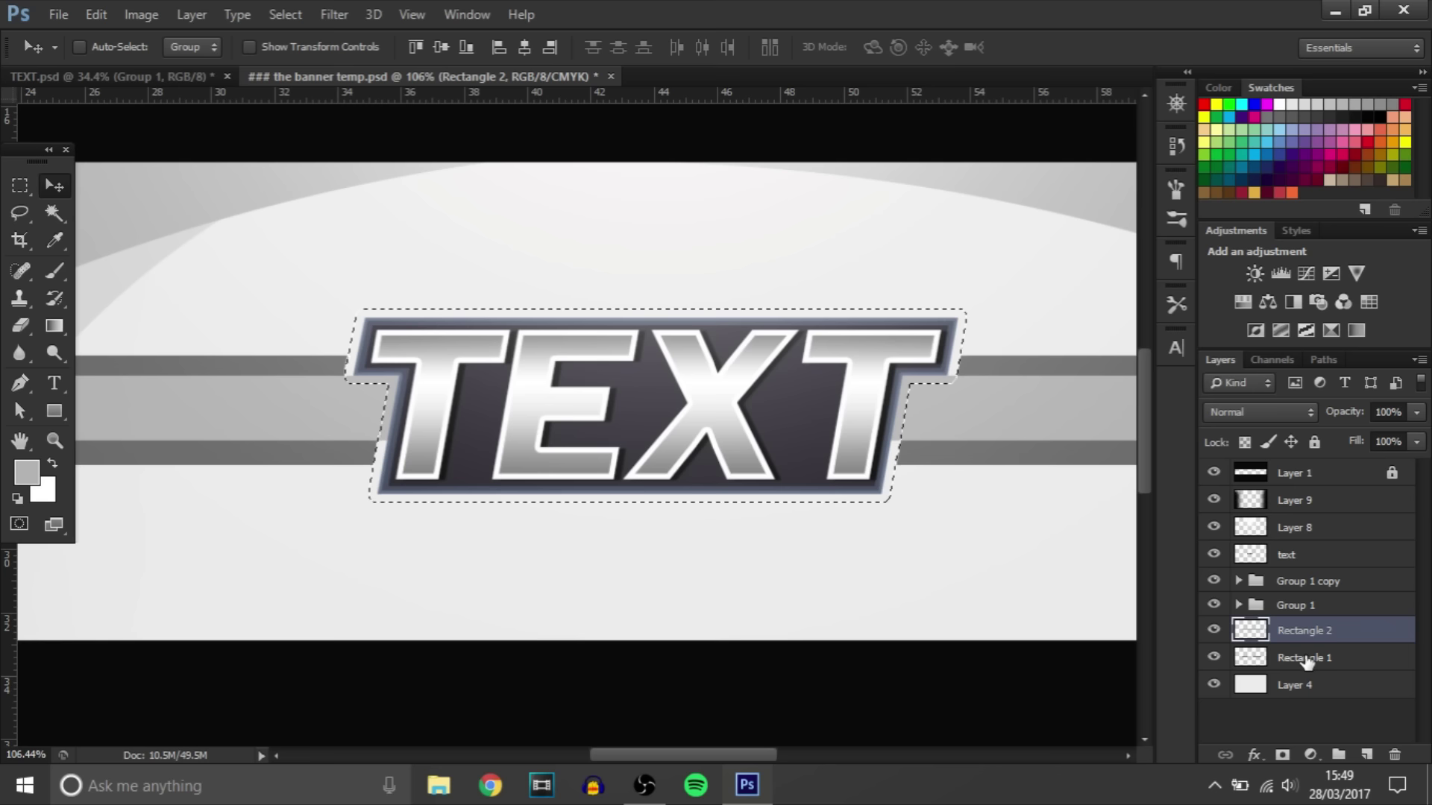
{"action": "key", "text": "ctrl+d"}
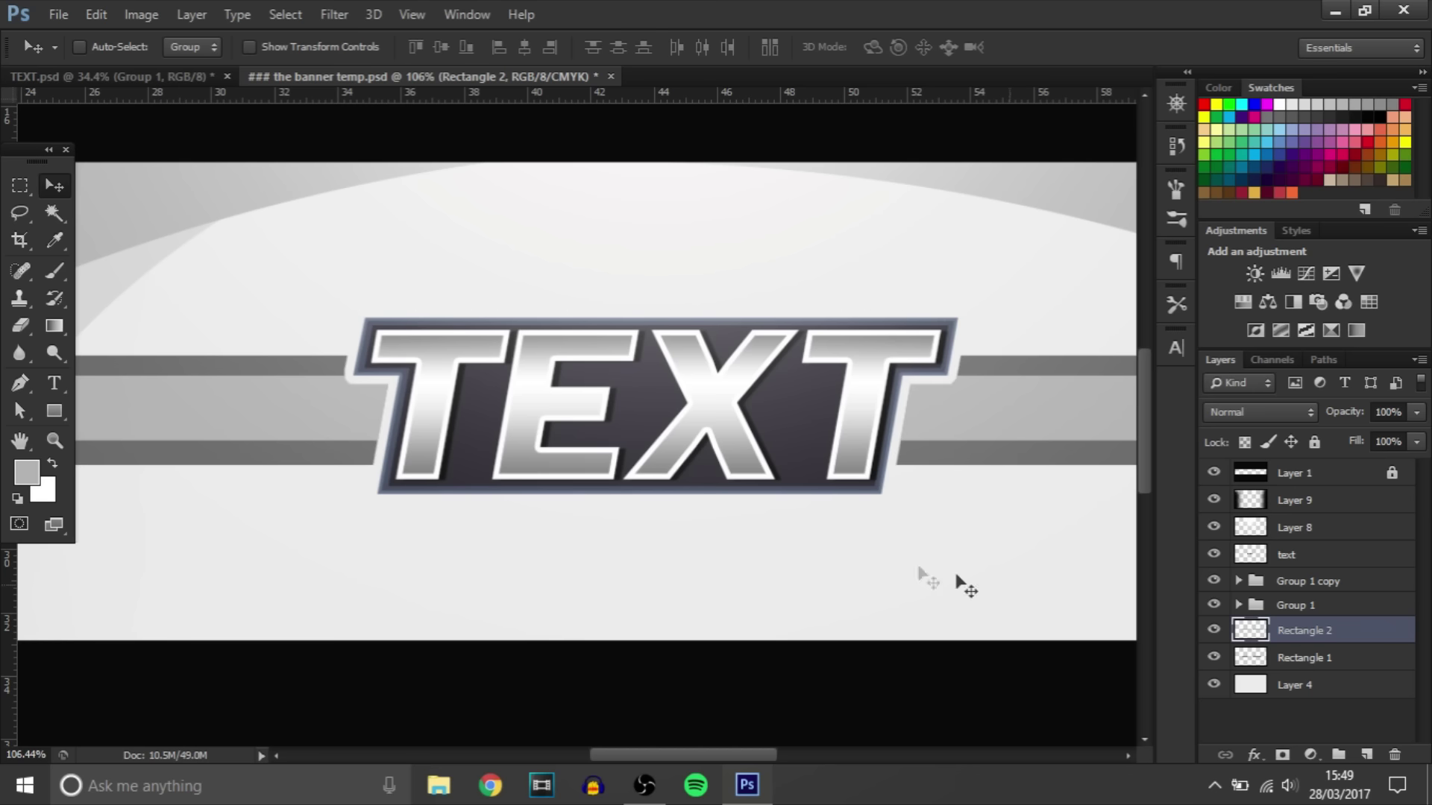
Step: Lower the opacity of the lighter grey rectangle layer behind the text
{"action": "scroll", "coordinate": [947, 567], "scroll_direction": "down", "scroll_amount": 5}
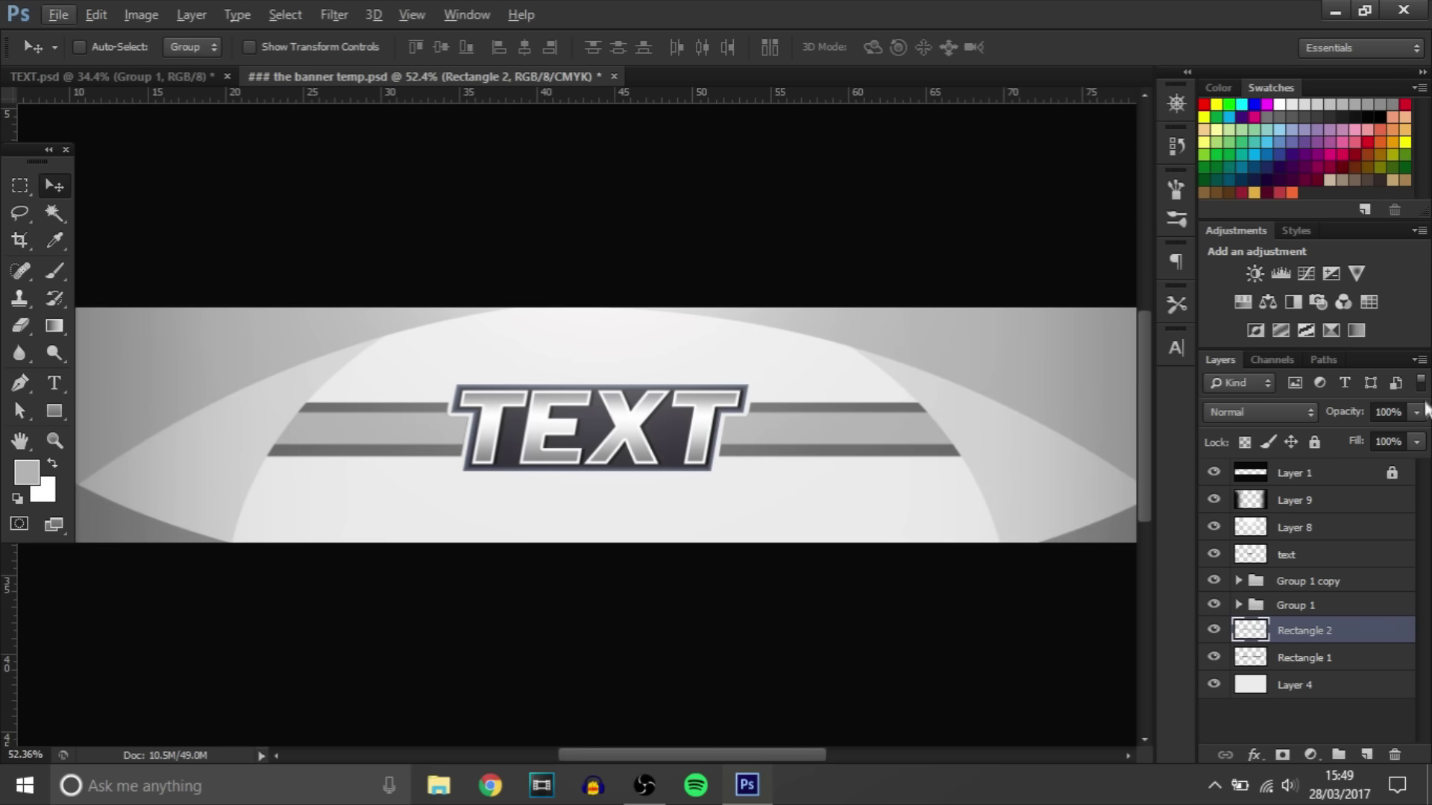
{"action": "left_click", "coordinate": [1416, 412]}
{"action": "left_click", "coordinate": [1354, 437]}
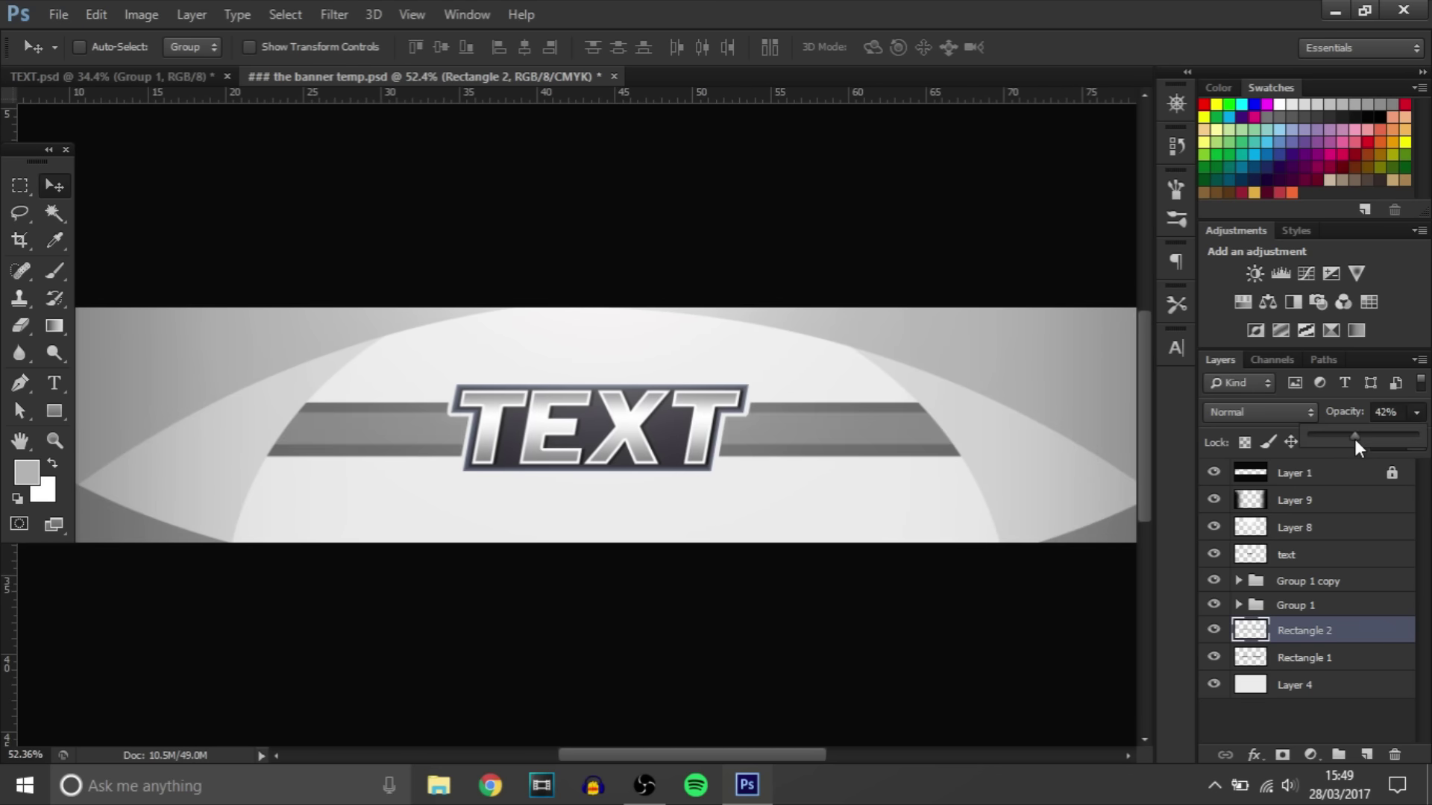
{"action": "mouse_move", "coordinate": [1354, 438]}
{"action": "left_mouse_down"}
{"action": "mouse_move", "coordinate": [1418, 446]}
{"action": "mouse_move", "coordinate": [1339, 436]}
{"action": "left_mouse_up"}
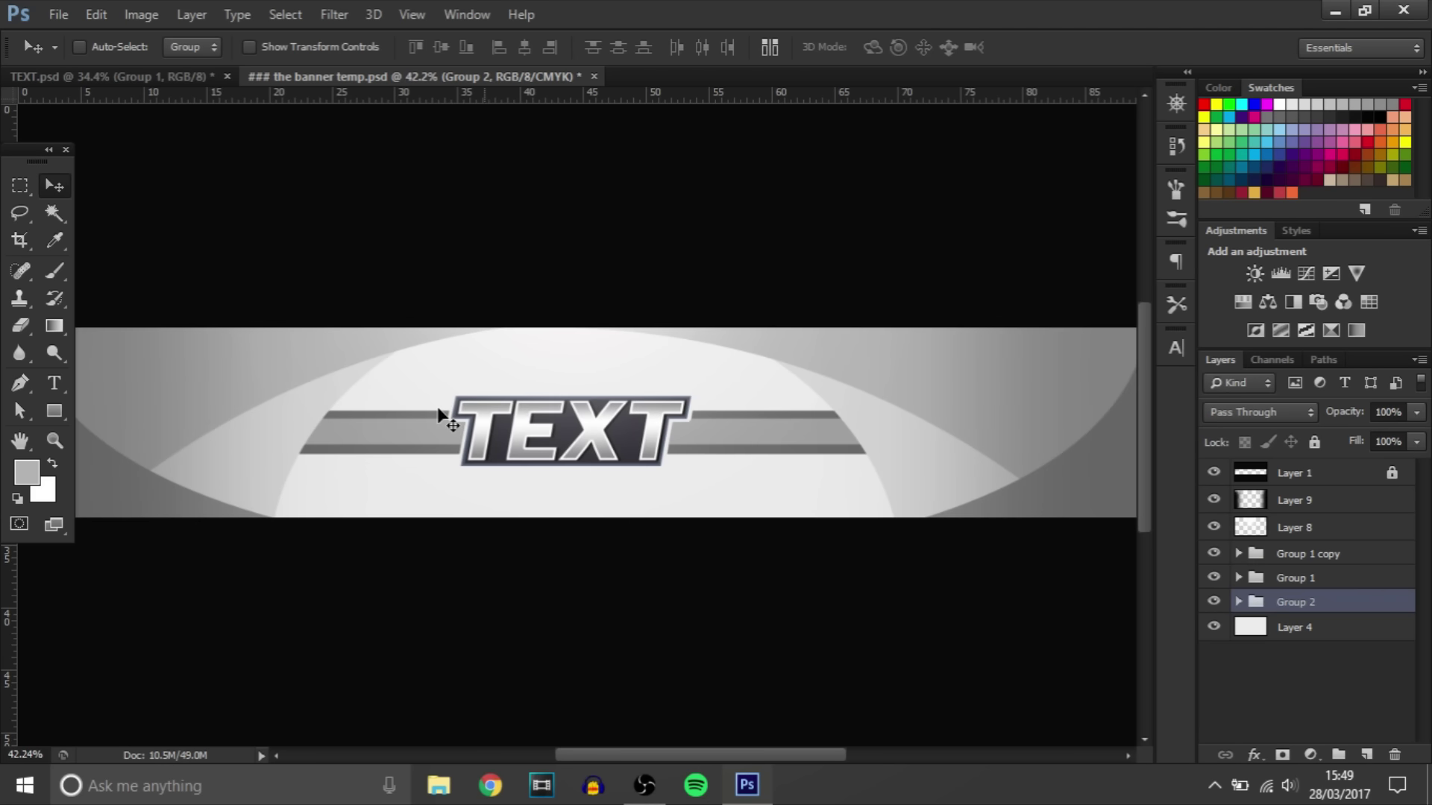
Step: Add a text line reading "official channel of" above the TEXT design
{"action": "scroll", "coordinate": [440, 409], "scroll_direction": "up", "scroll_amount": 2}
{"action": "left_click", "coordinate": [60, 378]}
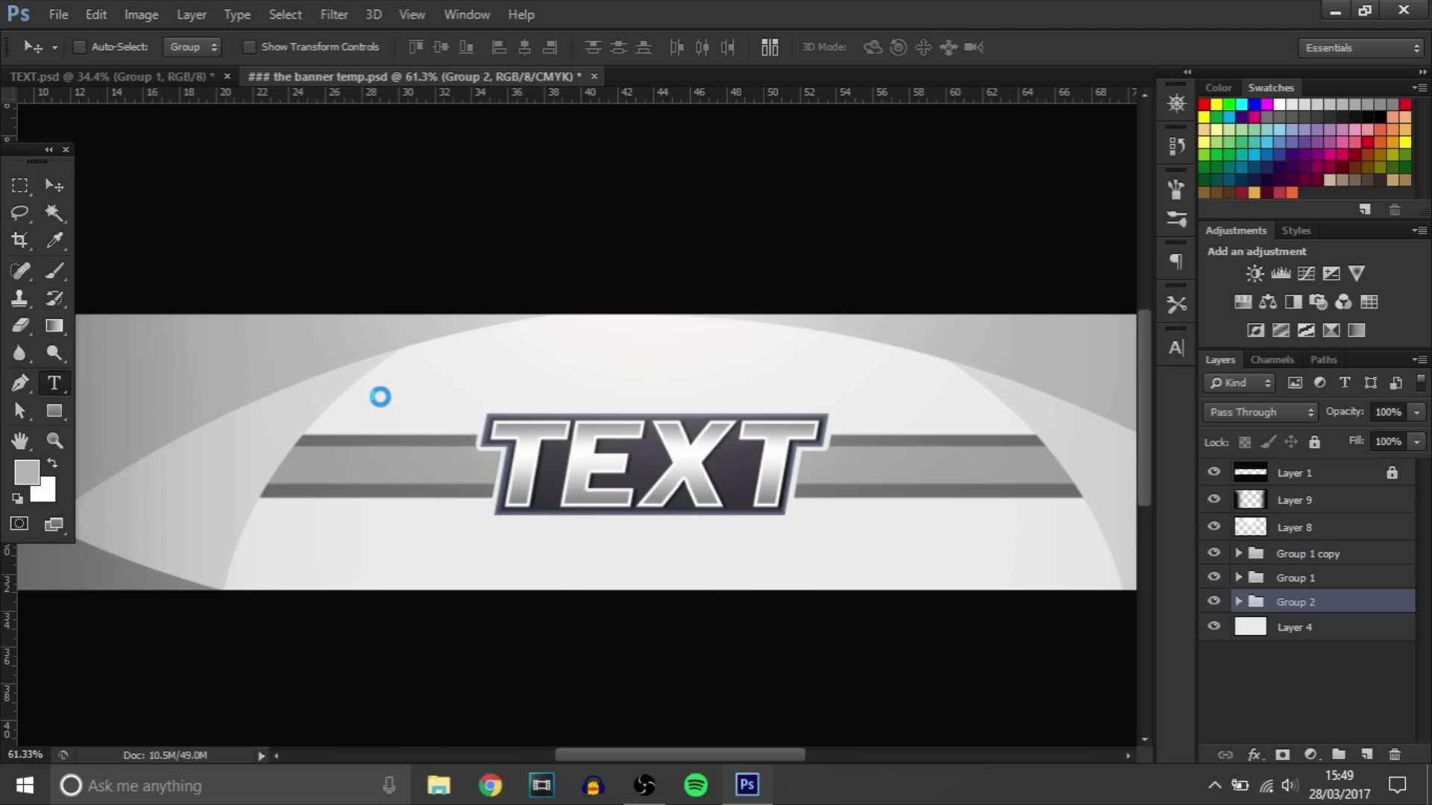
{"action": "left_click", "coordinate": [455, 385]}
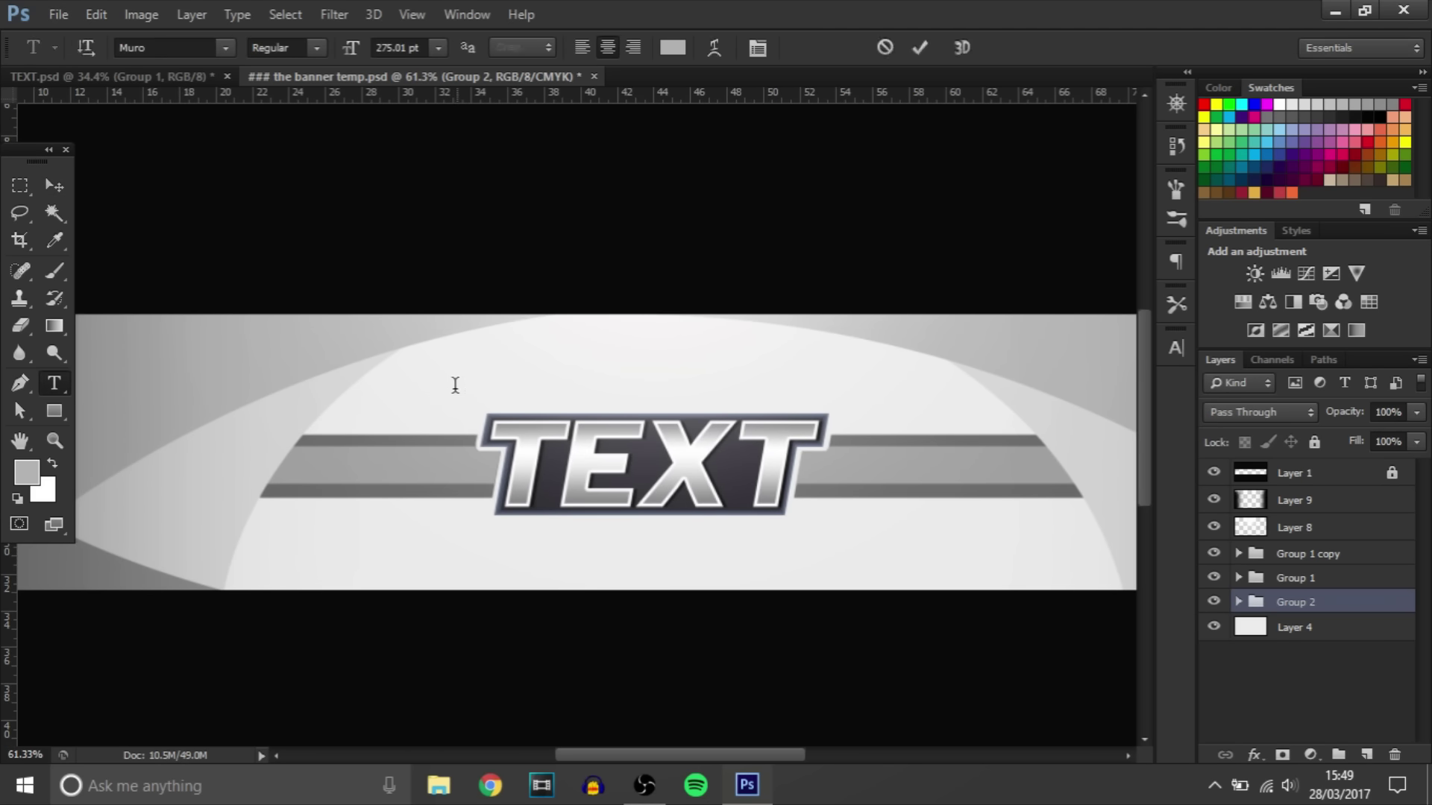
{"action": "type", "text": "CHANNEL"}
Step: Set the "official channel of" line to Myriad Pro at 22.01 pt and widen its letter spacing
{"action": "double_click", "coordinate": [1249, 603]}
{"action": "left_click", "coordinate": [171, 47]}
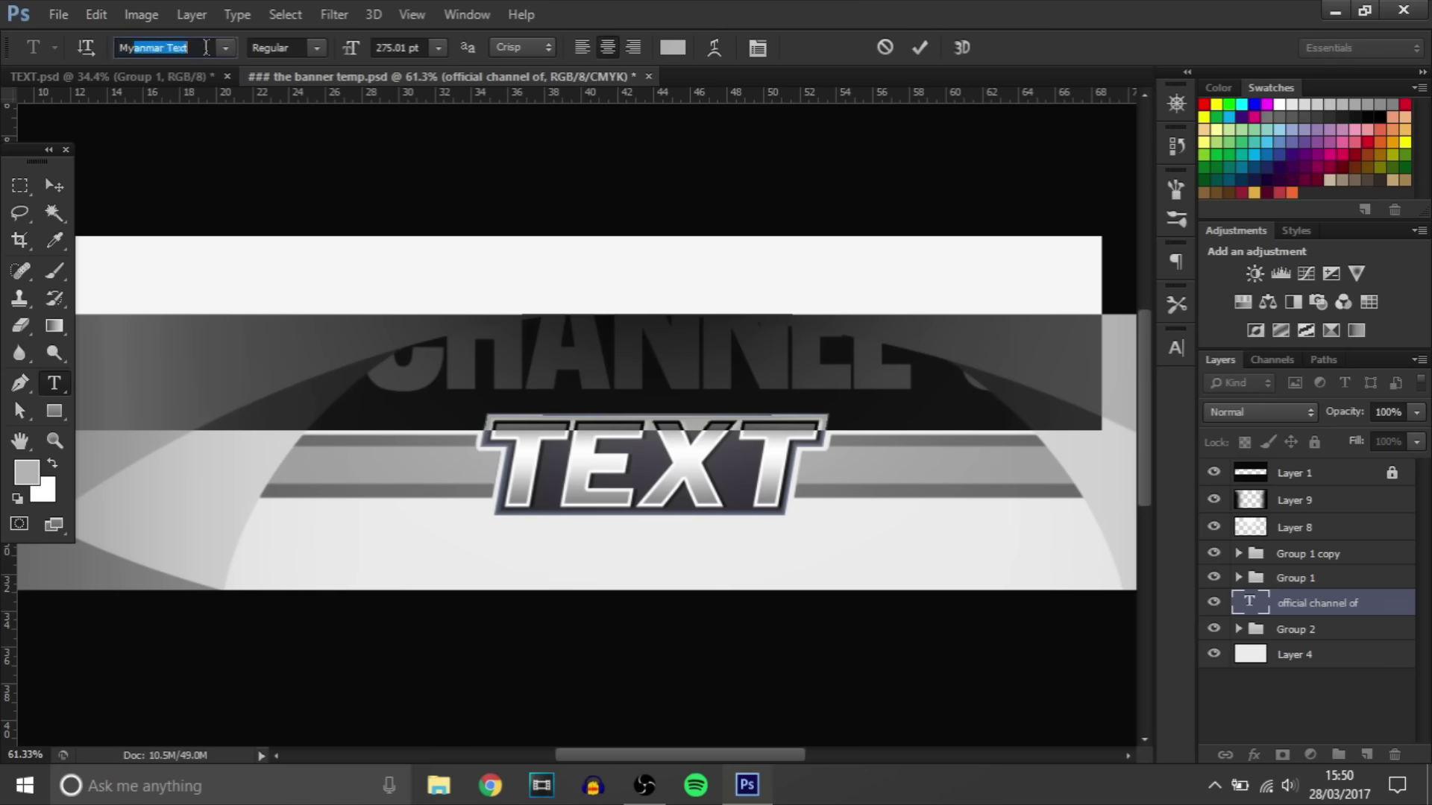
{"action": "type", "text": "Myriad Pro"}
{"action": "left_click", "coordinate": [399, 47]}
{"action": "type", "text": "22.01"}
{"action": "left_click", "coordinate": [1176, 347]}
{"action": "left_click_drag", "start_coordinate": [1066, 415], "coordinate": [1086, 416]}
Step: Colour the "official channel of" line dark grey 1e1e1e and commit the text edit
{"action": "left_click", "coordinate": [669, 76]}
{"action": "left_click_drag", "start_coordinate": [830, 509], "coordinate": [812, 589]}
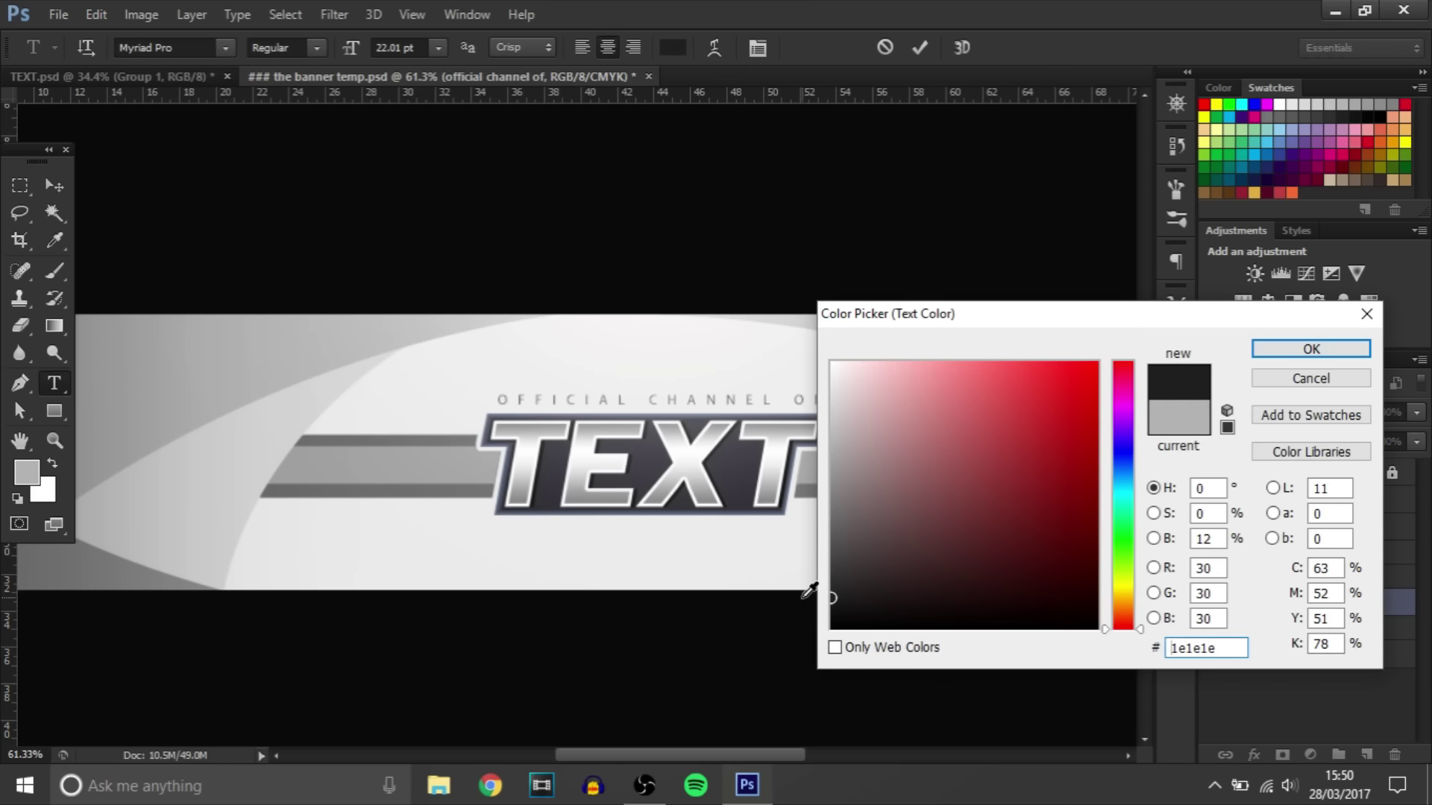
{"action": "key", "text": "Return"}
{"action": "key", "text": "ctrl+Return"}
Step: Nudge the "official channel of" line slightly left and down so it sits centred just above the TEXT design
{"action": "key", "text": "v"}
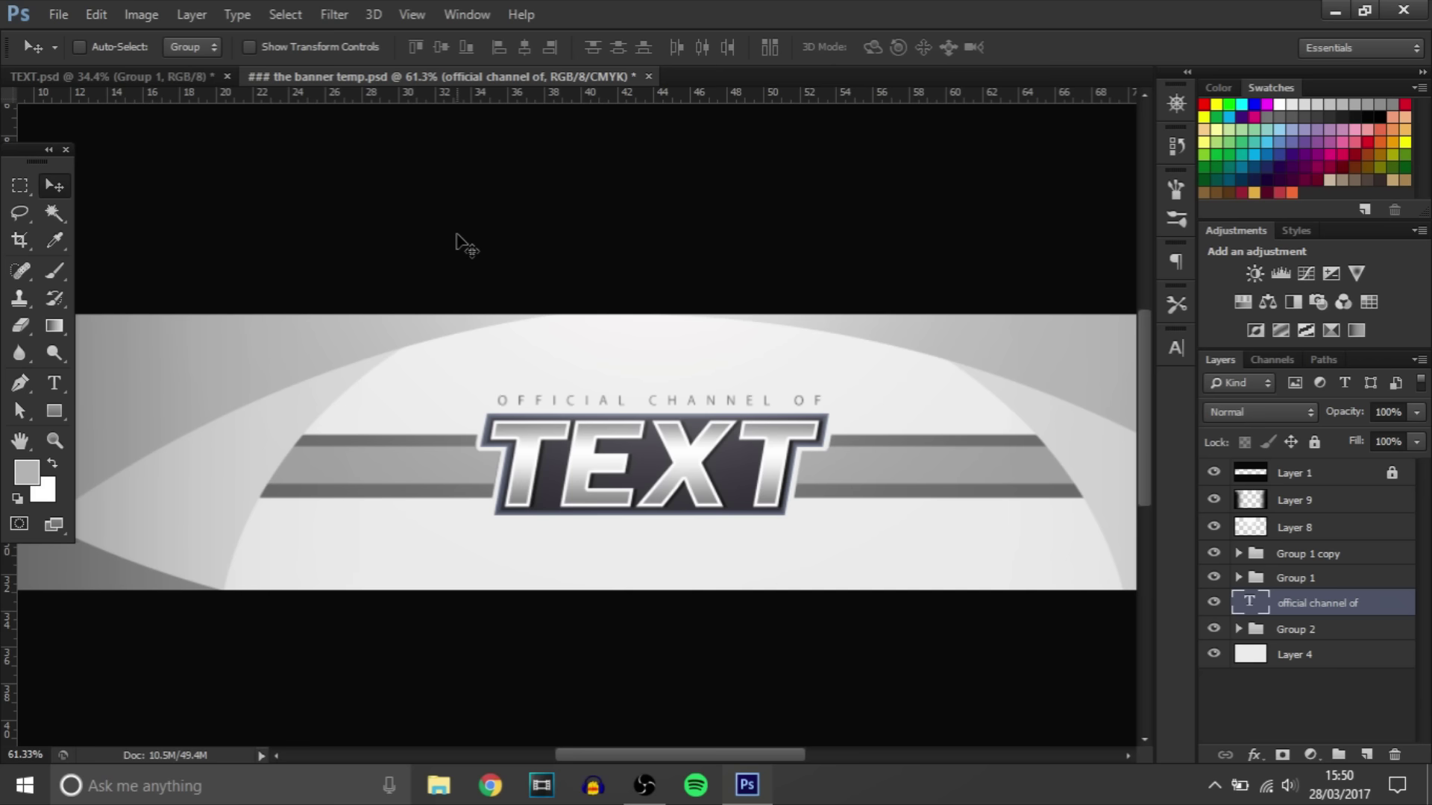
{"action": "key", "text": "Left"}
{"action": "key", "text": "Left"}
{"action": "key", "text": "Left"}
{"action": "key", "text": "Down"}
{"action": "key", "text": "Down"}
{"action": "key", "text": "Down"}
{"action": "key", "text": "Down"}
{"action": "key", "text": "Down"}
{"action": "scroll", "coordinate": [428, 481], "scroll_direction": "down", "scroll_amount": 1}
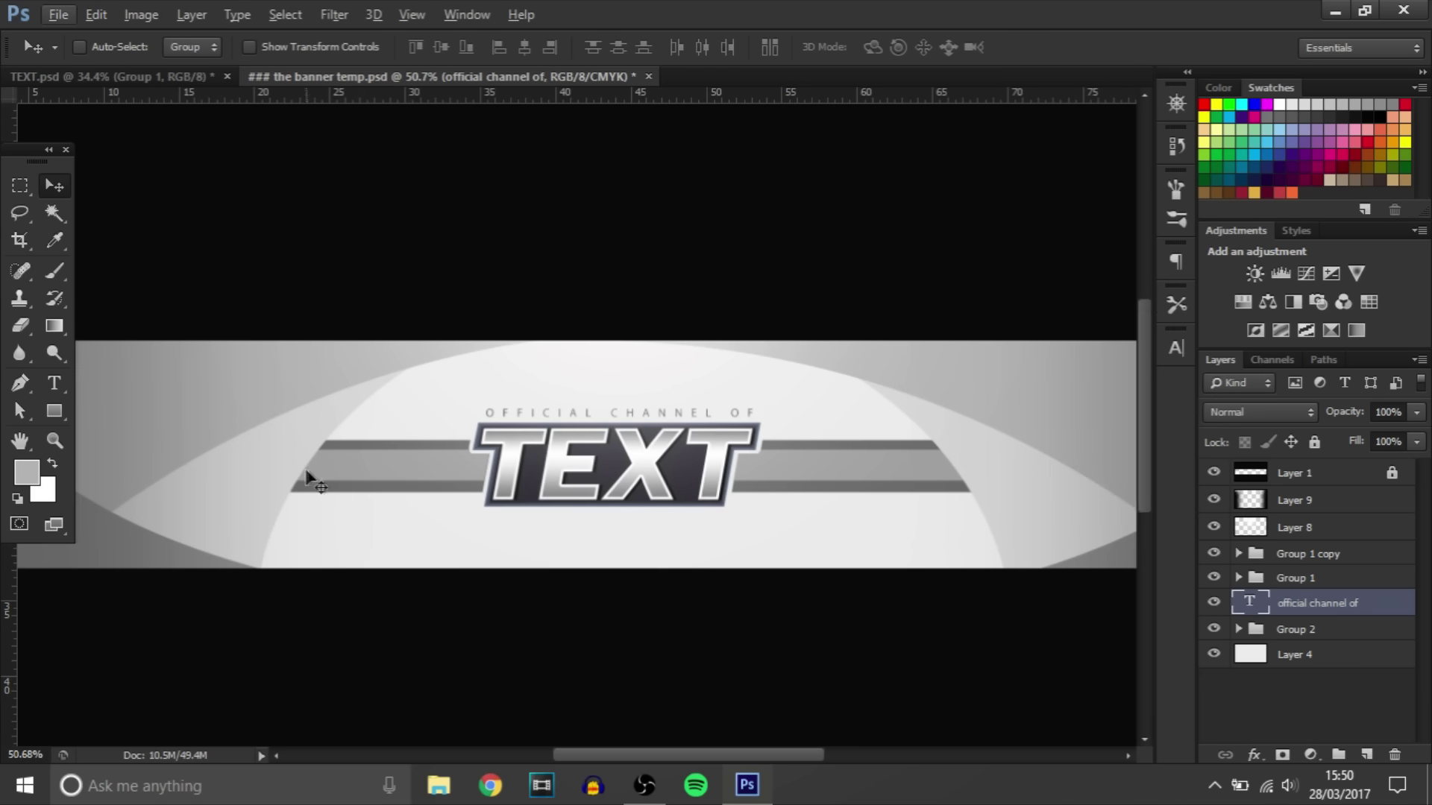
{"action": "scroll", "coordinate": [440, 473], "scroll_direction": "down", "scroll_amount": 1}
{"action": "scroll", "coordinate": [149, 443], "scroll_direction": "up", "scroll_amount": 1}
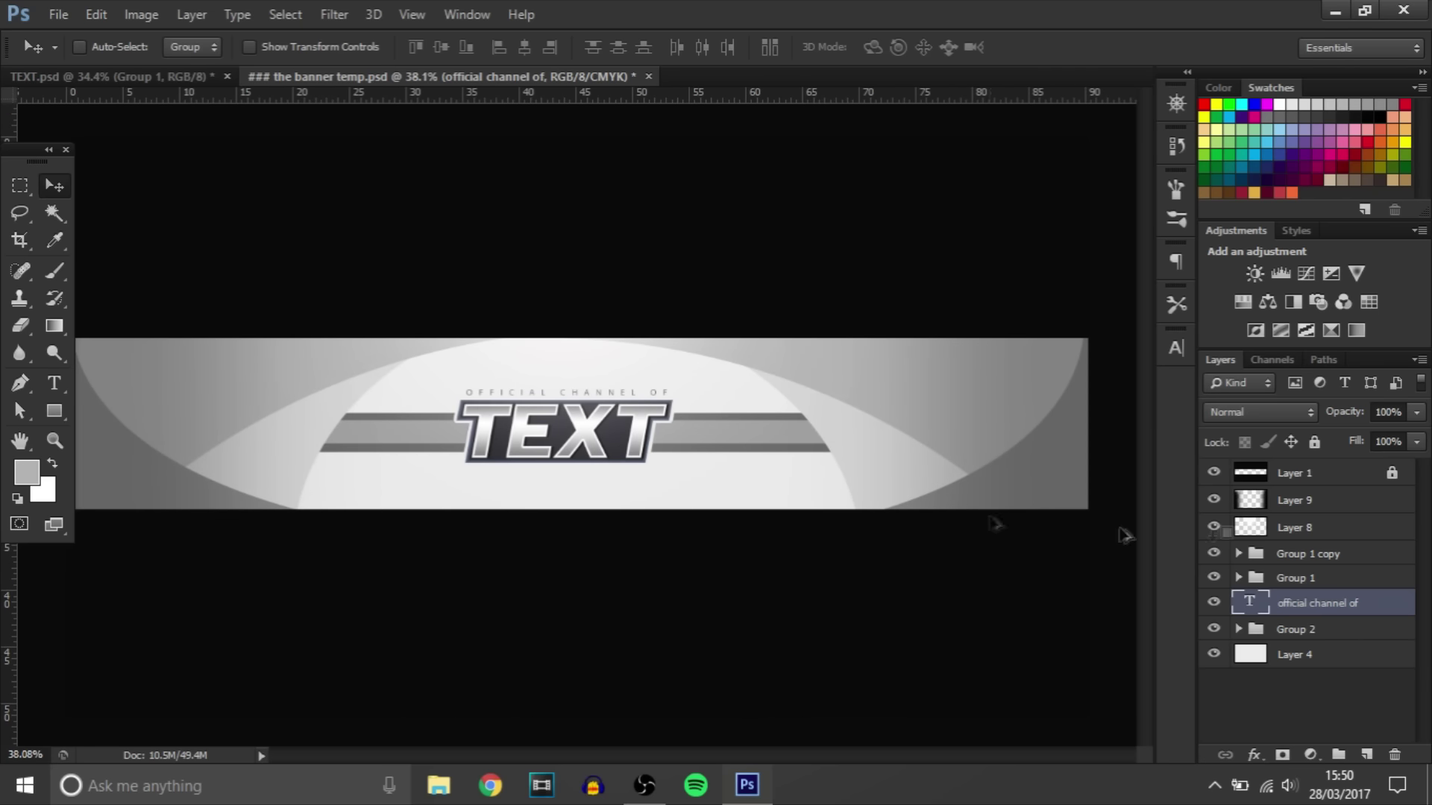
Step: Add a Brightness/Contrast adjustment above Layer 9 with brightness -15 and contrast 11
{"action": "left_click", "coordinate": [1290, 500]}
{"action": "left_click", "coordinate": [1253, 275]}
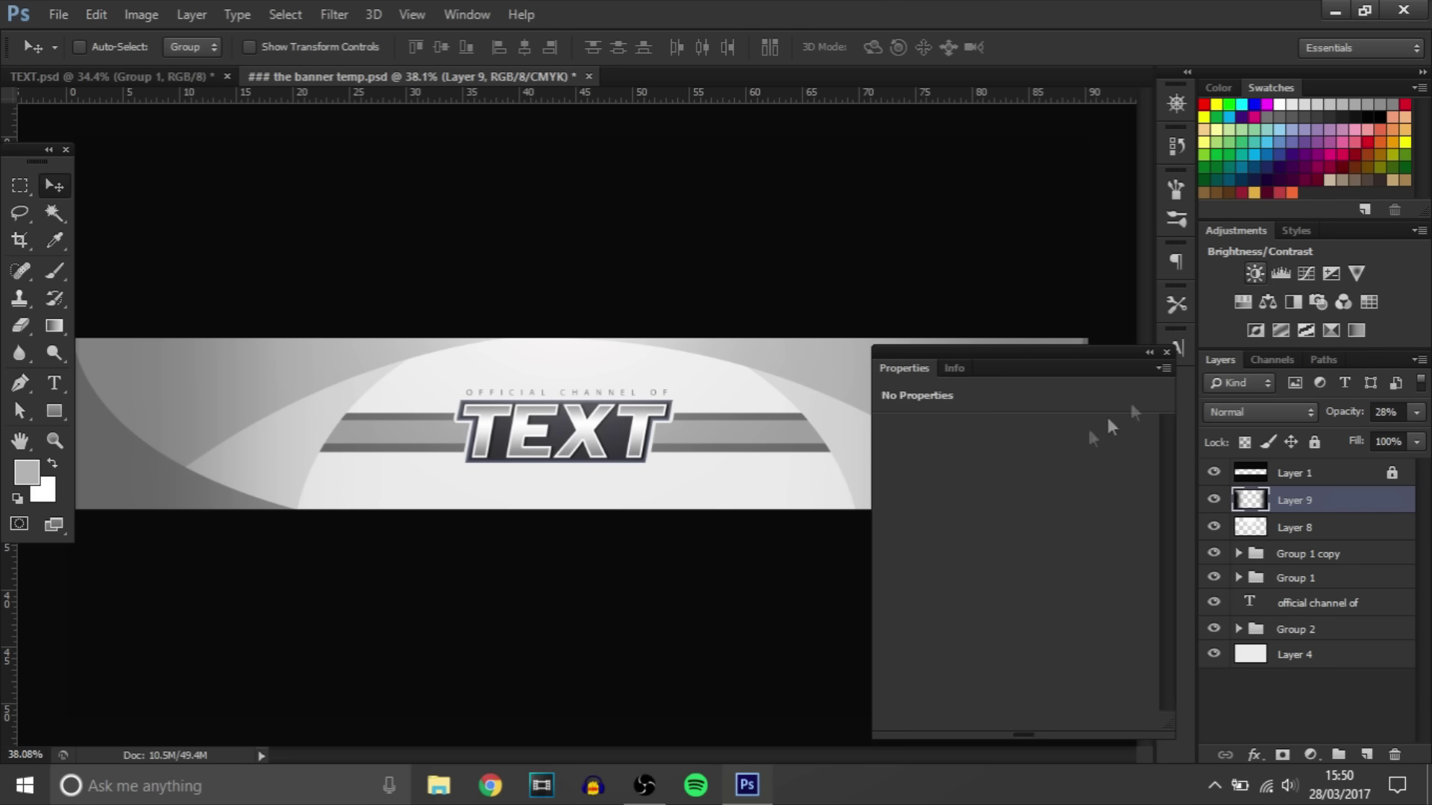
{"action": "left_click_drag", "start_coordinate": [1008, 481], "coordinate": [1029, 530]}
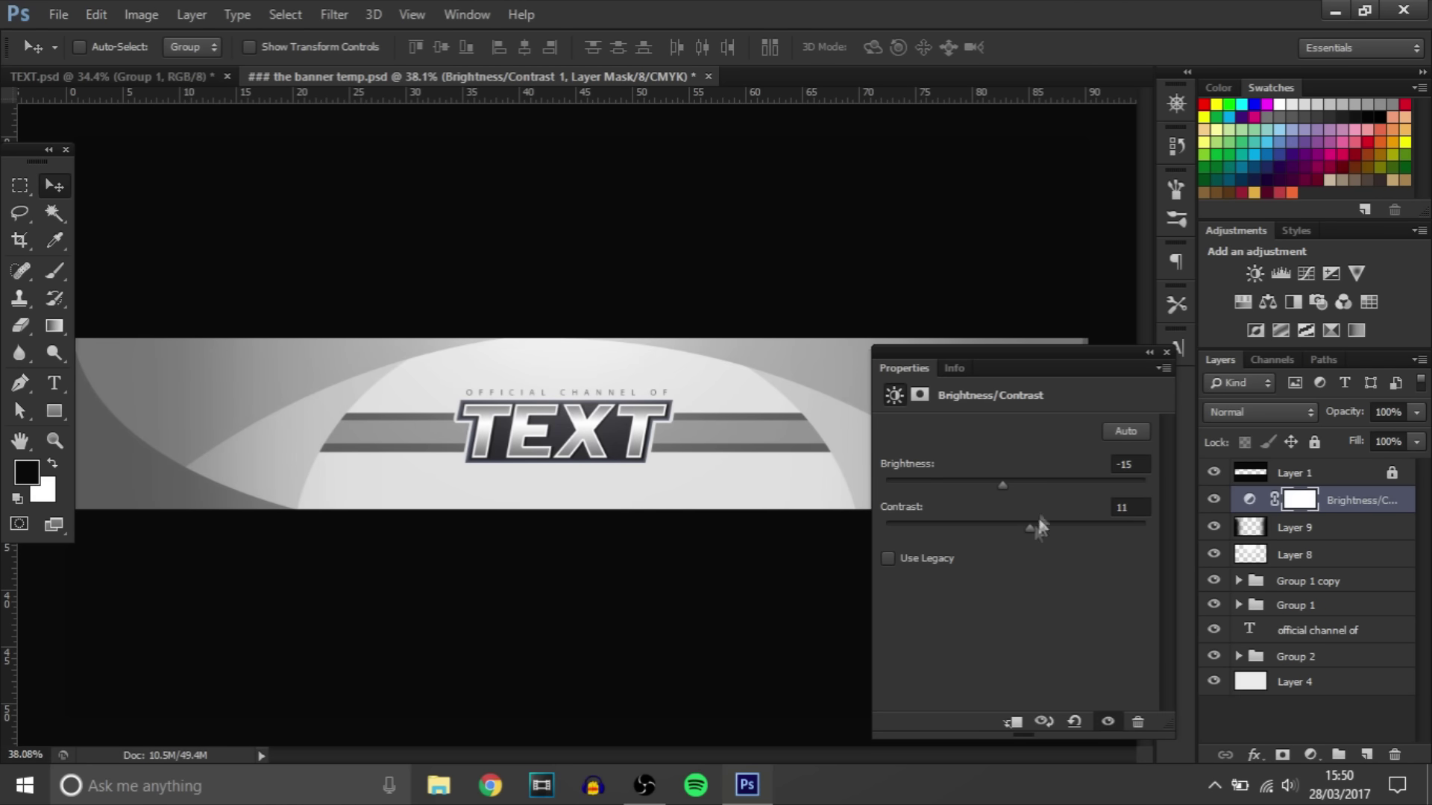
{"action": "left_click", "coordinate": [1166, 352]}
Step: Add a Curves adjustment that slightly lifts the highlights, with a second point anchoring the shadows
{"action": "left_click", "coordinate": [1305, 273]}
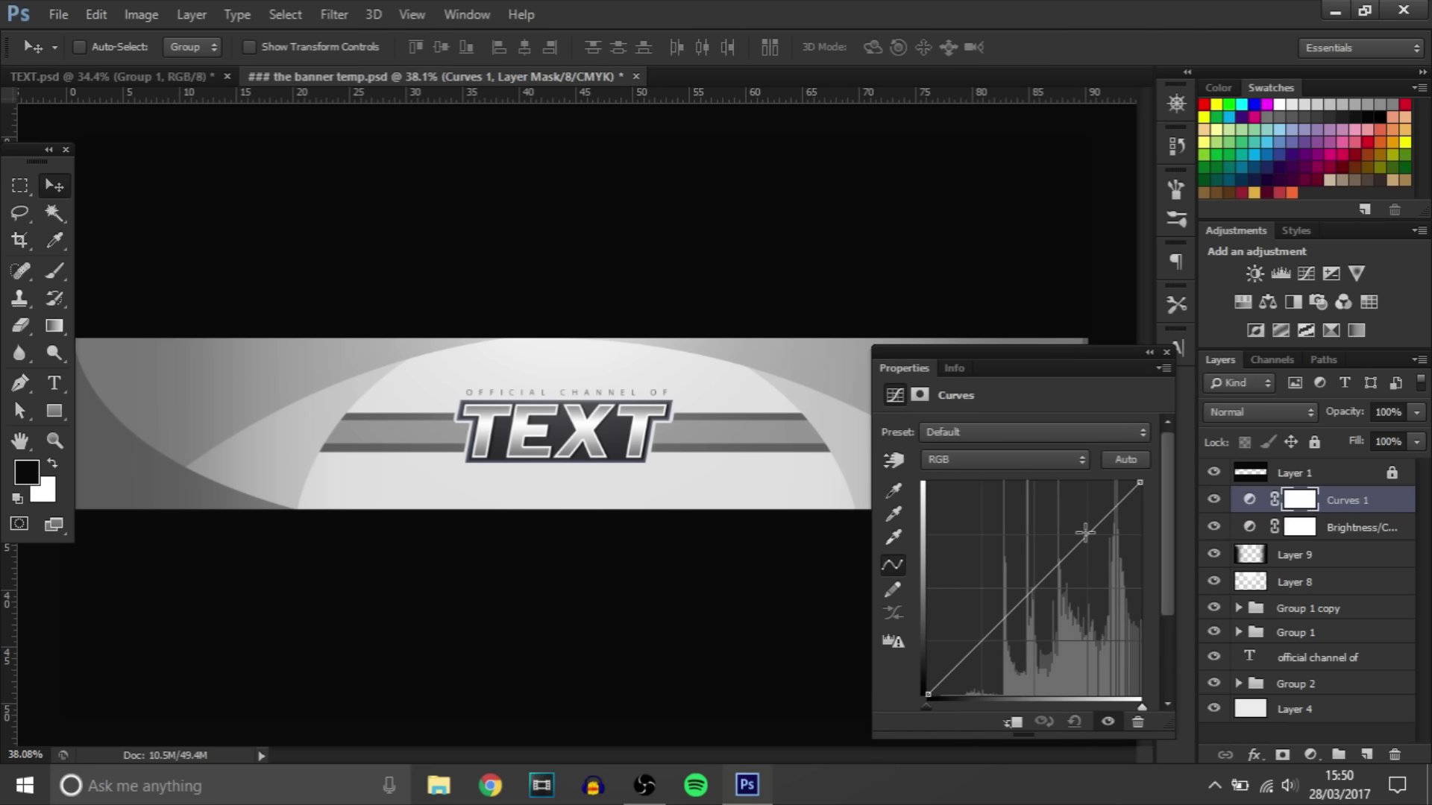
{"action": "left_click_drag", "start_coordinate": [1089, 540], "coordinate": [1083, 531]}
{"action": "left_click_drag", "start_coordinate": [983, 643], "coordinate": [981, 641]}
{"action": "left_click", "coordinate": [1166, 352]}
Step: Add an Exposure adjustment with exposure +0.24, offset +0.0304 and gamma correction 0.81
{"action": "left_click", "coordinate": [1332, 273]}
{"action": "left_click", "coordinate": [1020, 485]}
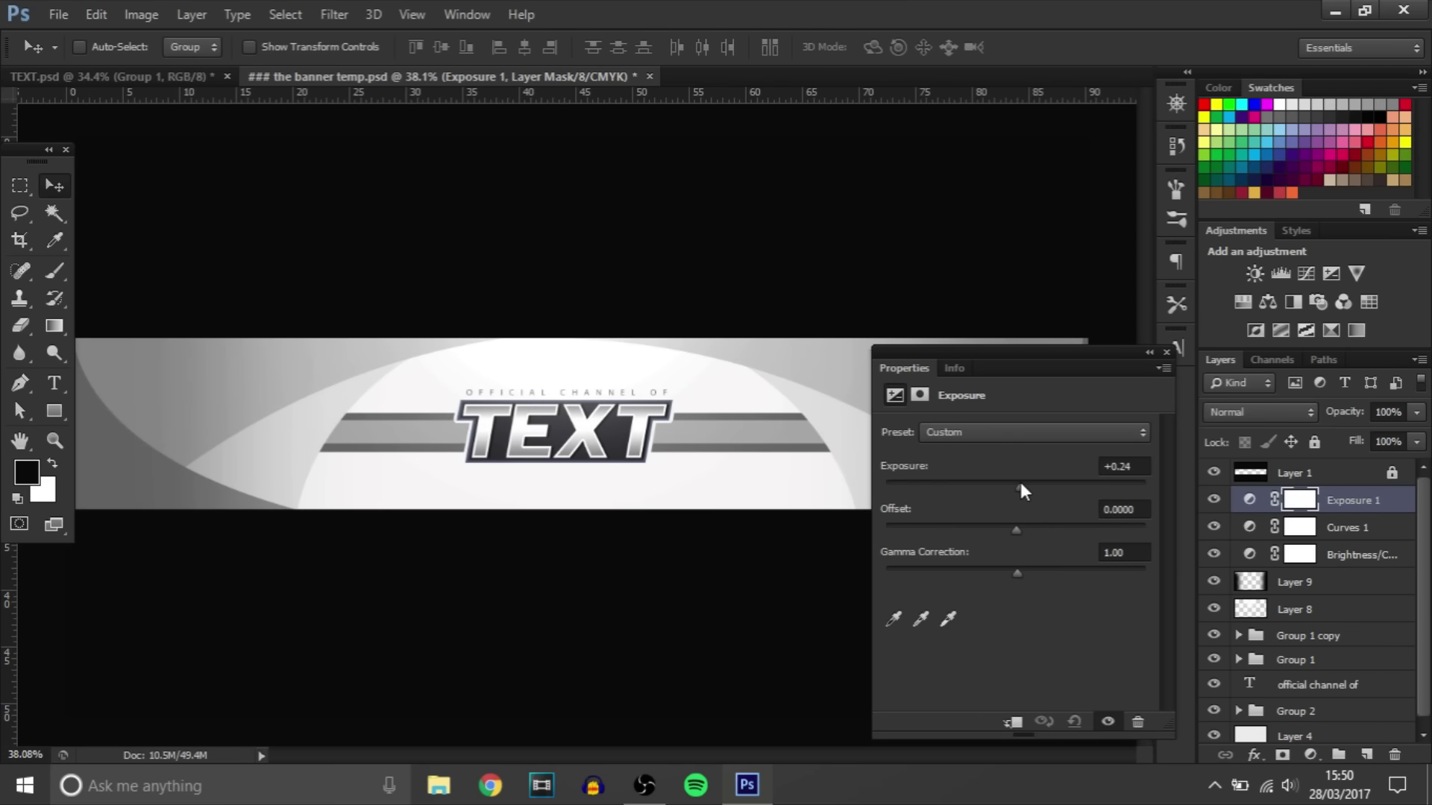
{"action": "left_click_drag", "start_coordinate": [1018, 530], "coordinate": [1035, 574]}
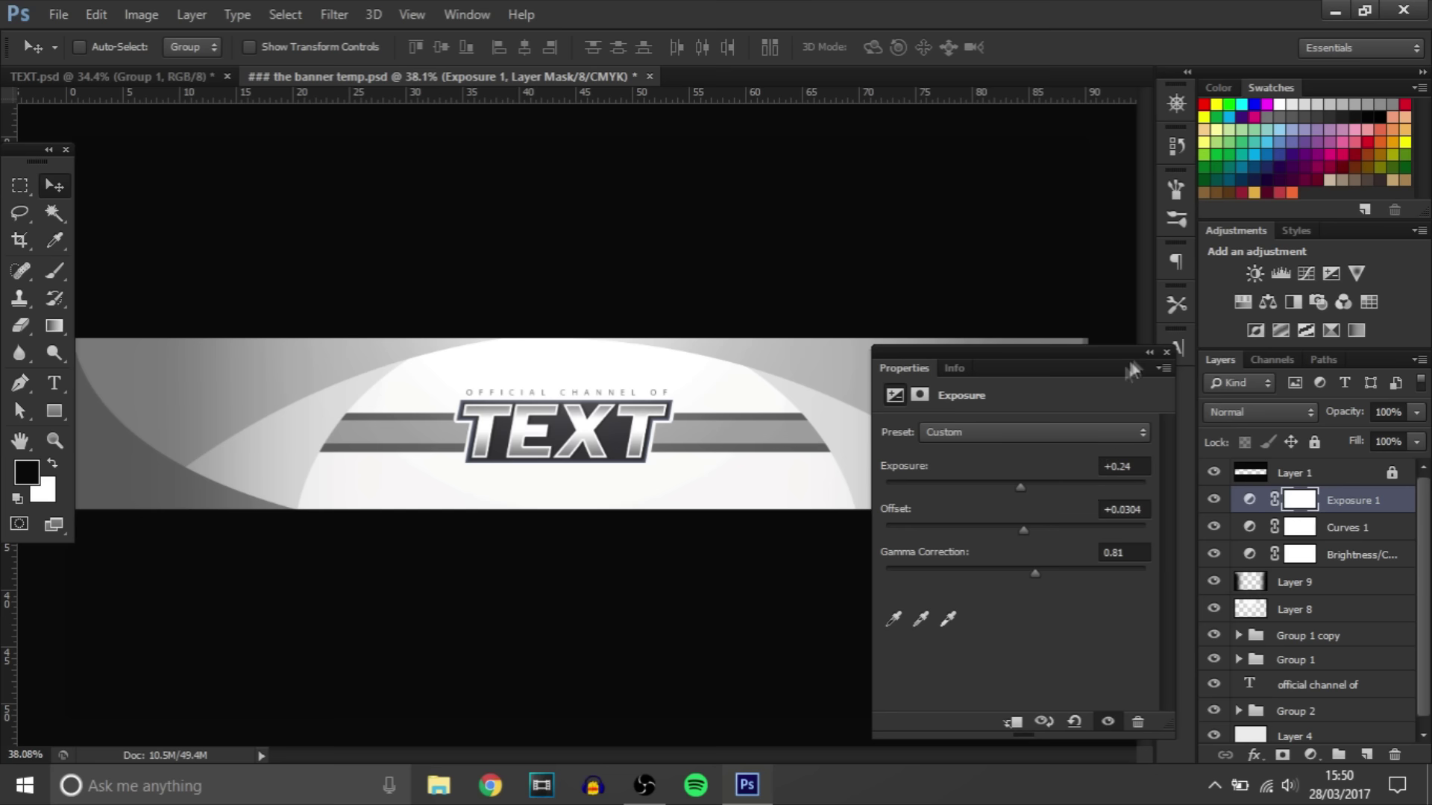
Step: Add a Photo Filter adjustment above the Exposure adjustment and set its filter colour to blue 1600ec
{"action": "left_click", "coordinate": [1167, 348]}
{"action": "left_click", "coordinate": [1177, 348]}
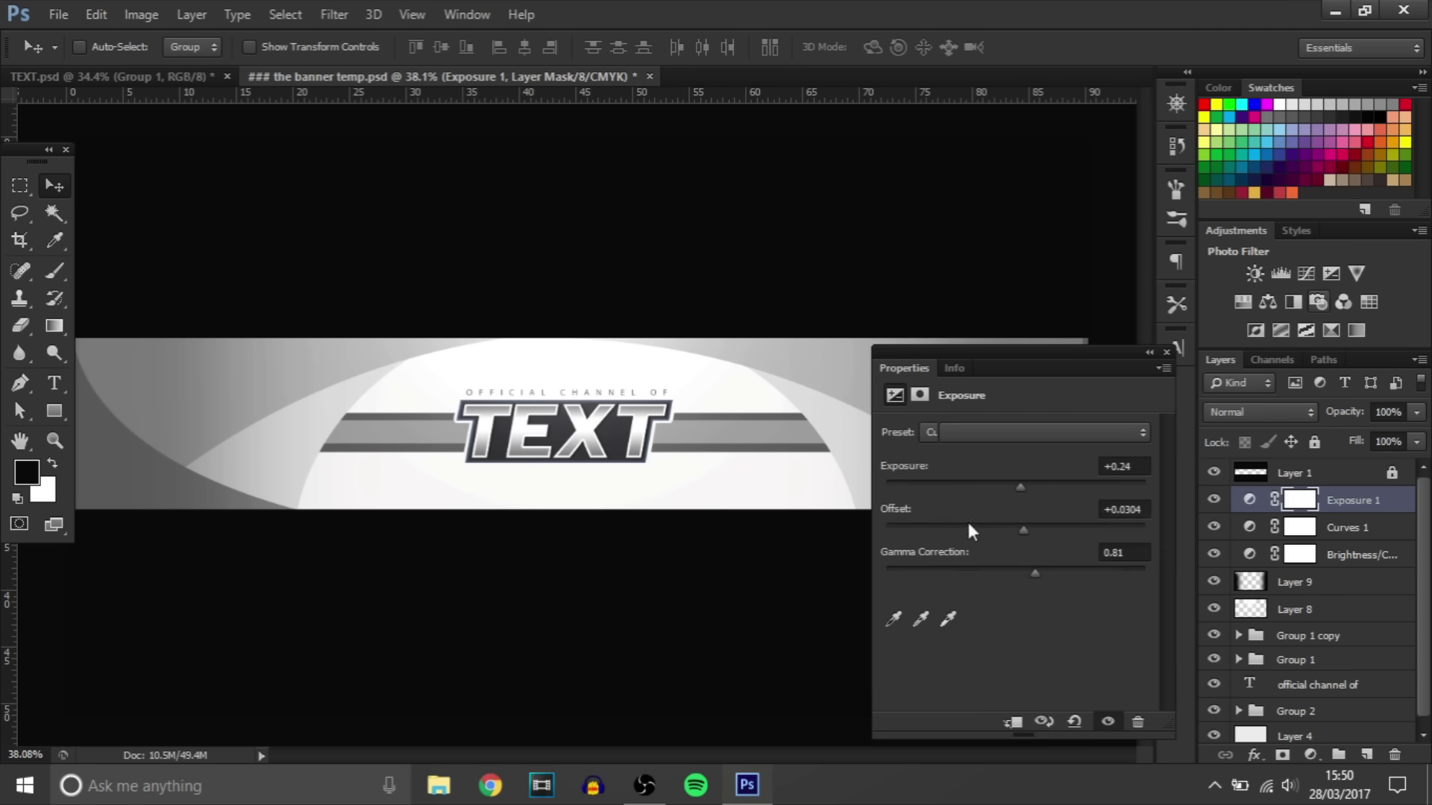
{"action": "left_click", "coordinate": [946, 463]}
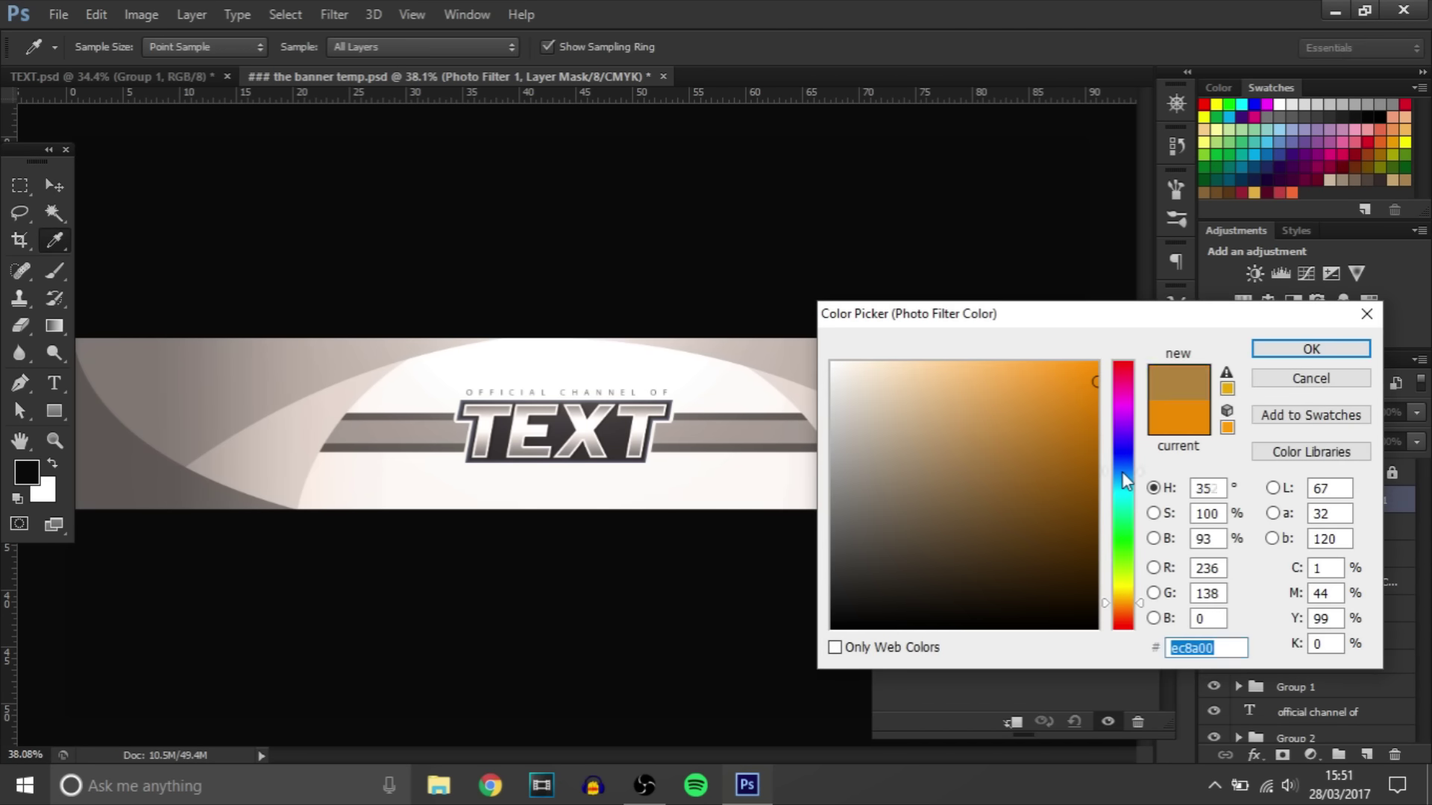
{"action": "left_click", "coordinate": [1121, 472]}
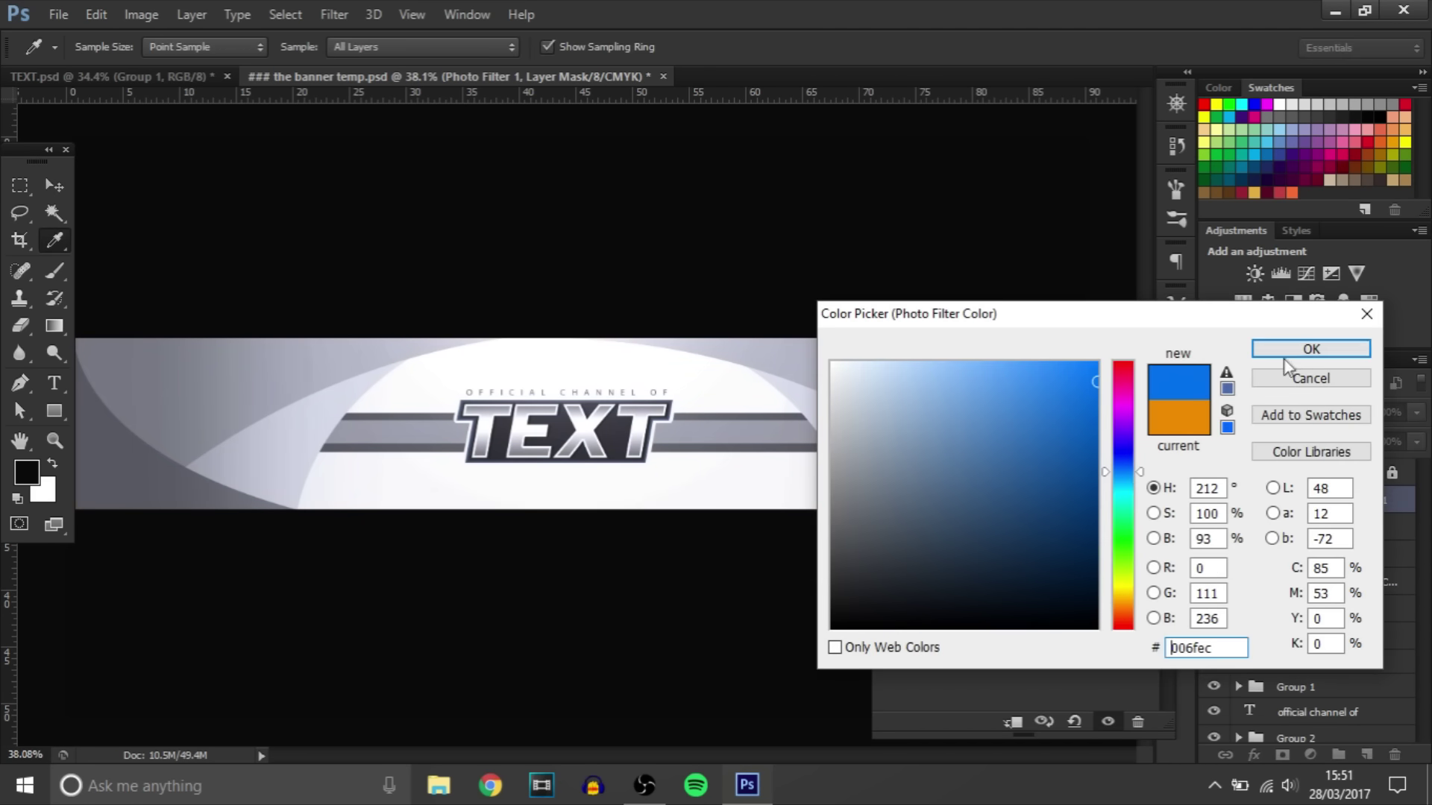
{"action": "left_click", "coordinate": [1142, 446]}
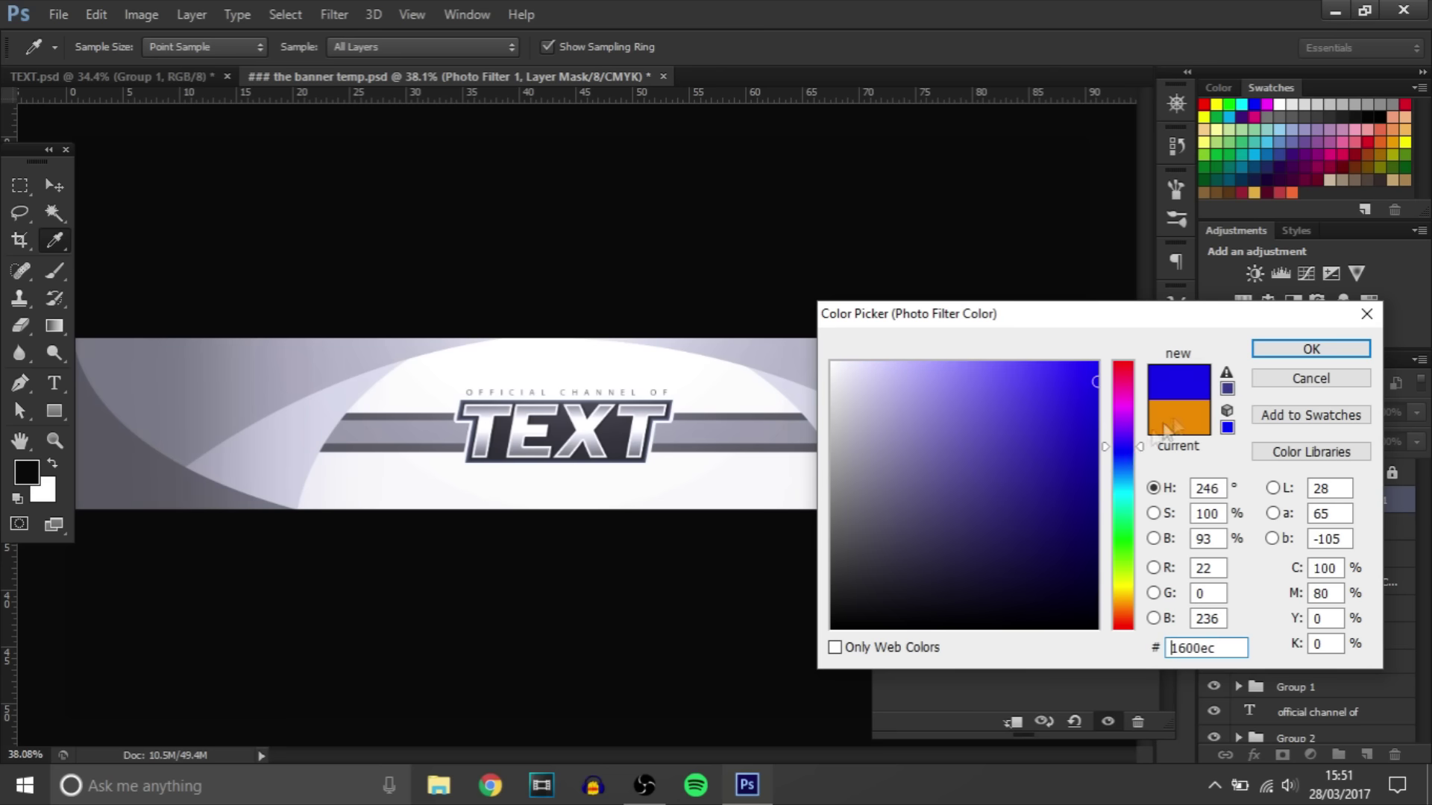
{"action": "left_click", "coordinate": [1311, 349]}
{"action": "left_click", "coordinate": [1164, 346]}
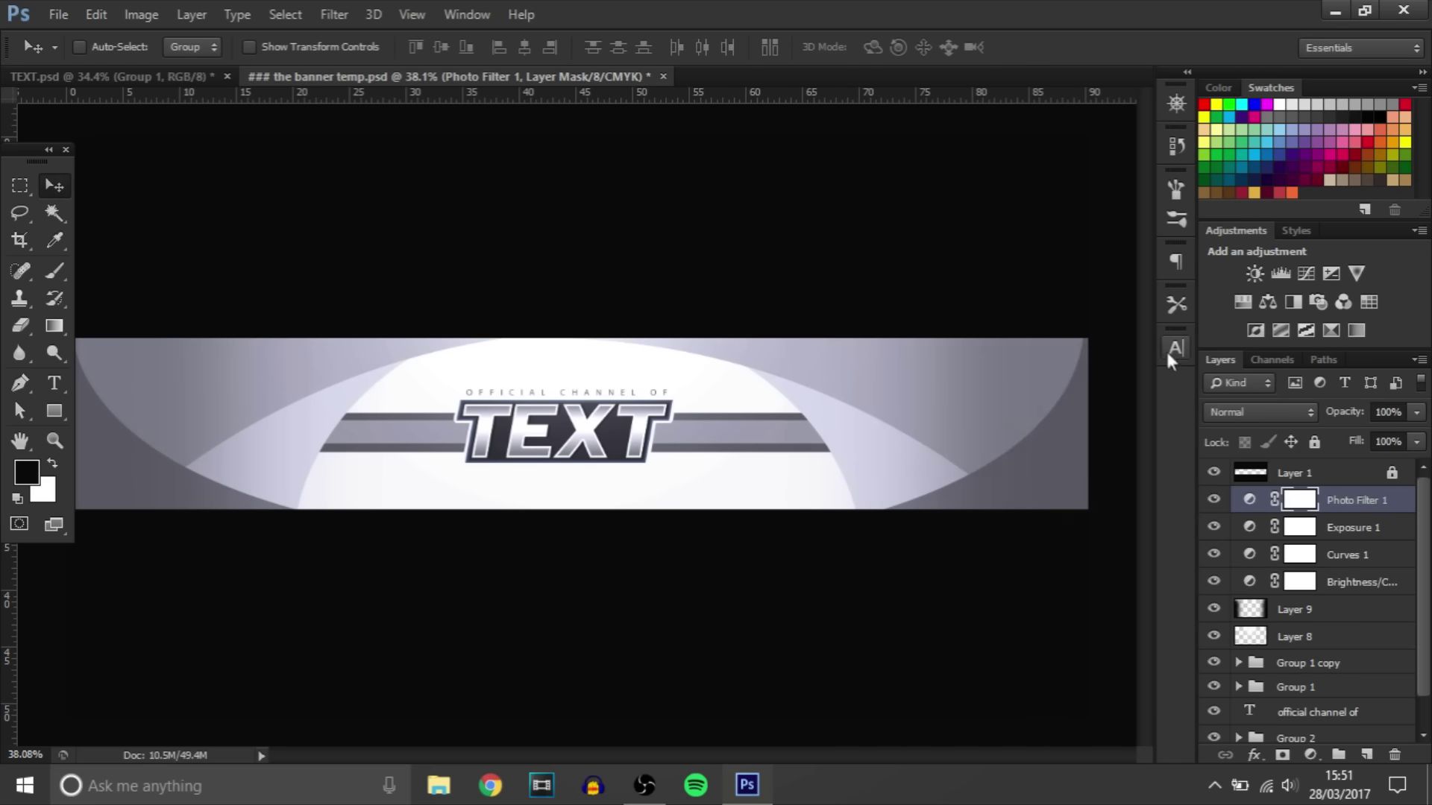
Step: Group the Photo Filter, Exposure, Curves and Brightness/Contrast adjustments, toggling the group's visibility to compare the banner before and after
{"action": "left_click", "coordinate": [1348, 581], "text": "shift"}
{"action": "key", "text": "ctrl+g"}
{"action": "left_click", "coordinate": [1213, 498]}
{"action": "left_click", "coordinate": [1213, 498]}
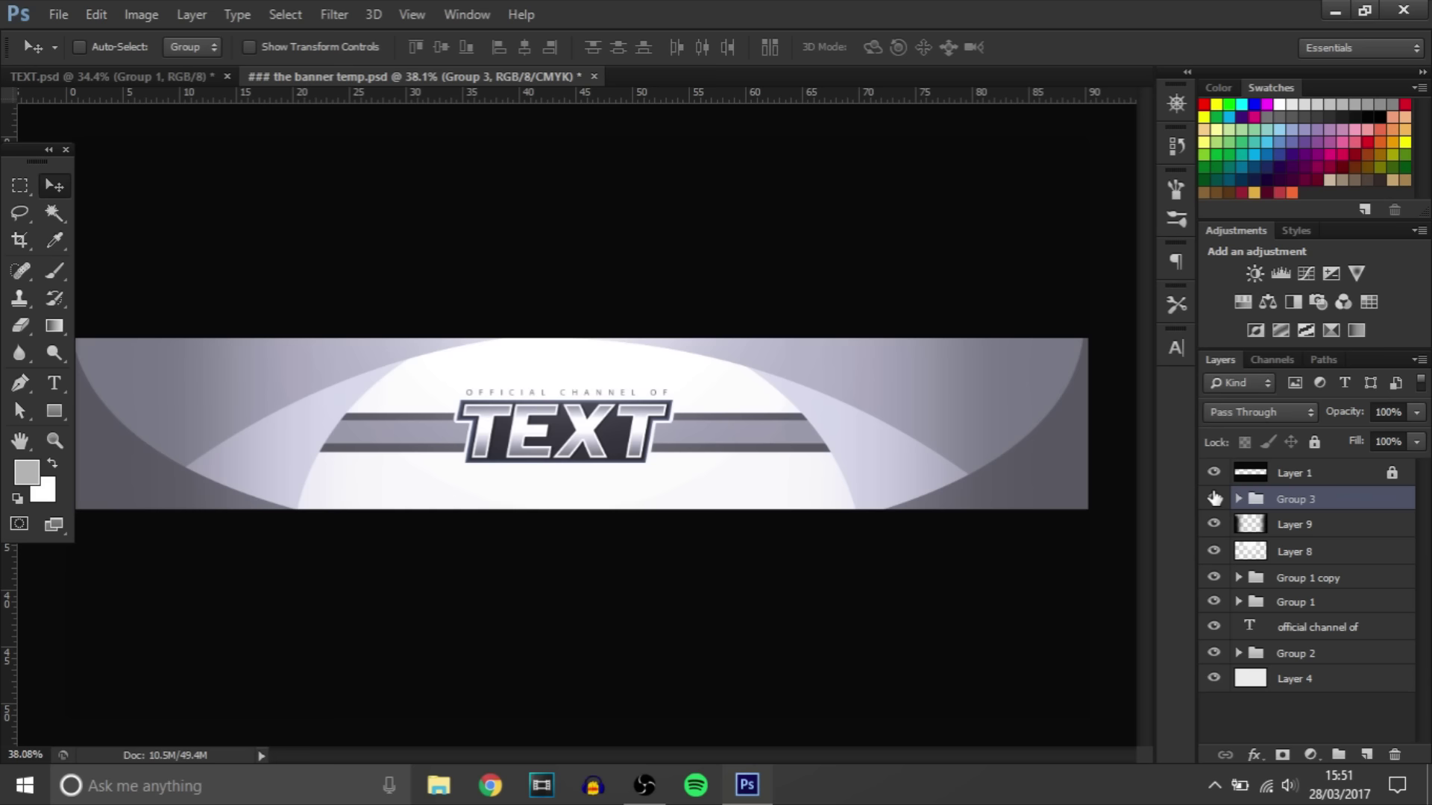
Step: Add a new layer above the adjustment group and prepare a white 633 px brush for painting on it
{"action": "left_click", "coordinate": [1366, 756]}
{"action": "left_click", "coordinate": [54, 272]}
{"action": "left_click", "coordinate": [52, 464]}
{"action": "mouse_move", "coordinate": [550, 544]}
{"action": "left_mouse_down"}
{"action": "mouse_move", "coordinate": [592, 539]}
{"action": "mouse_move", "coordinate": [521, 515]}
{"action": "mouse_move", "coordinate": [492, 522]}
{"action": "left_mouse_up"}
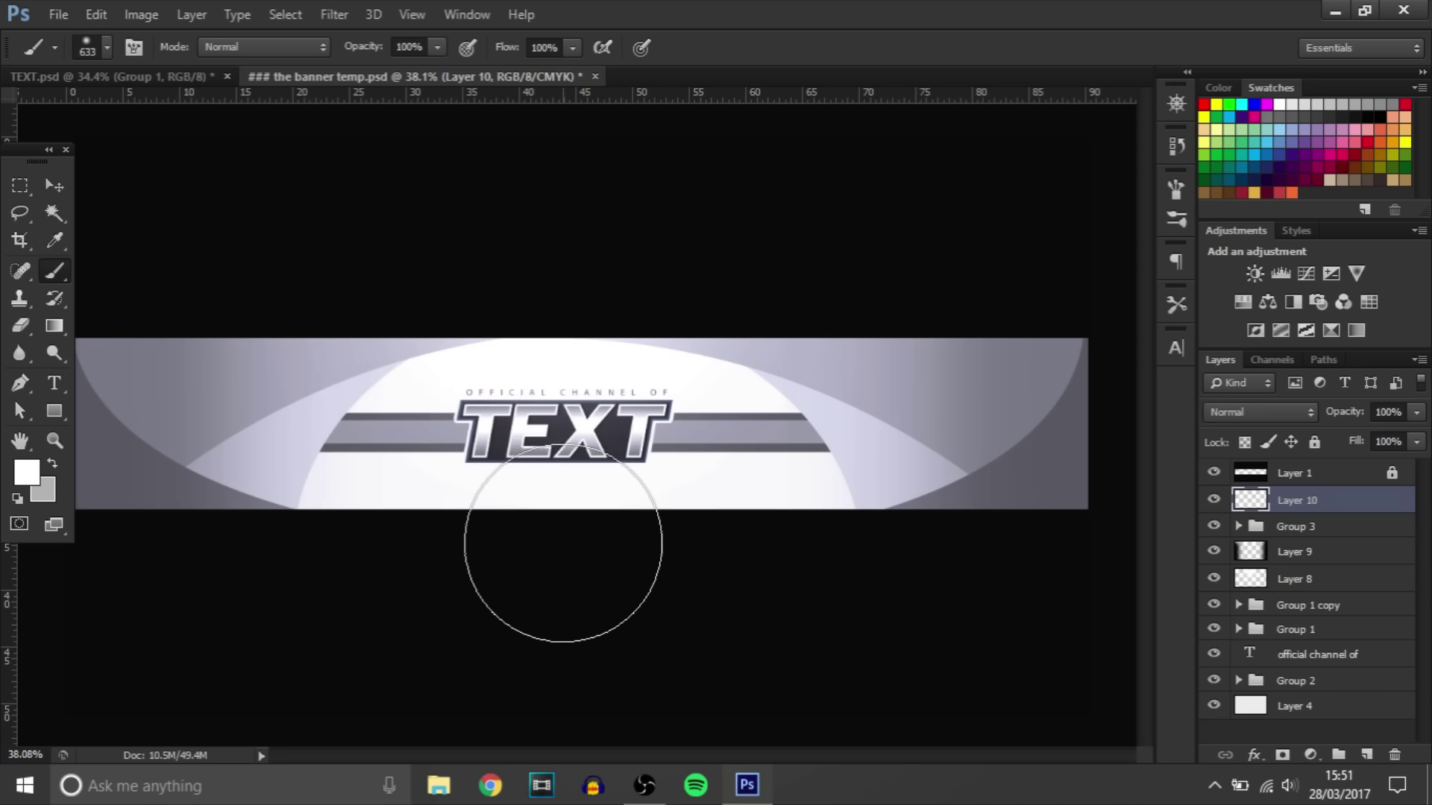
{"action": "key", "text": "ctrl+minus"}
{"action": "key", "text": "ctrl+minus"}
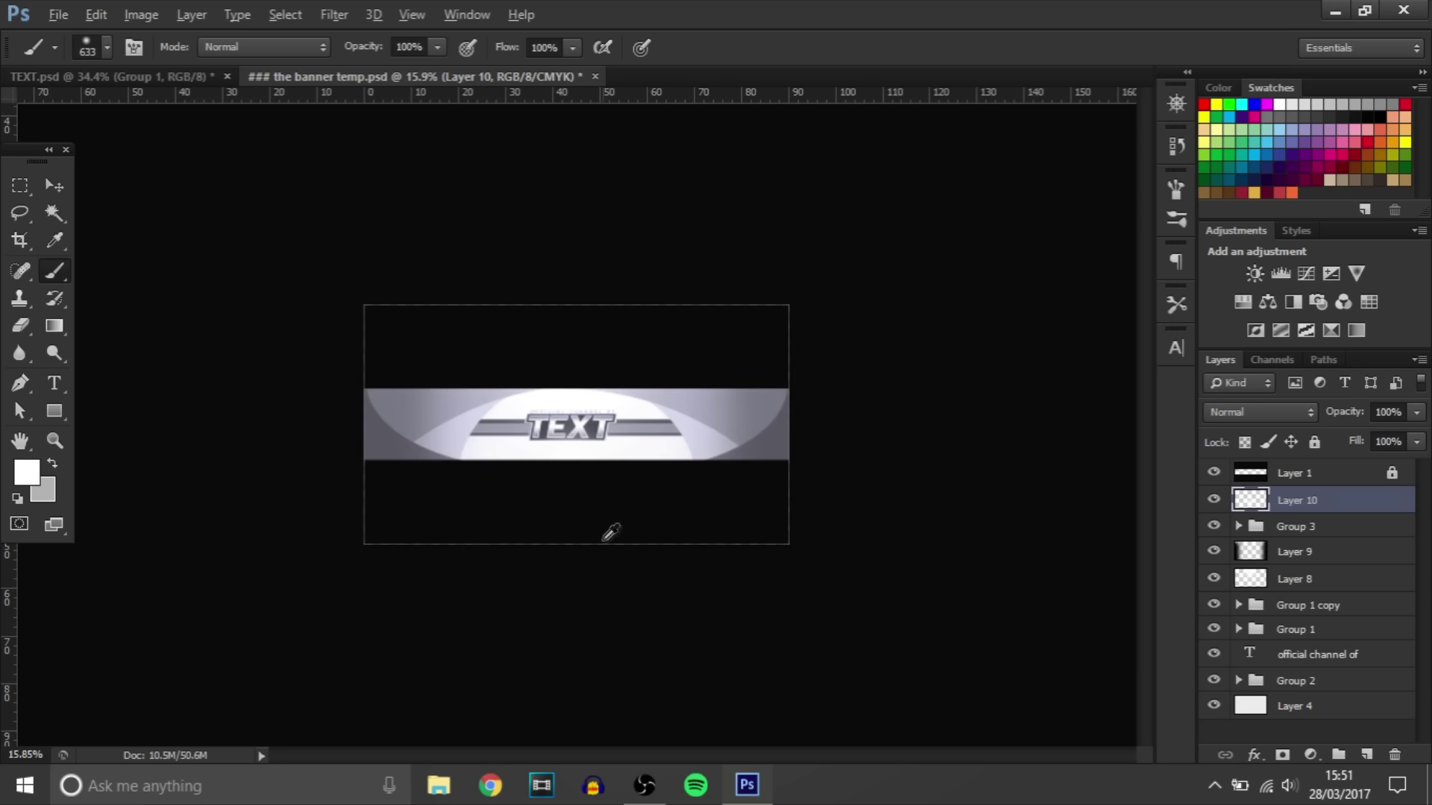
{"action": "key", "text": "ctrl+plus"}
{"action": "key", "text": "ctrl+plus"}
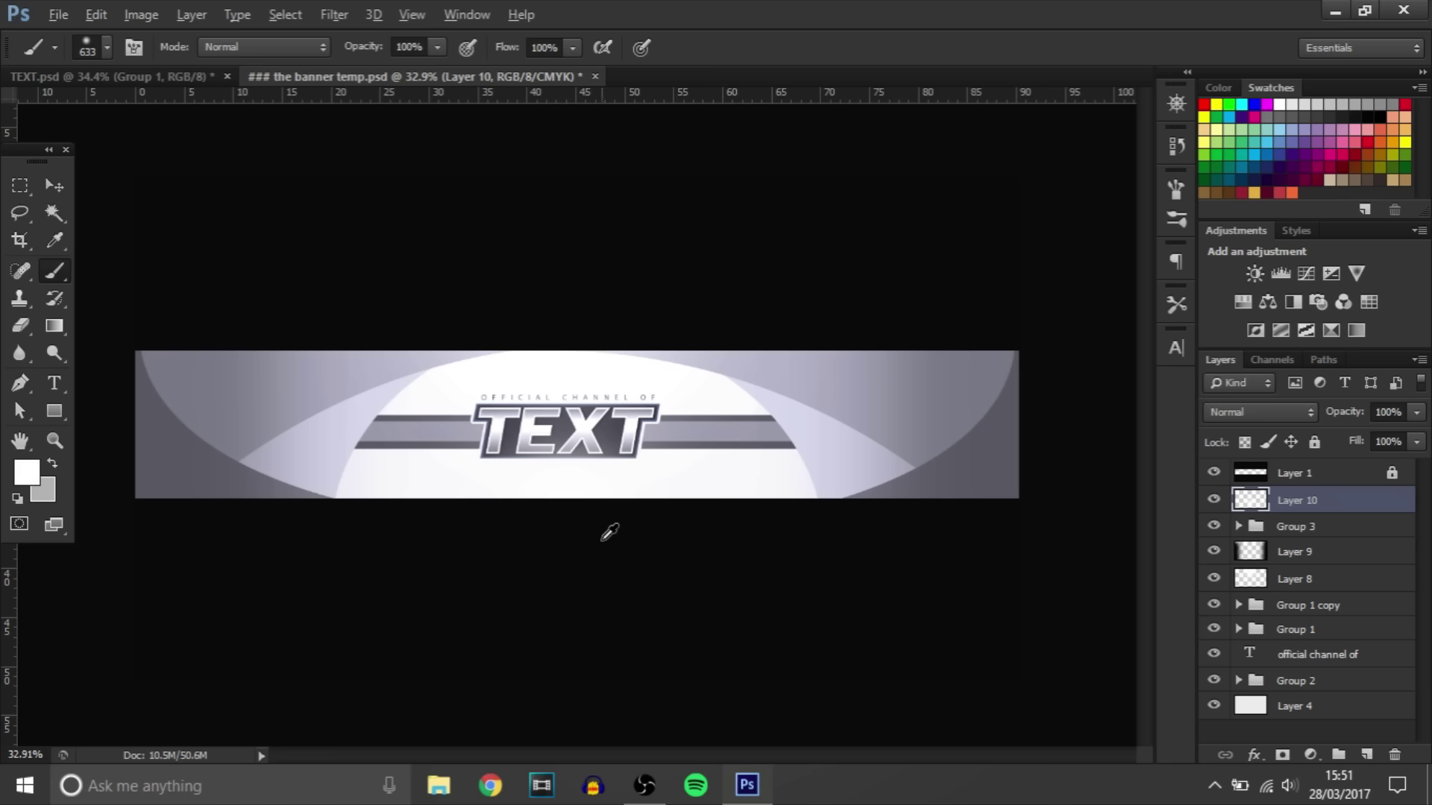
{"action": "key", "text": "ctrl+plus"}
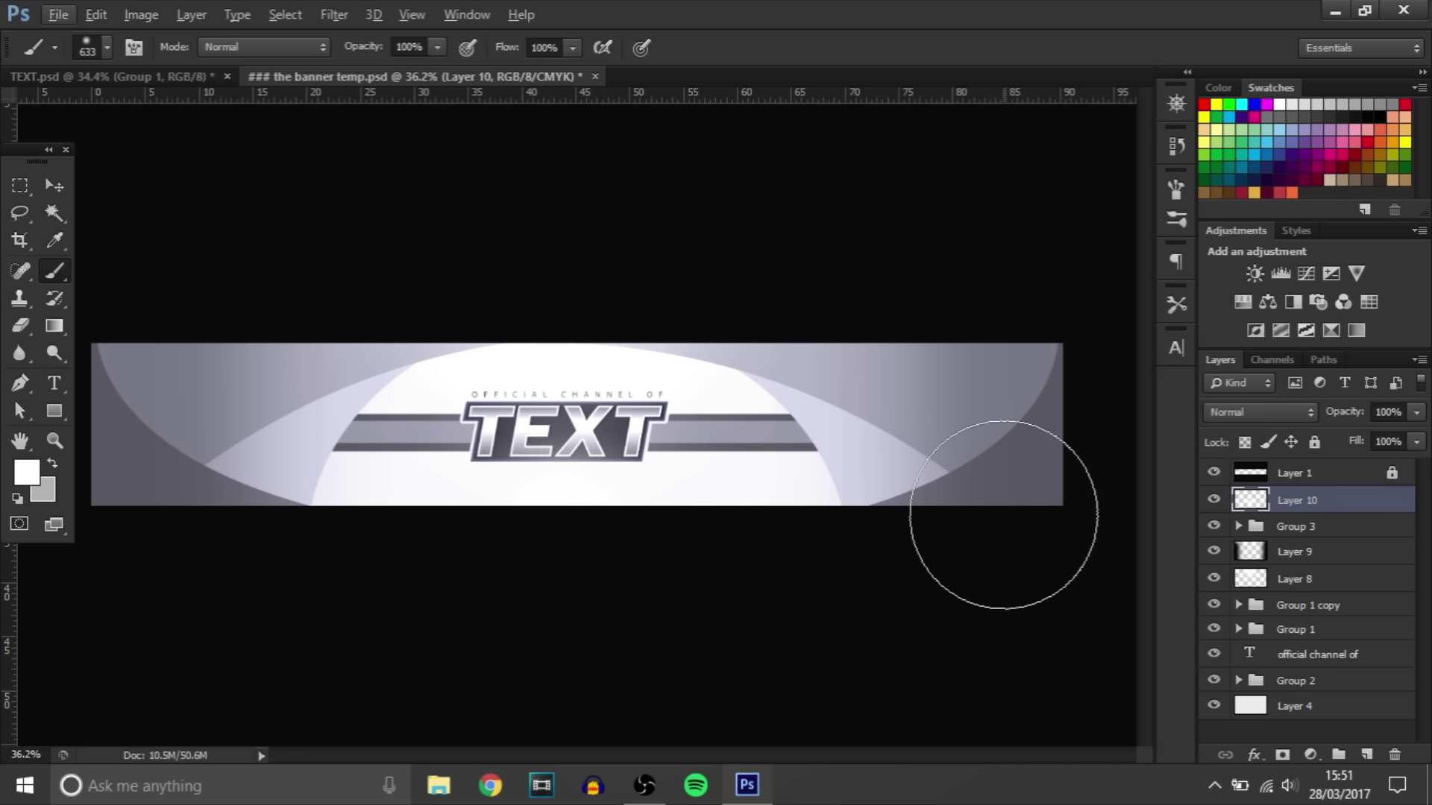